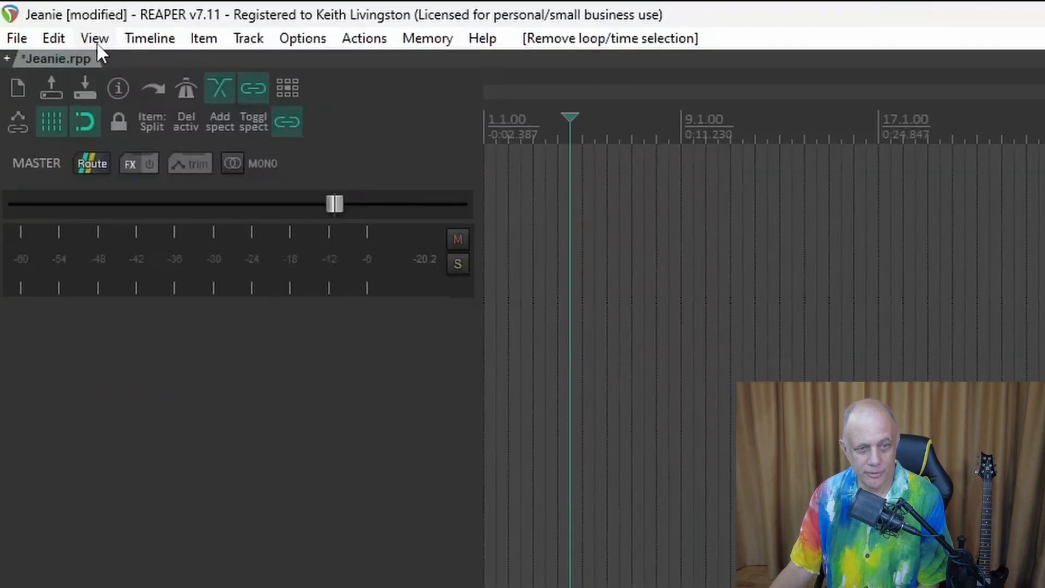
Toggle the Docker in the arrangement view options
{"action": "left_click", "coordinate": [46, 18]}
{"action": "left_click", "coordinate": [131, 196]}
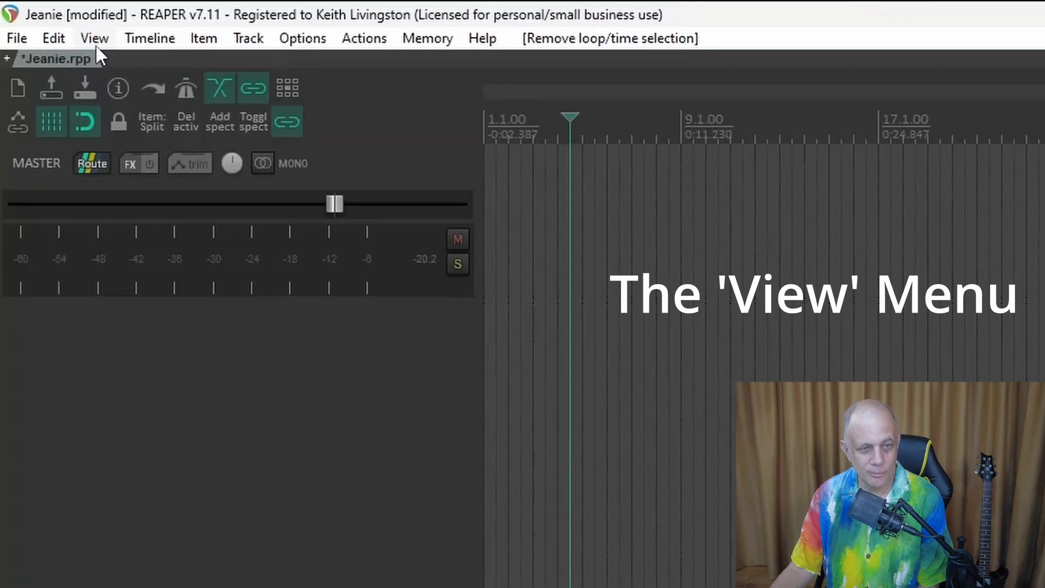
{"action": "left_click", "coordinate": [46, 20]}
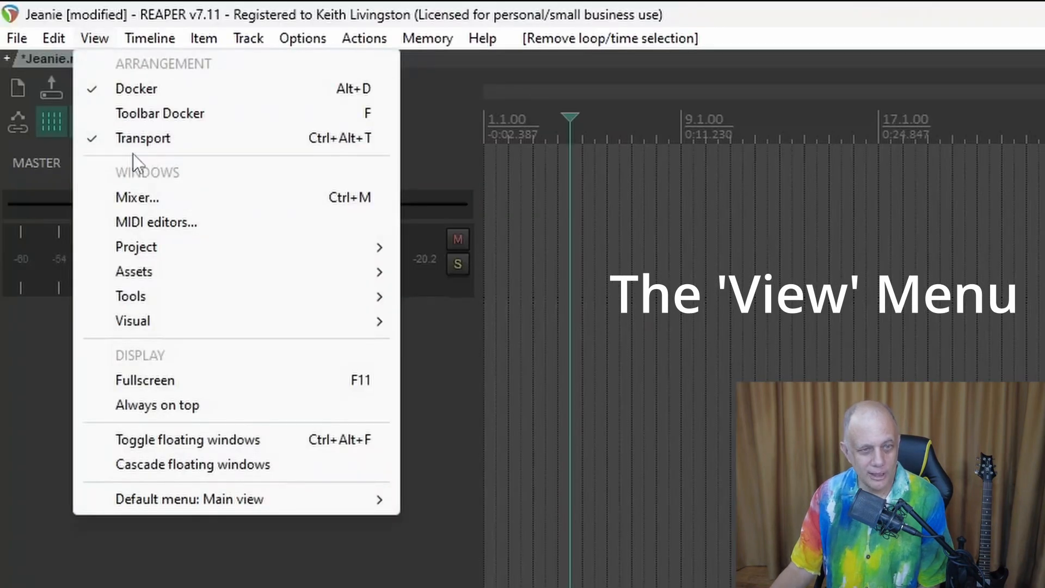
{"action": "left_click", "coordinate": [136, 89]}
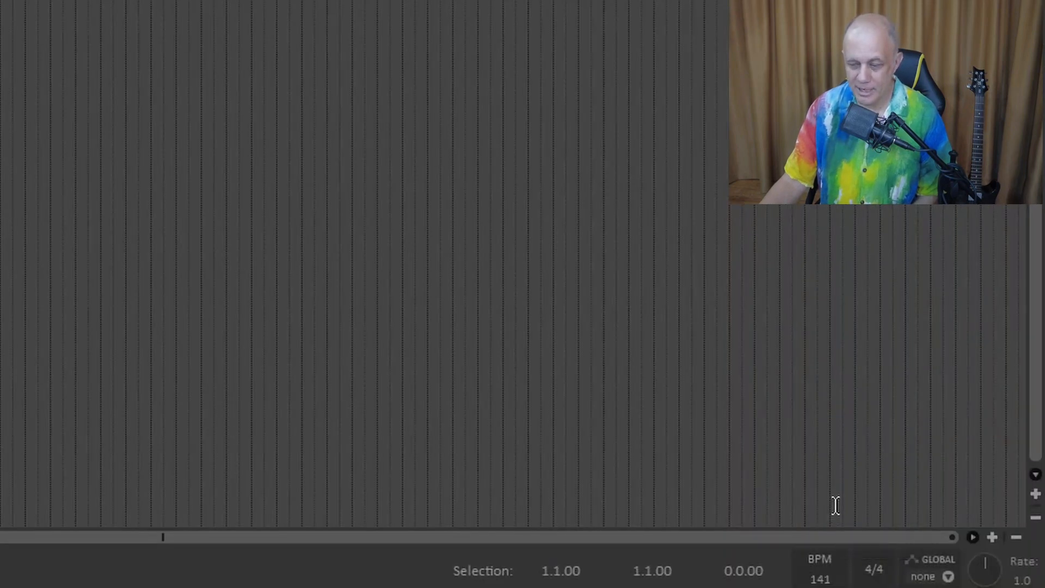
Try tapping the tempo, set the project tempo to 141 BPM and enable the metronome
{"action": "left_click", "coordinate": [832, 559]}
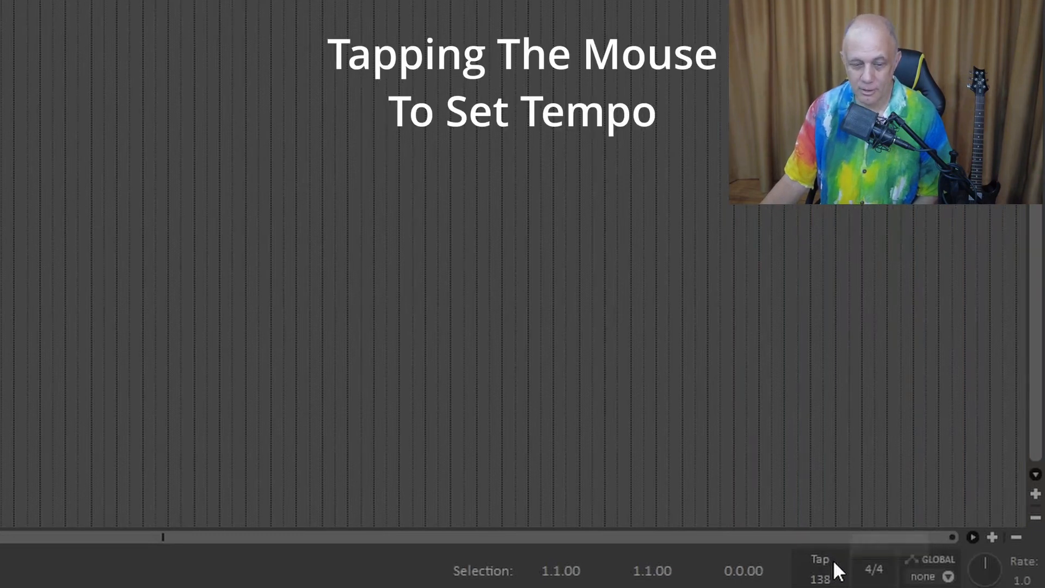
{"action": "left_click", "coordinate": [833, 559]}
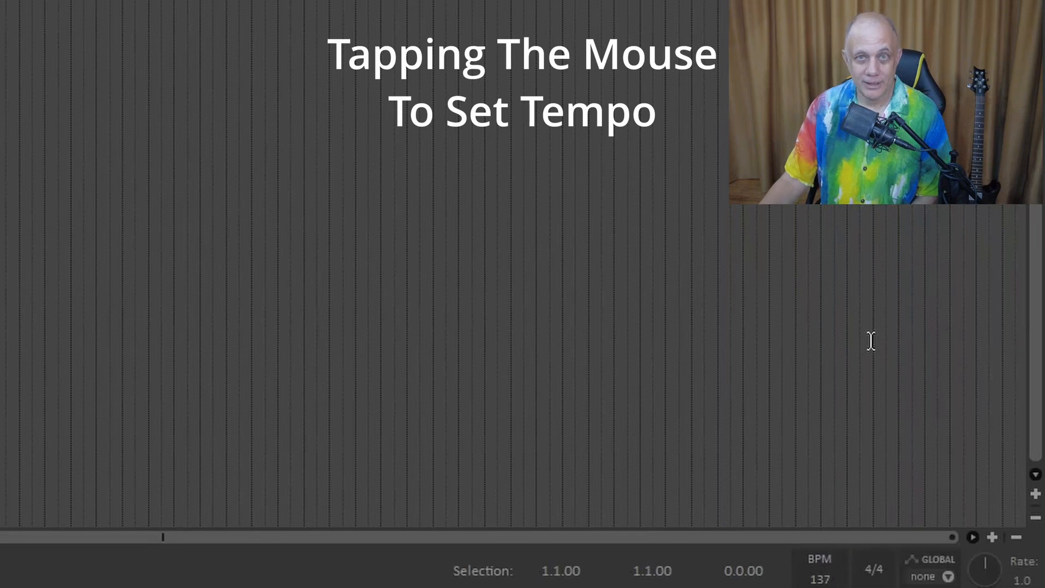
{"action": "left_click", "coordinate": [832, 577]}
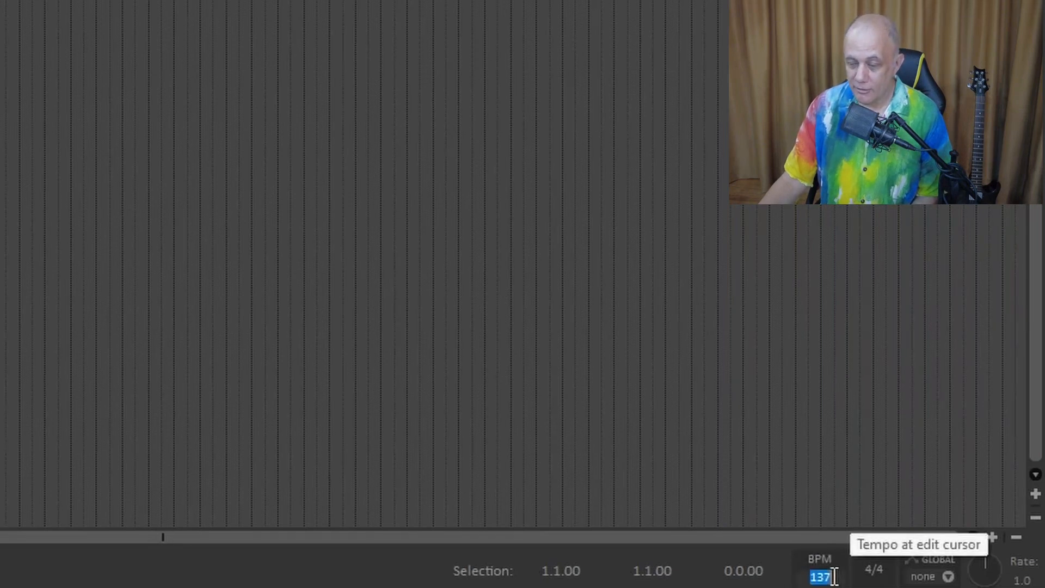
{"action": "type", "text": "141"}
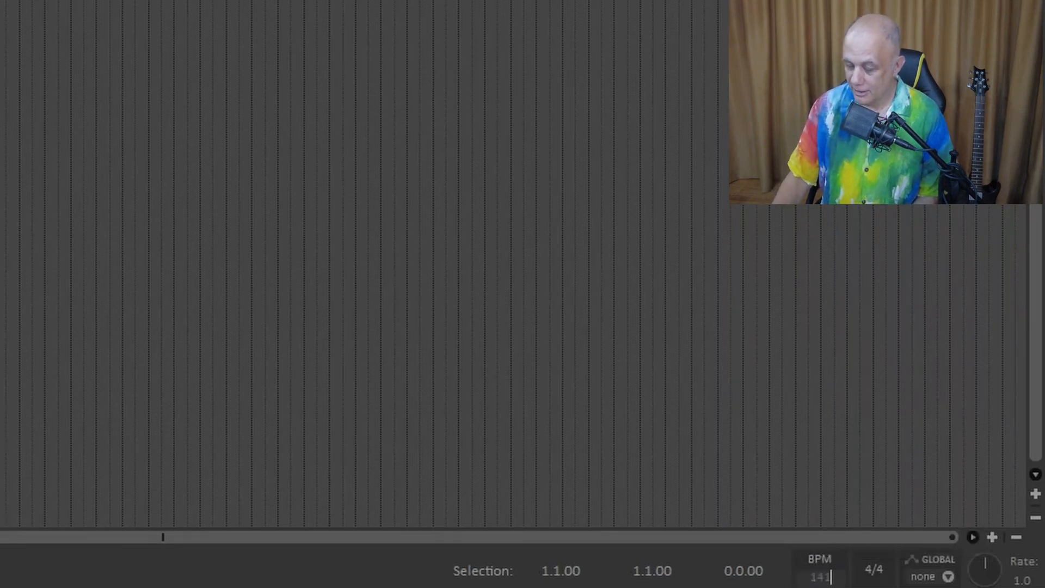
{"action": "key", "text": "Return"}
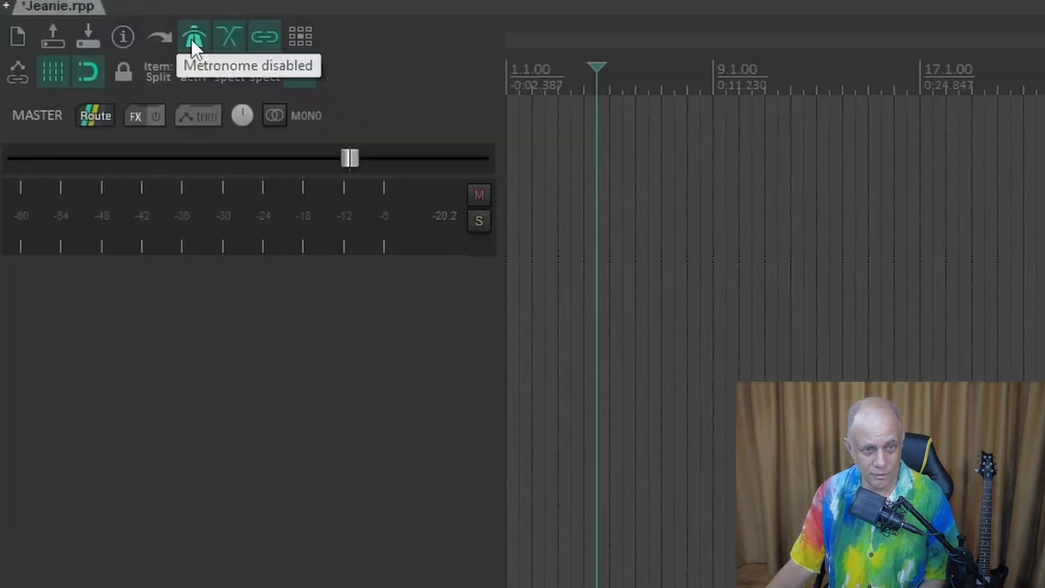
{"action": "left_click", "coordinate": [90, 44]}
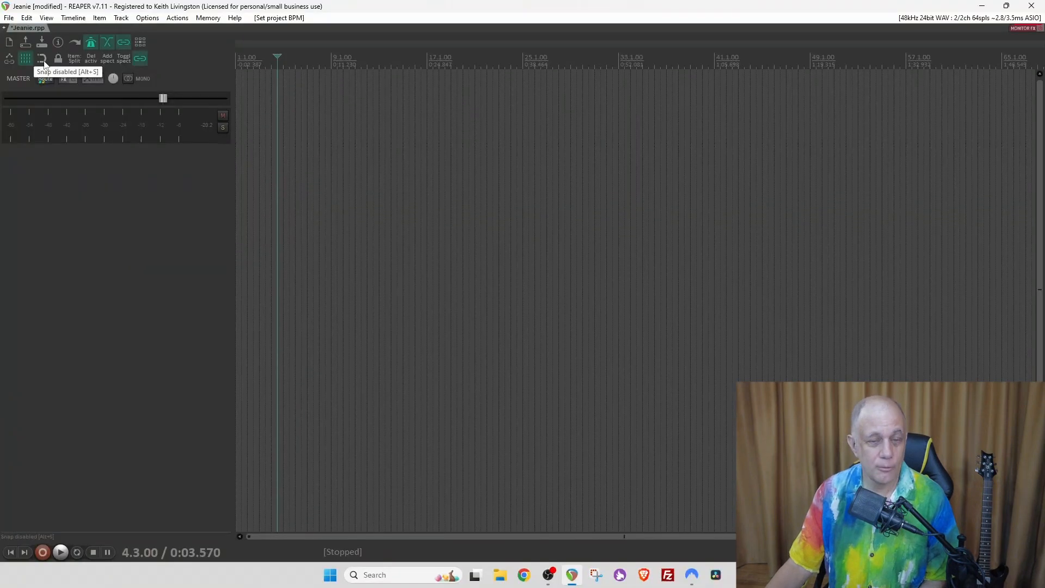
Turn snapping off and make free time selections in the empty arrange area
{"action": "left_click", "coordinate": [98, 81]}
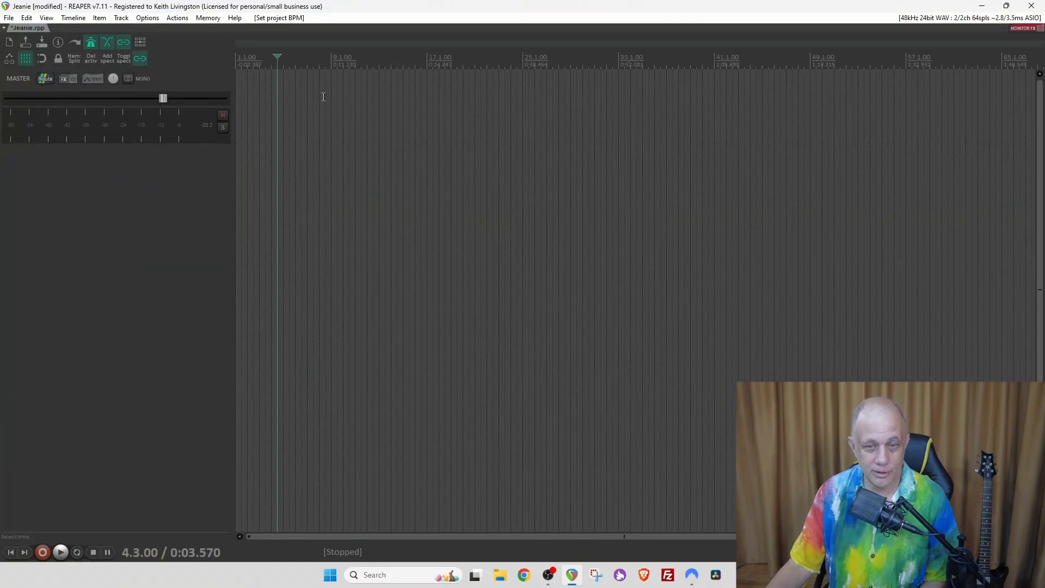
{"action": "left_click_drag", "start_coordinate": [697, 146], "coordinate": [899, 167]}
{"action": "left_click_drag", "start_coordinate": [416, 103], "coordinate": [473, 119]}
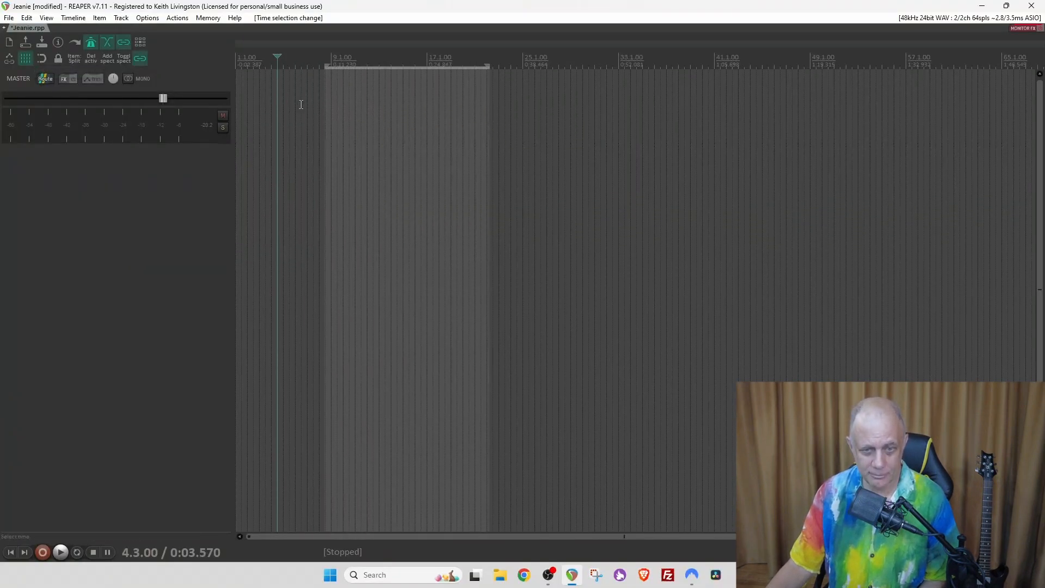
{"action": "left_click_drag", "start_coordinate": [301, 104], "coordinate": [571, 141]}
{"action": "scroll", "coordinate": [521, 126], "scroll_direction": "up", "scroll_amount": 4}
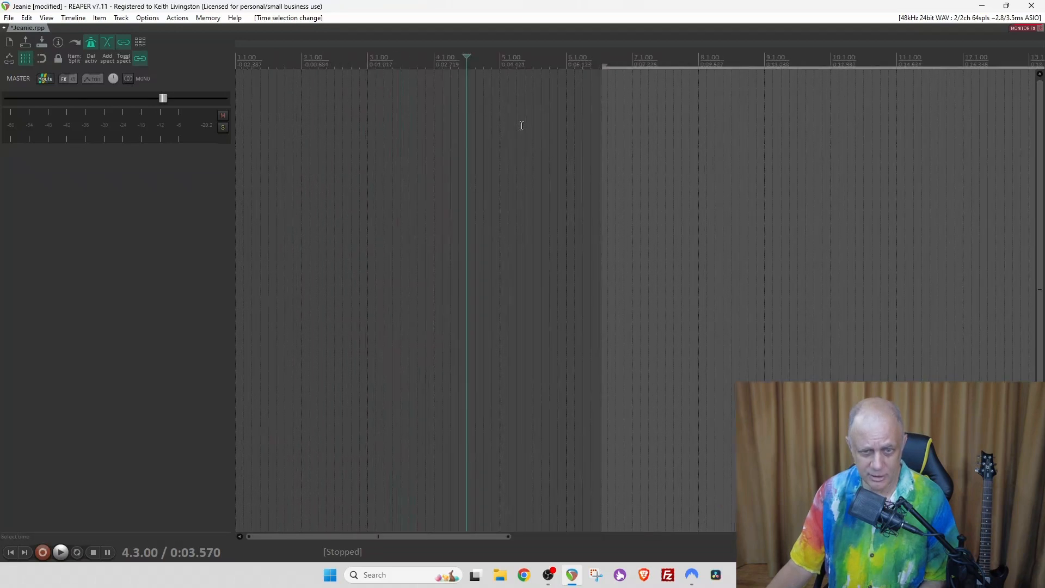
Turn snapping back on and make time selections that follow the grid lines
{"action": "left_click", "coordinate": [42, 59]}
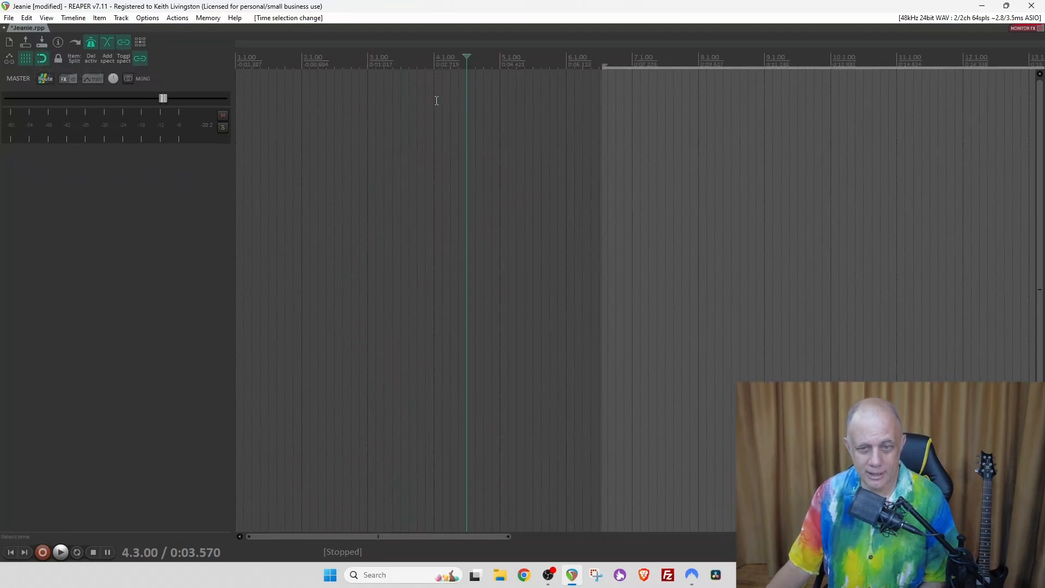
{"action": "left_click_drag", "start_coordinate": [437, 101], "coordinate": [493, 107]}
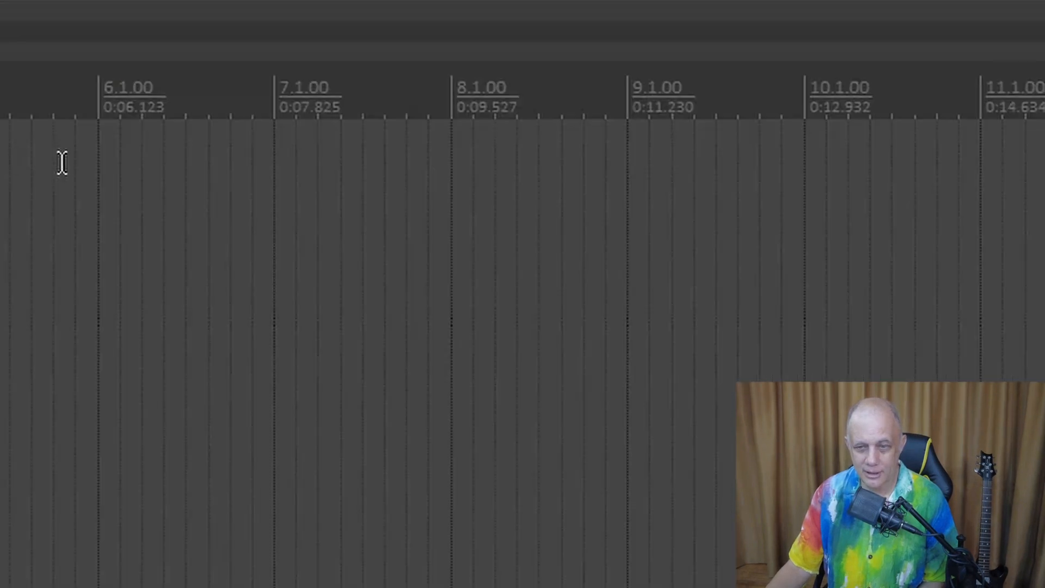
{"action": "left_click_drag", "start_coordinate": [101, 189], "coordinate": [275, 205]}
{"action": "scroll", "coordinate": [238, 198], "scroll_direction": "up", "scroll_amount": 3}
{"action": "scroll", "coordinate": [237, 186], "scroll_direction": "down", "scroll_amount": 2}
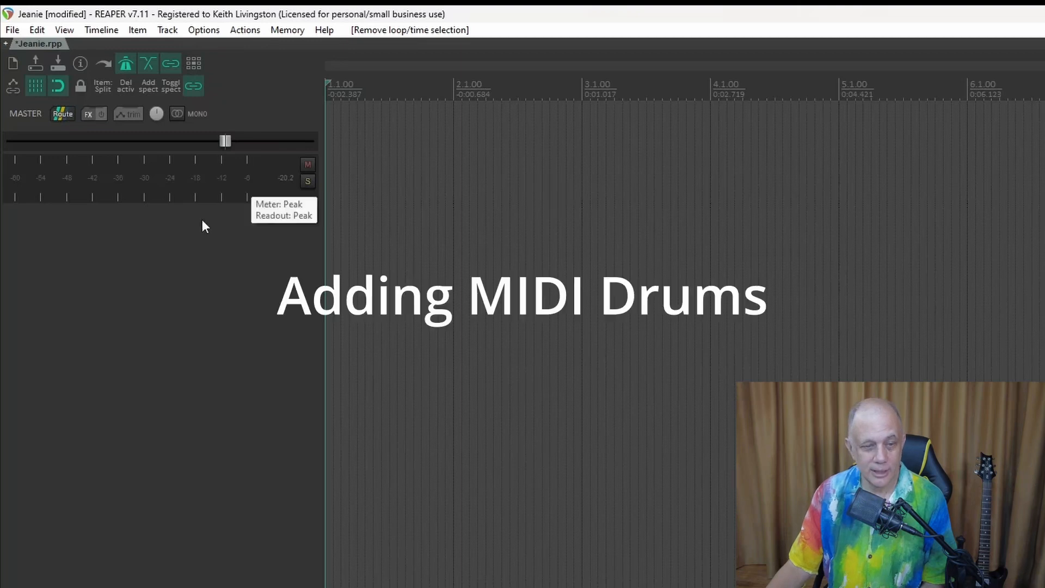
Add a new track and insert the VST3i SSDSampler5 drum instrument on it
{"action": "double_click", "coordinate": [175, 243]}
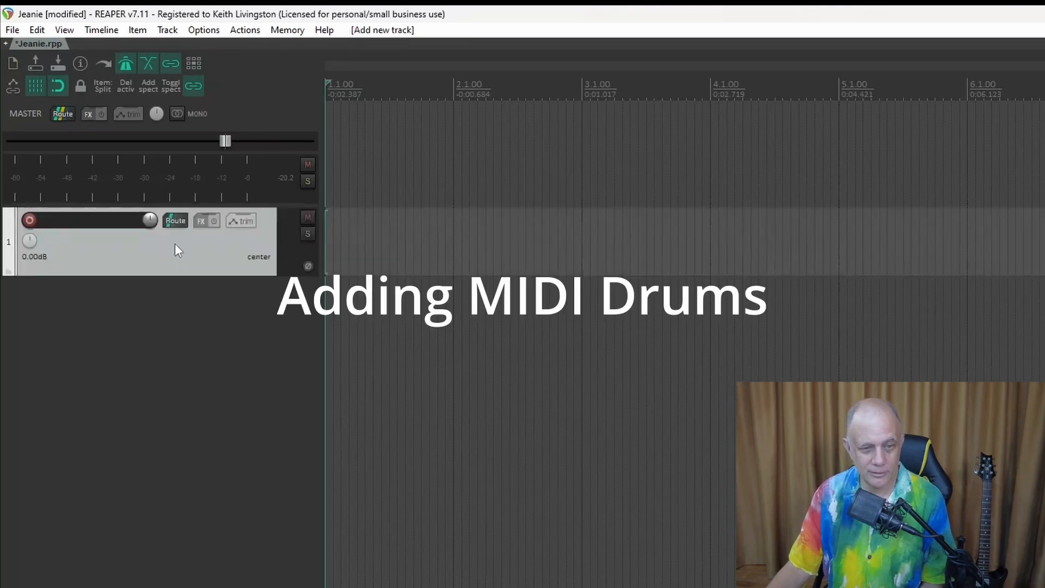
{"action": "left_click", "coordinate": [200, 221]}
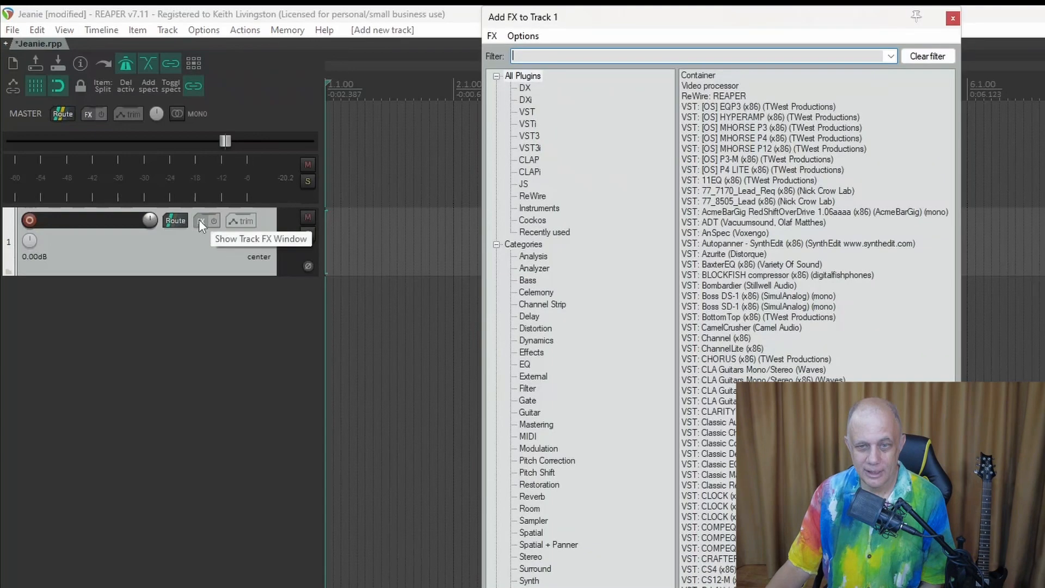
{"action": "type", "text": "ssd"}
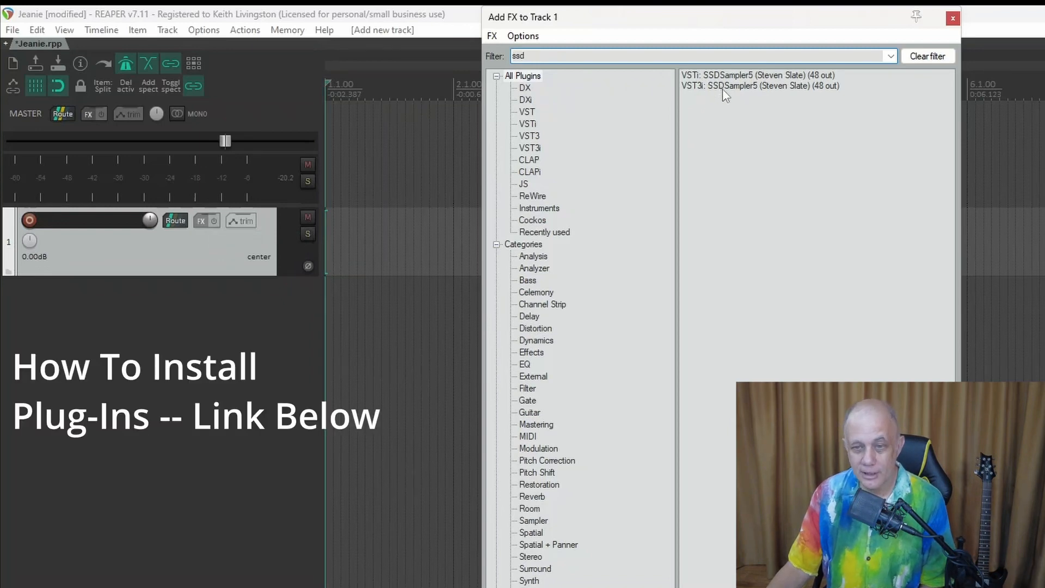
{"action": "double_click", "coordinate": [723, 86]}
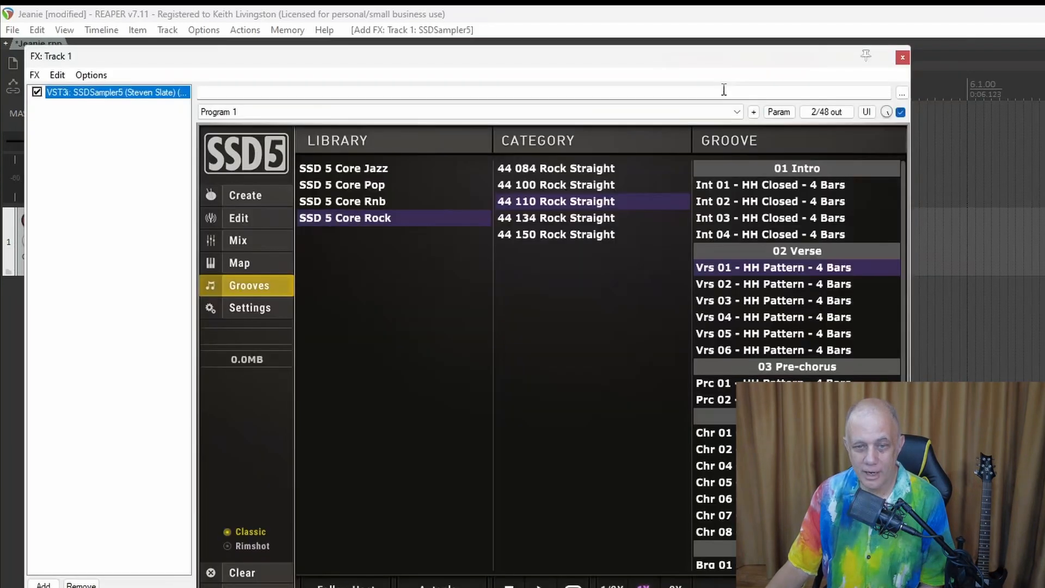
Load the Deluxe 2 Free Edition kit from the 01 Rock Kits category and audition its kick drum
{"action": "left_click", "coordinate": [256, 194]}
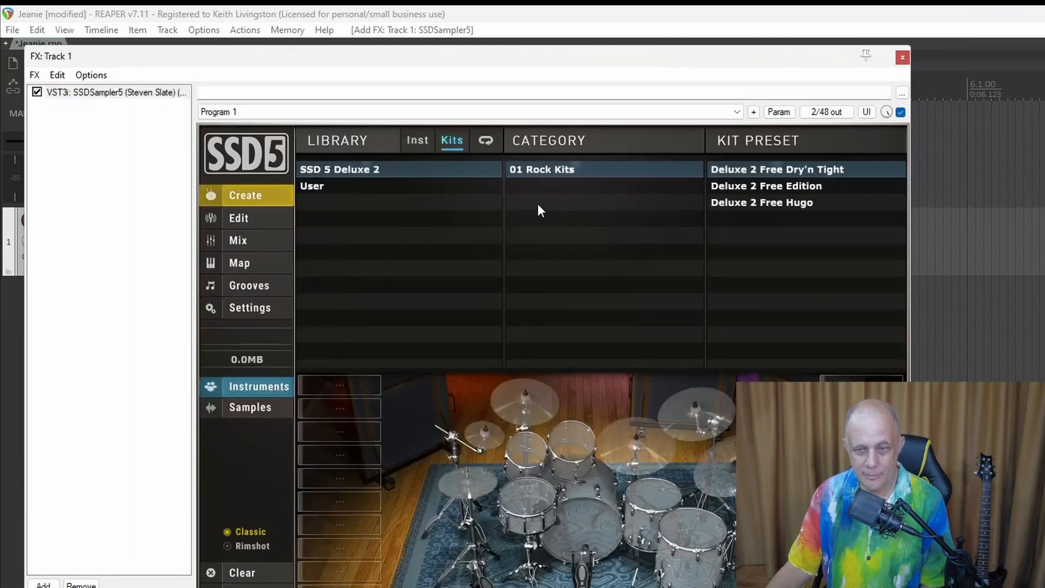
{"action": "double_click", "coordinate": [744, 186]}
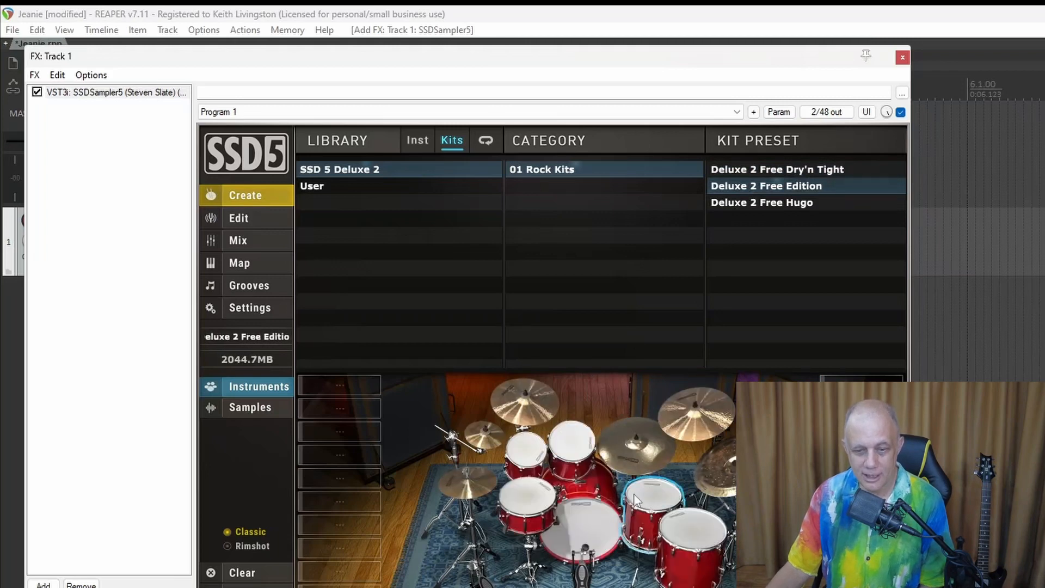
{"action": "left_click", "coordinate": [592, 526]}
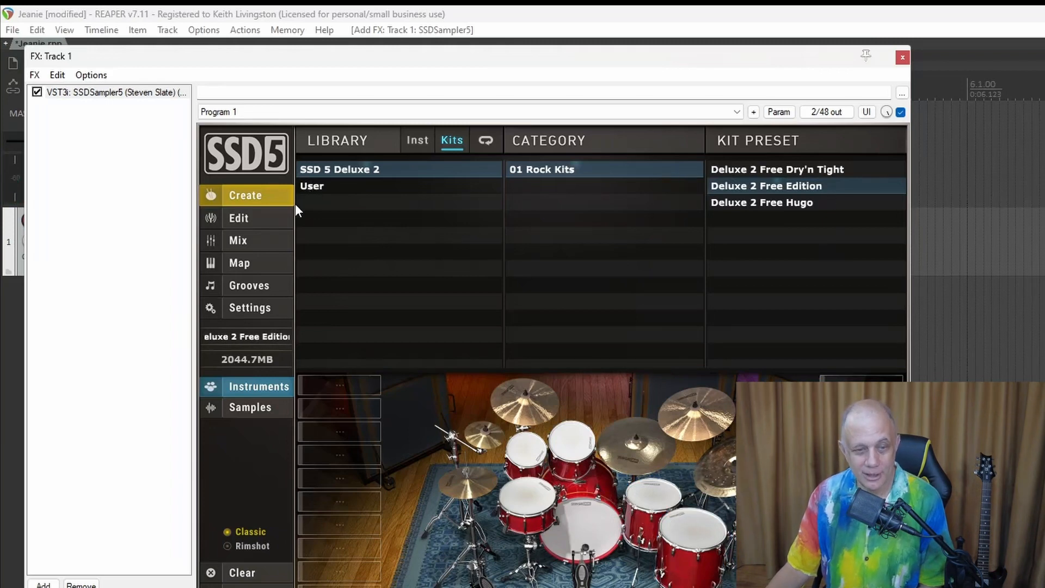
Place the Vrs 01 - HH Pattern - 4 Bars groove from 44 110 Rock Straight on track 1 at bar 3 and close the FX window
{"action": "left_click", "coordinate": [241, 286]}
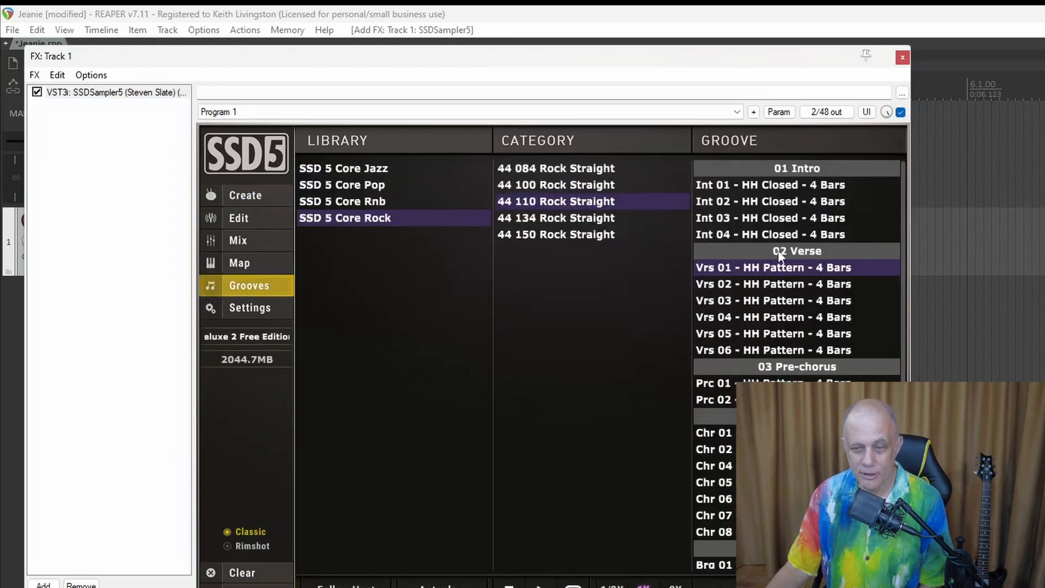
{"action": "left_click_drag", "start_coordinate": [736, 269], "coordinate": [623, 253]}
{"action": "left_click", "coordinate": [902, 56]}
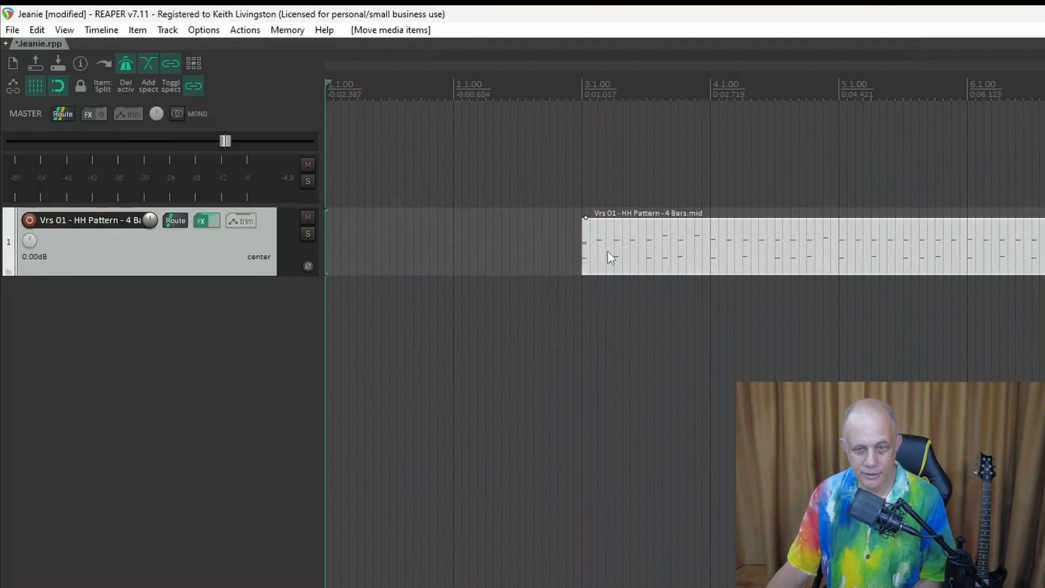
Play the drum groove from bar 3 and turn off the metronome
{"action": "left_click", "coordinate": [581, 189]}
{"action": "key", "text": "space"}
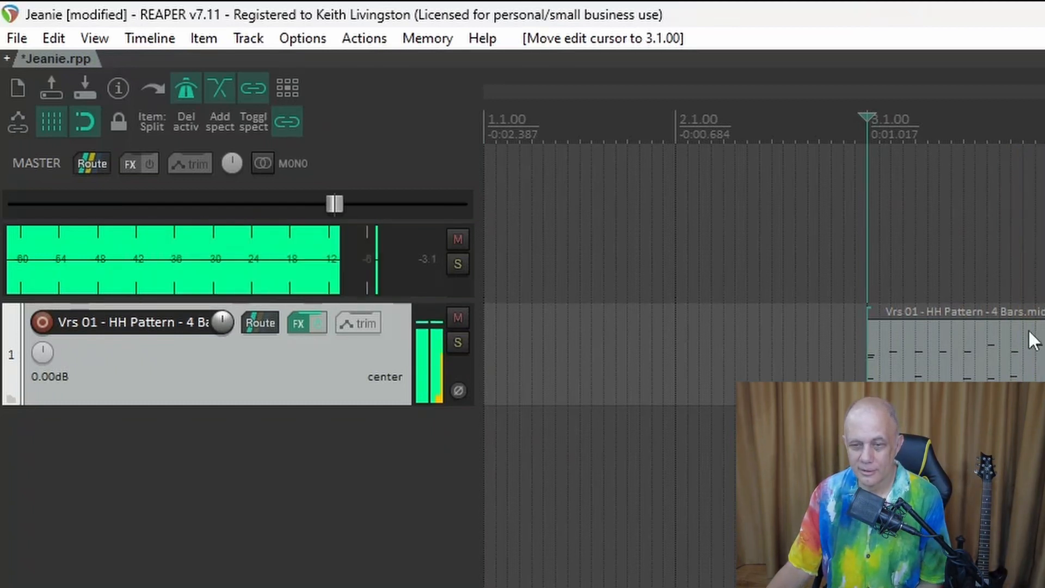
{"action": "key", "text": "space"}
{"action": "left_click", "coordinate": [181, 88]}
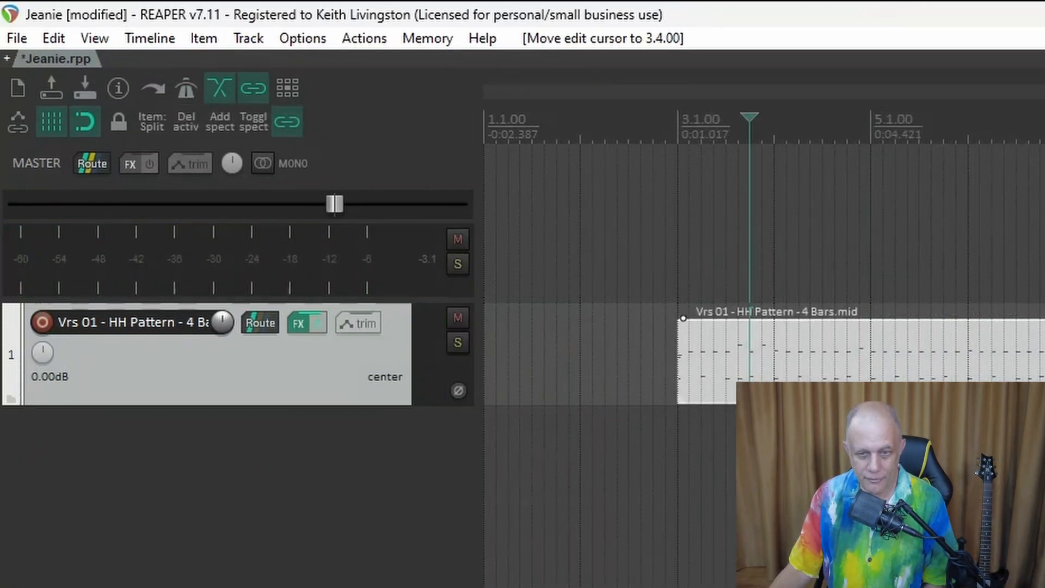
Move the drum groove to start at bar 4 and copy its first bar into bar 3
{"action": "left_click_drag", "start_coordinate": [893, 392], "coordinate": [988, 392]}
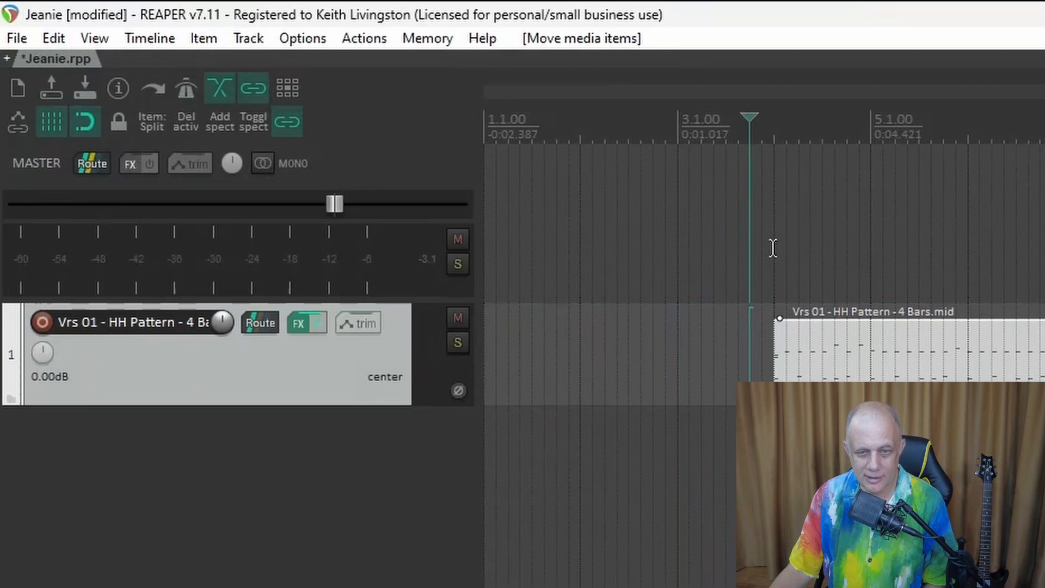
{"action": "left_click_drag", "start_coordinate": [773, 248], "coordinate": [866, 255]}
{"action": "scroll", "coordinate": [865, 227], "scroll_direction": "up", "scroll_amount": 5}
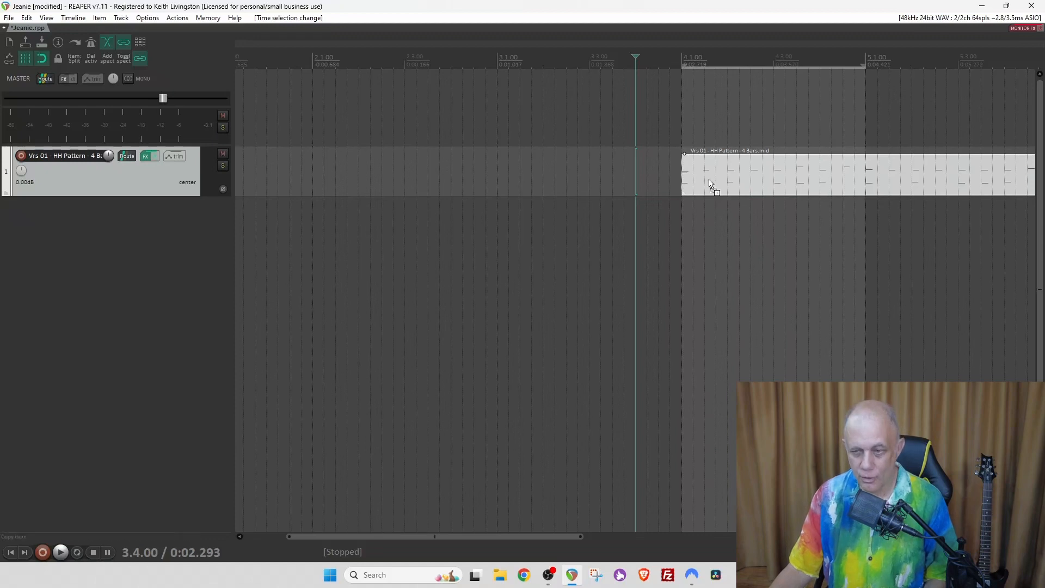
{"action": "left_click_drag", "start_coordinate": [732, 178], "coordinate": [549, 176]}
{"action": "scroll", "coordinate": [555, 117], "scroll_direction": "down", "scroll_amount": 5}
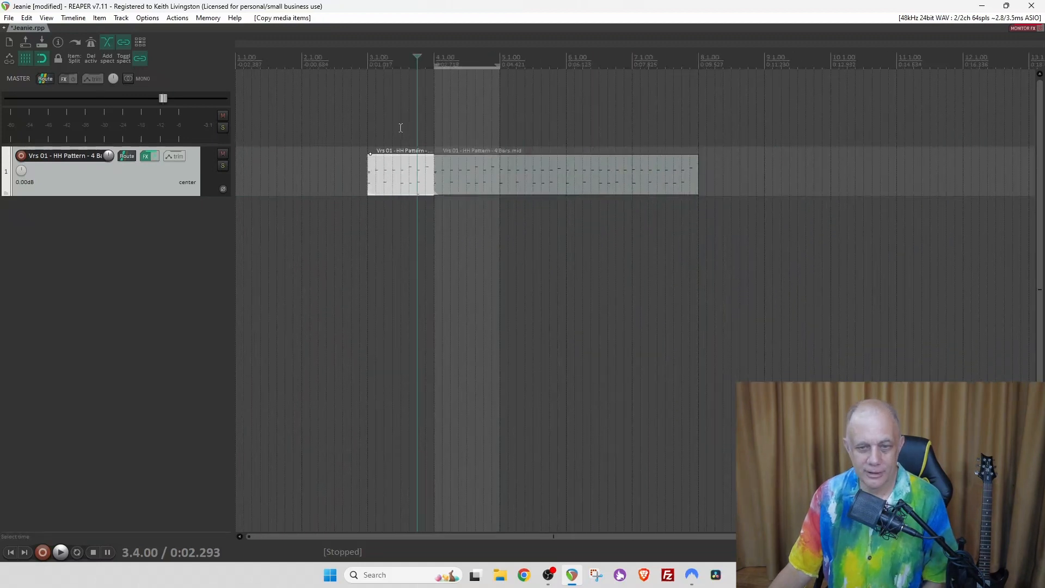
Play the drum track from bar 3 to check the copied bar
{"action": "left_click", "coordinate": [366, 127]}
{"action": "key", "text": "space"}
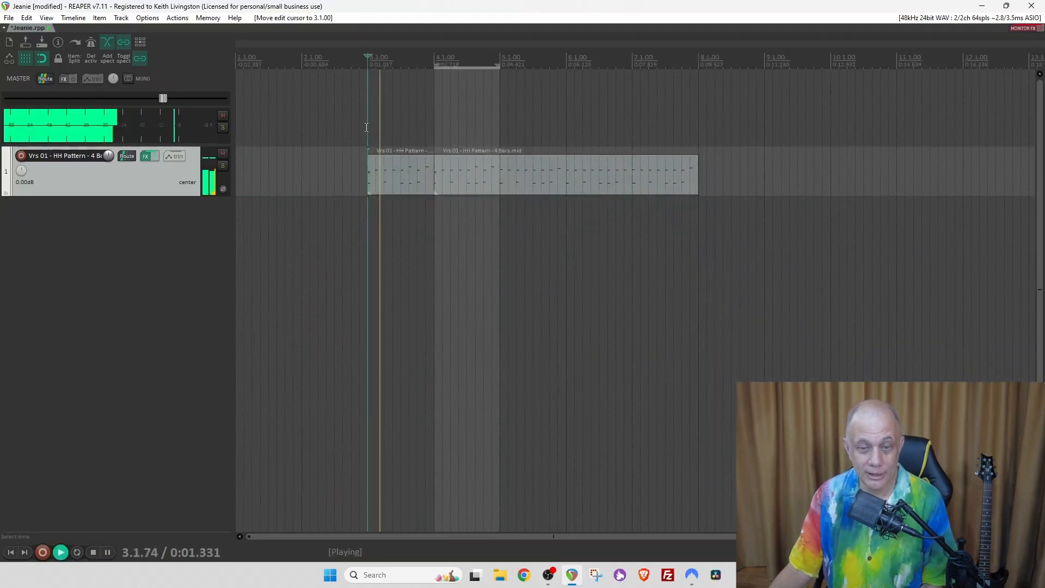
{"action": "key", "text": "space"}
Copy the one-bar drum item from bar 3 into bar 2 and play the track from there
{"action": "left_click_drag", "start_coordinate": [412, 185], "coordinate": [339, 183]}
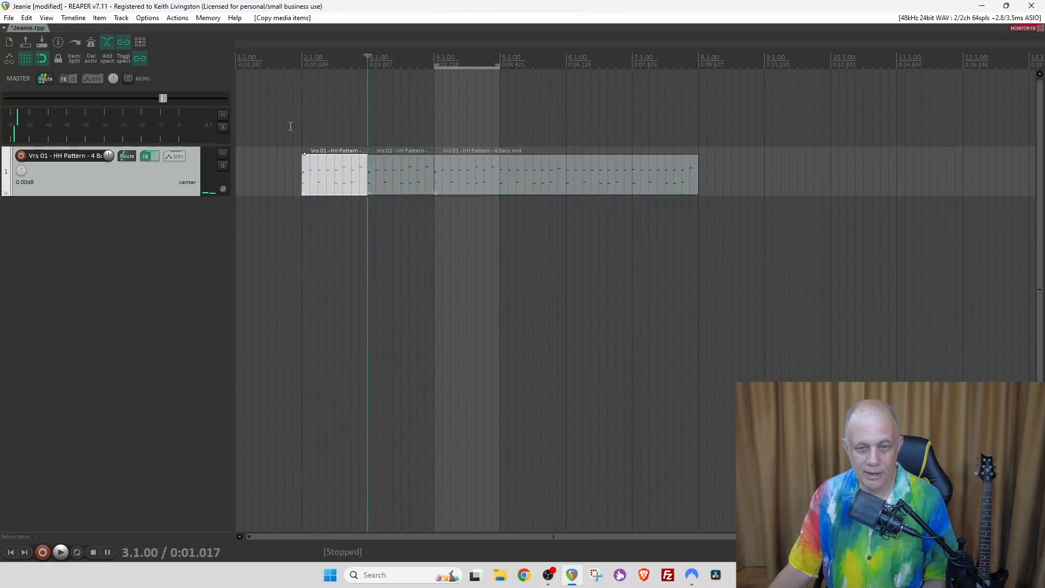
{"action": "left_click", "coordinate": [299, 122]}
{"action": "key", "text": "space"}
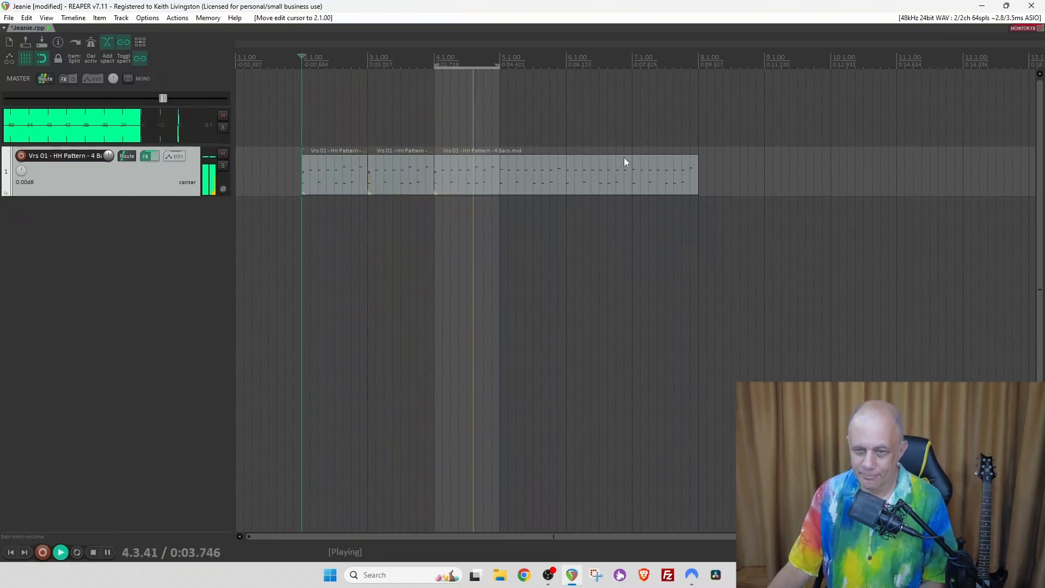
{"action": "key", "text": "space"}
Extend the four-bar drum groove by looping it until the start of bar 28
{"action": "left_click", "coordinate": [595, 181]}
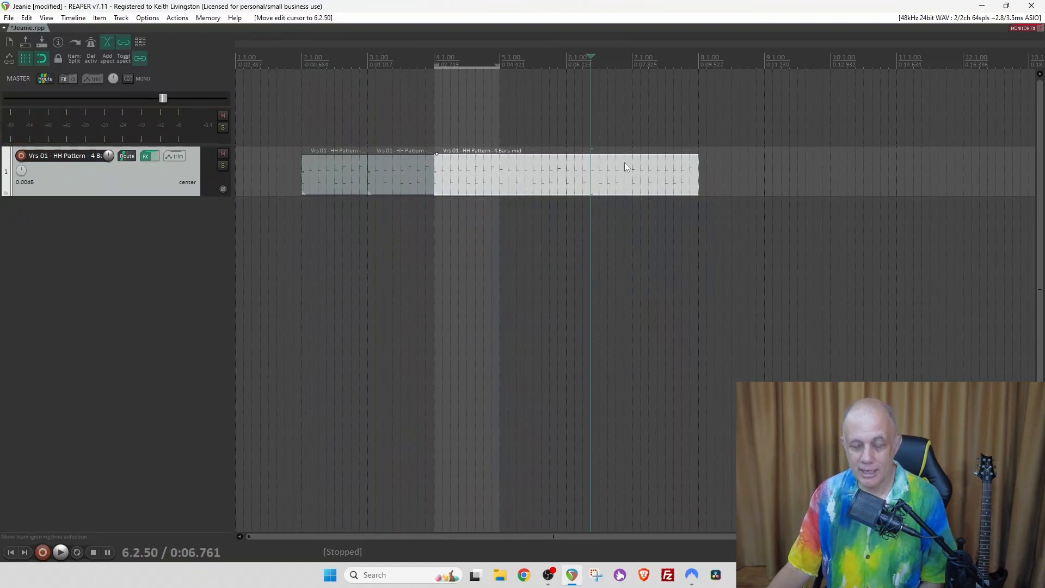
{"action": "left_click", "coordinate": [619, 175]}
{"action": "scroll", "coordinate": [618, 175], "scroll_direction": "down", "scroll_amount": 3}
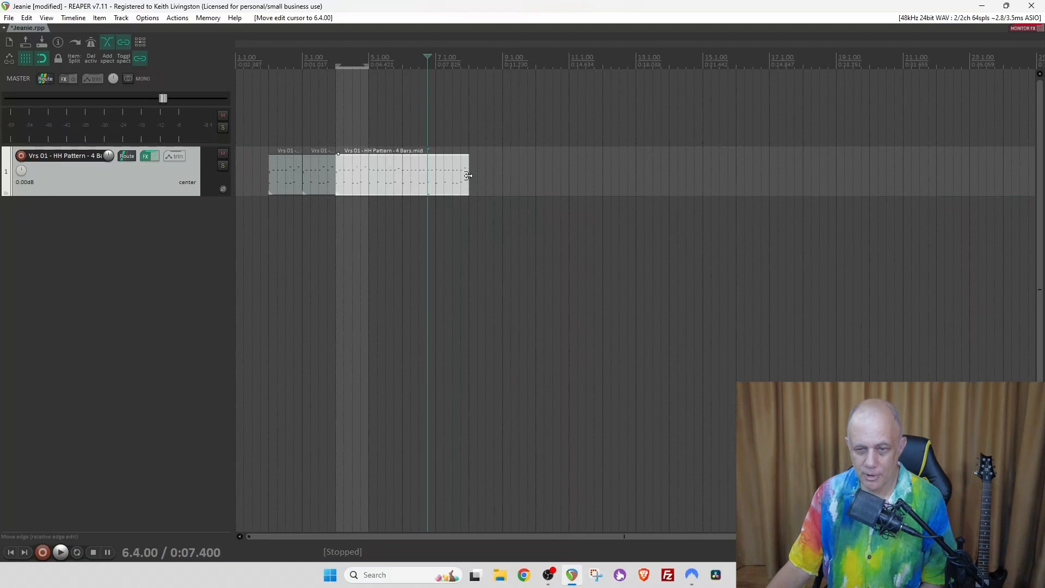
{"action": "left_click_drag", "start_coordinate": [468, 175], "coordinate": [937, 192]}
{"action": "scroll", "coordinate": [867, 159], "scroll_direction": "down", "scroll_amount": 3}
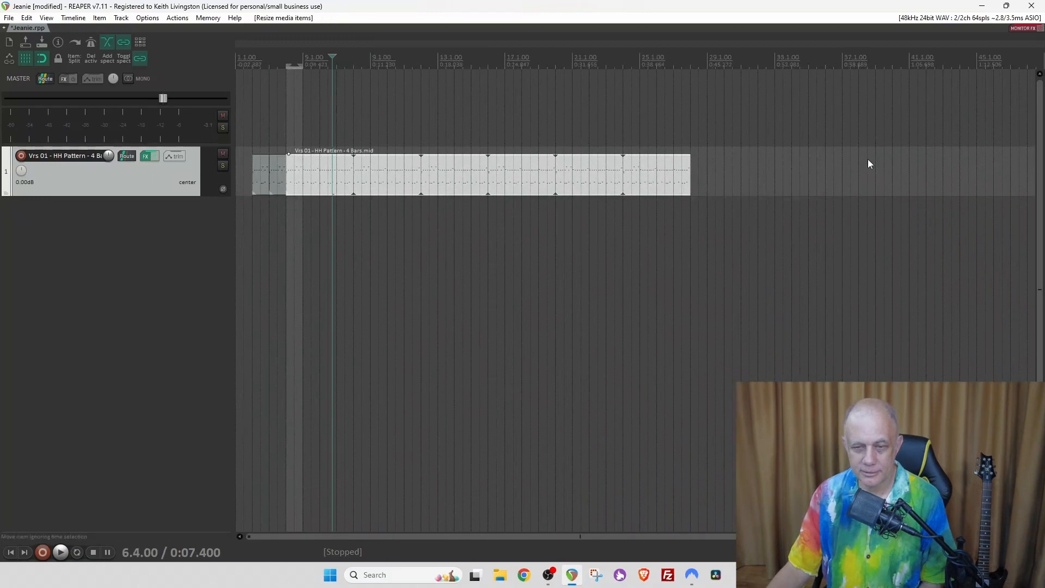
Extend the looped drum groove to the start of bar 40 and rename its track Drums
{"action": "left_click_drag", "start_coordinate": [687, 174], "coordinate": [887, 174]}
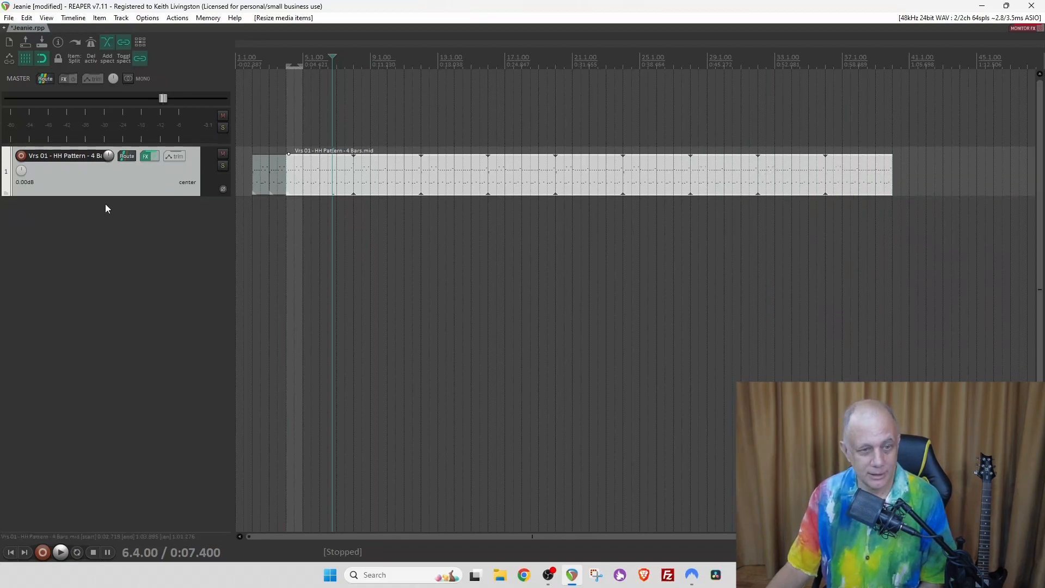
{"action": "double_click", "coordinate": [66, 158]}
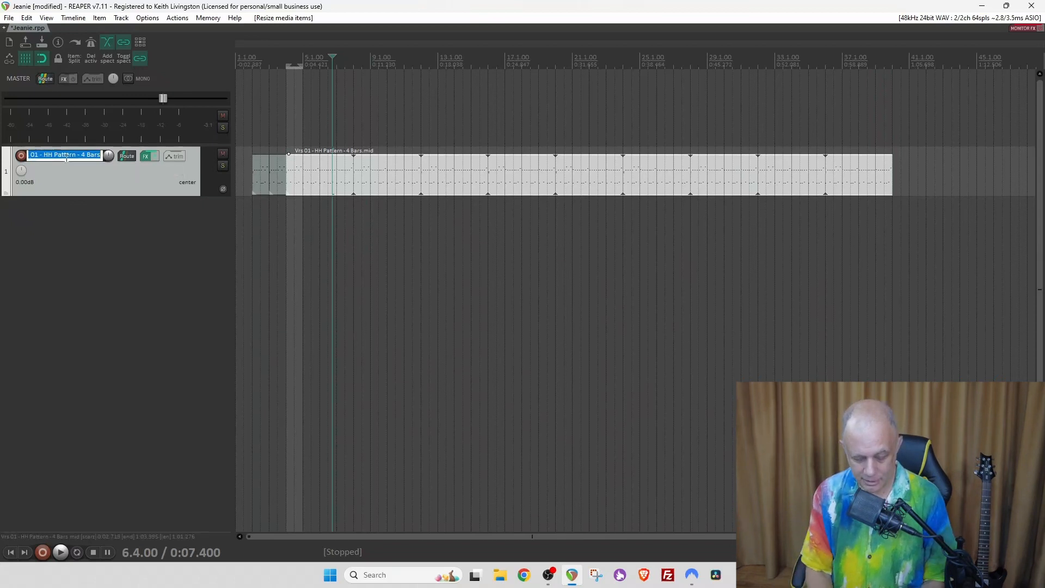
{"action": "type", "text": "Drums"}
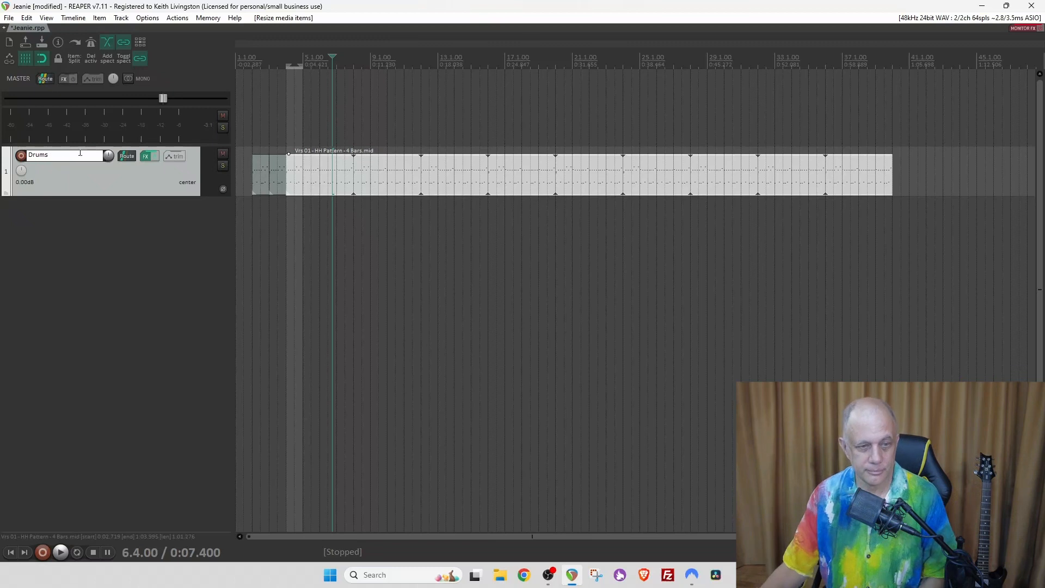
{"action": "key", "text": "Return"}
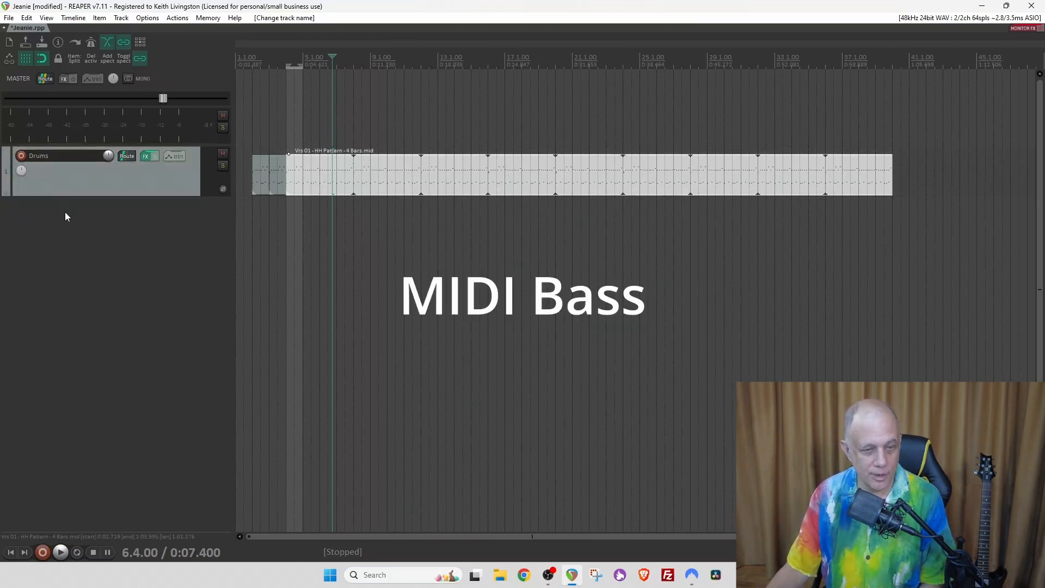
Add a second track below Drums and name it Bass
{"action": "double_click", "coordinate": [64, 211]}
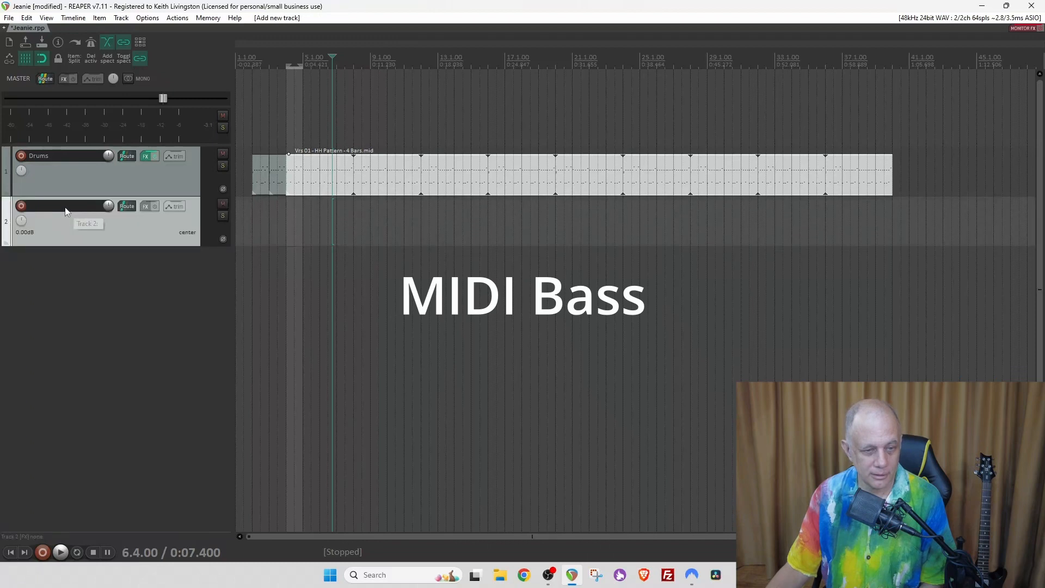
{"action": "double_click", "coordinate": [66, 207]}
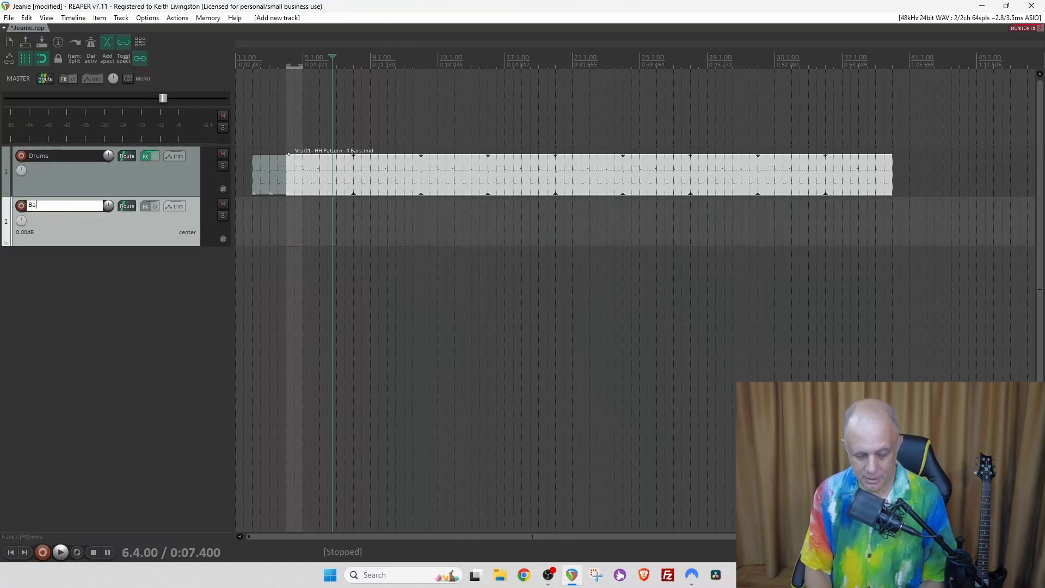
{"action": "type", "text": "Bass"}
{"action": "key", "text": "Return"}
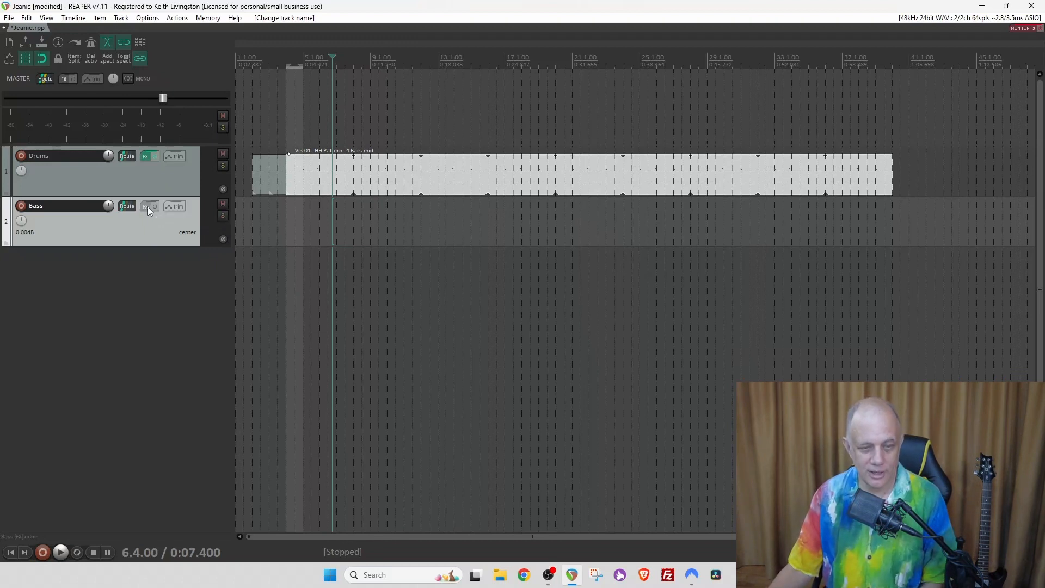
Find the Ample Bass P Lite II instrument by filtering for ample and add it to the Bass track
{"action": "left_click", "coordinate": [148, 206]}
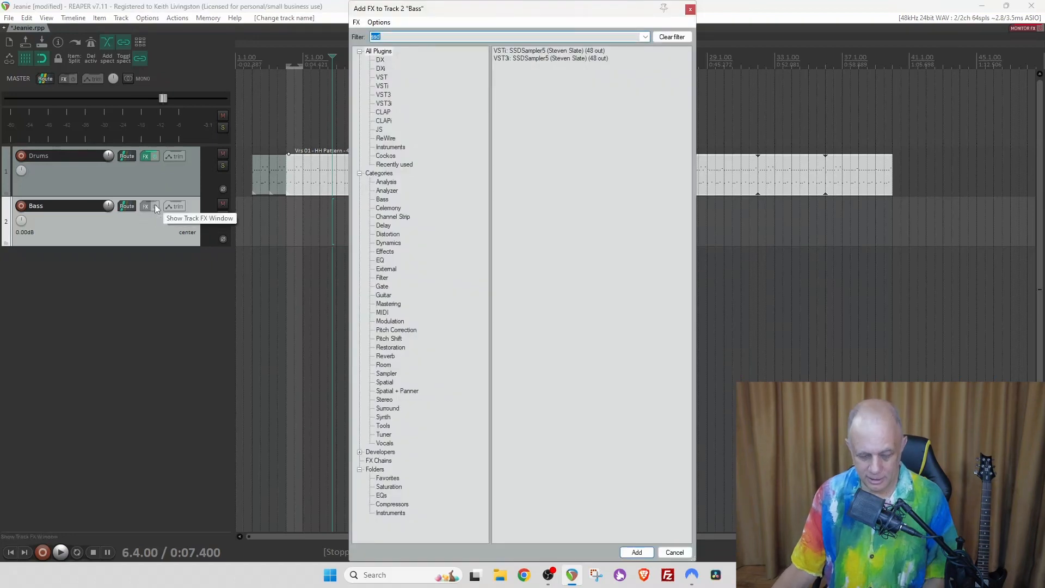
{"action": "type", "text": "mple"}
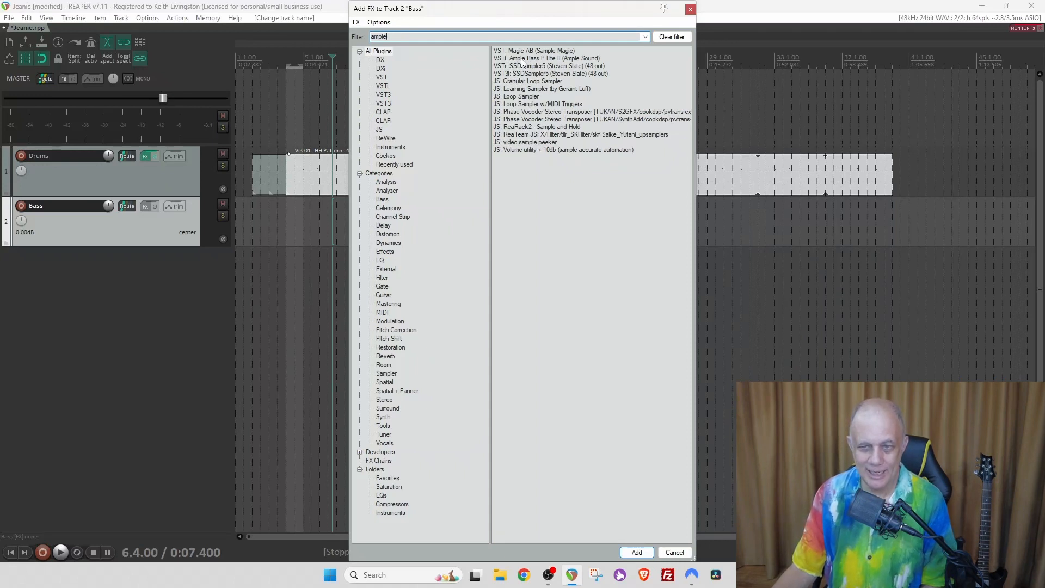
{"action": "double_click", "coordinate": [521, 60]}
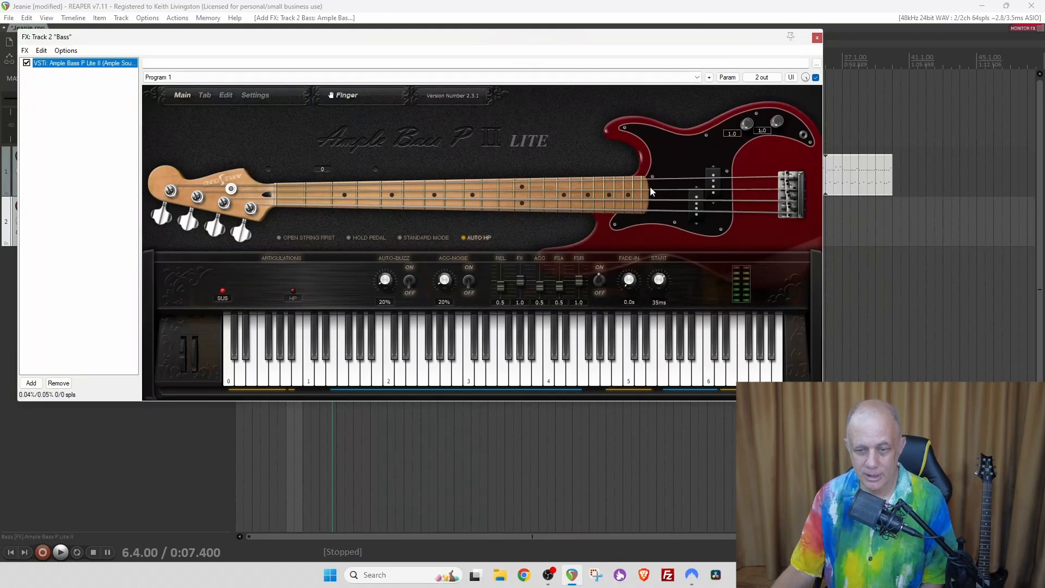
Audition several descending notes on the bass instrument's keyboard and close its window
{"action": "left_click", "coordinate": [447, 370]}
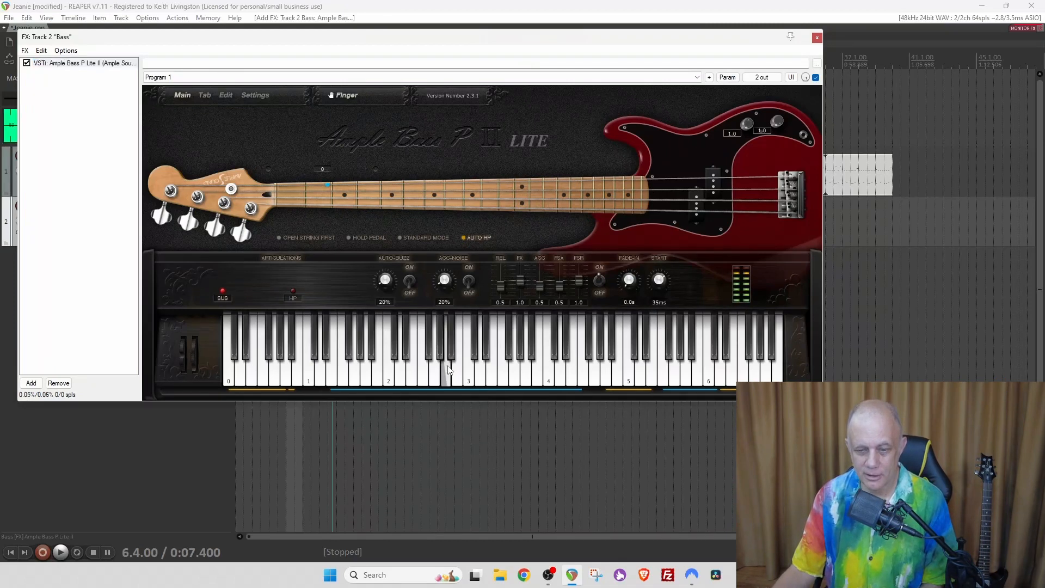
{"action": "left_click", "coordinate": [423, 372]}
{"action": "left_click", "coordinate": [397, 373]}
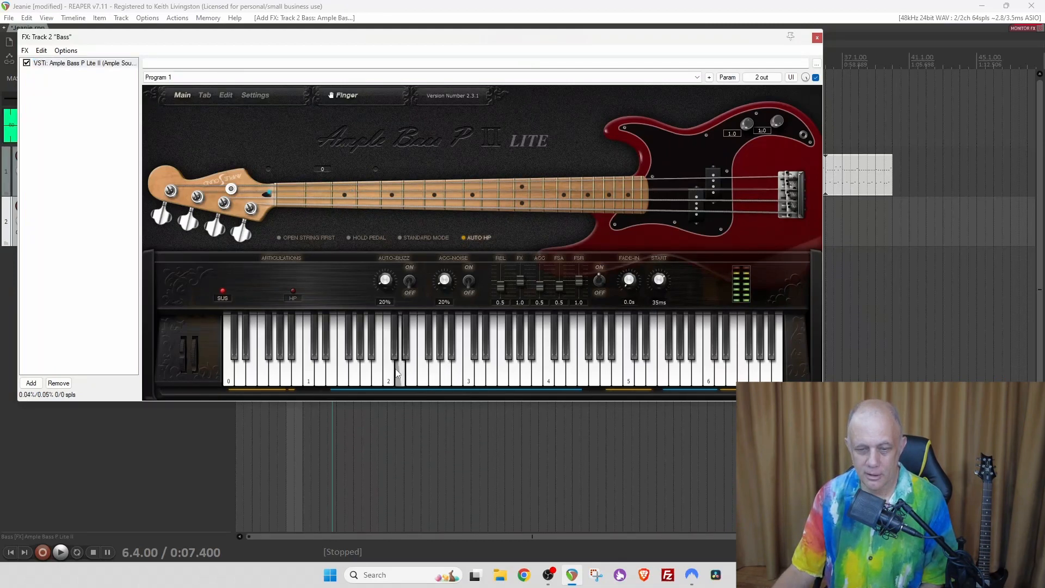
{"action": "left_click", "coordinate": [358, 375]}
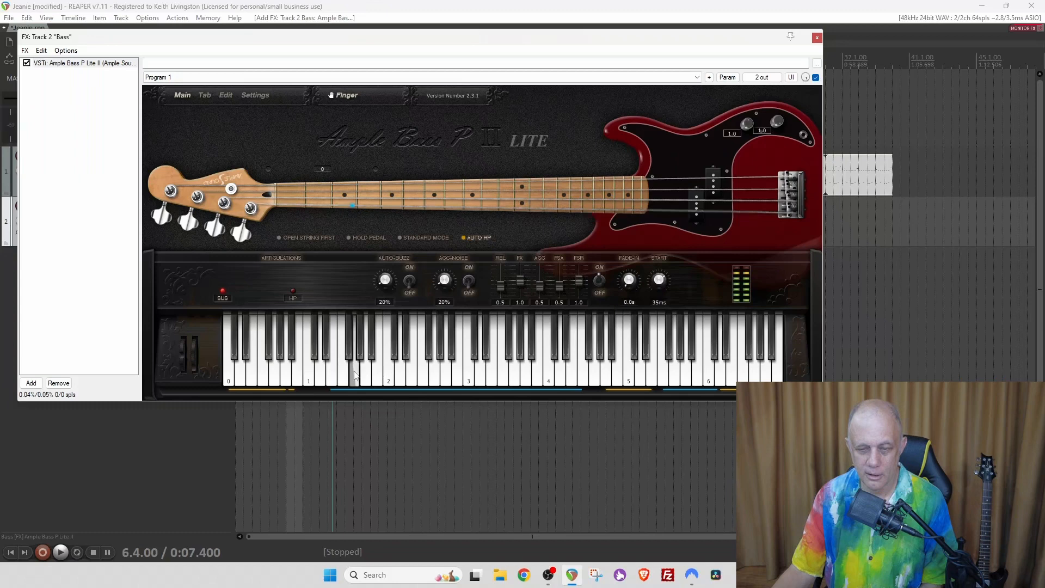
{"action": "left_click", "coordinate": [816, 38]}
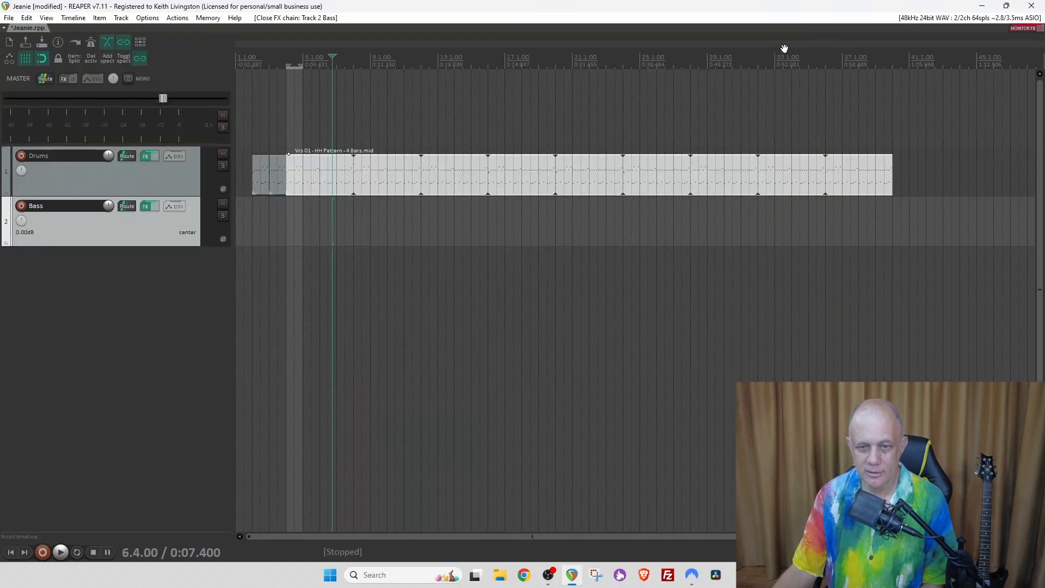
Insert an empty MIDI item on the Bass track spanning from the start of bar 4 to the start of bar 10
{"action": "left_click", "coordinate": [312, 143]}
{"action": "scroll", "coordinate": [318, 143], "scroll_direction": "up", "scroll_amount": 6}
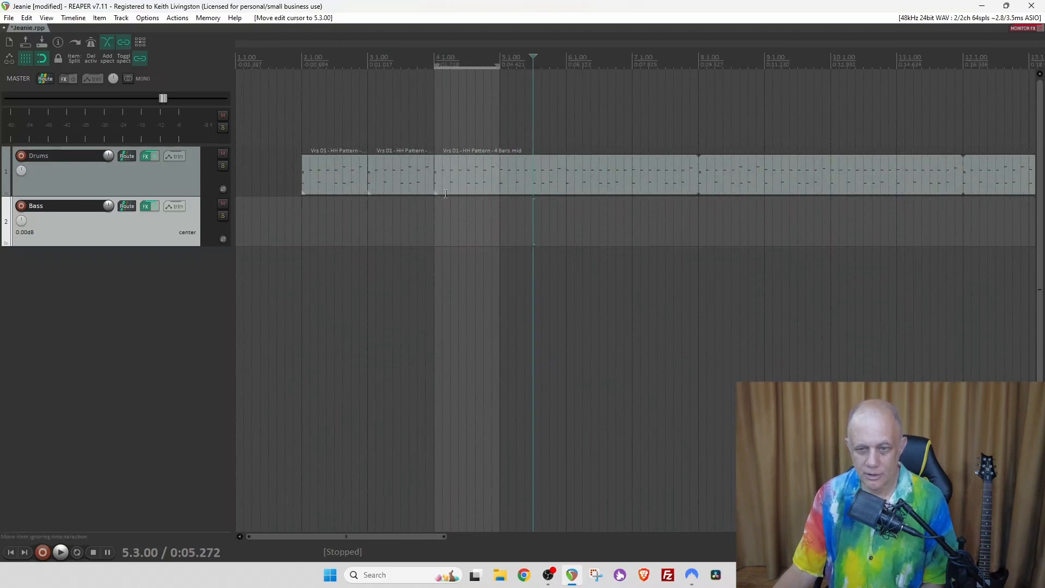
{"action": "left_click_drag", "start_coordinate": [435, 219], "coordinate": [829, 240]}
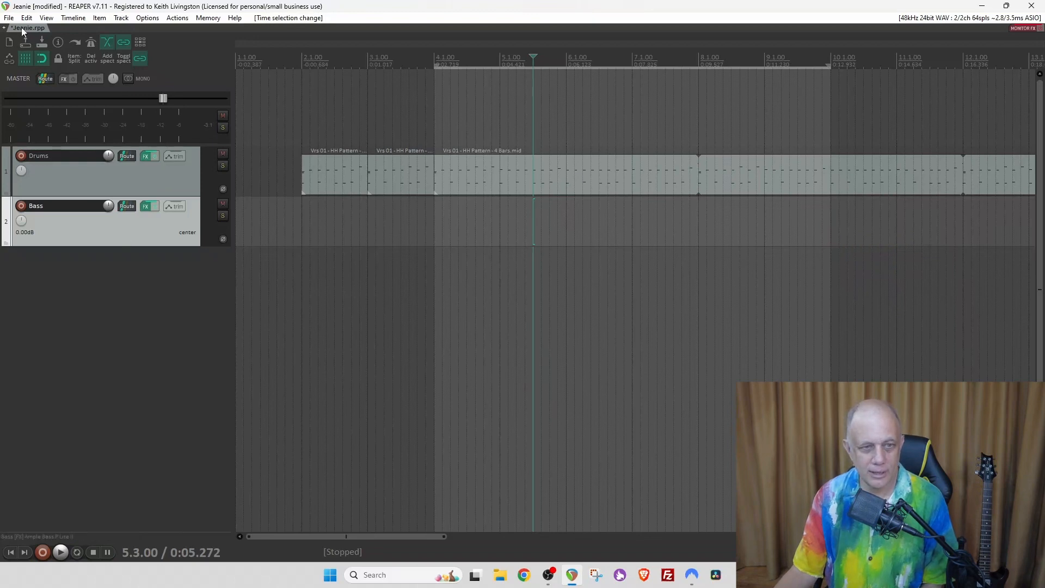
{"action": "left_click", "coordinate": [74, 19]}
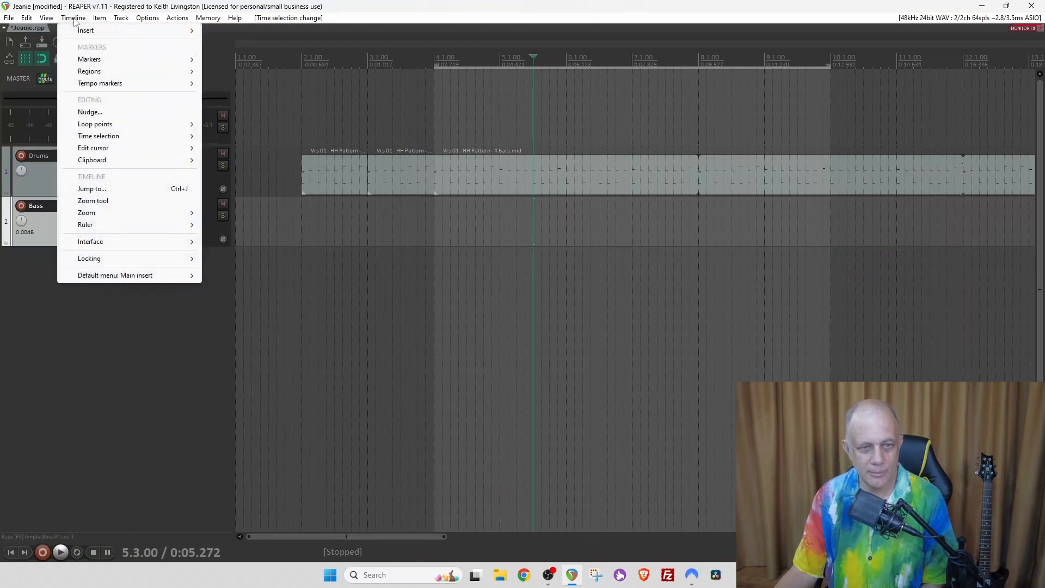
{"action": "mouse_move", "coordinate": [95, 22]}
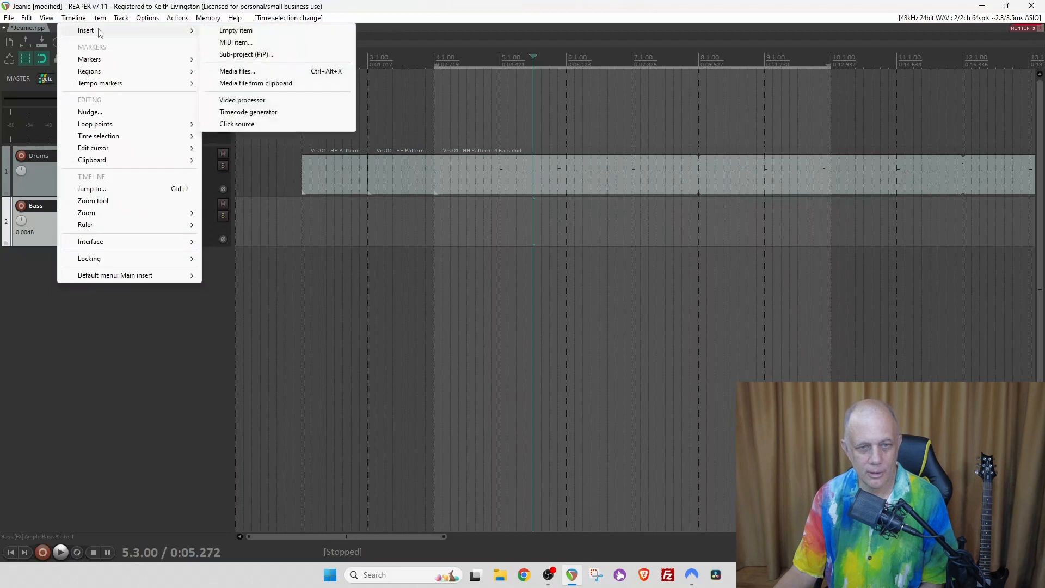
{"action": "left_click", "coordinate": [235, 42]}
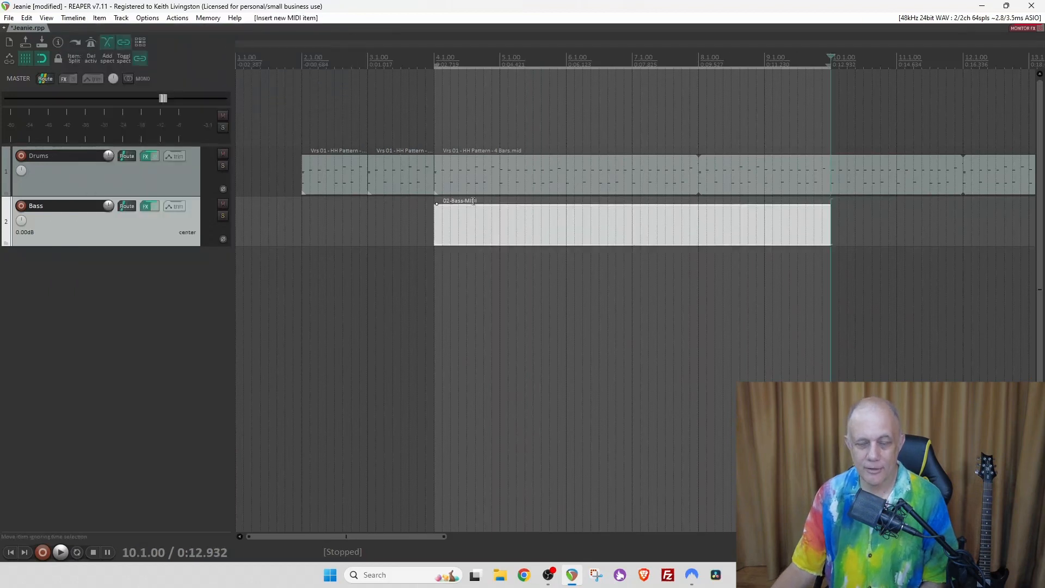
Open the new bass item in the MIDI editor, with its start at bar 4 in view
{"action": "double_click", "coordinate": [499, 237]}
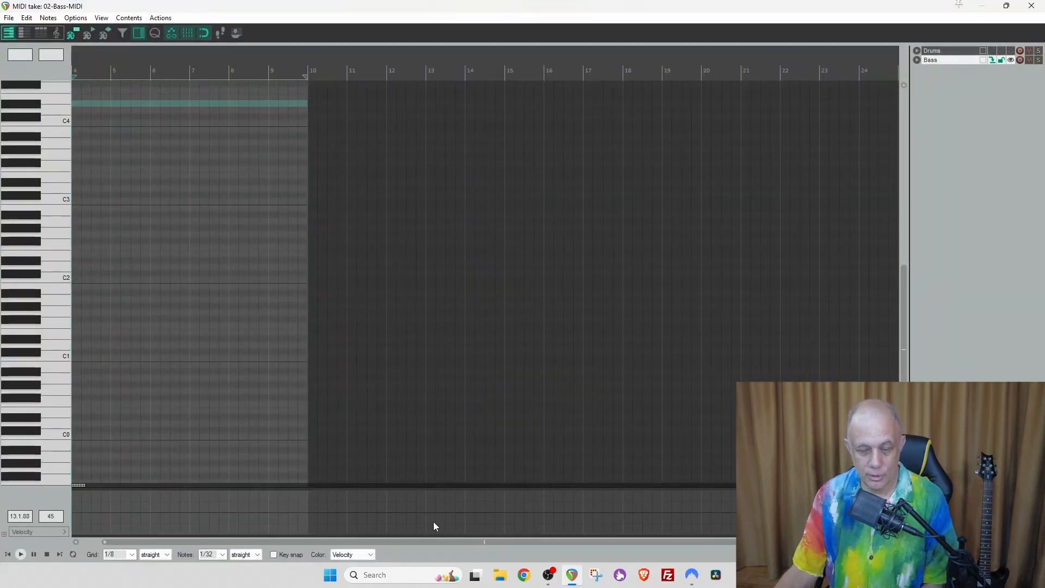
{"action": "left_click_drag", "start_coordinate": [429, 540], "coordinate": [373, 540]}
{"action": "scroll", "coordinate": [224, 325], "scroll_direction": "up", "scroll_amount": 4}
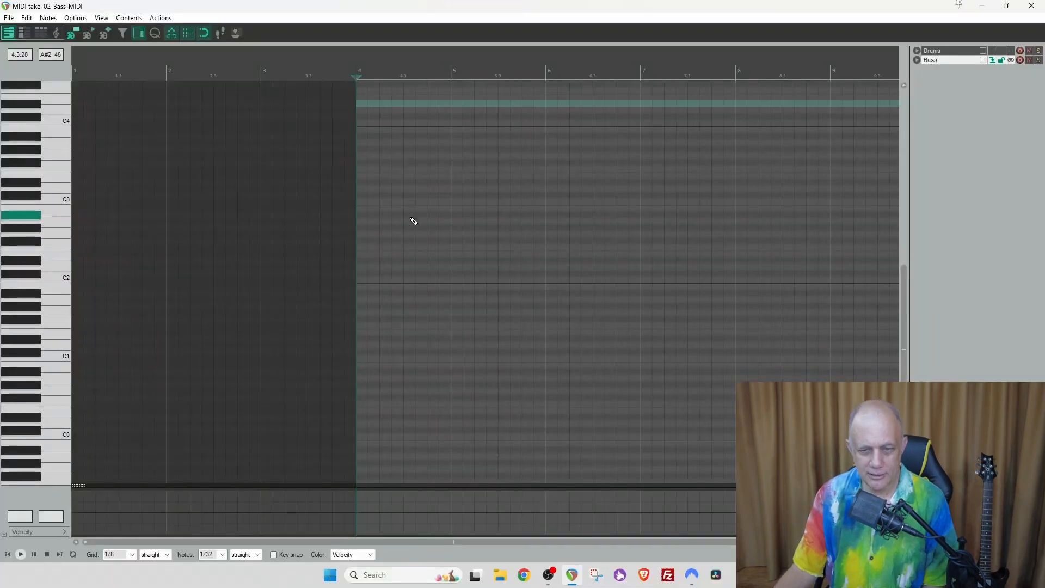
{"action": "left_click", "coordinate": [404, 215]}
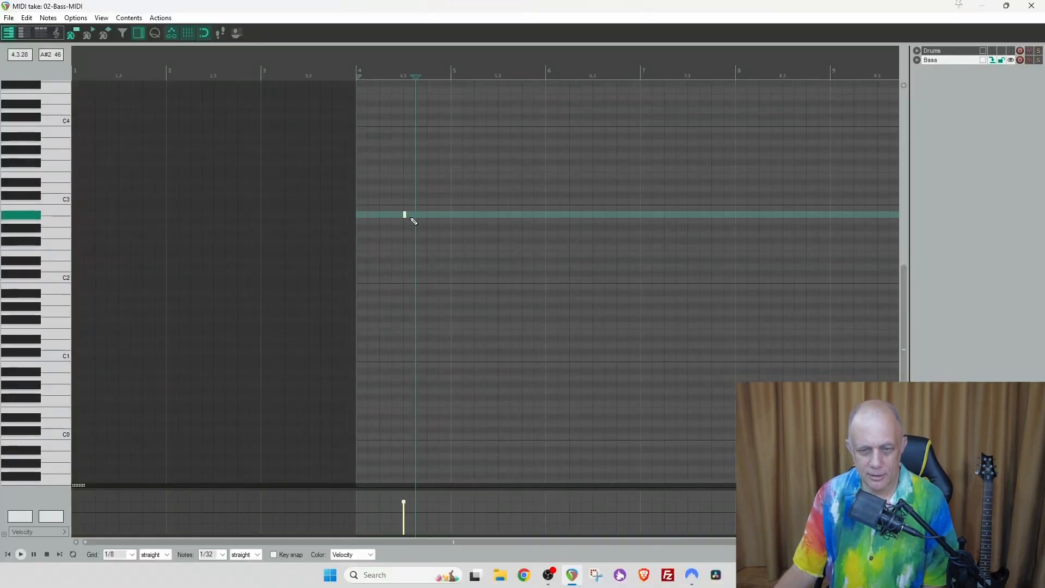
{"action": "scroll", "coordinate": [404, 216], "scroll_direction": "up", "scroll_amount": 4}
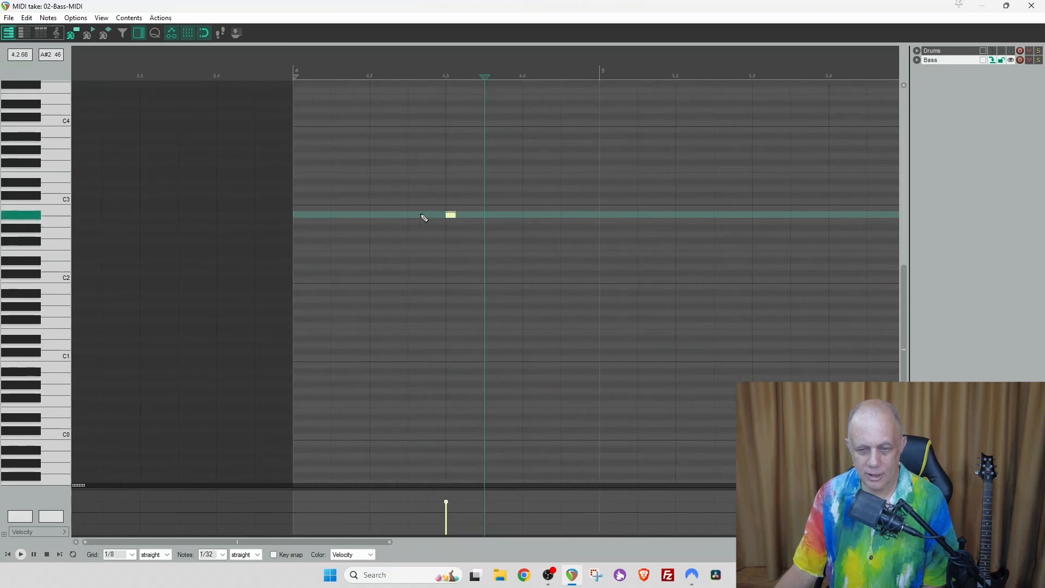
{"action": "double_click", "coordinate": [449, 215]}
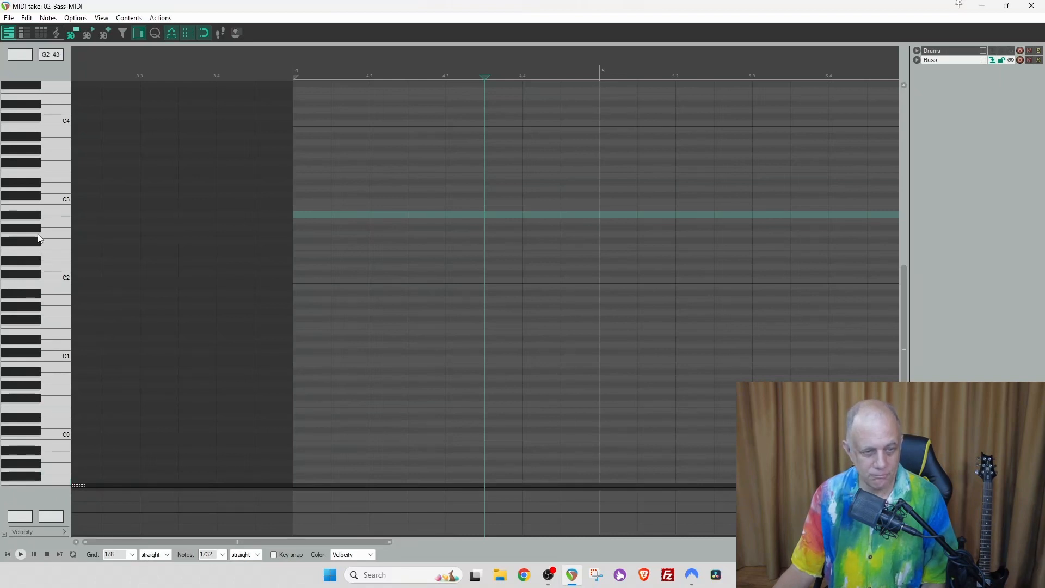
Audition G2 and enter four short G2 notes an eighth apart from the start of bar 4
{"action": "left_click", "coordinate": [56, 234]}
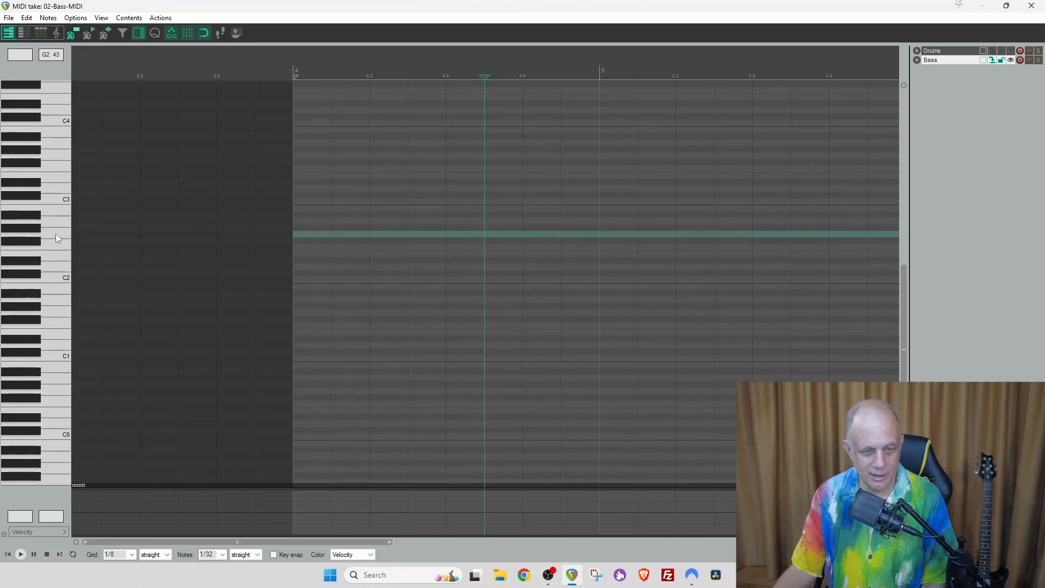
{"action": "left_click", "coordinate": [297, 233]}
{"action": "left_click", "coordinate": [334, 234]}
{"action": "left_click", "coordinate": [372, 233]}
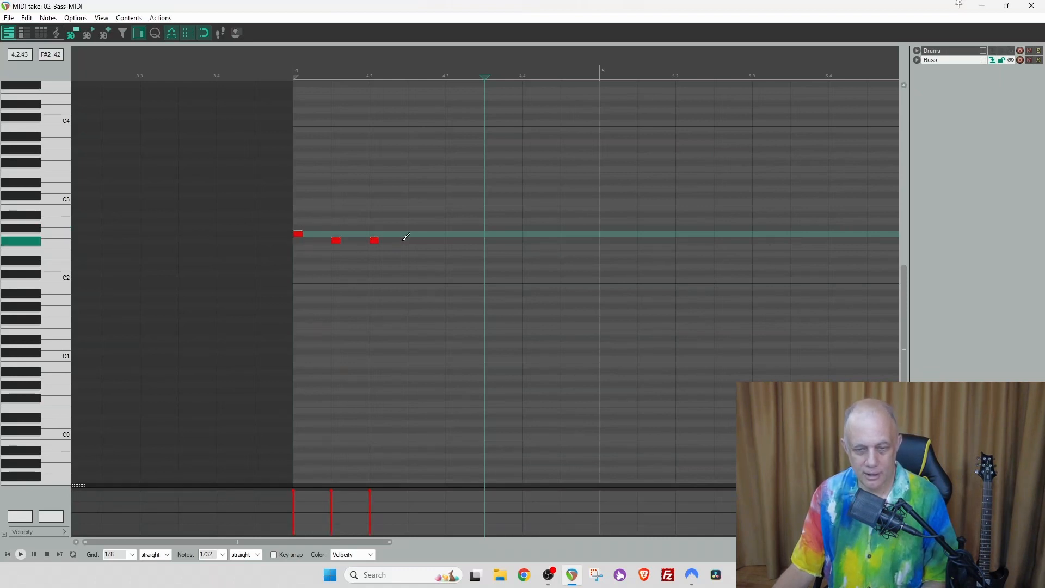
{"action": "left_click", "coordinate": [410, 234]}
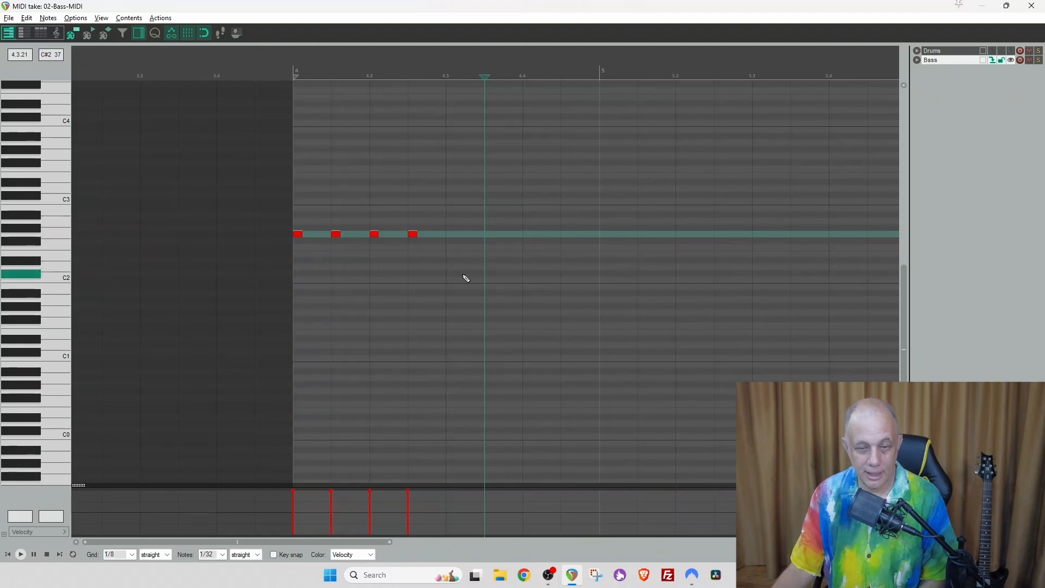
Play the four G2 notes and lengthen all of them together to a full eighth each
{"action": "key", "text": "space"}
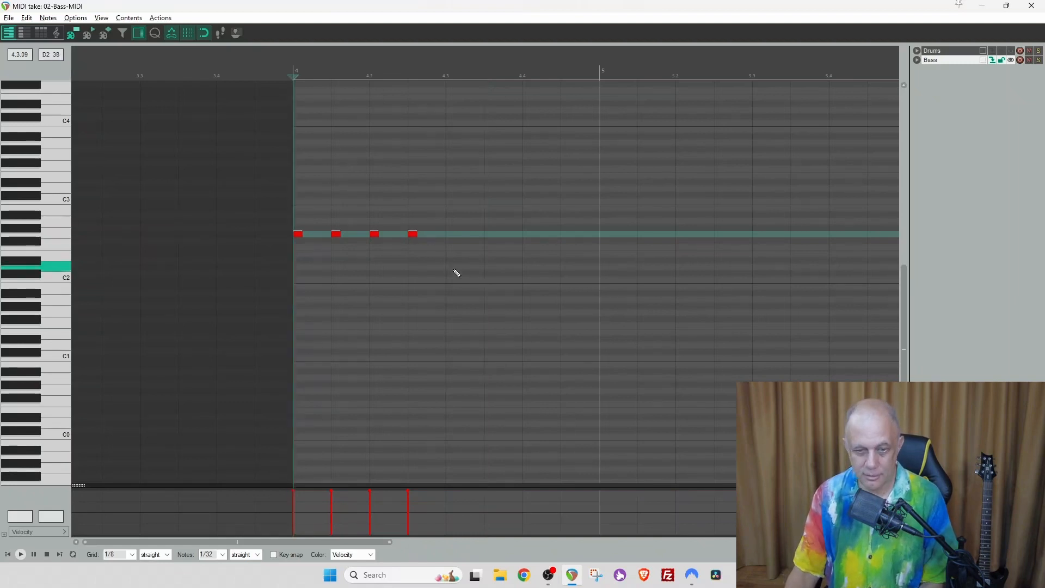
{"action": "key", "text": "space"}
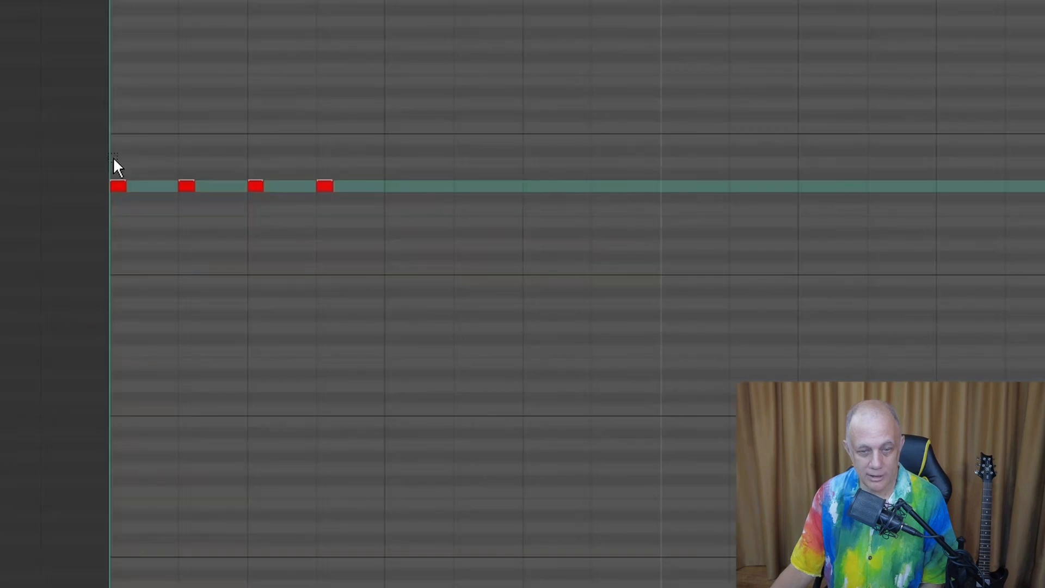
{"action": "left_click_drag", "start_coordinate": [113, 156], "coordinate": [349, 218]}
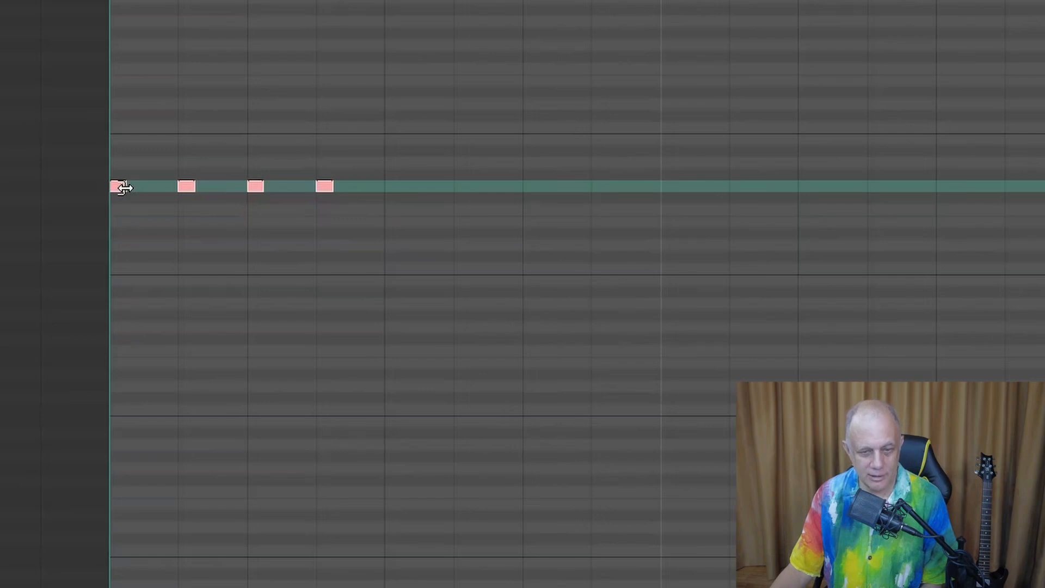
{"action": "left_click_drag", "start_coordinate": [124, 187], "coordinate": [149, 189]}
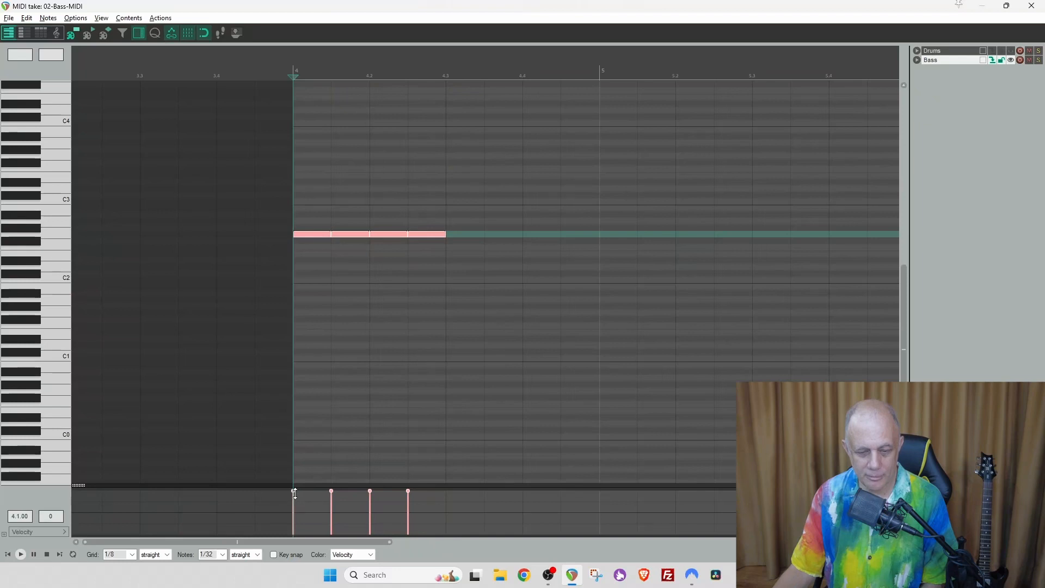
Lower the velocity of all four G2 notes to 101 and play them back
{"action": "left_click_drag", "start_coordinate": [295, 493], "coordinate": [295, 502]}
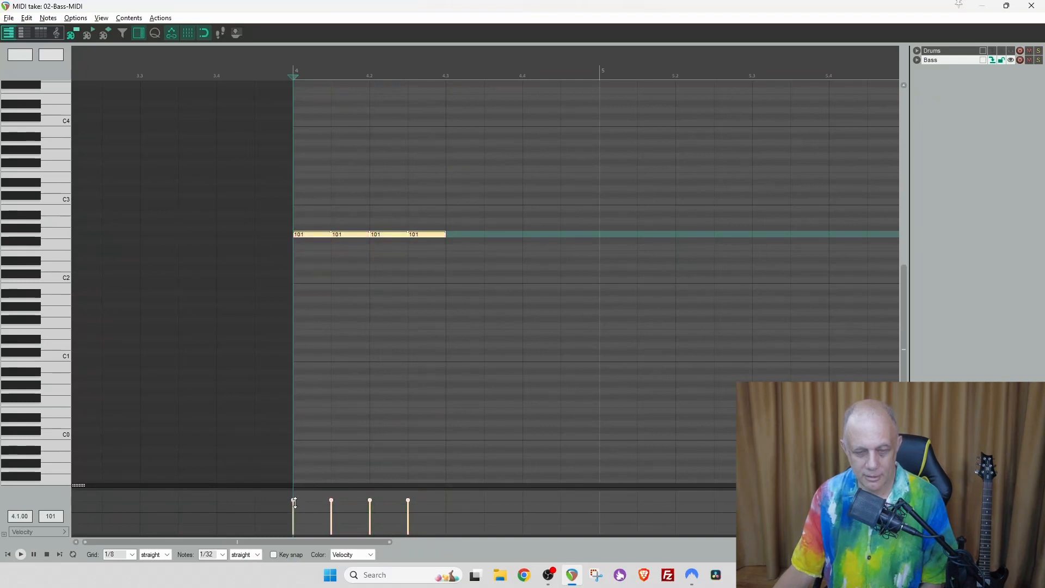
{"action": "key", "text": "space"}
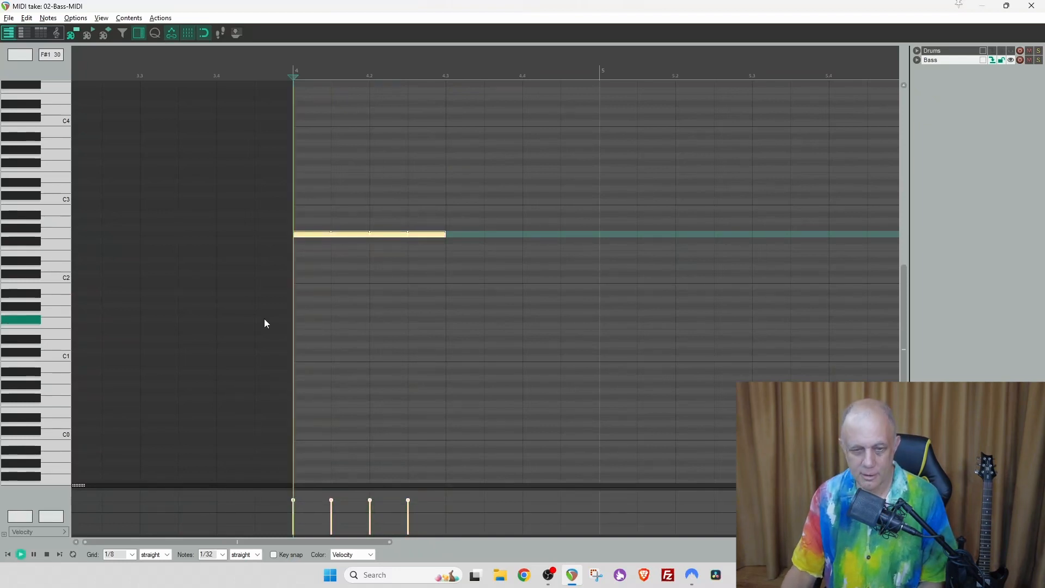
{"action": "key", "text": "space"}
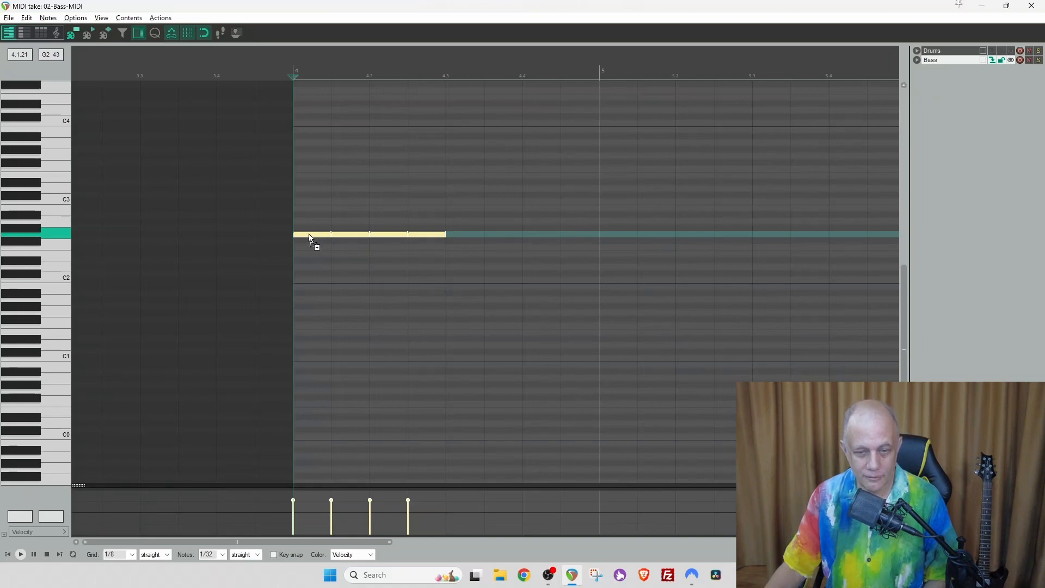
Copy the four G2 eighth notes to beat 3 of bar 4, filling the second half of the bar
{"action": "left_click_drag", "start_coordinate": [309, 233], "coordinate": [451, 234]}
{"action": "scroll", "coordinate": [522, 219], "scroll_direction": "down", "scroll_amount": 8}
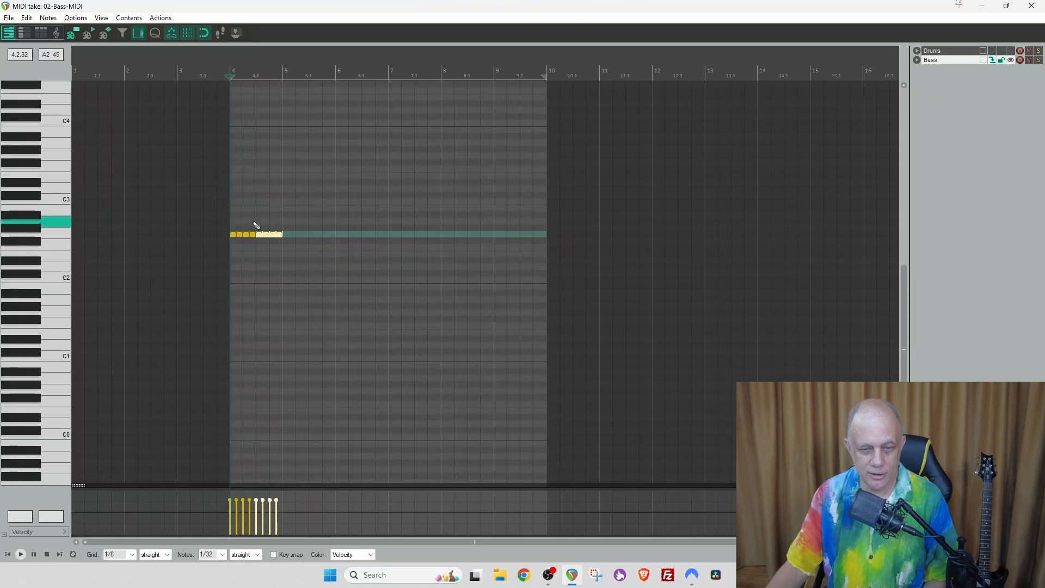
Repeat the bar 4 G2 eighth notes through bars 5 to 7, and place a two-bar copy raised to D3 in bars 8 and 9
{"action": "left_click_drag", "start_coordinate": [232, 224], "coordinate": [291, 240]}
{"action": "left_click_drag", "start_coordinate": [232, 227], "coordinate": [334, 251]}
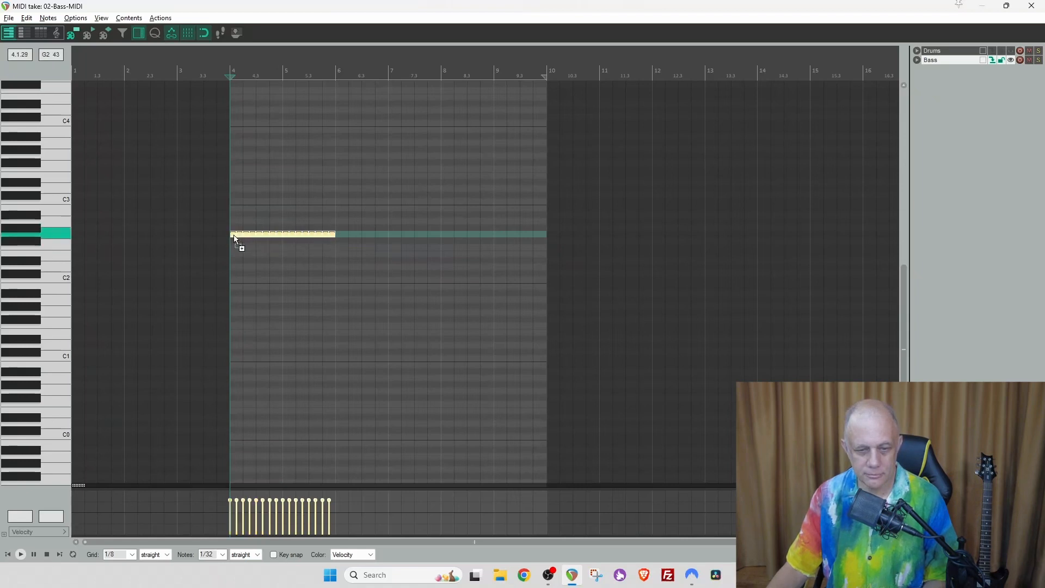
{"action": "left_click_drag", "start_coordinate": [234, 236], "coordinate": [348, 236]}
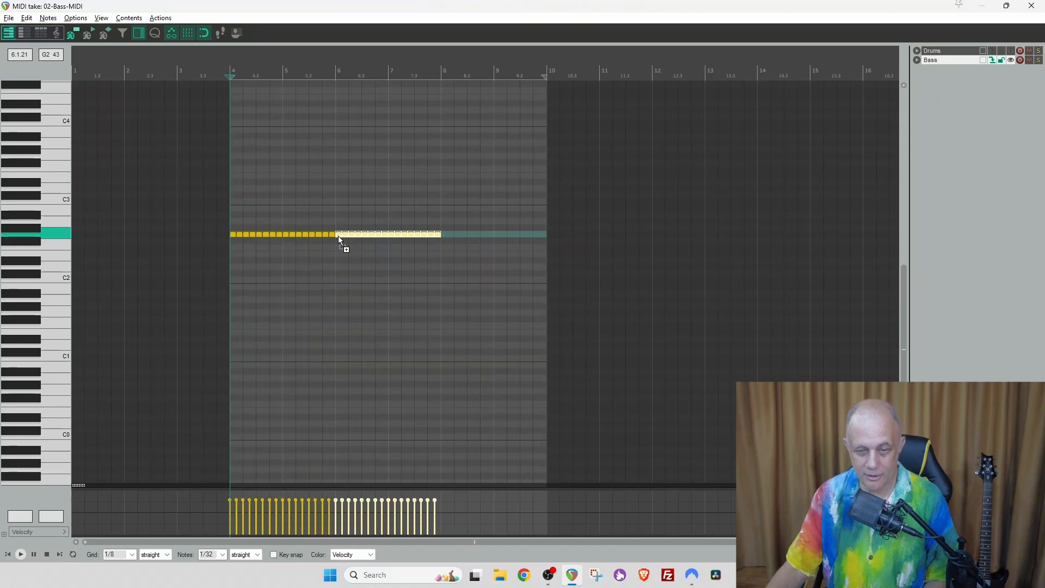
{"action": "left_click_drag", "start_coordinate": [338, 236], "coordinate": [447, 190]}
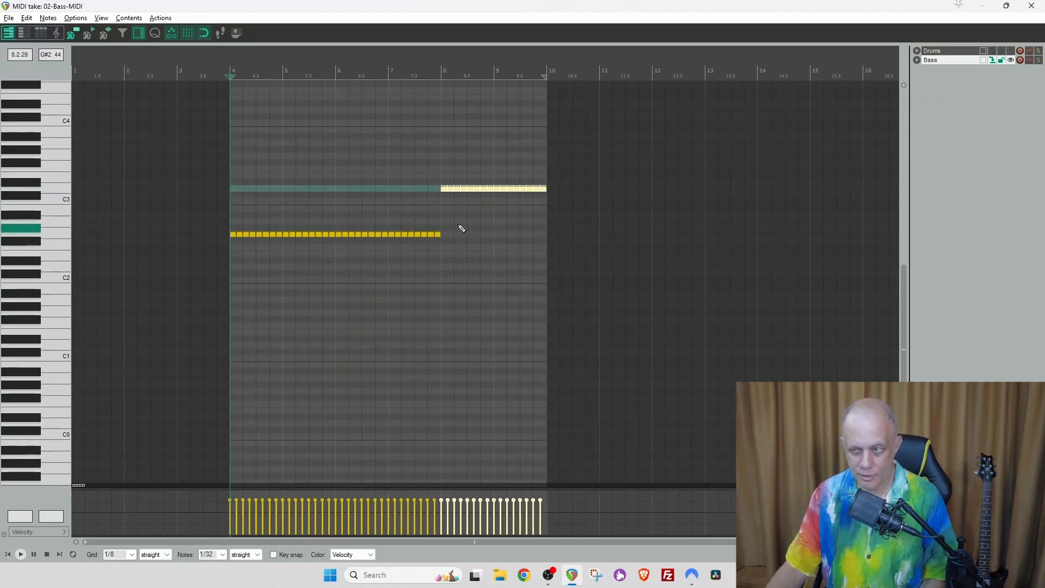
{"action": "left_click", "coordinate": [1032, 6]}
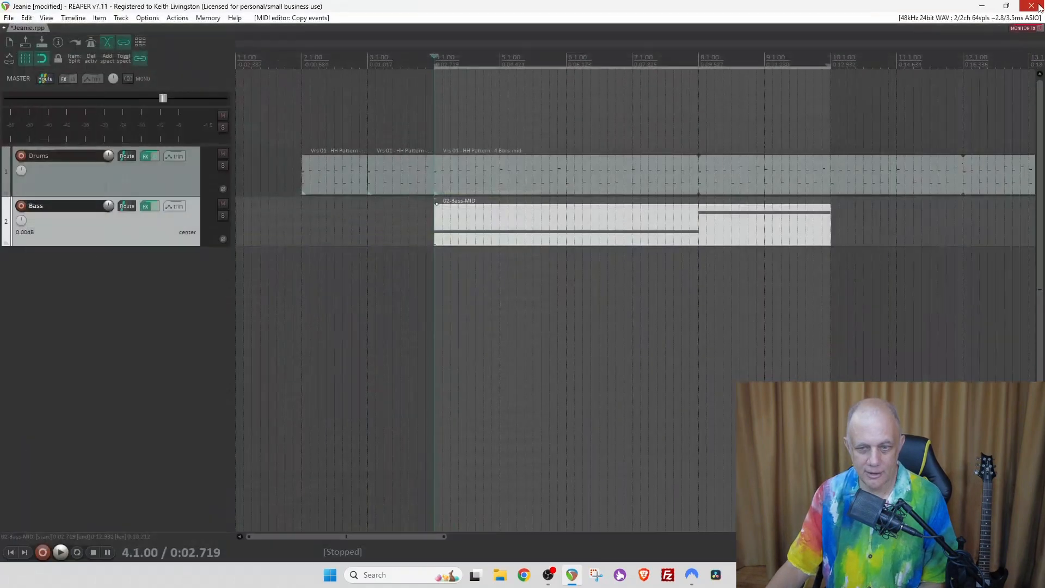
Play the bass with the drums from beat 4 of bar 3 and lower the Bass track volume to -5.02 dB
{"action": "left_click", "coordinate": [416, 133]}
{"action": "key", "text": "space"}
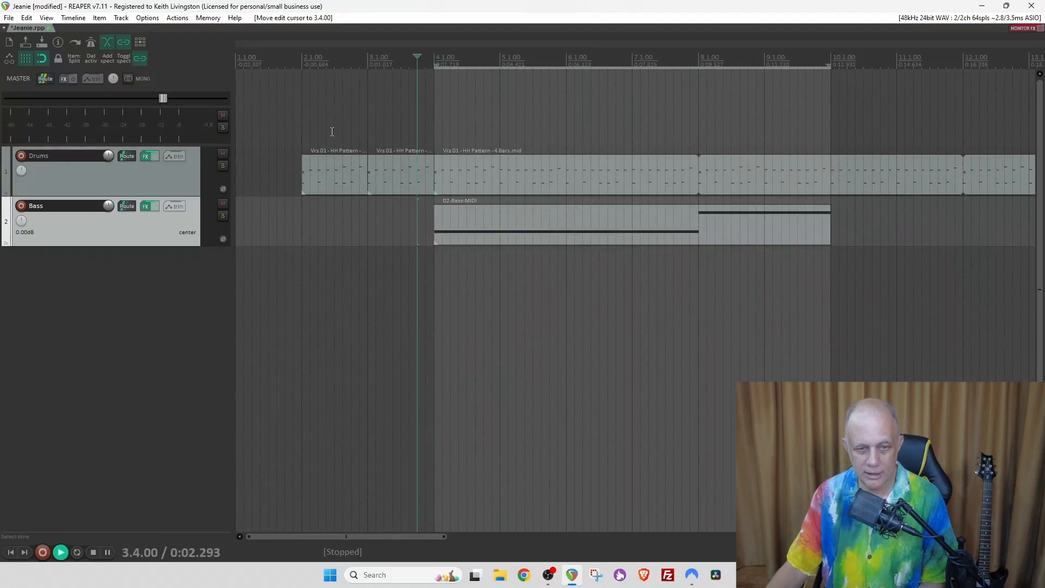
{"action": "left_click_drag", "start_coordinate": [107, 206], "coordinate": [107, 221]}
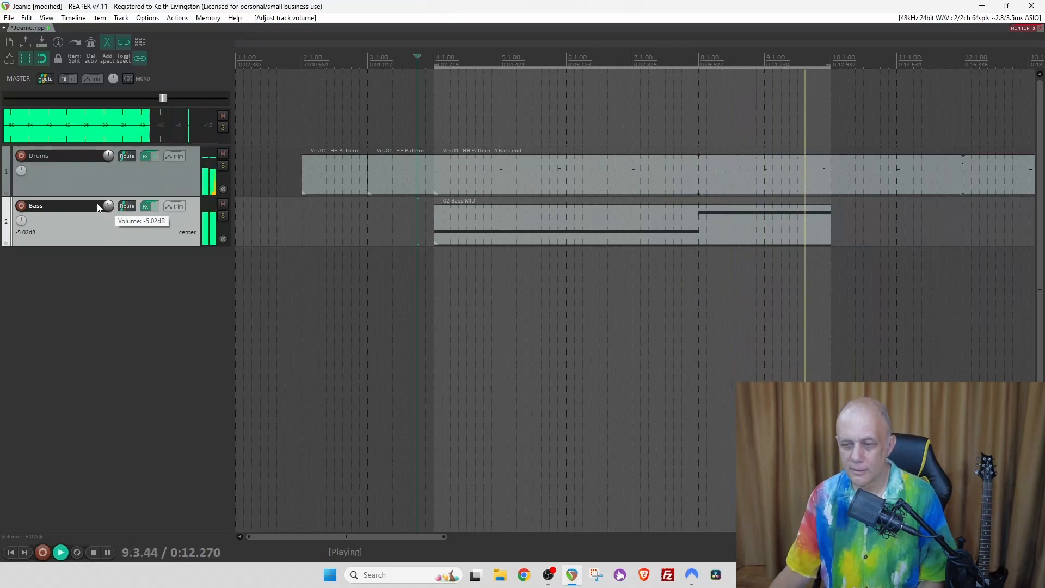
{"action": "key", "text": "space"}
Copy the six-bar bass item to bar 10, directly after the original
{"action": "left_click", "coordinate": [509, 237]}
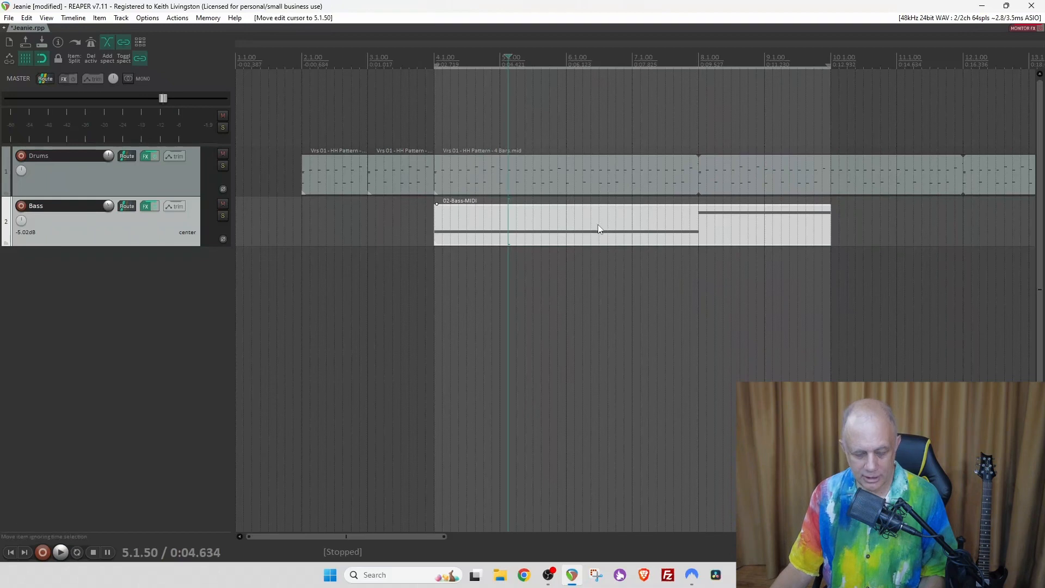
{"action": "left_click_drag", "start_coordinate": [598, 225], "coordinate": [955, 226]}
{"action": "scroll", "coordinate": [925, 125], "scroll_direction": "down", "scroll_amount": 4}
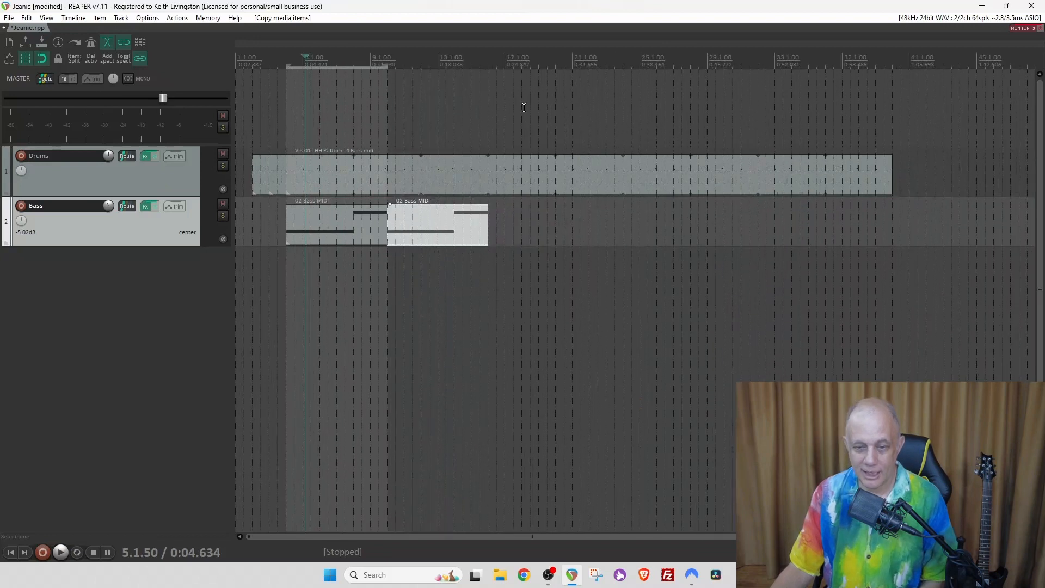
Insert an empty four-bar MIDI item on the Bass track from bar 16 to bar 20
{"action": "left_click_drag", "start_coordinate": [489, 198], "coordinate": [555, 198]}
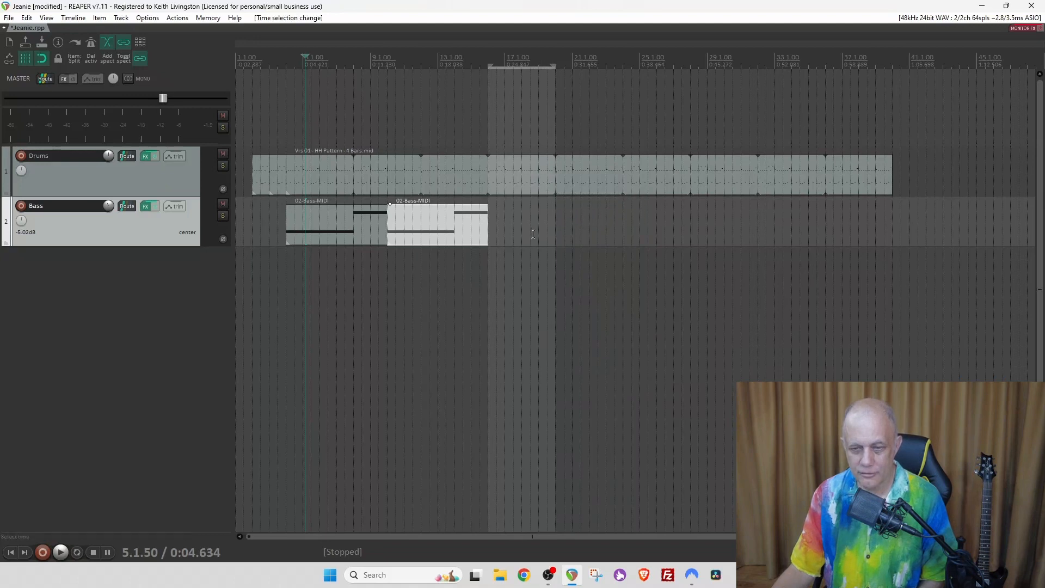
{"action": "left_click", "coordinate": [82, 21]}
{"action": "mouse_move", "coordinate": [87, 31]}
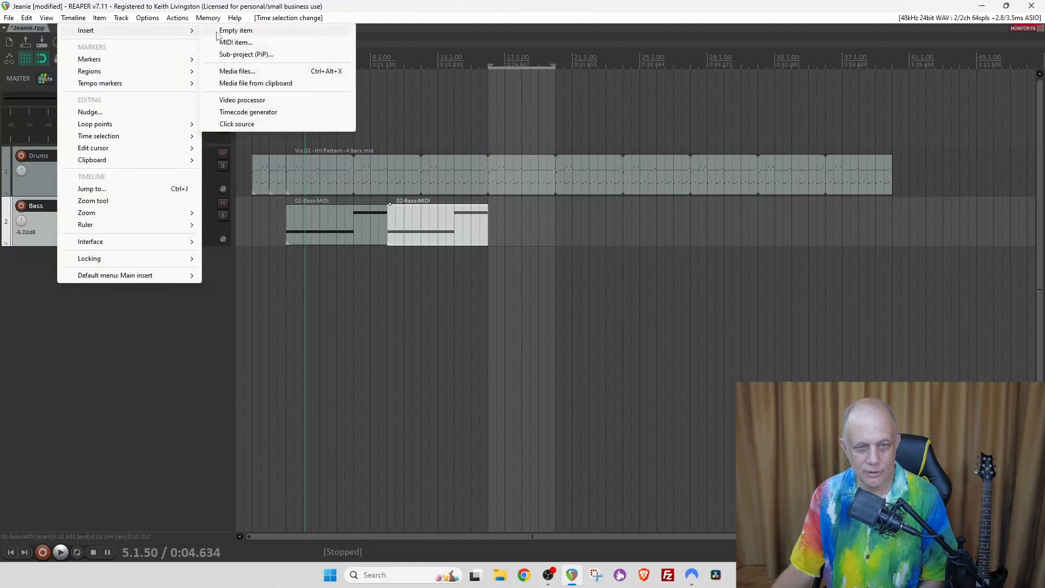
{"action": "left_click", "coordinate": [289, 42]}
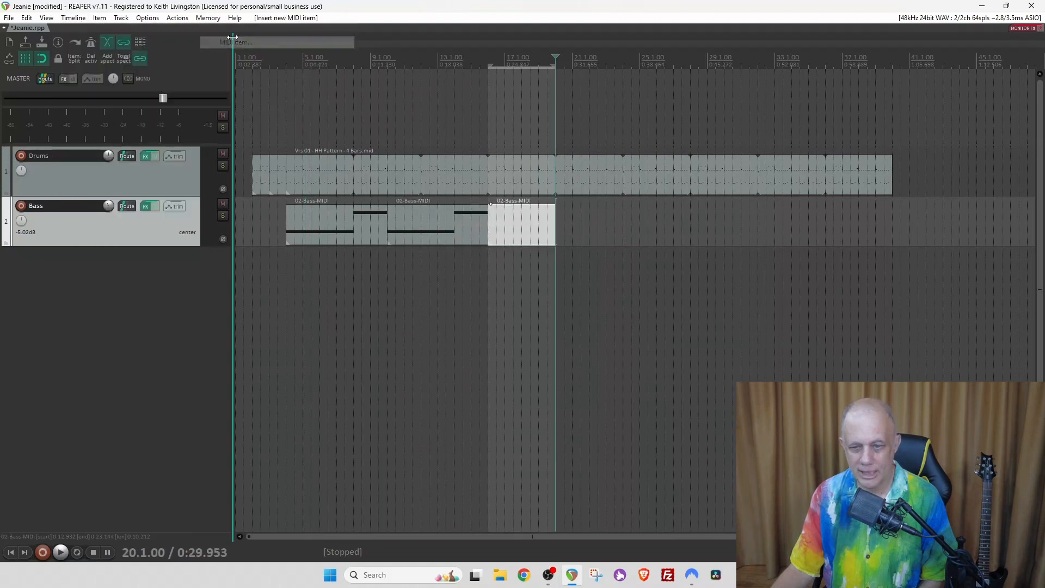
Open the new bass item and paste two bars of A2 eighth notes at the start of bar 16
{"action": "double_click", "coordinate": [515, 240]}
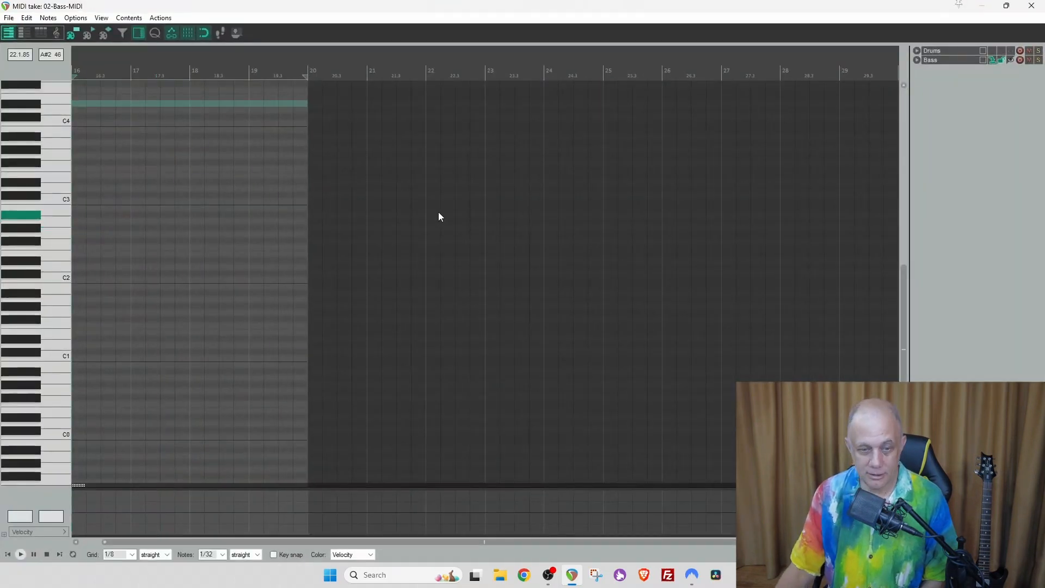
{"action": "scroll", "coordinate": [420, 240], "scroll_direction": "up", "scroll_amount": 4}
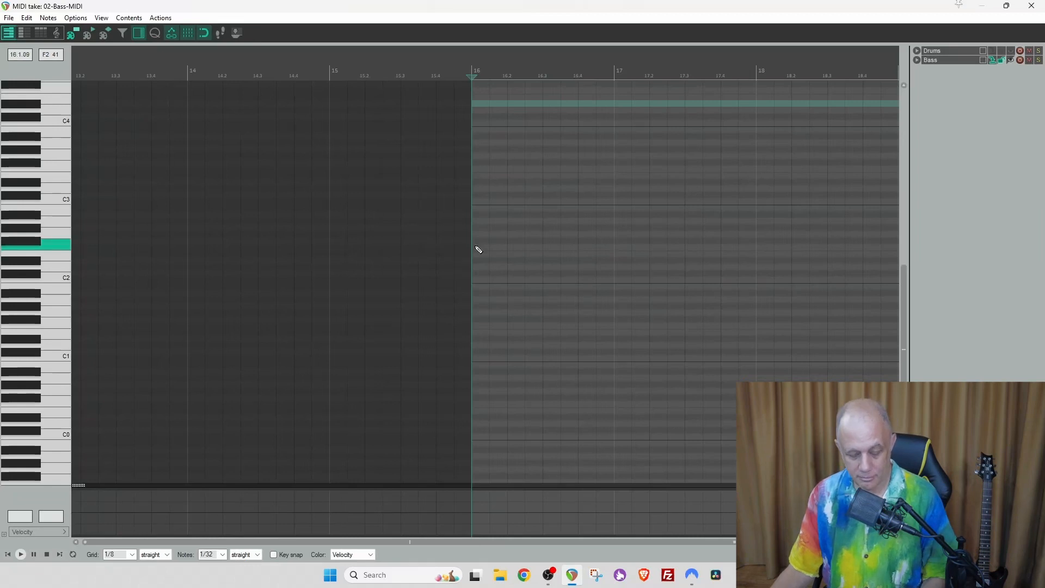
{"action": "key", "text": "ctrl+v"}
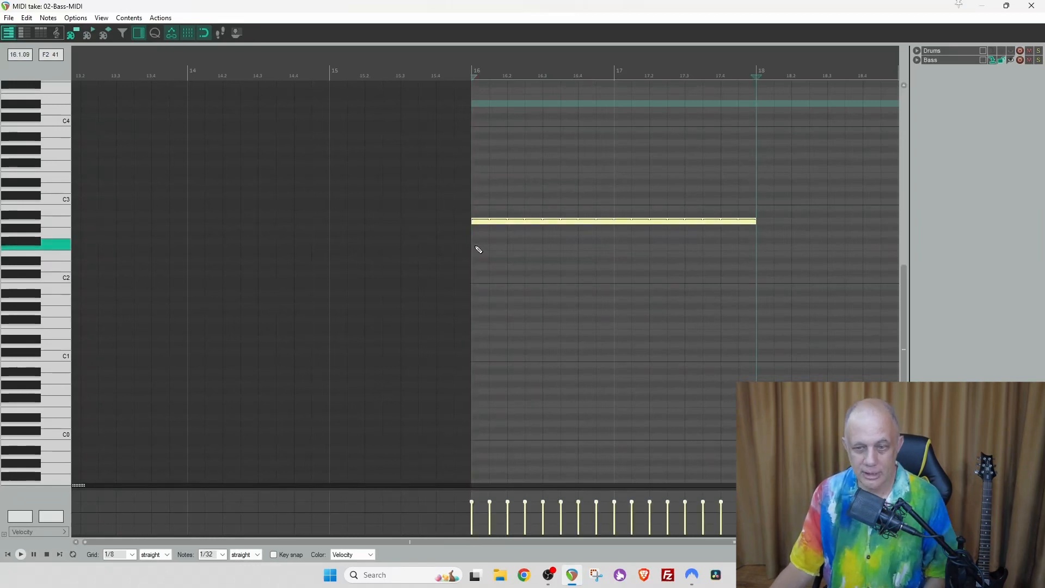
{"action": "scroll", "coordinate": [483, 199], "scroll_direction": "up", "scroll_amount": 1}
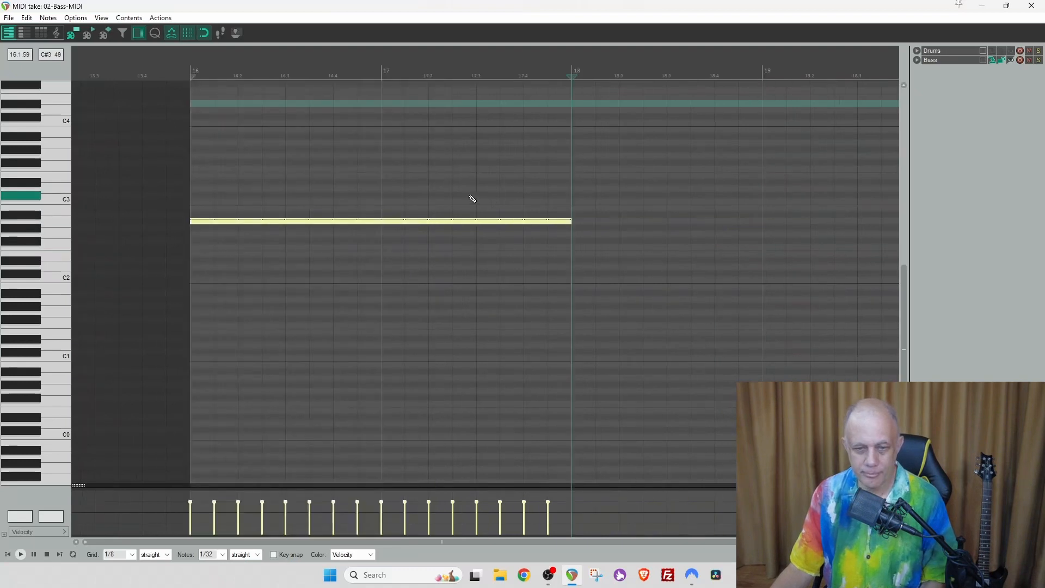
Raise the first four eighth notes of bar 16 by three semitones to C3
{"action": "left_click", "coordinate": [278, 157]}
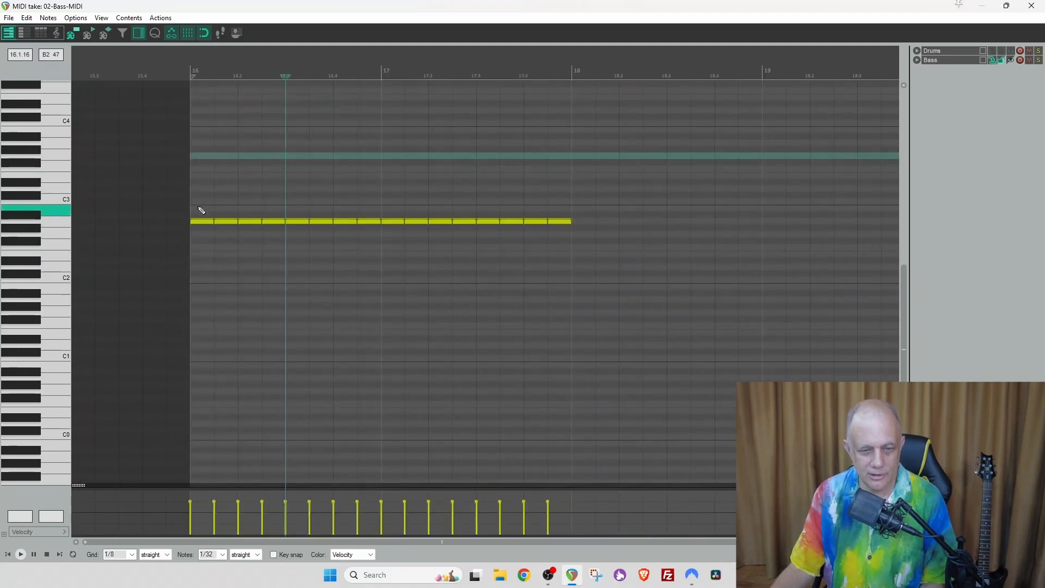
{"action": "left_click_drag", "start_coordinate": [198, 207], "coordinate": [272, 238]}
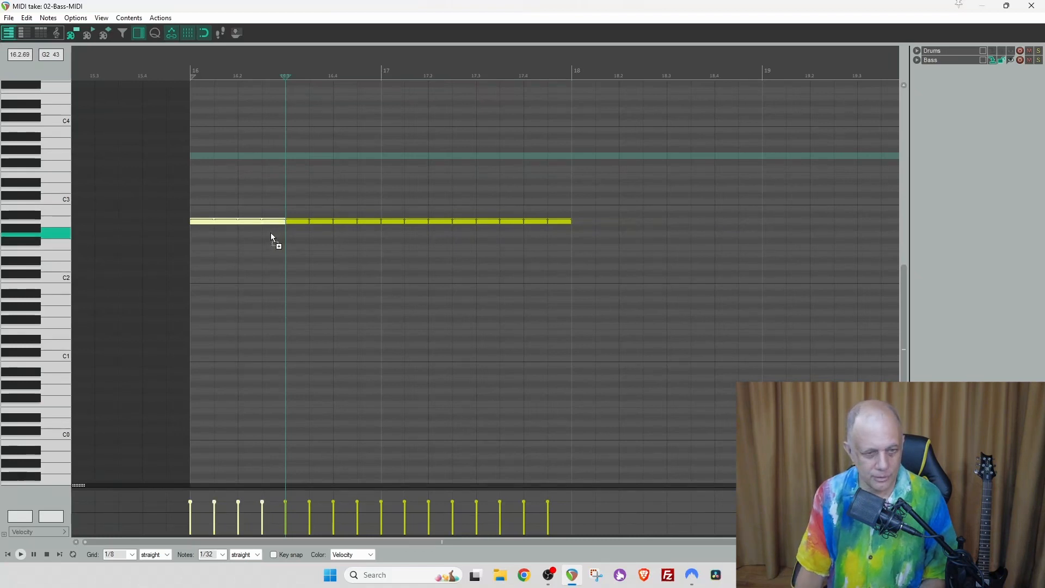
{"action": "key", "text": "Up"}
{"action": "key", "text": "Up"}
{"action": "key", "text": "Up"}
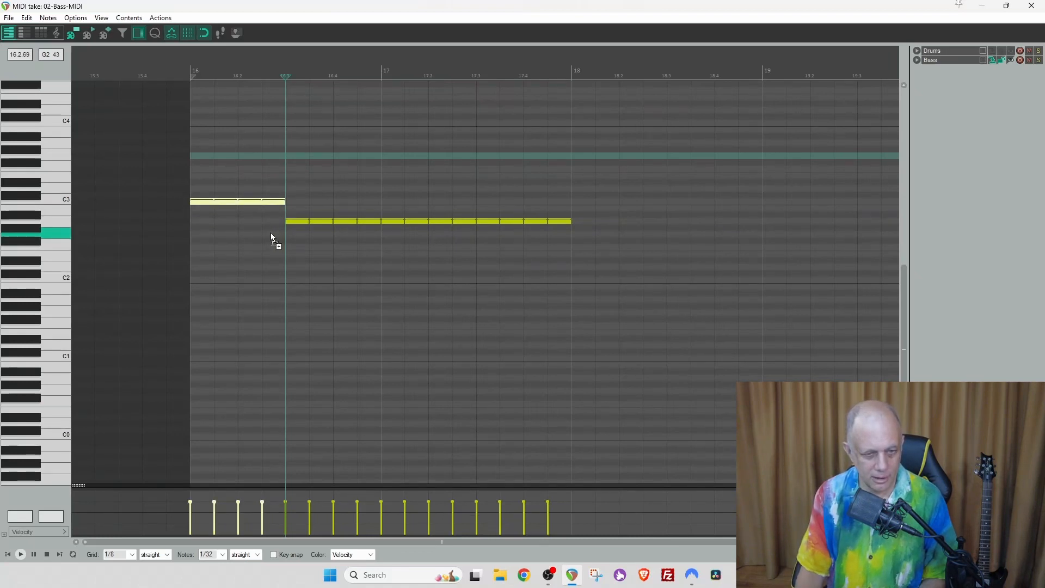
Raise the four eighth notes in the second half of bar 16 by five semitones to D3
{"action": "left_click_drag", "start_coordinate": [292, 211], "coordinate": [375, 252]}
{"action": "key", "text": "Up"}
{"action": "key", "text": "Up"}
{"action": "key", "text": "Up"}
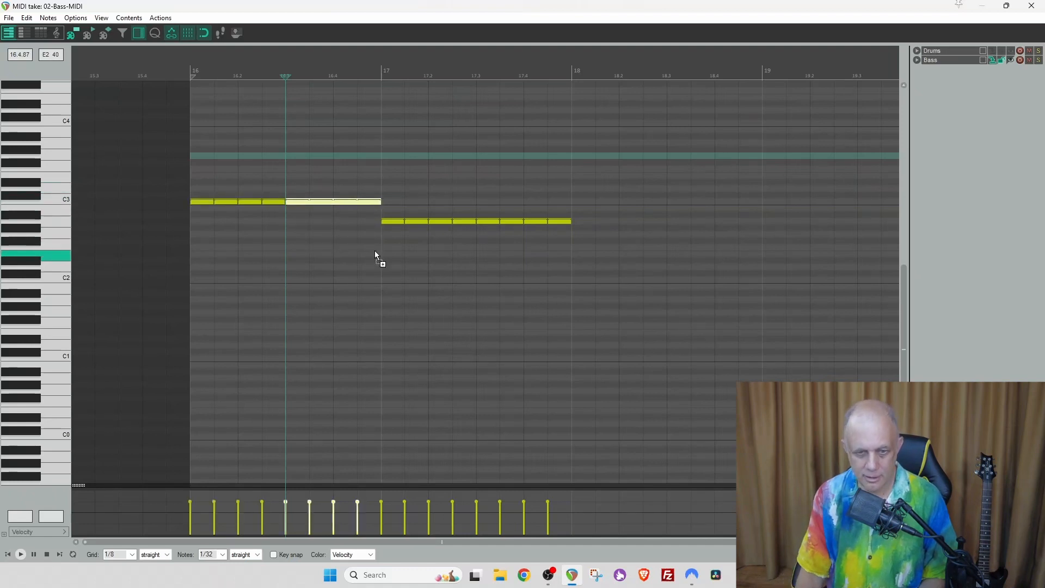
{"action": "key", "text": "Up"}
{"action": "key", "text": "Up"}
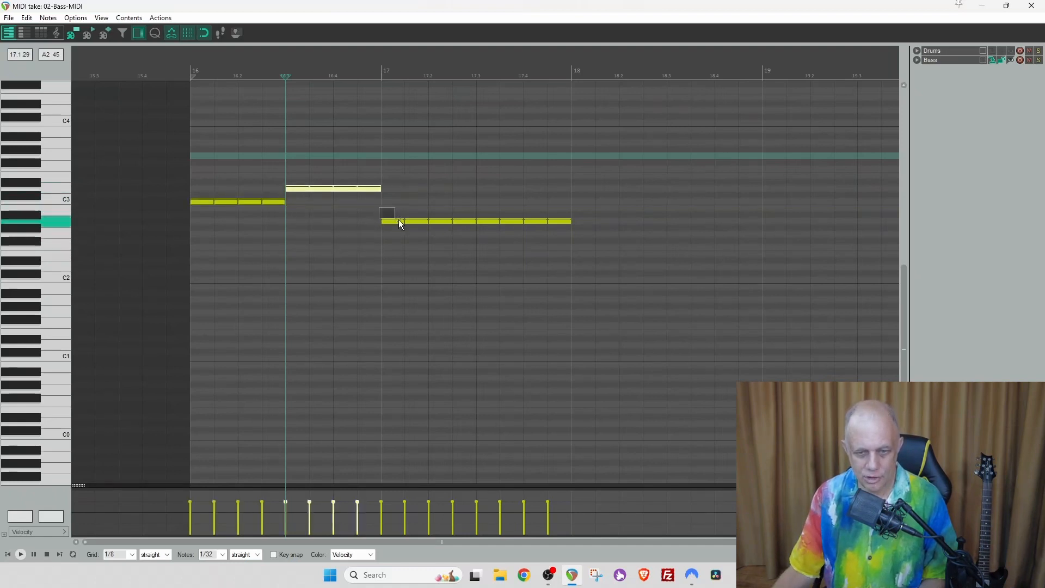
Lower the eight notes of bar 17 by two semitones to G2 and play the phrase from bar 16
{"action": "left_click_drag", "start_coordinate": [381, 211], "coordinate": [571, 246]}
{"action": "key", "text": "Down"}
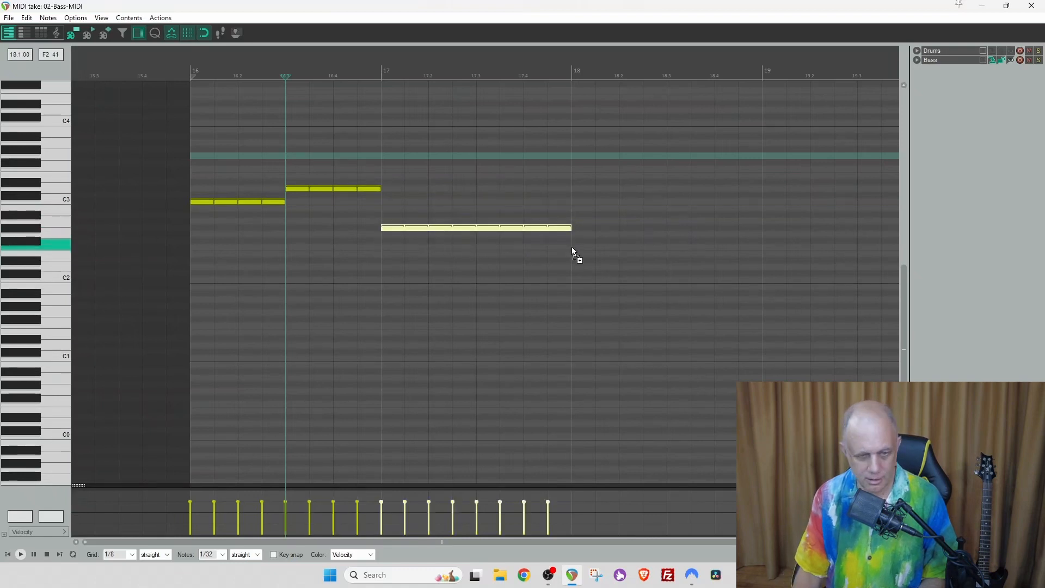
{"action": "key", "text": "Down"}
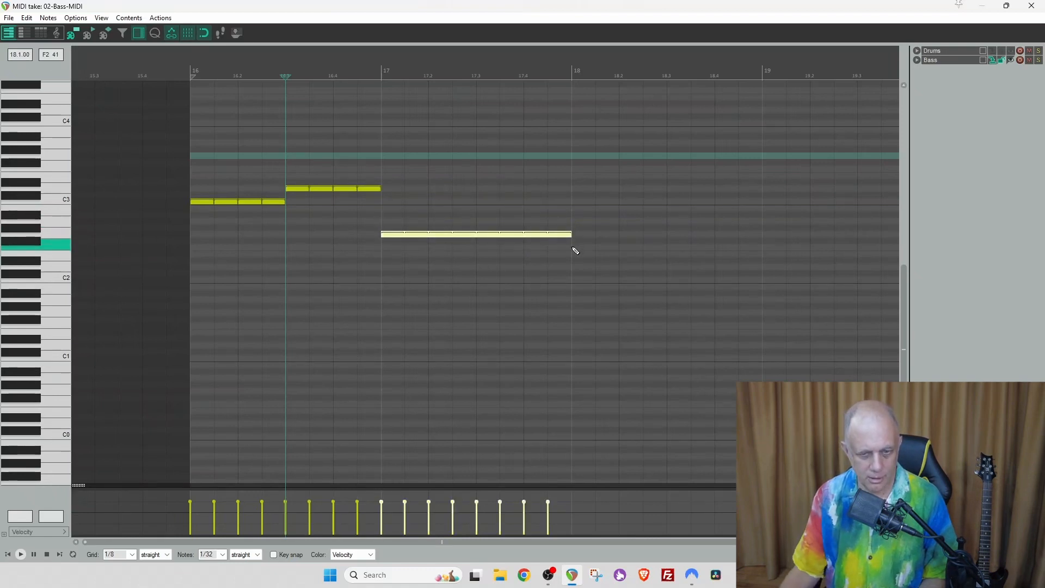
{"action": "left_click", "coordinate": [186, 135]}
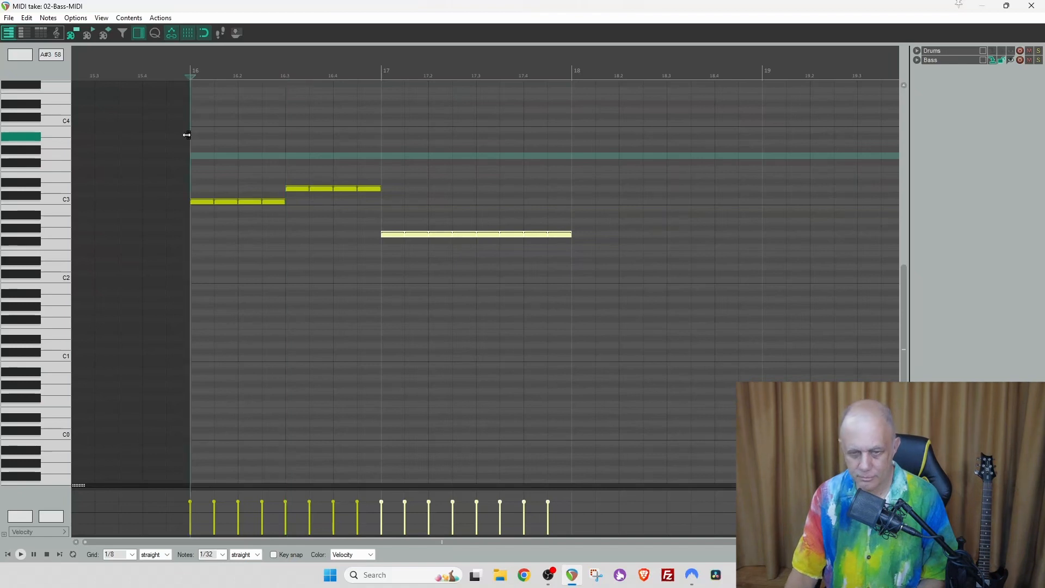
{"action": "key", "text": "space"}
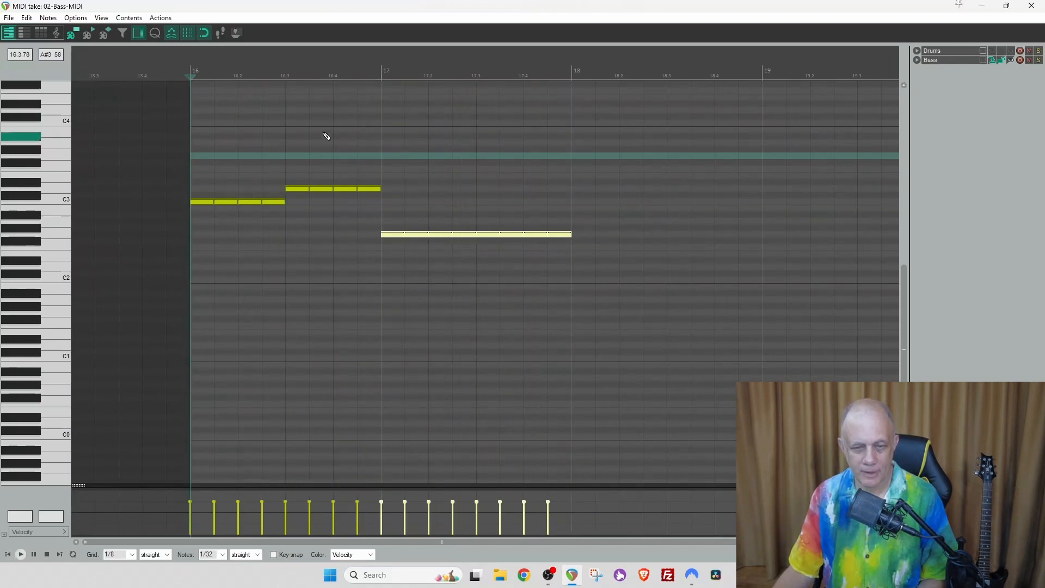
Copy the whole two-bar phrase to bar 18 to fill the item, and close the MIDI editor
{"action": "key", "text": "ctrl+a"}
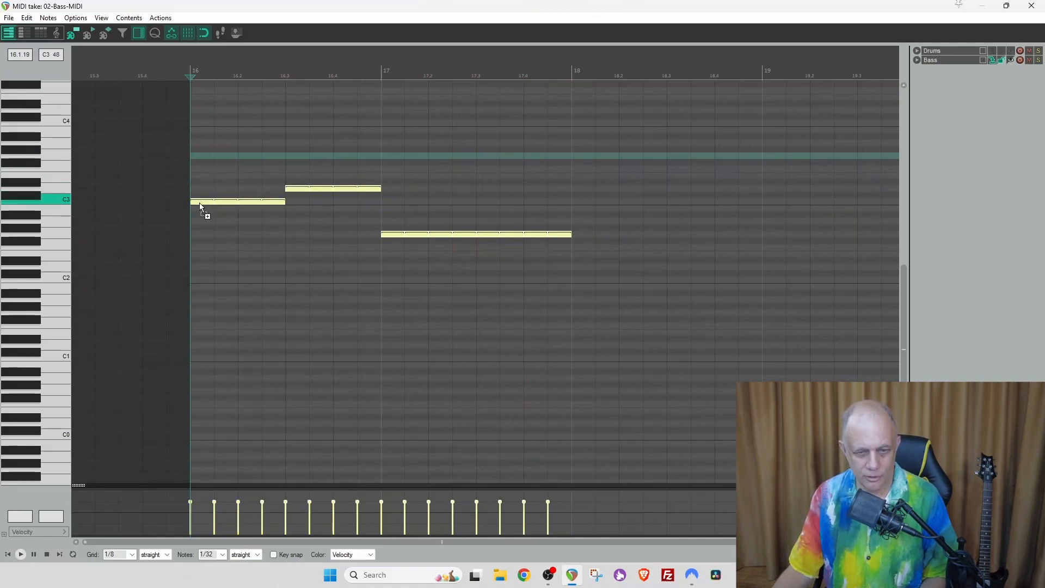
{"action": "left_click_drag", "start_coordinate": [199, 203], "coordinate": [596, 202]}
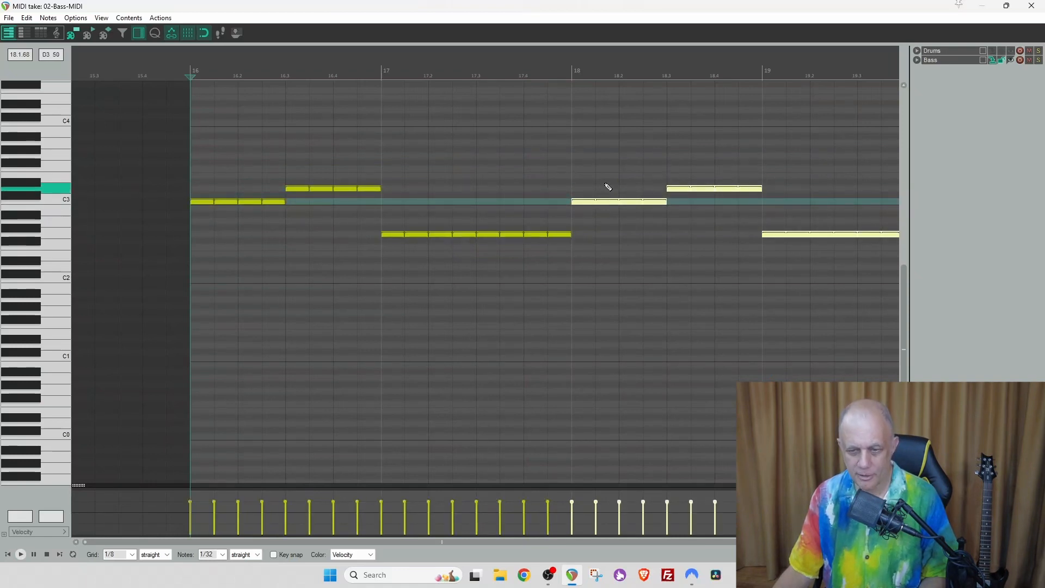
{"action": "scroll", "coordinate": [612, 163], "scroll_direction": "down", "scroll_amount": 4}
{"action": "left_click", "coordinate": [1033, 7]}
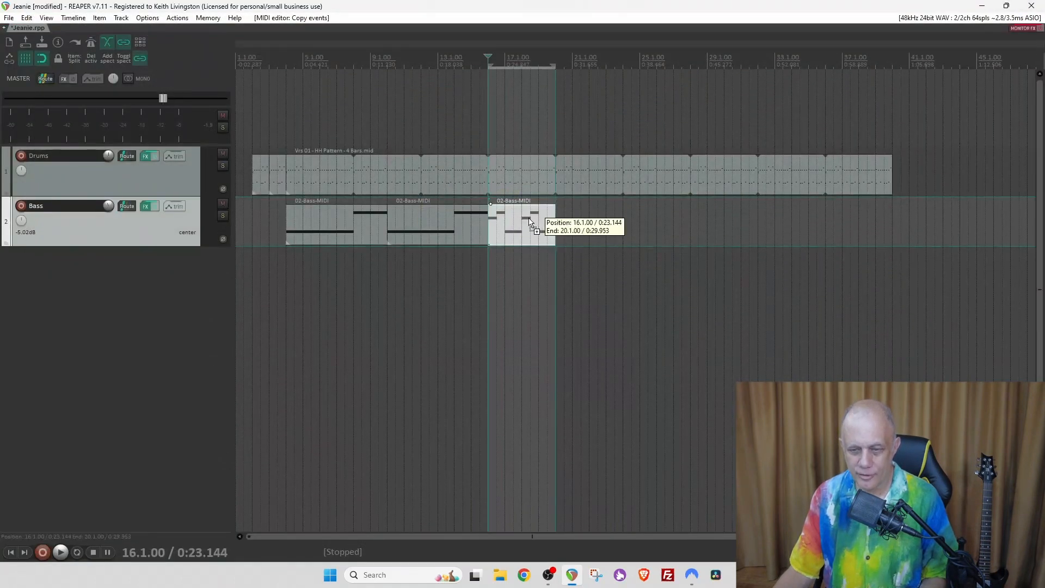
Copy the four-bar bass item to bar 20 and delete the last three G2 notes of bar 23 in the copy
{"action": "left_click_drag", "start_coordinate": [529, 219], "coordinate": [600, 223]}
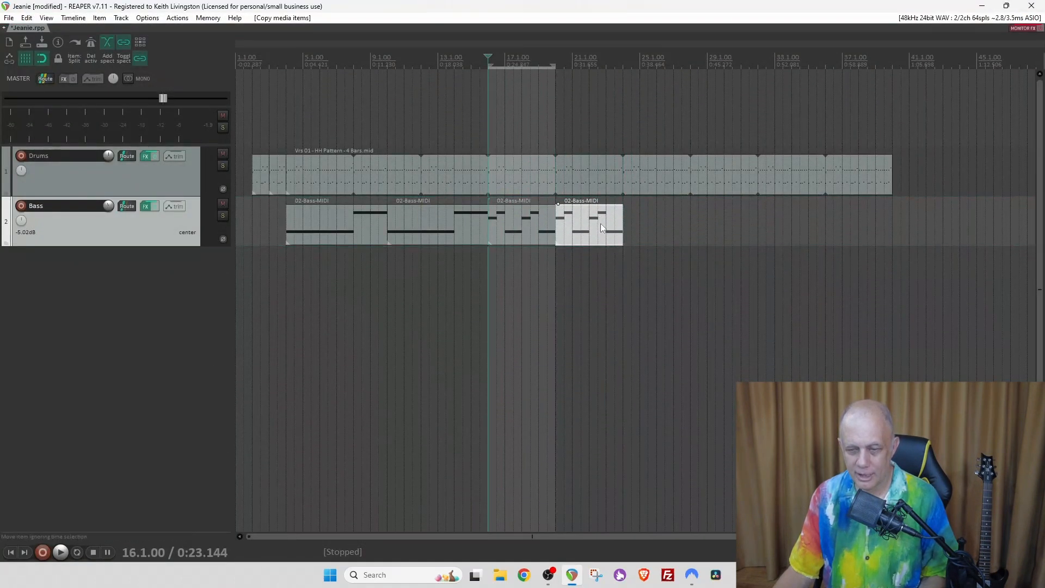
{"action": "double_click", "coordinate": [599, 224]}
{"action": "left_click", "coordinate": [469, 185]}
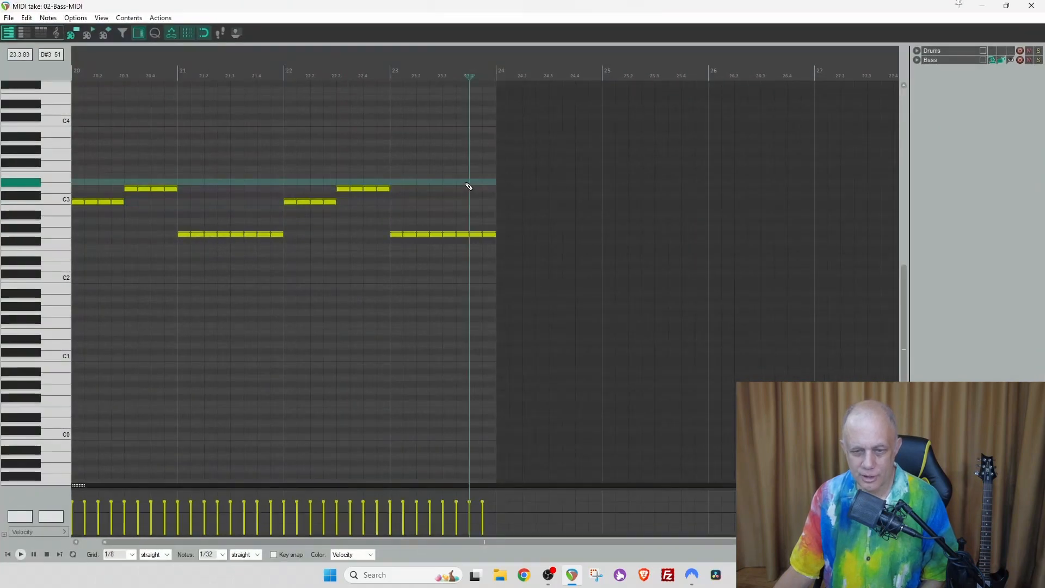
{"action": "left_click_drag", "start_coordinate": [464, 224], "coordinate": [493, 234]}
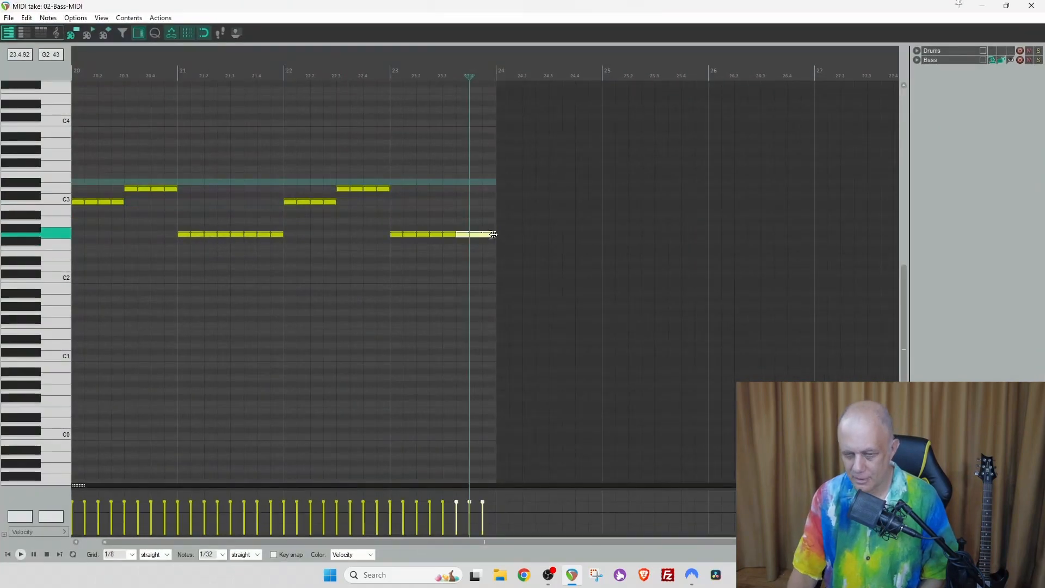
{"action": "key", "text": "Delete"}
Play the shortened phrase ending from near the end of bar 21 and close the MIDI editor
{"action": "left_click", "coordinate": [301, 126]}
{"action": "left_click", "coordinate": [276, 111]}
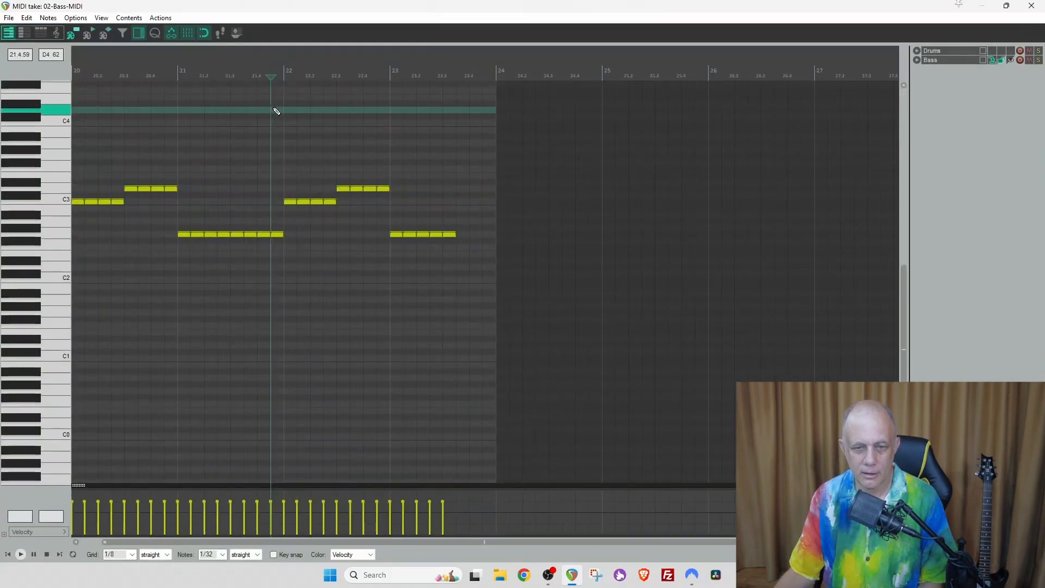
{"action": "key", "text": "space"}
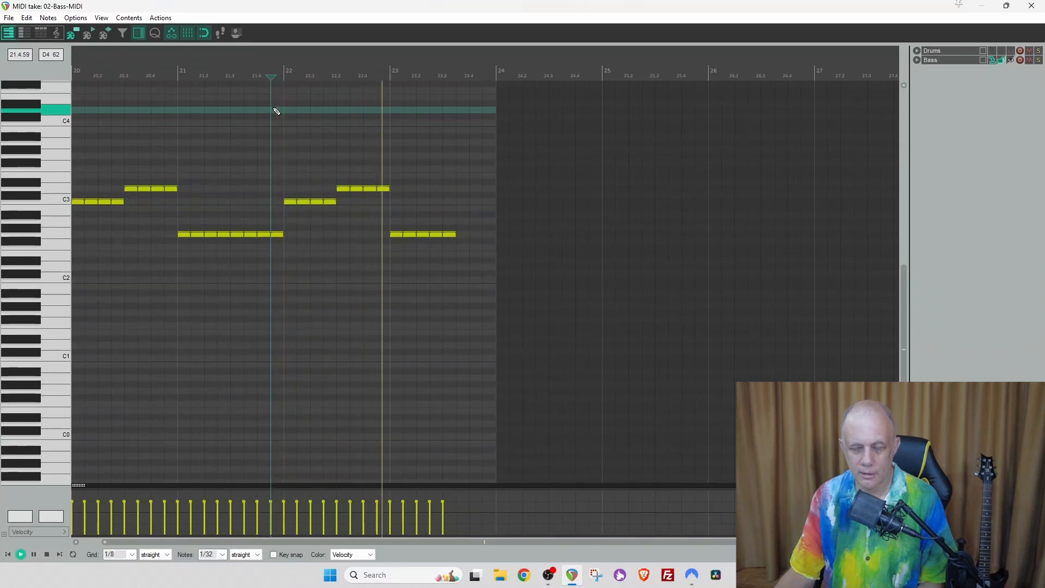
{"action": "key", "text": "space"}
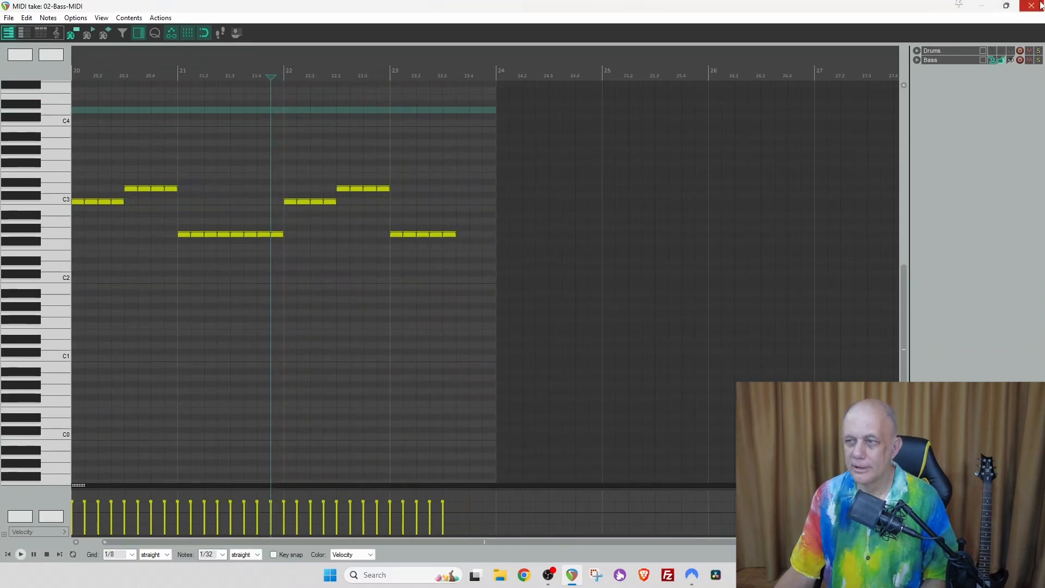
{"action": "left_click", "coordinate": [1040, 6]}
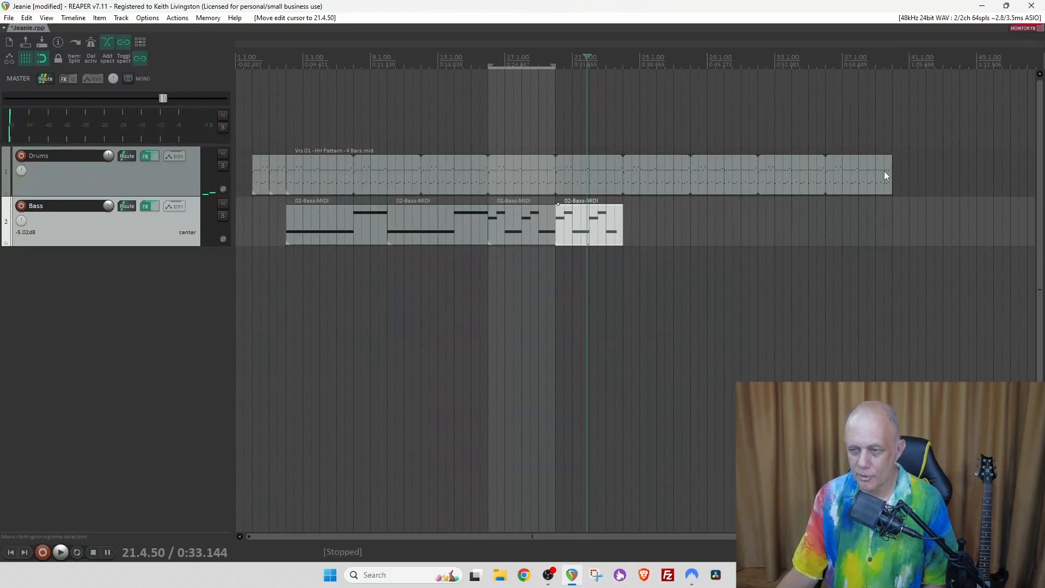
Shorten the looped drum item so it ends with the bass at bar 24
{"action": "left_click_drag", "start_coordinate": [890, 172], "coordinate": [623, 194]}
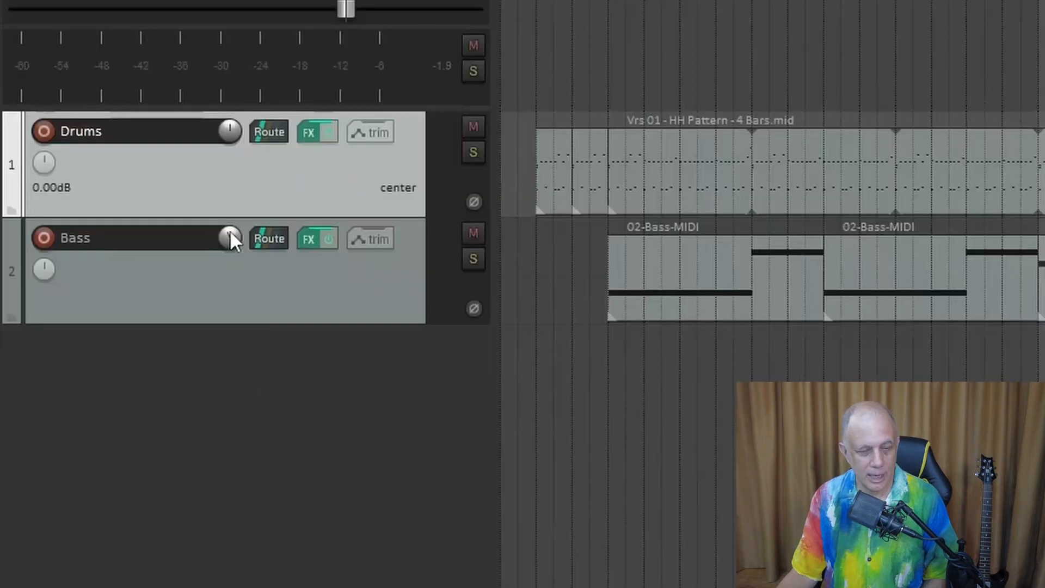
{"action": "mouse_move", "coordinate": [230, 231]}
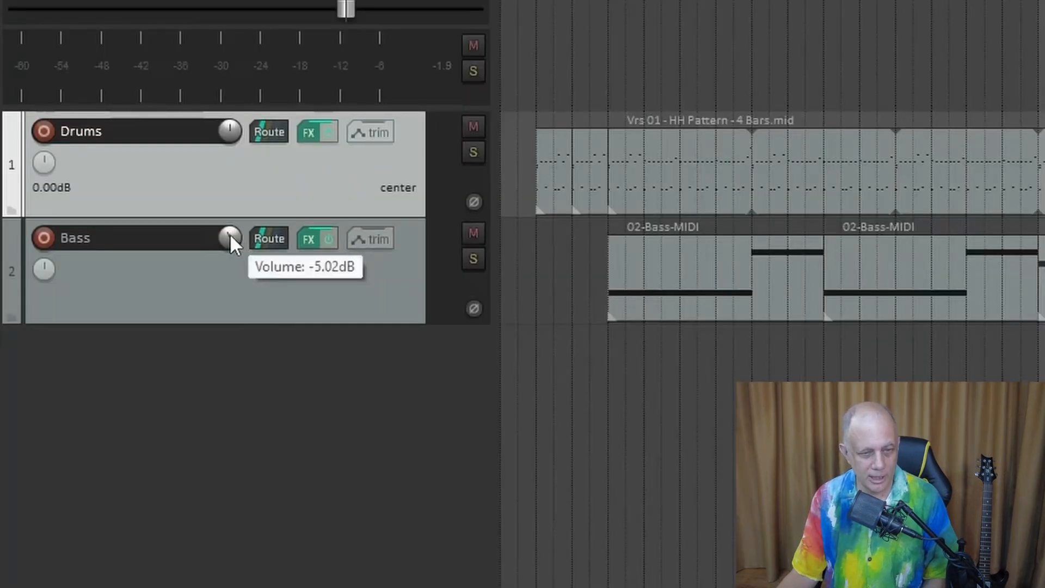
{"action": "mouse_move", "coordinate": [232, 127]}
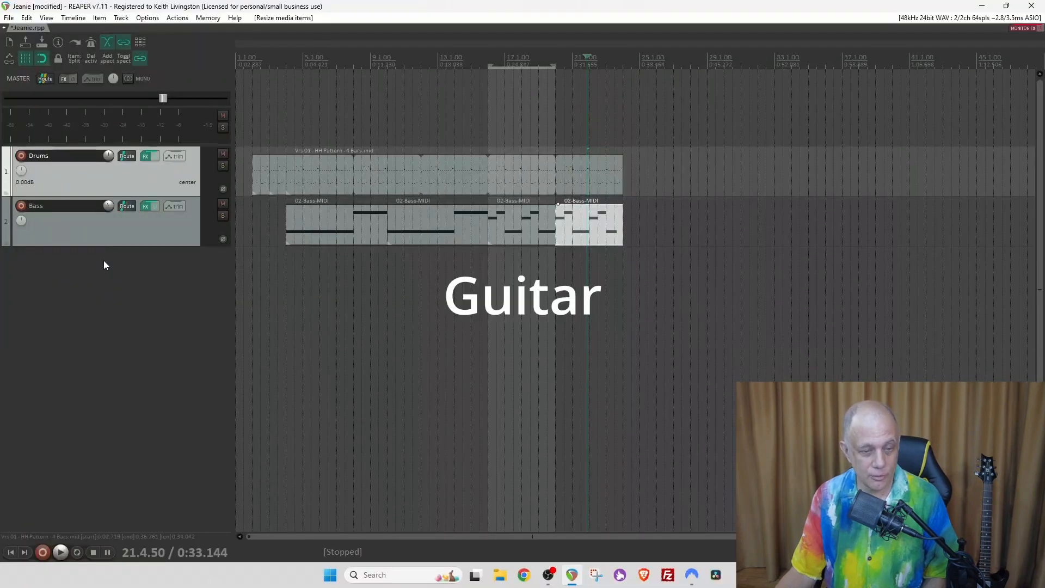
Add a third track below Bass, arm it for recording, and keep the mono Mic | Line | Instrument 1 input
{"action": "double_click", "coordinate": [105, 265]}
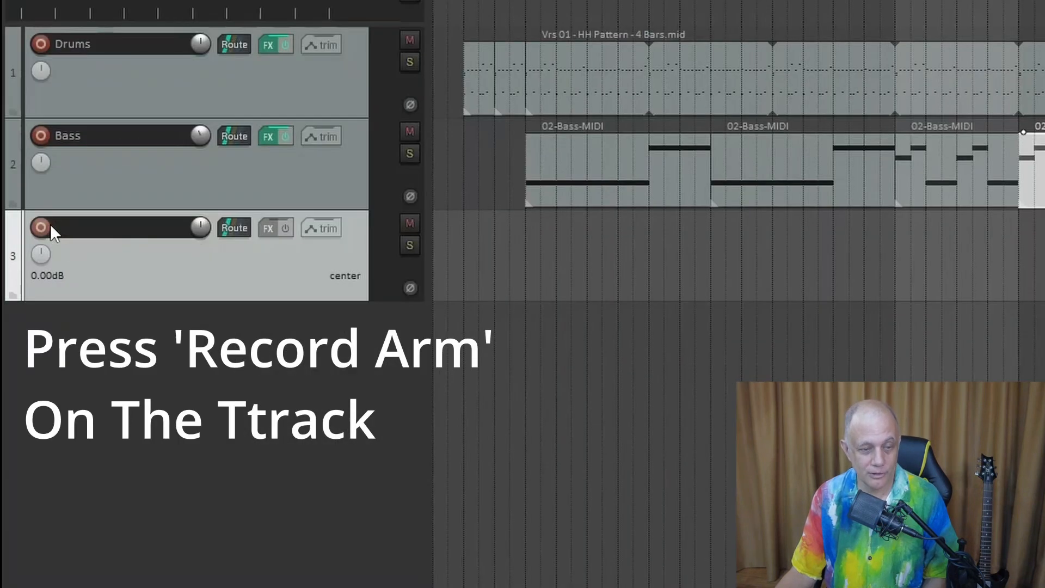
{"action": "left_click", "coordinate": [42, 227]}
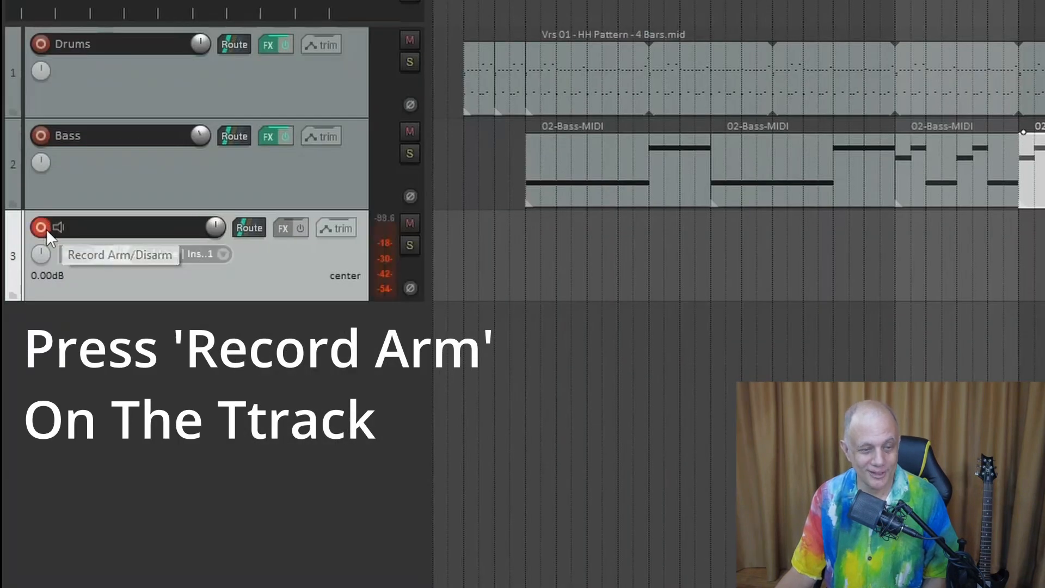
{"action": "left_click", "coordinate": [221, 254]}
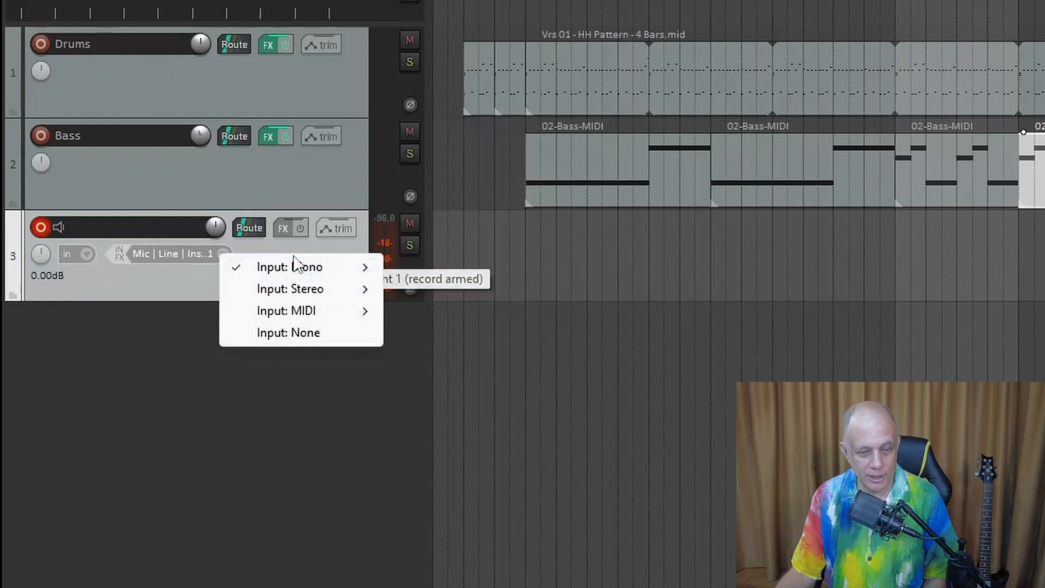
{"action": "mouse_move", "coordinate": [305, 265]}
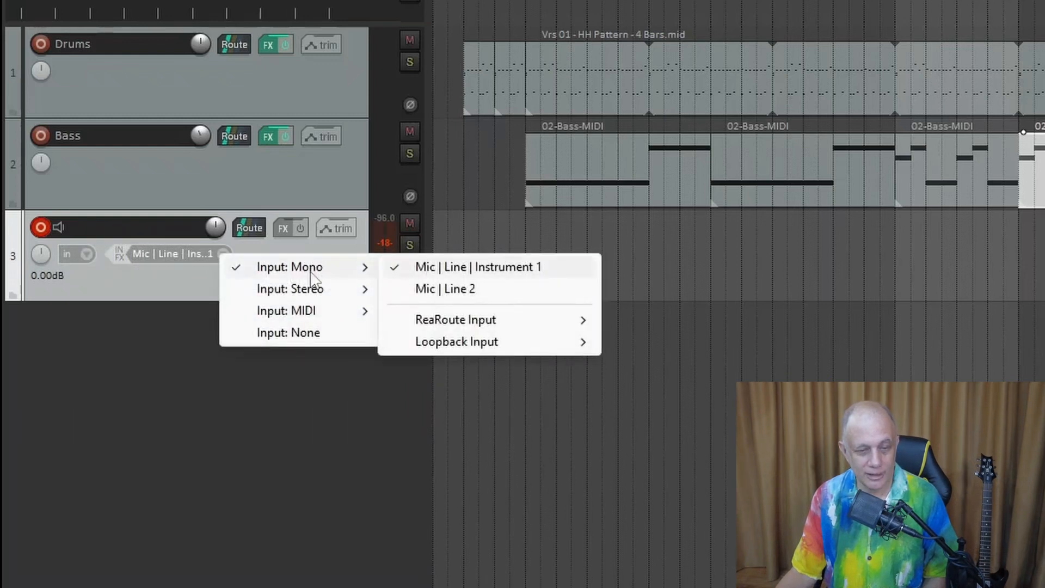
{"action": "left_click", "coordinate": [161, 269]}
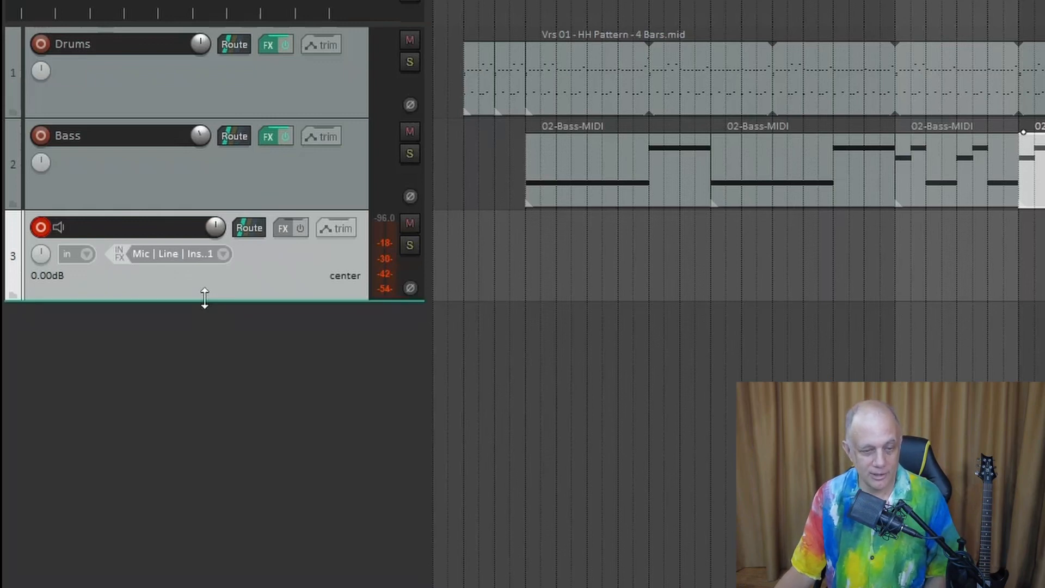
Enlarge the new track's height and pan it 100% left with record monitoring on
{"action": "left_click_drag", "start_coordinate": [205, 298], "coordinate": [226, 483]}
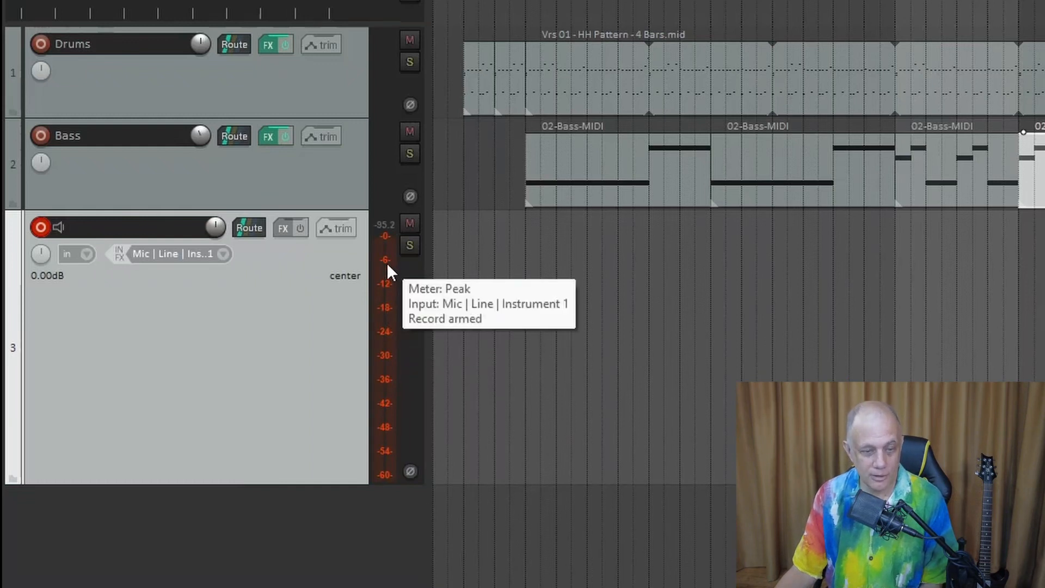
{"action": "left_click", "coordinate": [58, 225]}
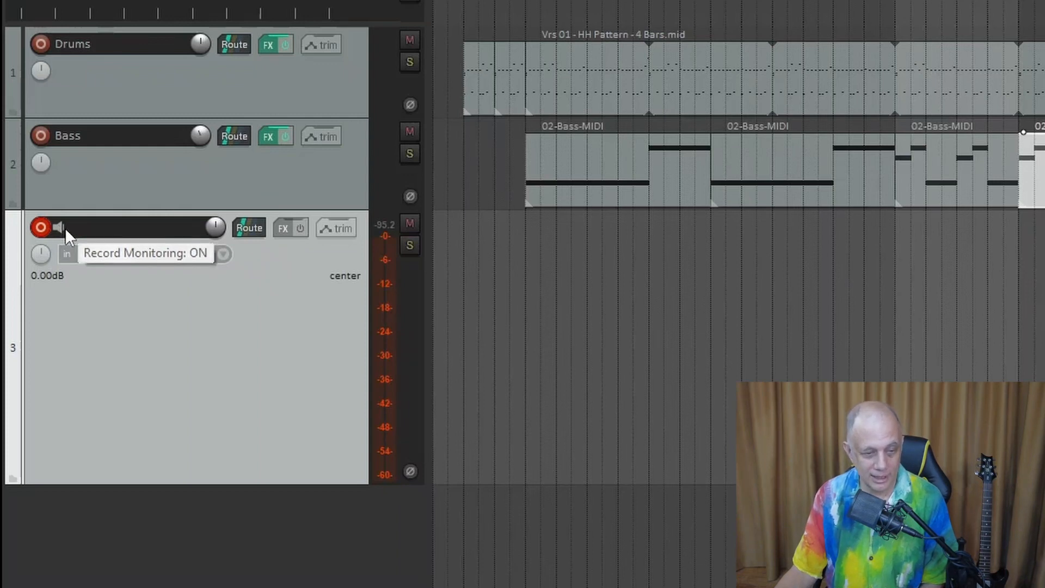
{"action": "left_click_drag", "start_coordinate": [36, 256], "coordinate": [40, 252]}
Name the third track GTR L
{"action": "double_click", "coordinate": [104, 231]}
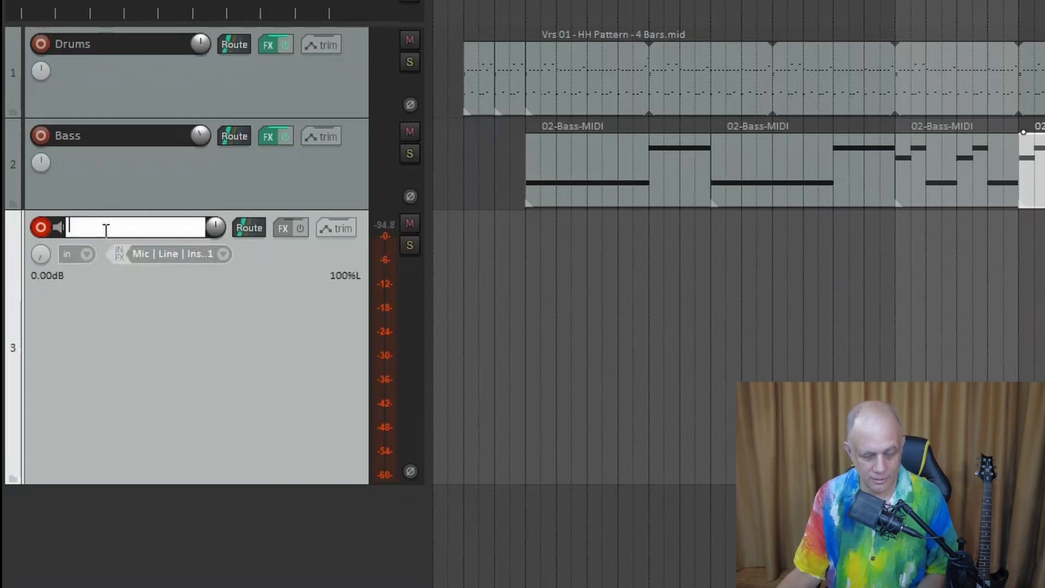
{"action": "type", "text": "GTR"}
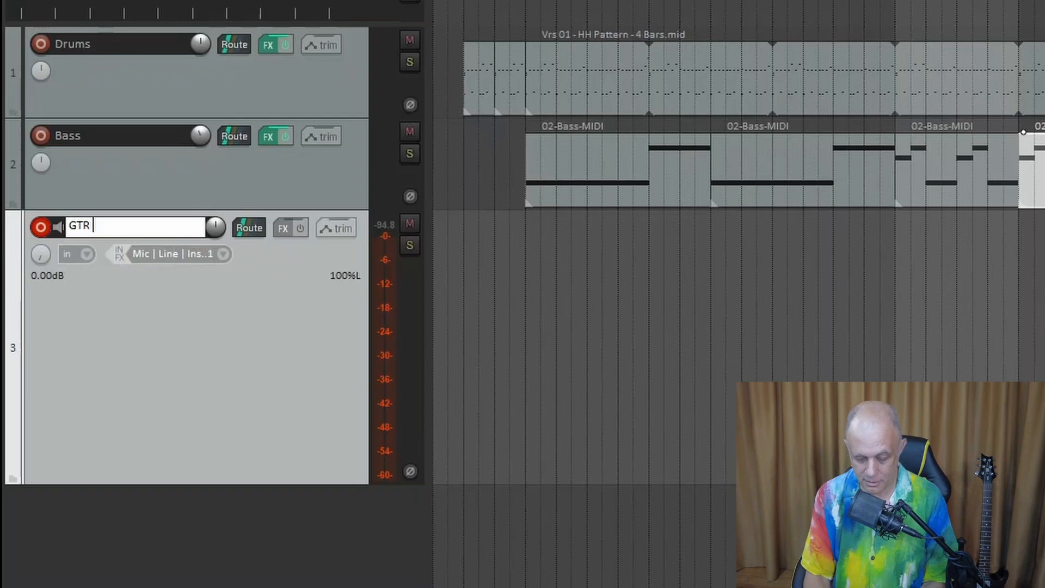
{"action": "type", "text": " L"}
{"action": "key", "text": "Return"}
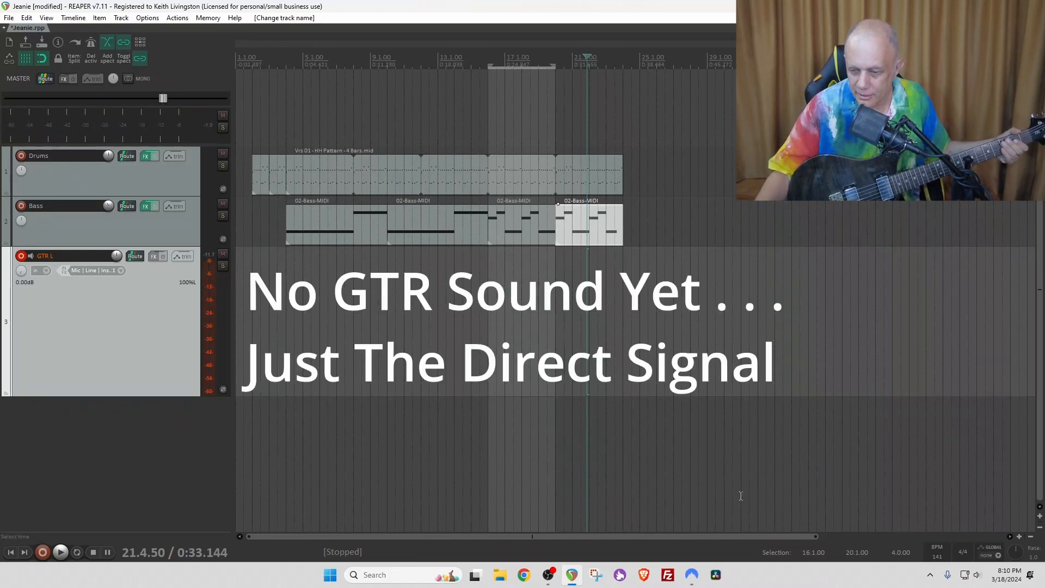
Open EVO Control to check the audio interface's input gain settings, and close it again
{"action": "left_click", "coordinate": [930, 575]}
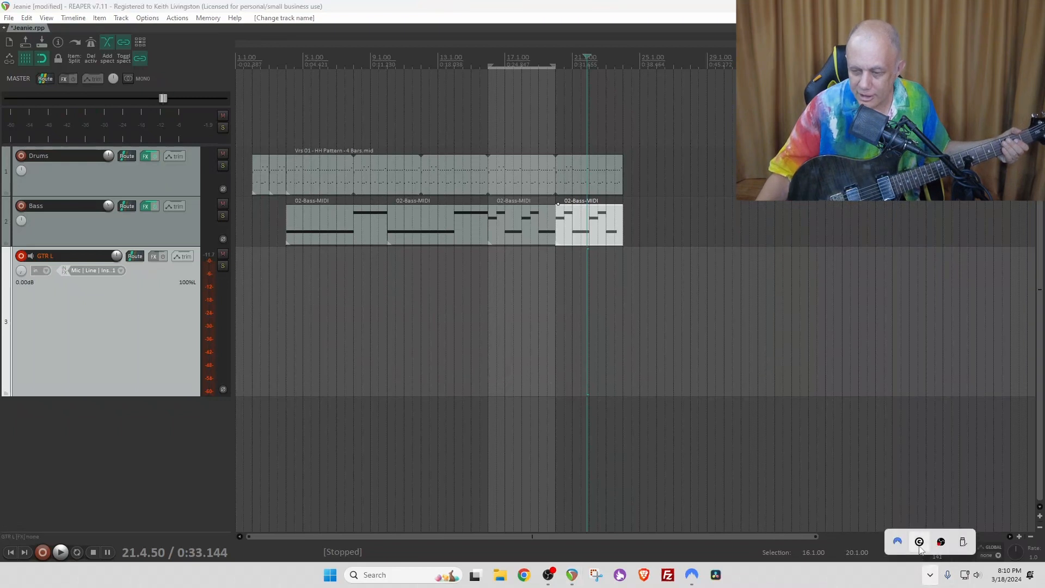
{"action": "left_click", "coordinate": [919, 542]}
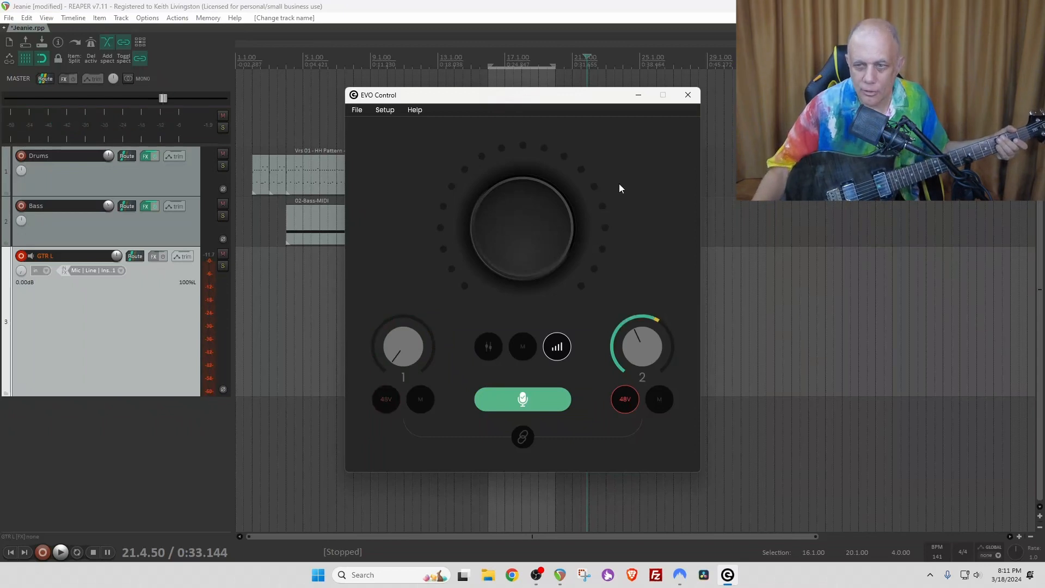
{"action": "left_click", "coordinate": [695, 96]}
Record a guitar take on GTR L from bar 2 in normal record mode, stop just before bar 25, and save it
{"action": "left_click", "coordinate": [252, 320]}
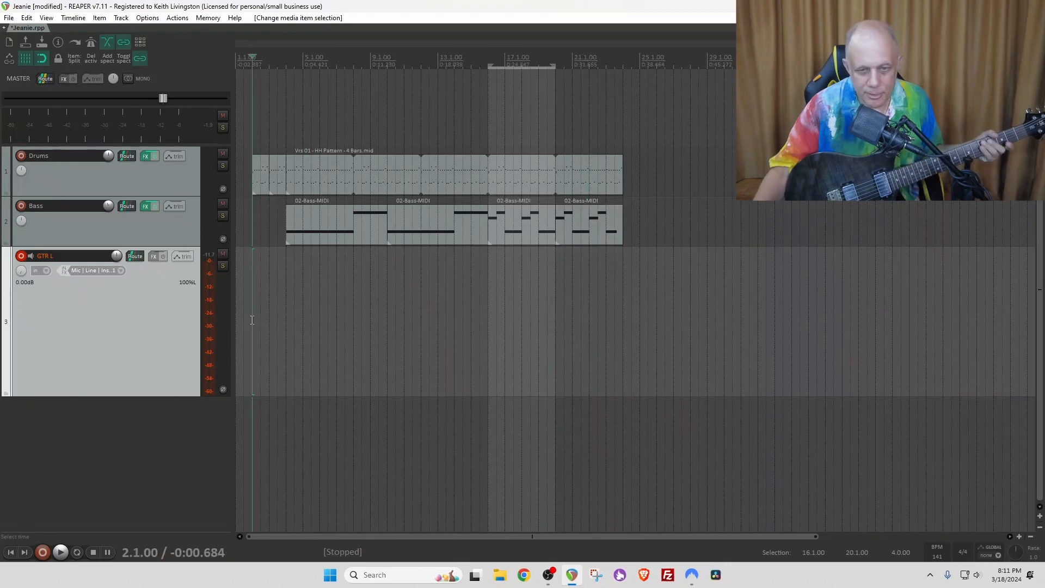
{"action": "scroll", "coordinate": [252, 320], "scroll_direction": "up", "scroll_amount": 6}
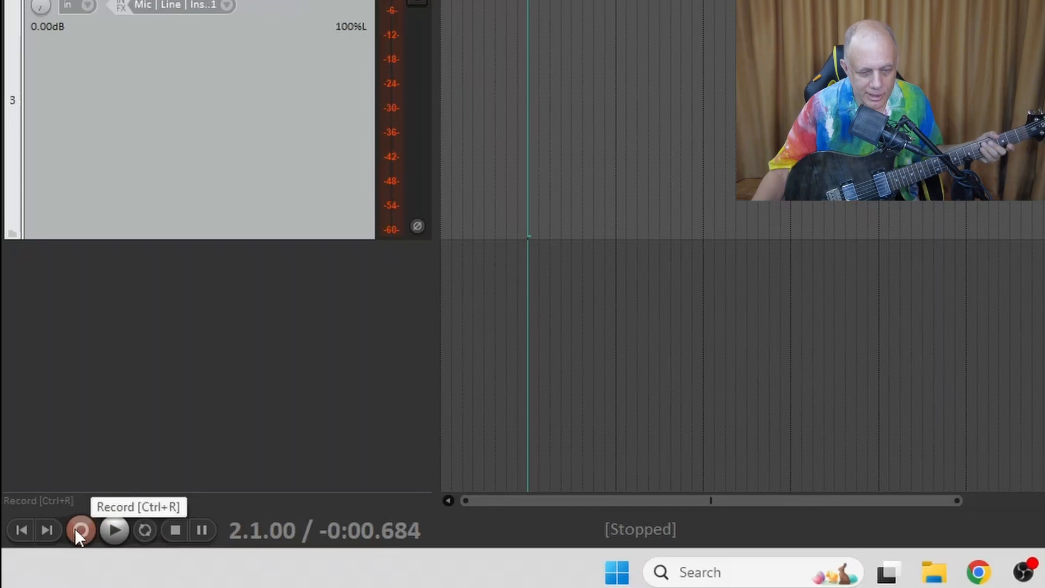
{"action": "right_click", "coordinate": [76, 530]}
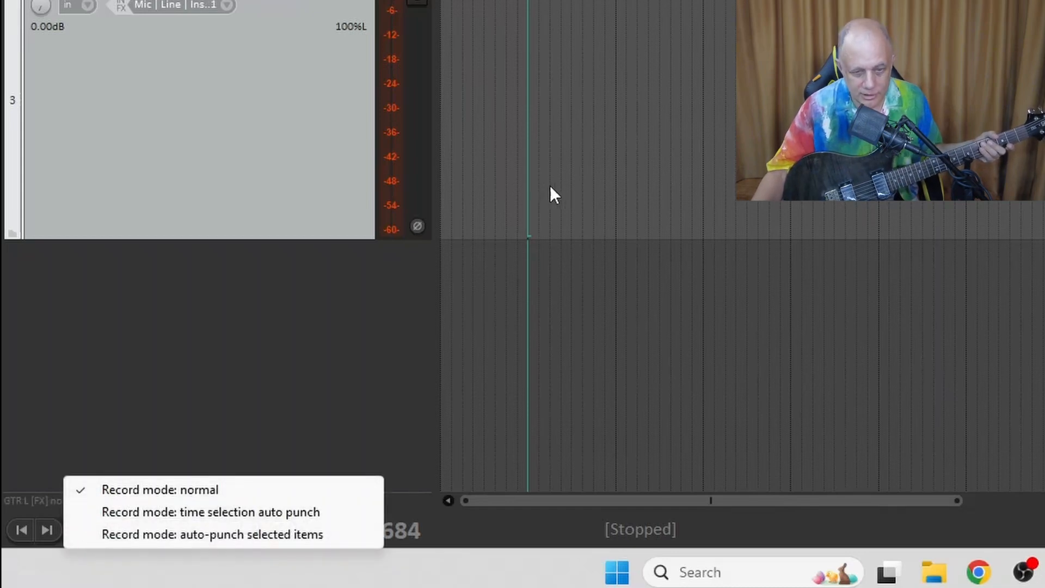
{"action": "left_click", "coordinate": [526, 203]}
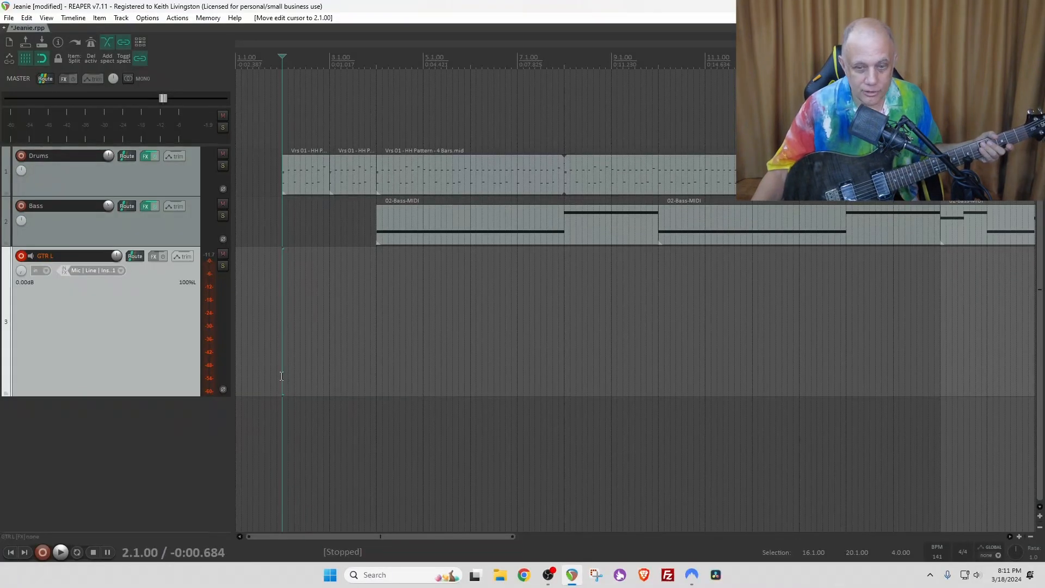
{"action": "left_click", "coordinate": [43, 552]}
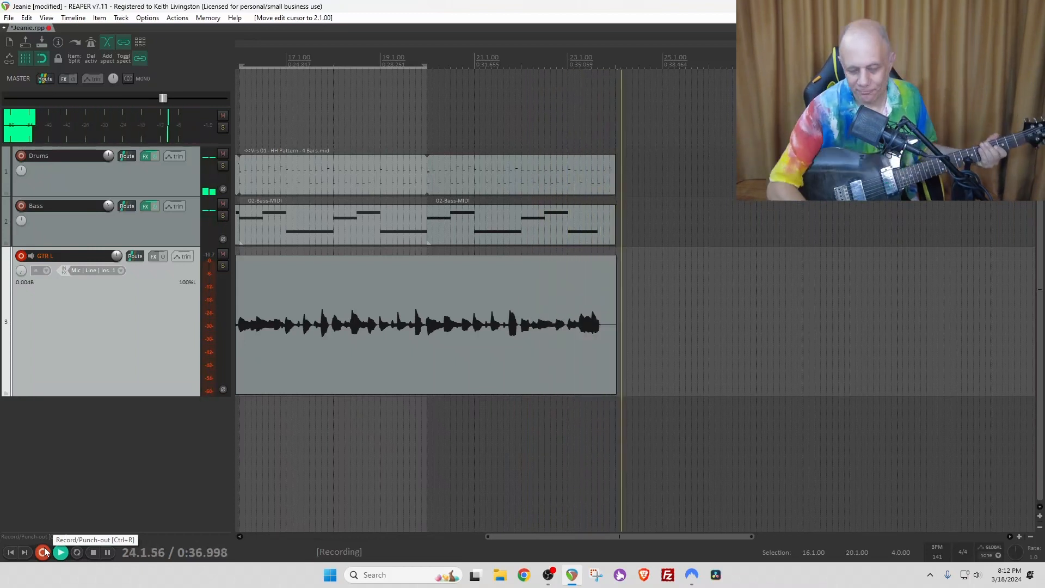
{"action": "left_click", "coordinate": [43, 551]}
{"action": "key", "text": "Return"}
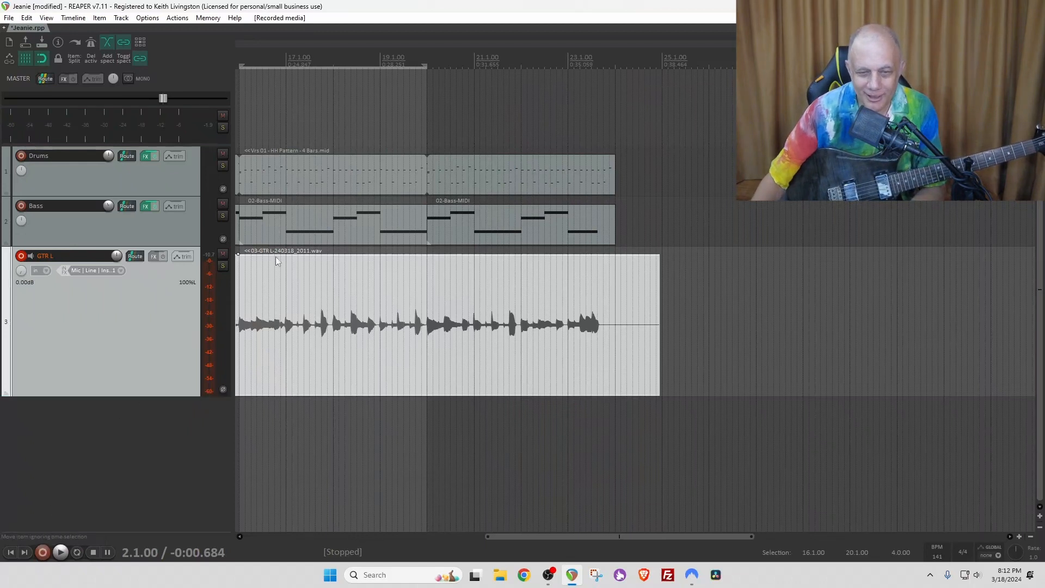
Raise the G2 notes in bars 4 to 7 of the first bass item to A2, play the change, and close the MIDI editor
{"action": "scroll", "coordinate": [369, 232], "scroll_direction": "up", "scroll_amount": 3}
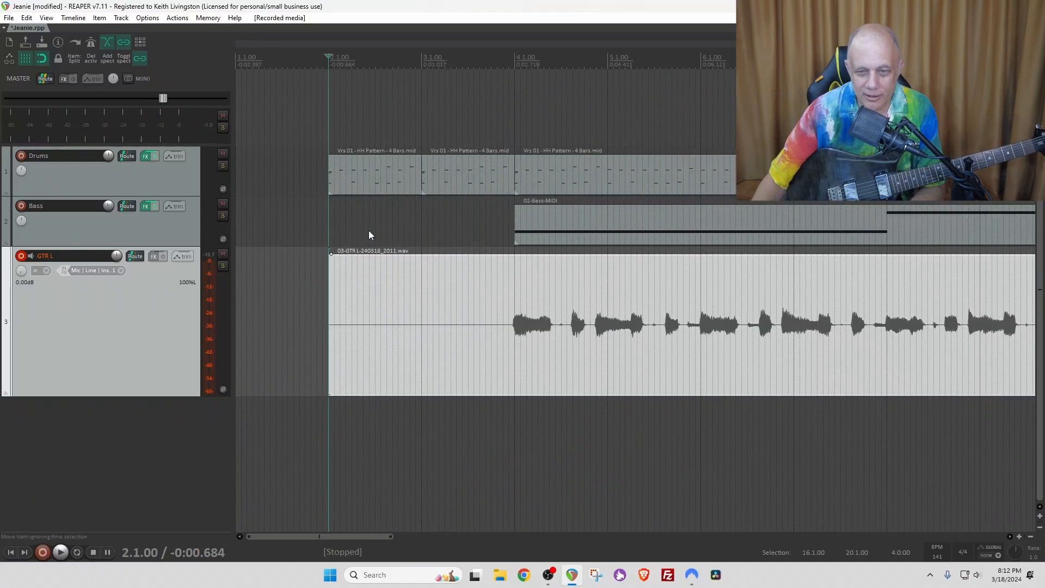
{"action": "double_click", "coordinate": [537, 238]}
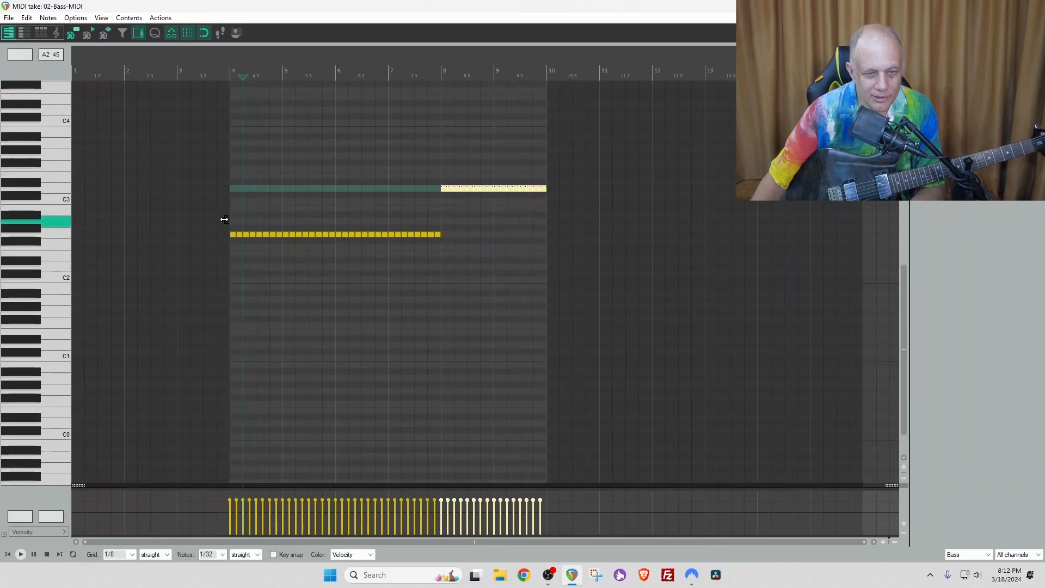
{"action": "left_click_drag", "start_coordinate": [233, 233], "coordinate": [452, 272]}
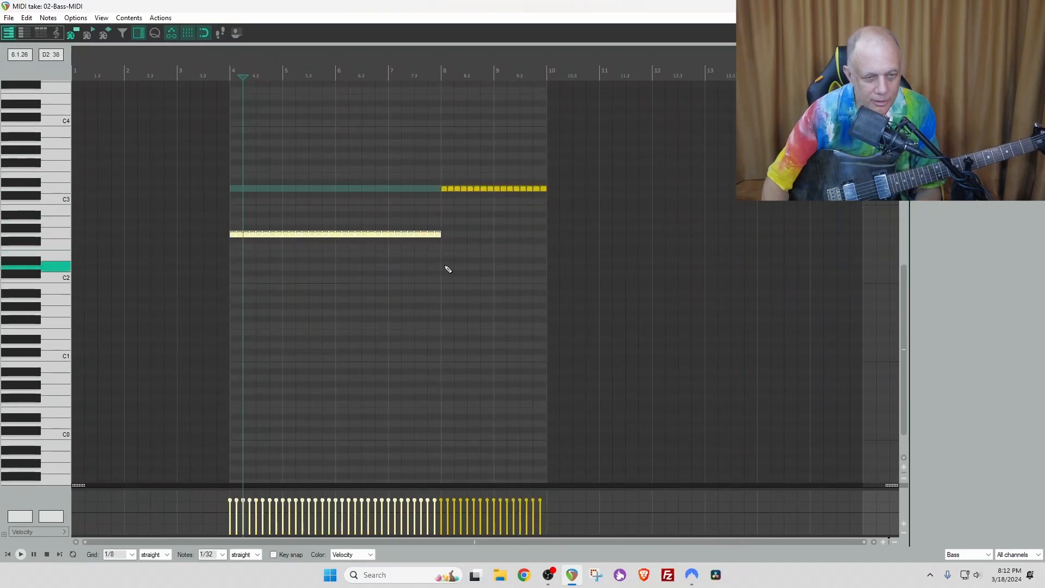
{"action": "key", "text": "Up"}
{"action": "key", "text": "Up"}
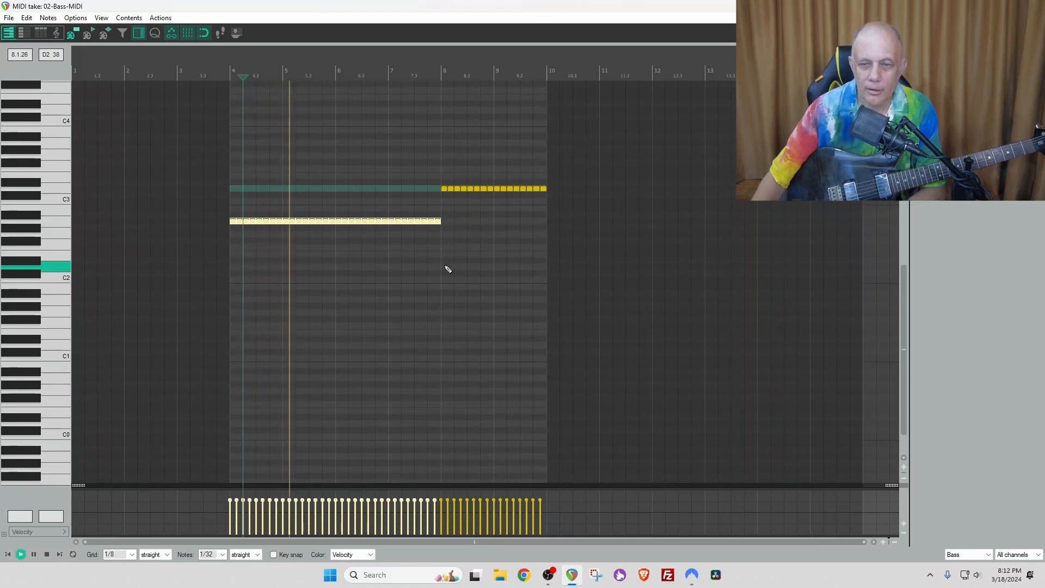
{"action": "key", "text": "space"}
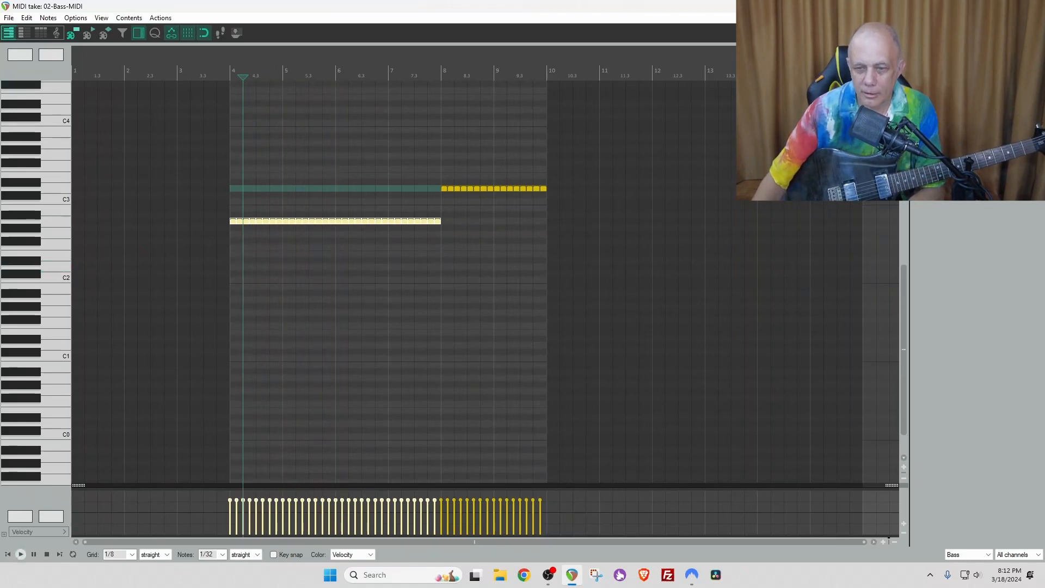
{"action": "left_click", "coordinate": [1032, 7]}
Raise the G2 notes in bars 10 to 13 of the second bass item to A2 and close the MIDI editor
{"action": "scroll", "coordinate": [905, 219], "scroll_direction": "down", "scroll_amount": 3}
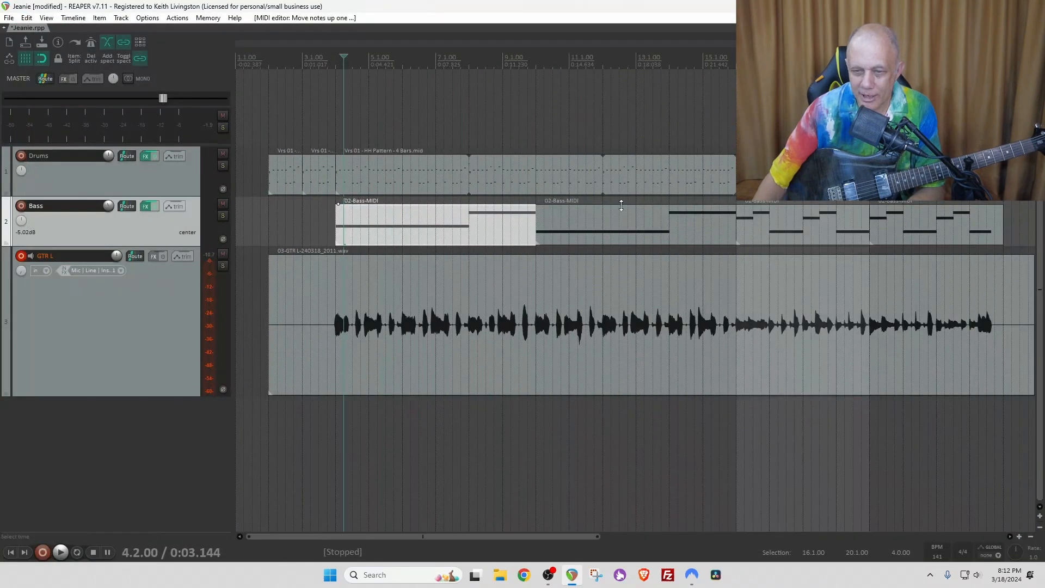
{"action": "double_click", "coordinate": [595, 232]}
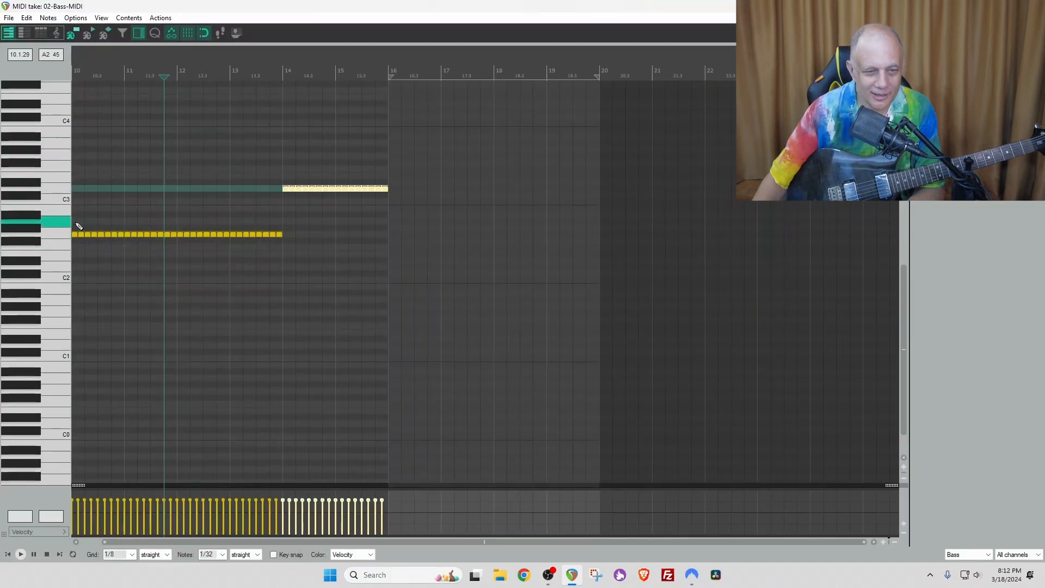
{"action": "left_click", "coordinate": [48, 234]}
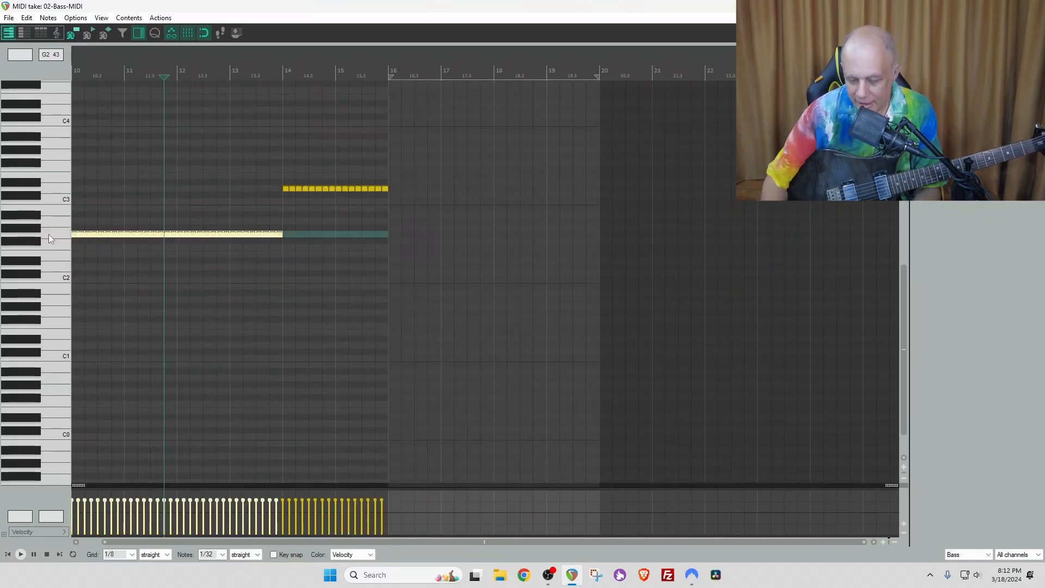
{"action": "key", "text": "Up"}
{"action": "key", "text": "Up"}
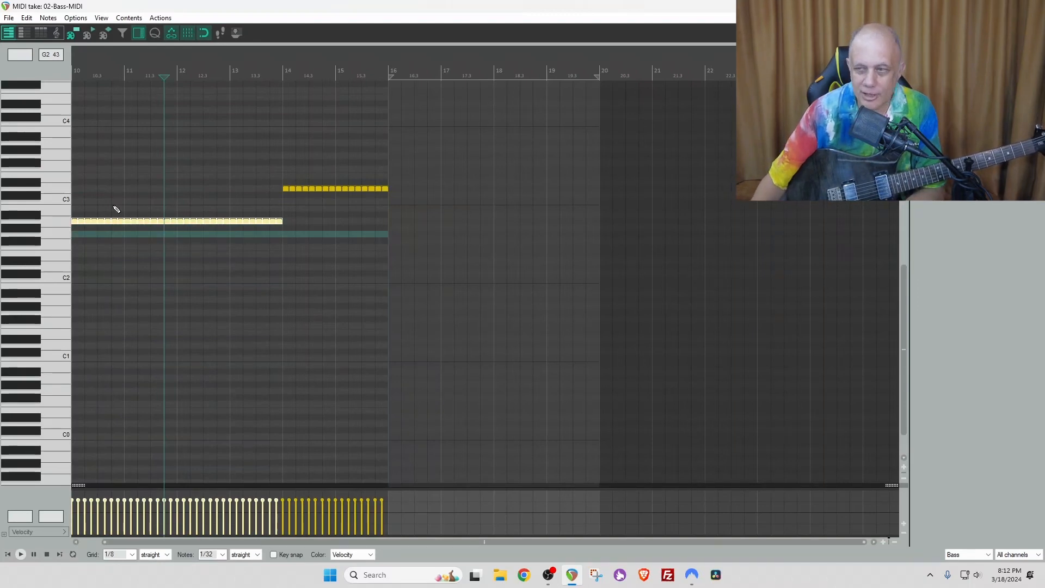
{"action": "left_click", "coordinate": [1032, 6]}
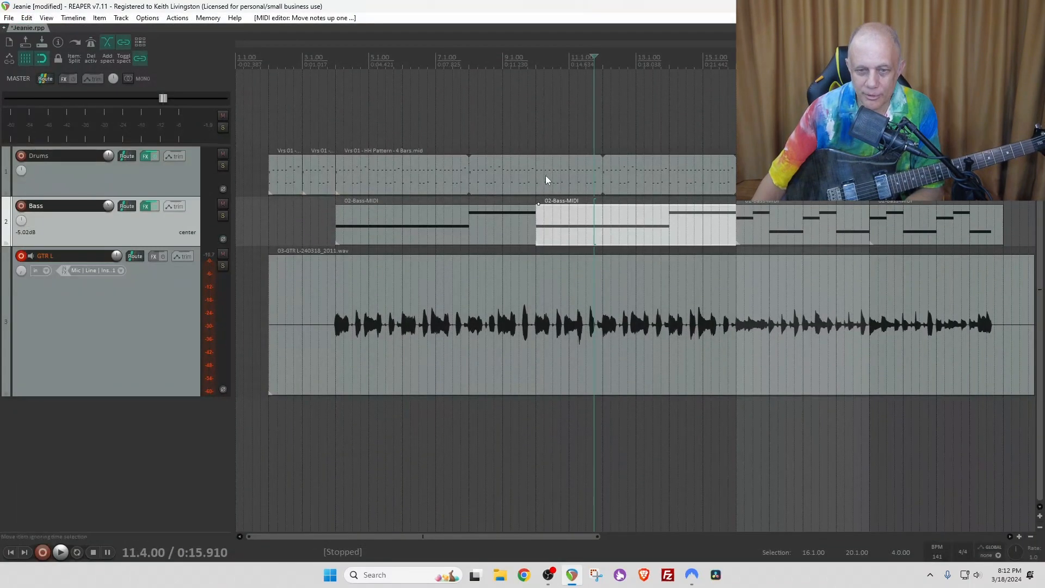
Play the arrangement from 9.4.00 through bar 14 to hear the corrected bass with the guitar
{"action": "left_click", "coordinate": [528, 140]}
{"action": "key", "text": "space"}
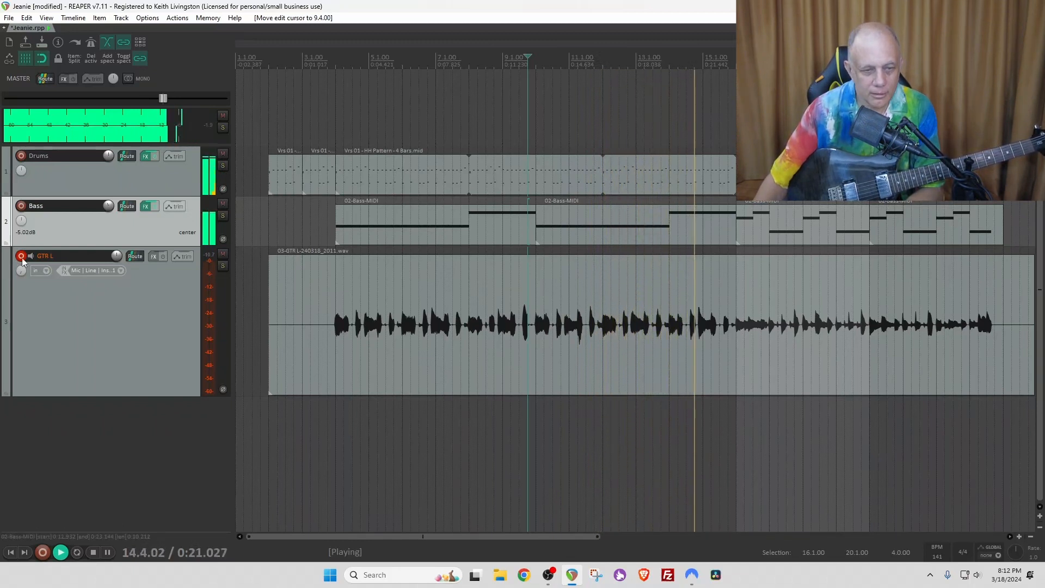
{"action": "key", "text": "space"}
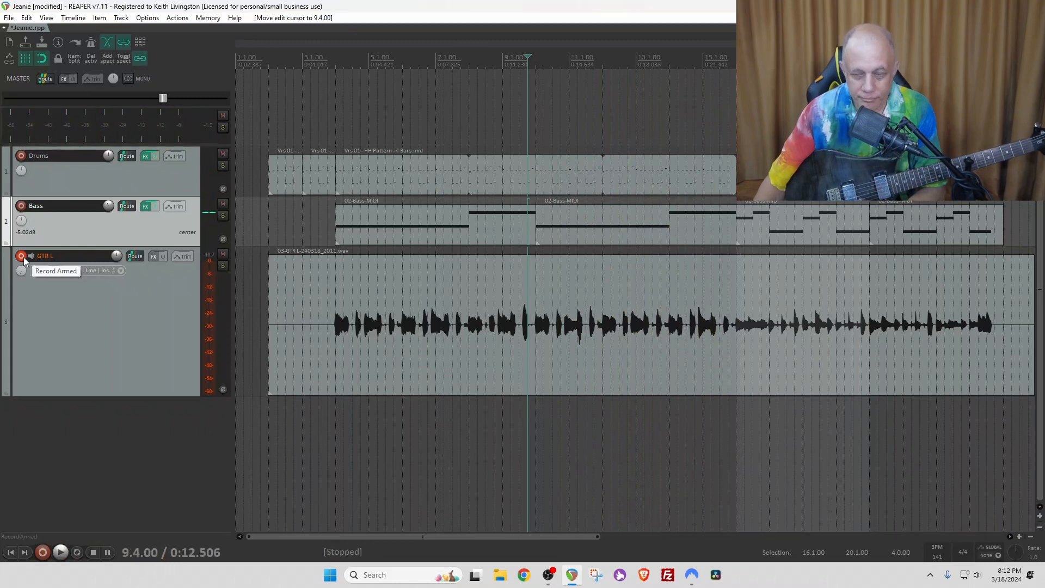
Disarm the GTR L track and reduce its height to match the other tracks
{"action": "left_click", "coordinate": [21, 255]}
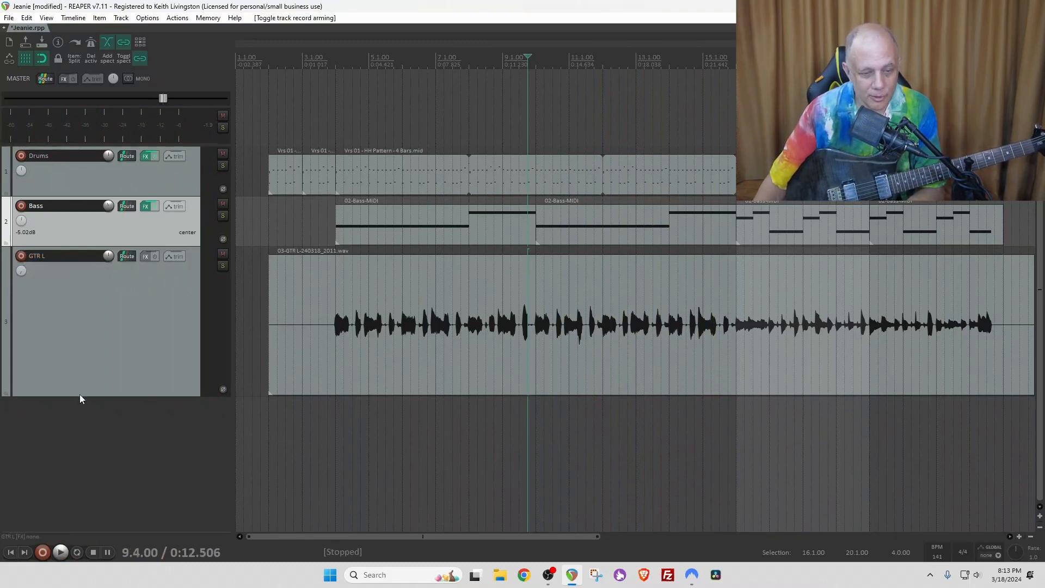
{"action": "left_click_drag", "start_coordinate": [79, 396], "coordinate": [111, 298]}
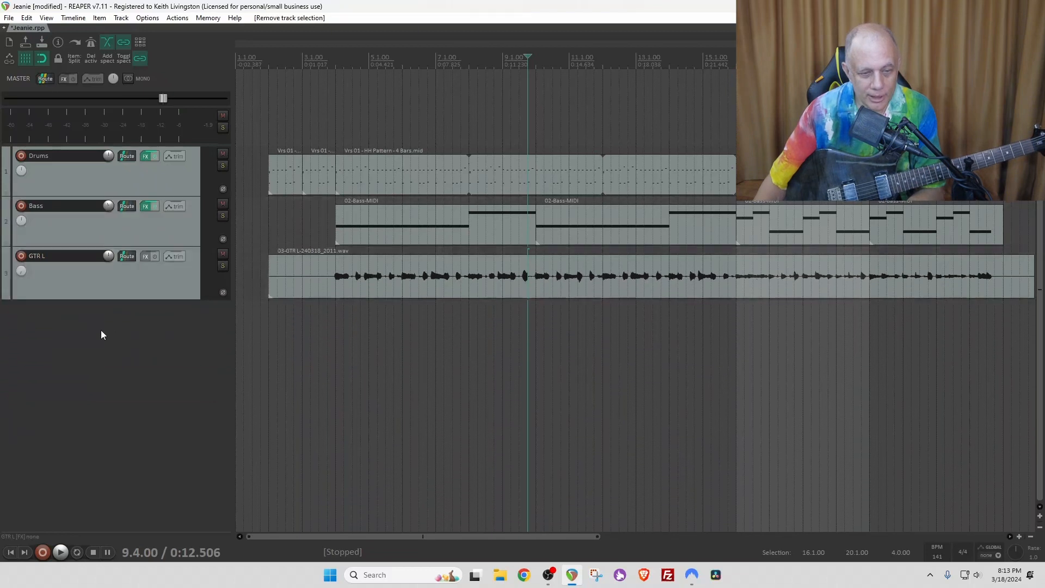
Add a record-armed track named GTR R, pan it 96% right, and place the edit cursor at 2.1.00
{"action": "double_click", "coordinate": [100, 330]}
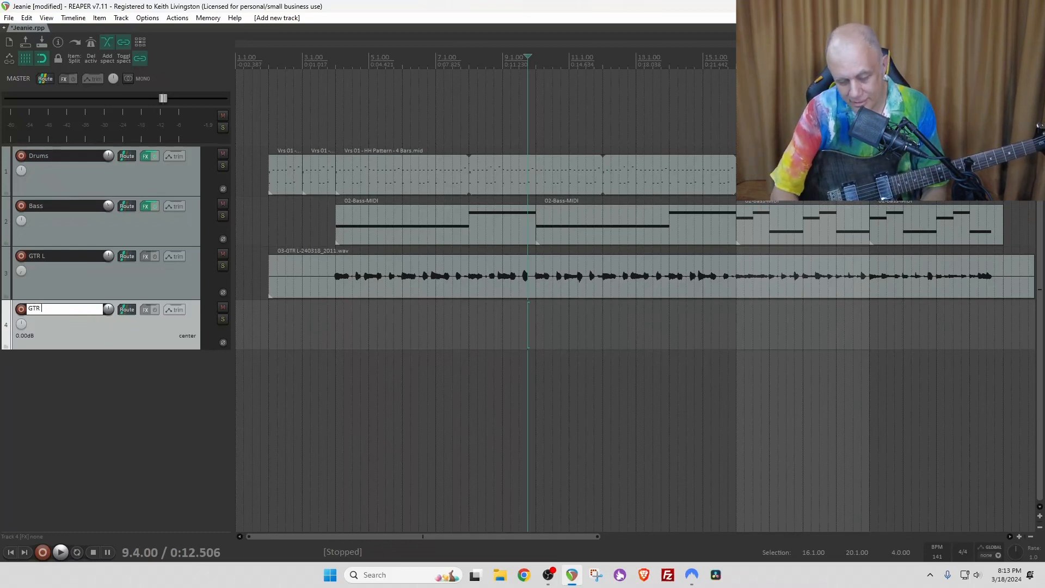
{"action": "left_click", "coordinate": [21, 309]}
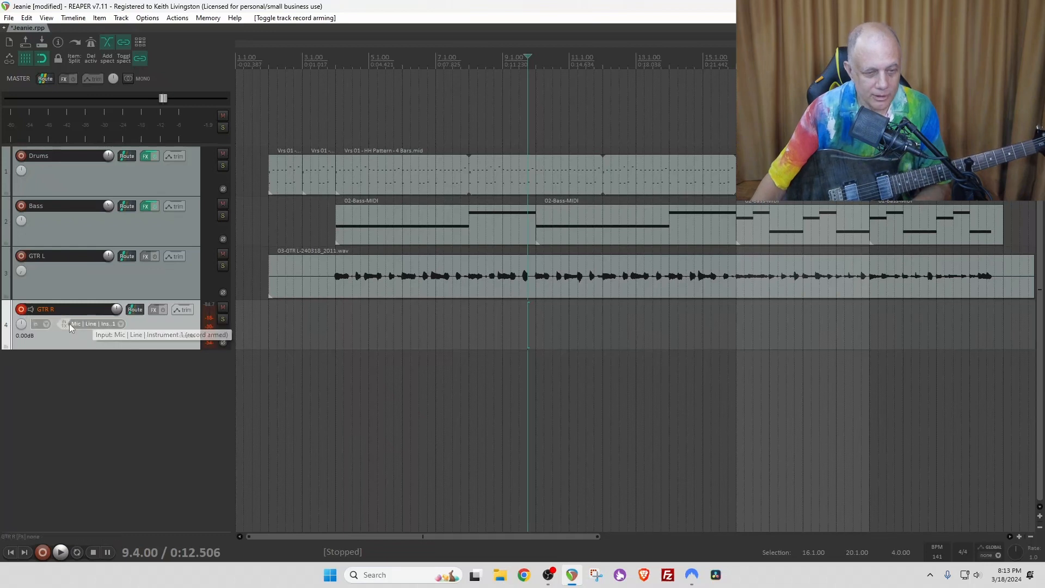
{"action": "left_click_drag", "start_coordinate": [21, 322], "coordinate": [21, 311]}
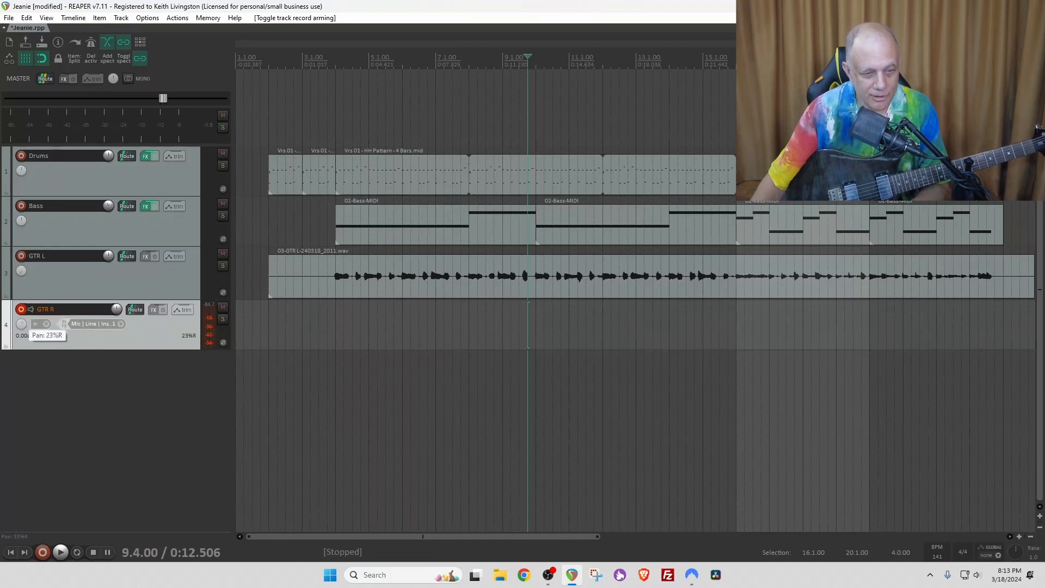
{"action": "left_click", "coordinate": [268, 325]}
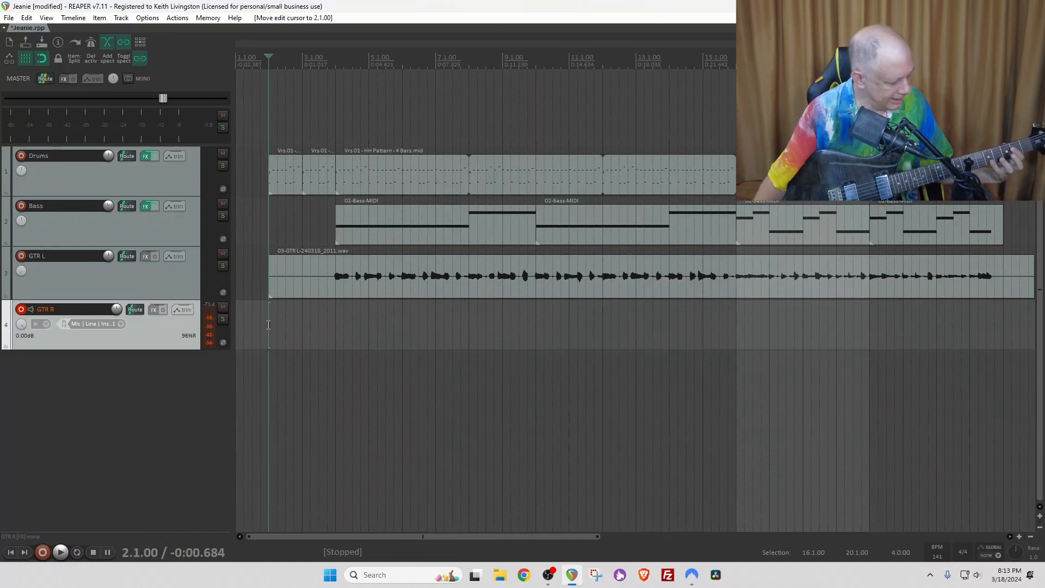
{"action": "left_click", "coordinate": [41, 552]}
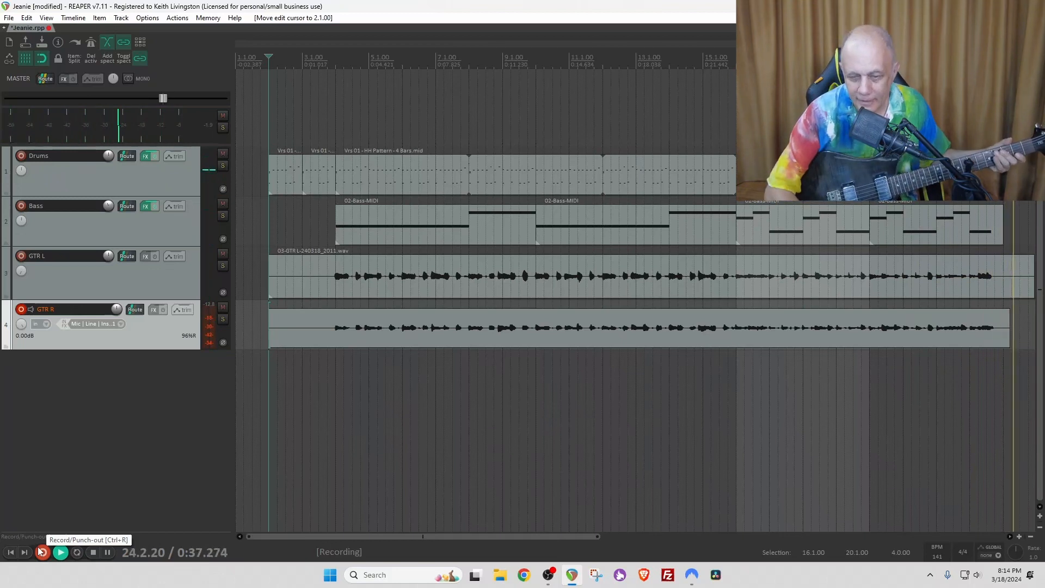
{"action": "left_click", "coordinate": [40, 551]}
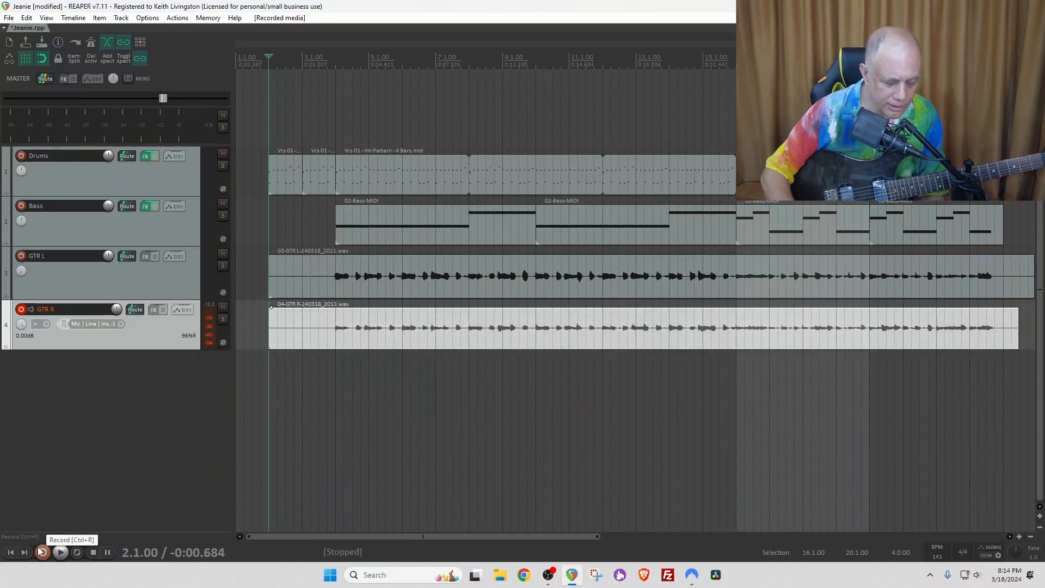
{"action": "key", "text": "ctrl+z"}
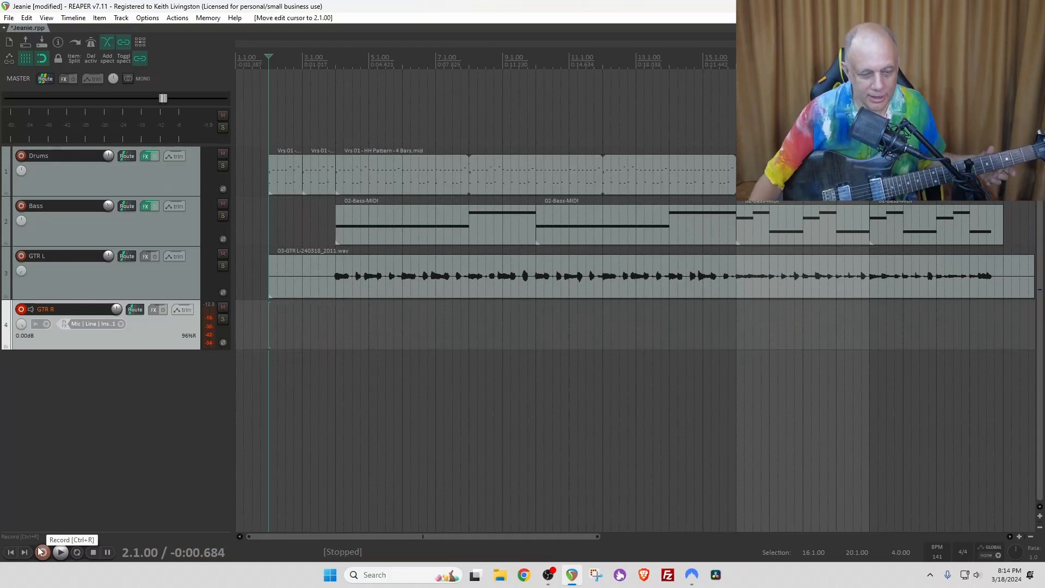
Record a guitar take on GTR R from 2.1.00 into bar 17 and save it
{"action": "left_click", "coordinate": [40, 551]}
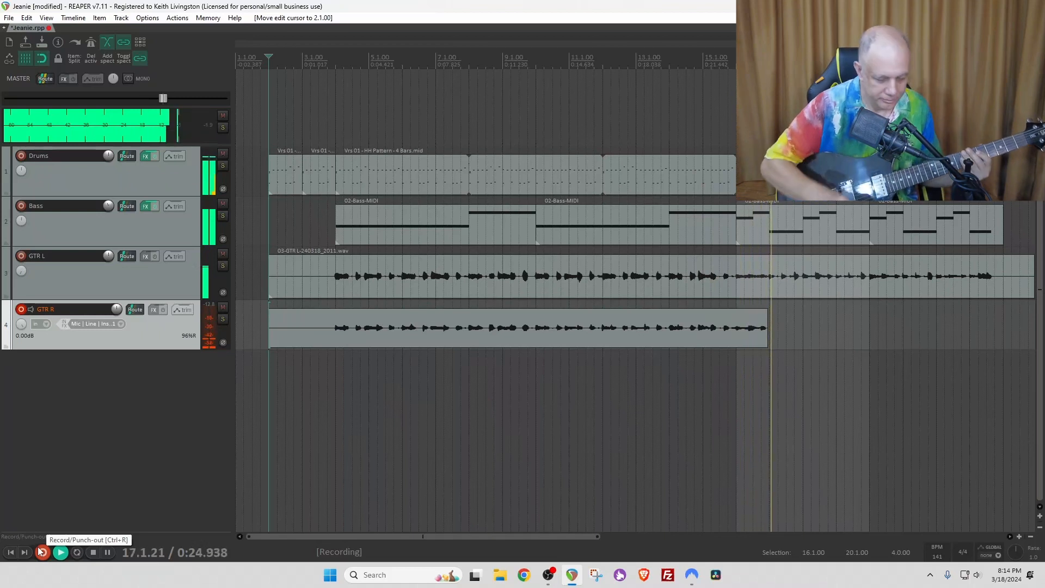
{"action": "left_click", "coordinate": [41, 552]}
{"action": "key", "text": "Return"}
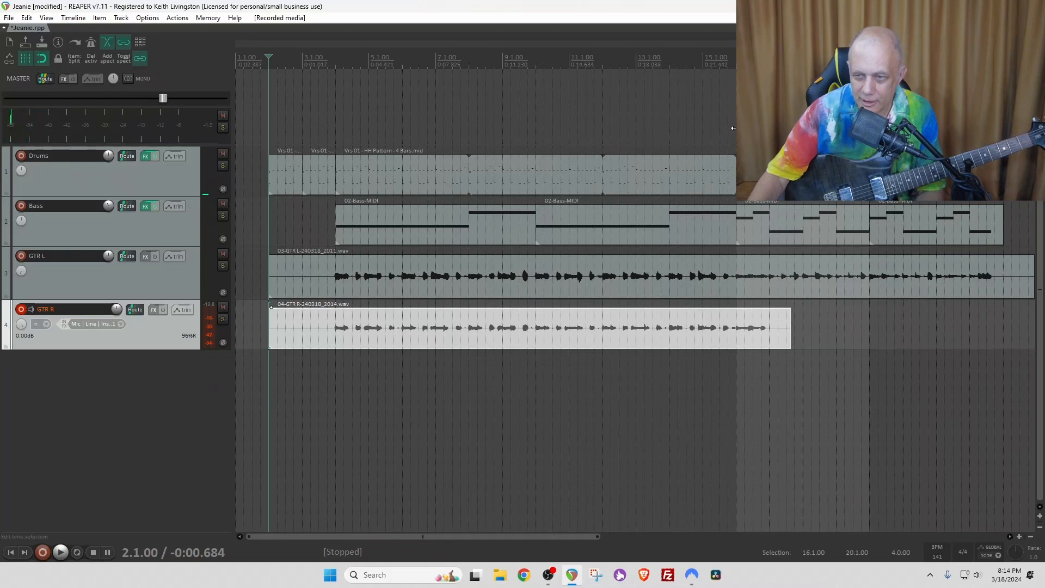
Set the time selection from 16.1.00 to 24.1.00 and switch the record mode to time selection auto punch
{"action": "left_click_drag", "start_coordinate": [732, 127], "coordinate": [1004, 139]}
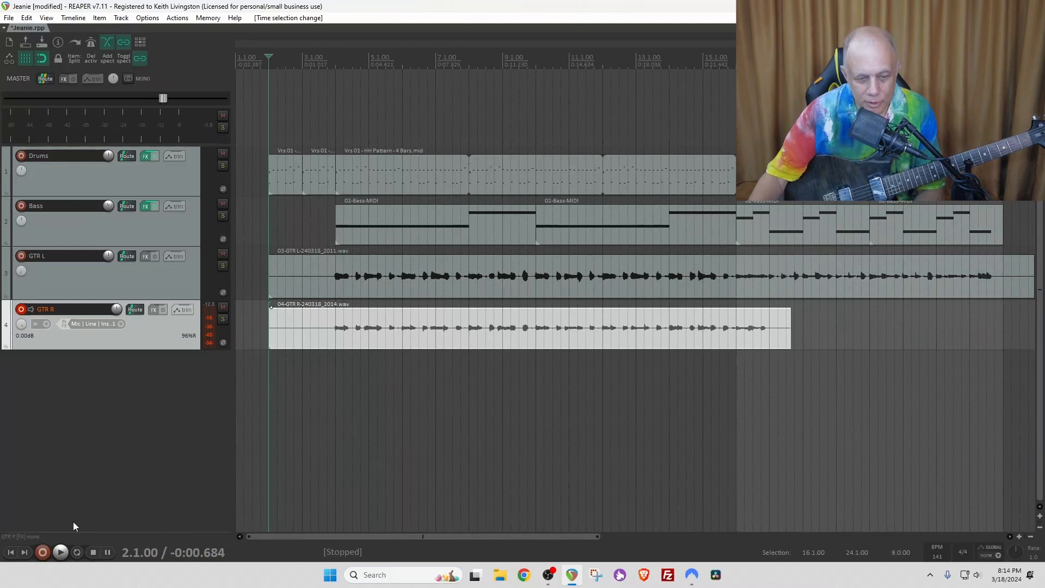
{"action": "right_click", "coordinate": [45, 552]}
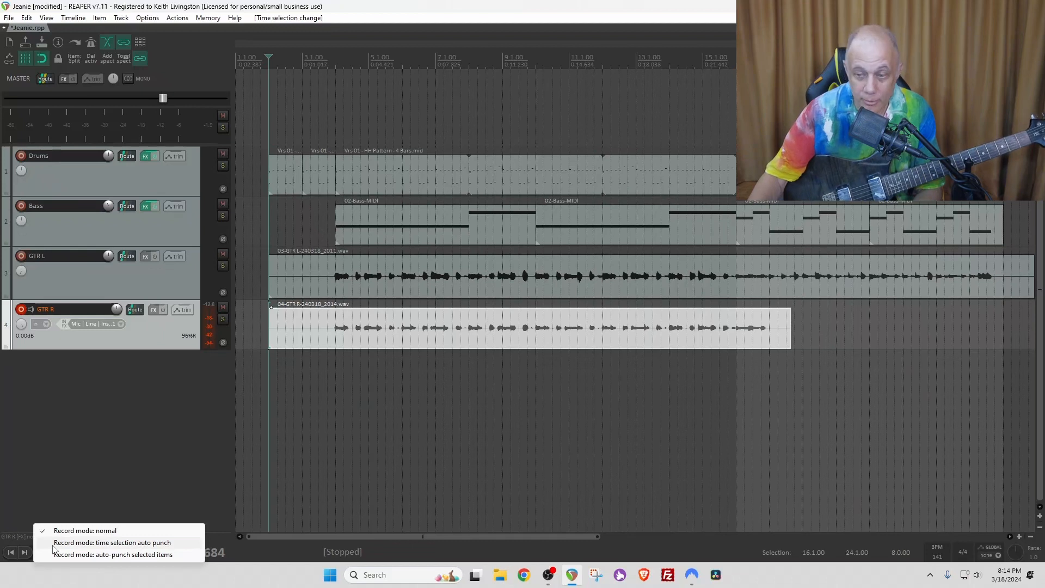
{"action": "left_click", "coordinate": [54, 544]}
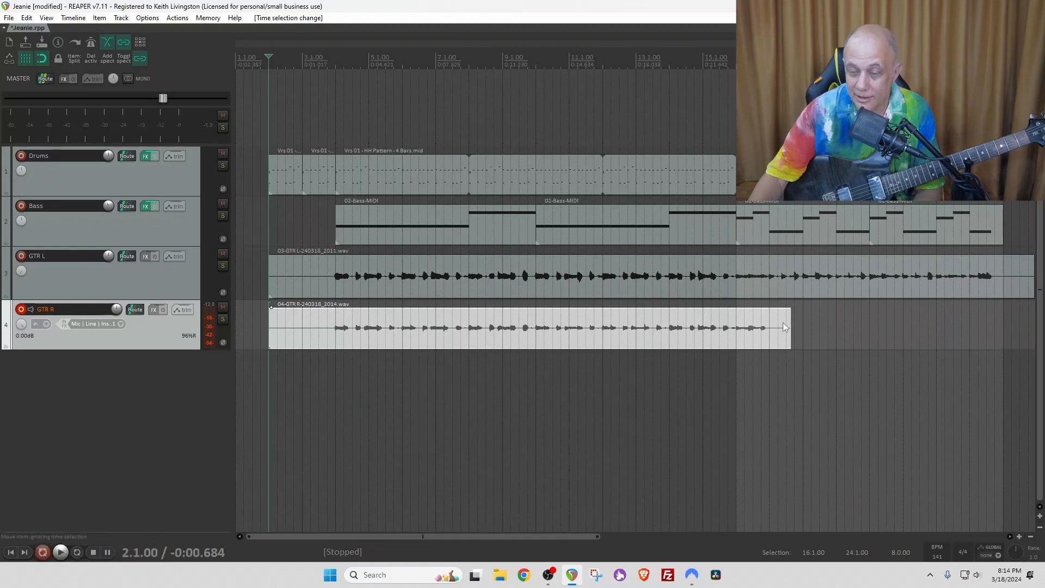
Record the GTR R punch-in across the 16.1.00 to 24.1.00 selection, starting the pre-roll at 12.1.00
{"action": "left_click", "coordinate": [653, 120]}
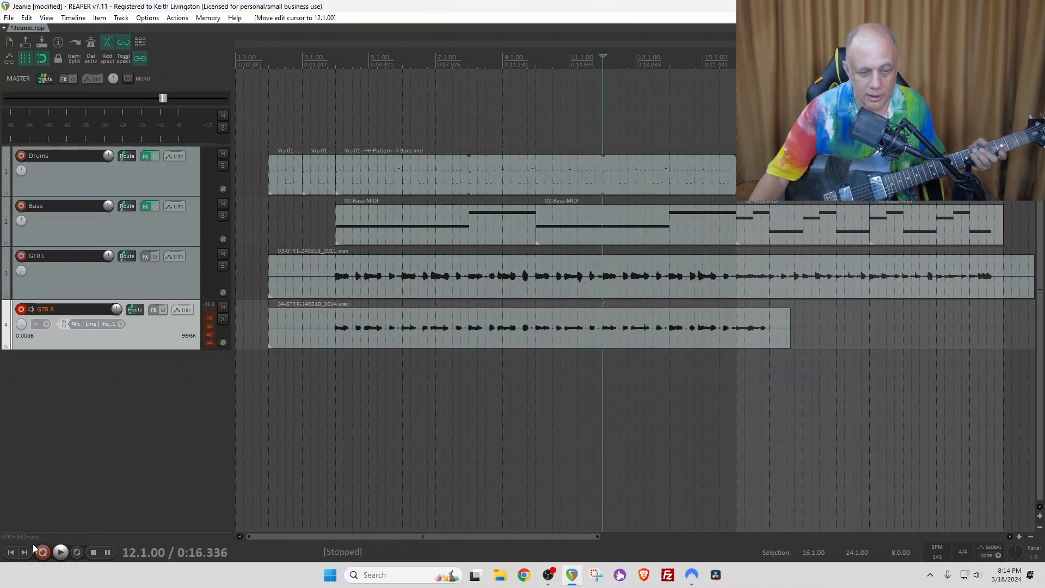
{"action": "left_click", "coordinate": [42, 551]}
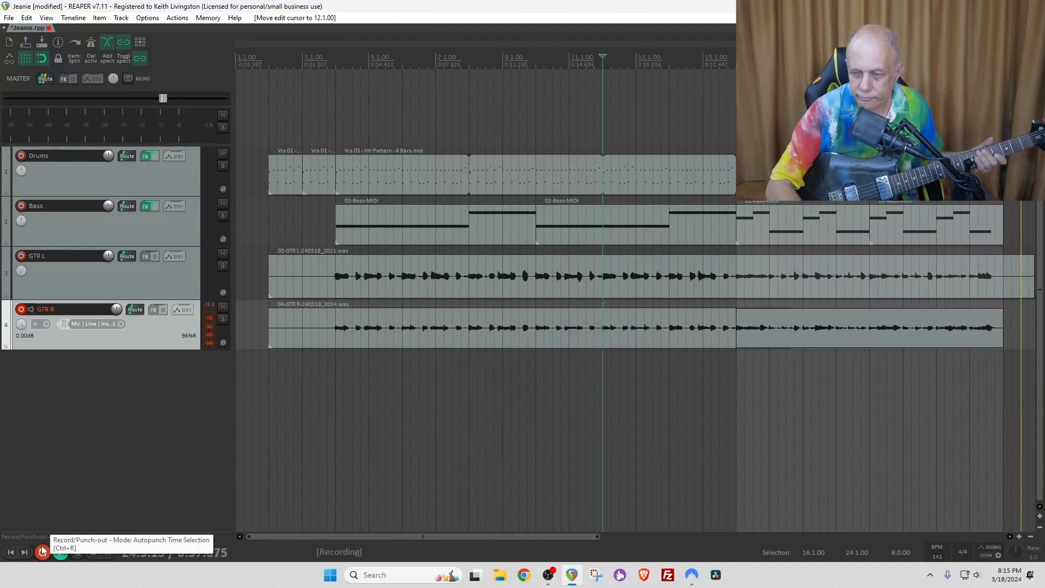
{"action": "left_click", "coordinate": [42, 551]}
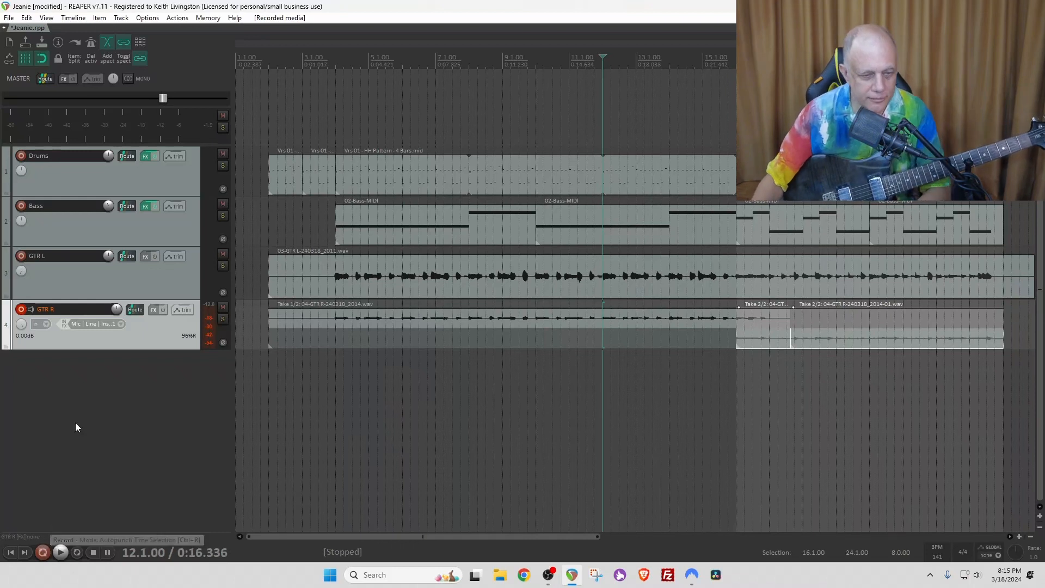
Play the arrangement from 4.1.00 through bar 23 and raise the GTR R track volume to 0.36 dB
{"action": "left_click", "coordinate": [337, 143]}
{"action": "key", "text": "space"}
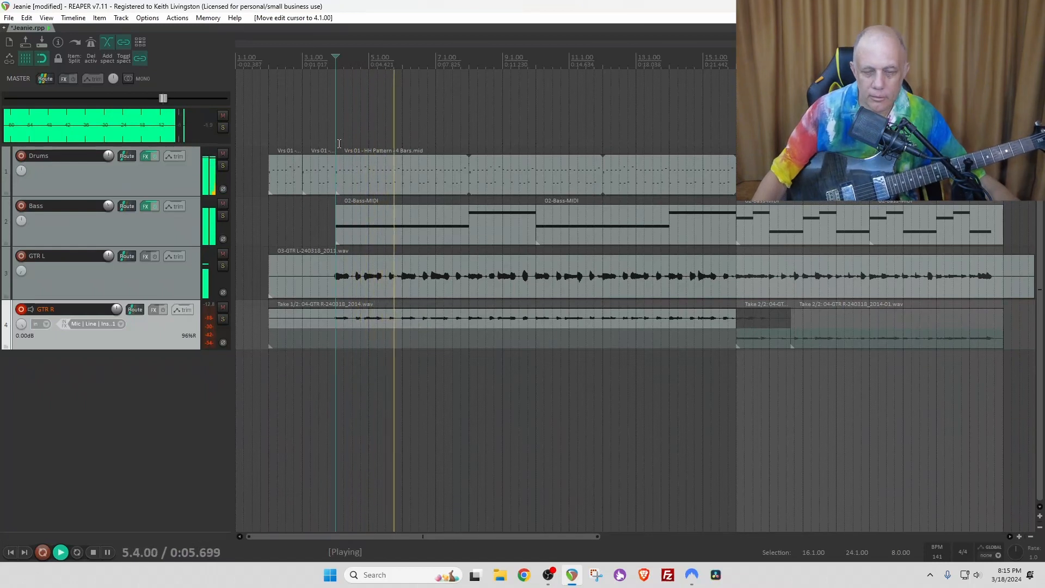
{"action": "left_click", "coordinate": [338, 134]}
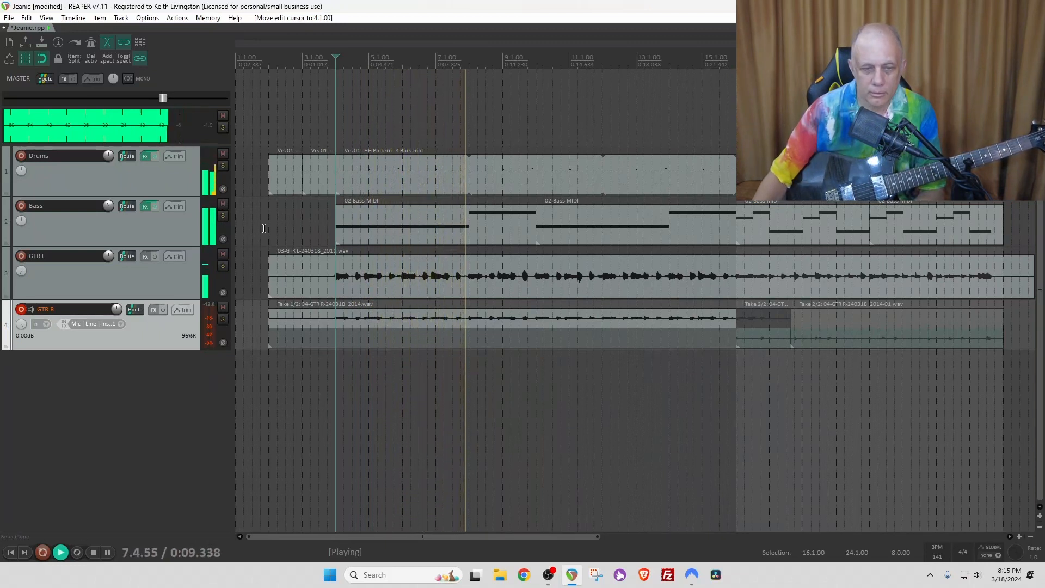
{"action": "scroll", "coordinate": [115, 306], "scroll_direction": "up", "scroll_amount": 1}
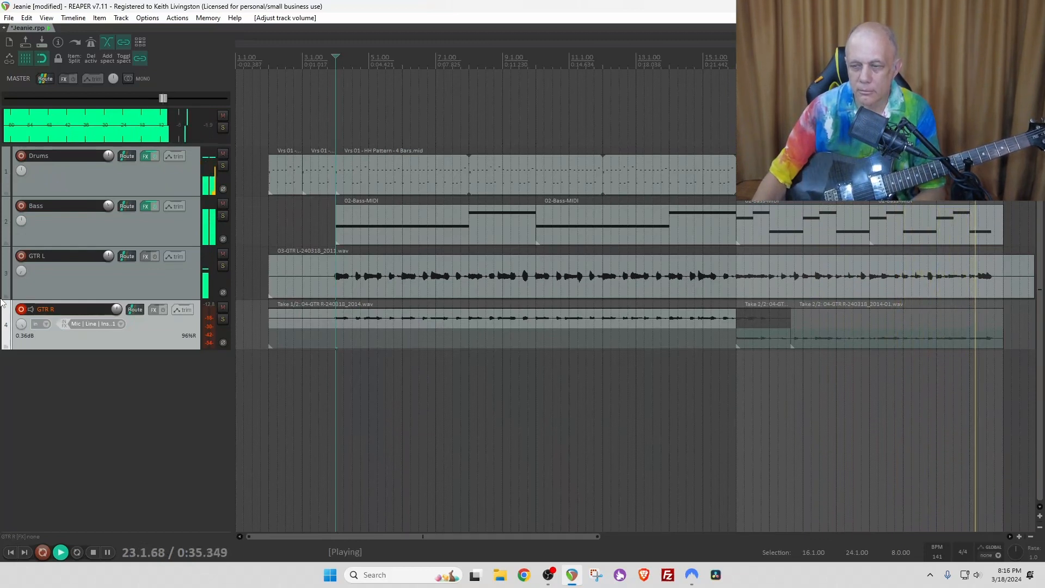
{"action": "key", "text": "space"}
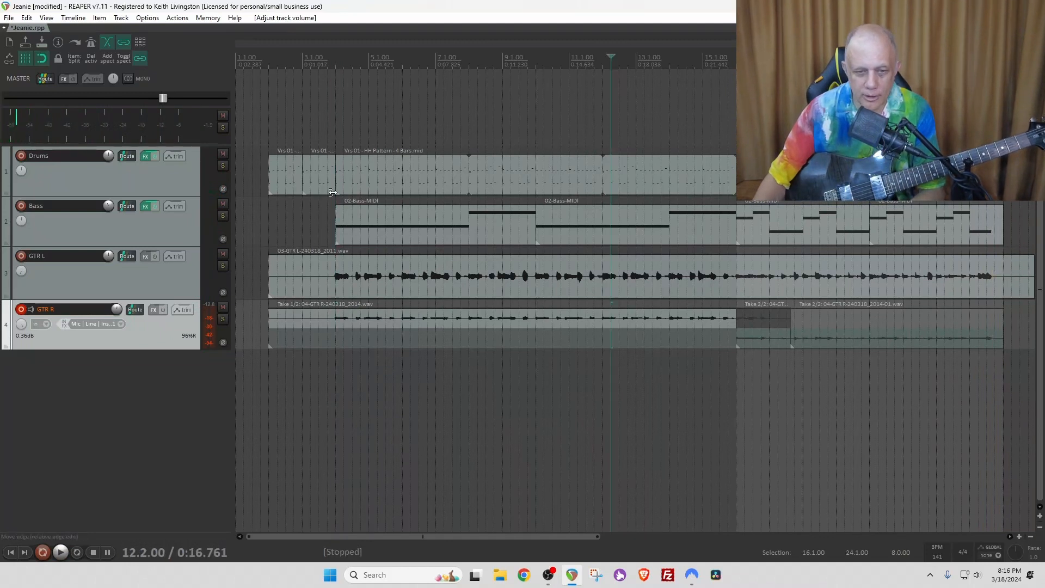
Solo GTR L and GTR R and play them from 12.1.00 and from 10.3.00 to check the guitar parts
{"action": "left_click", "coordinate": [223, 266]}
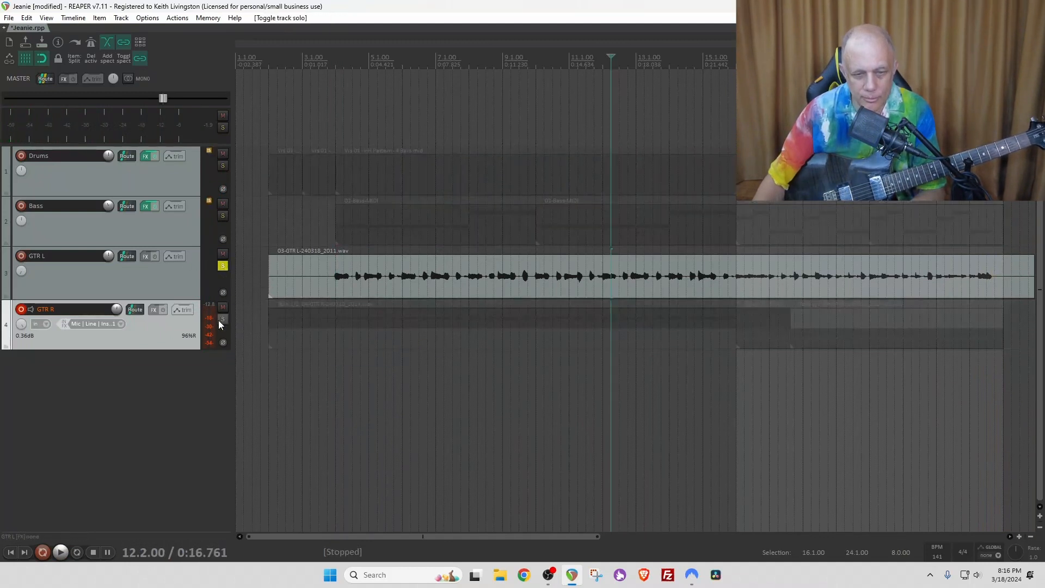
{"action": "left_click", "coordinate": [222, 319]}
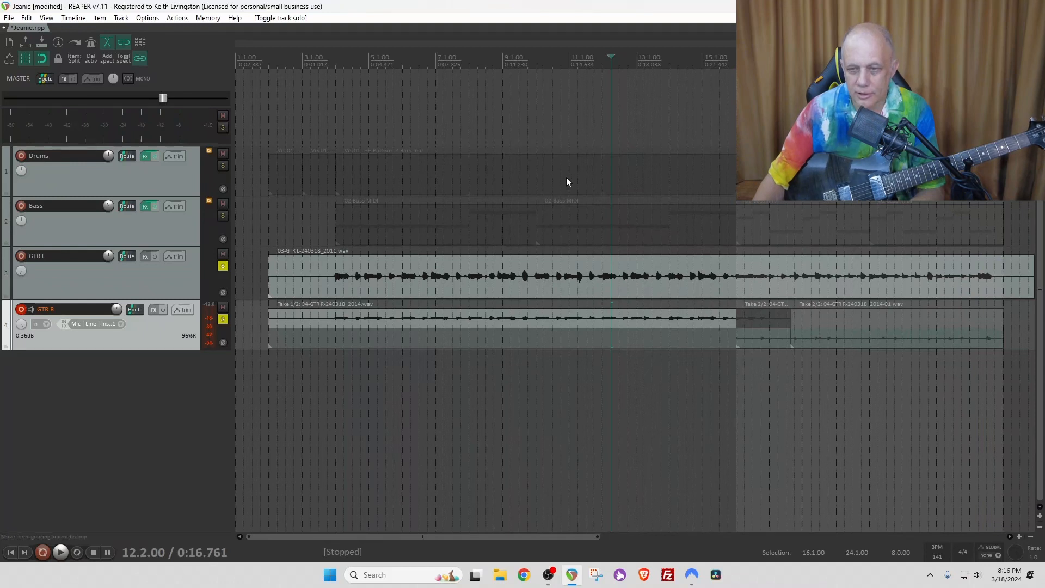
{"action": "left_click", "coordinate": [604, 142]}
{"action": "key", "text": "space"}
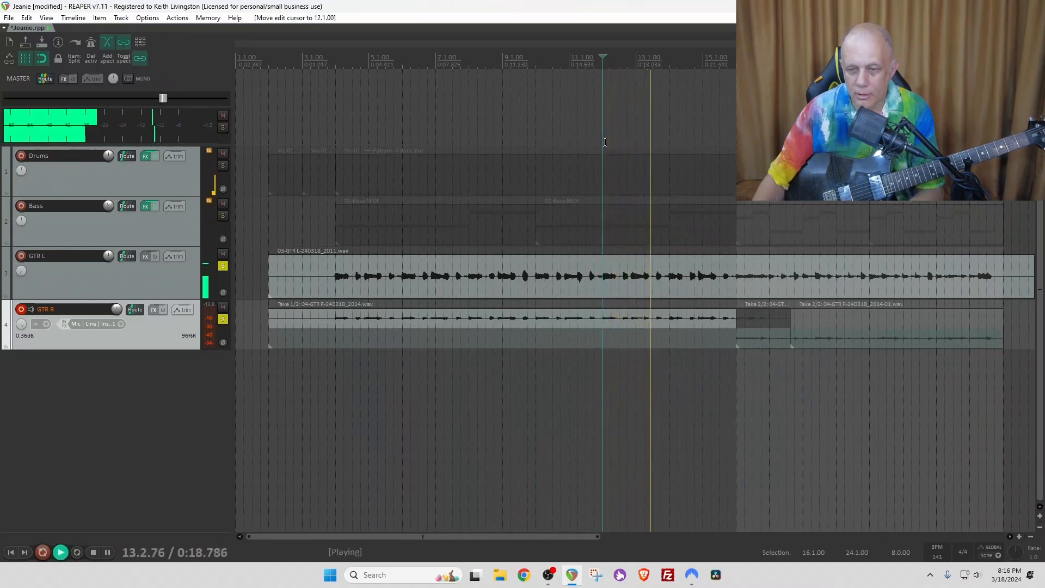
{"action": "key", "text": "space"}
{"action": "left_click", "coordinate": [551, 168]}
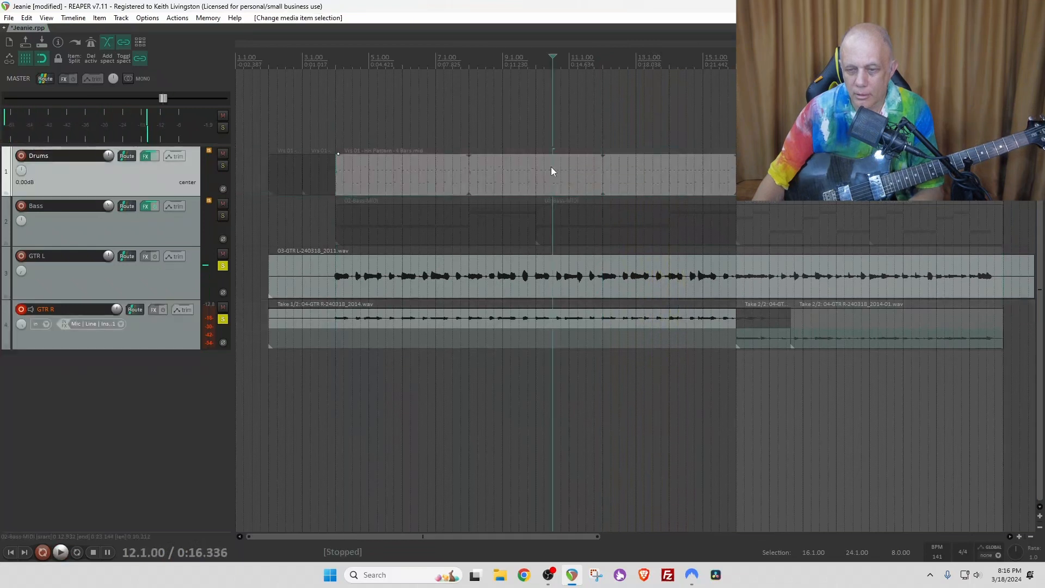
{"action": "key", "text": "space"}
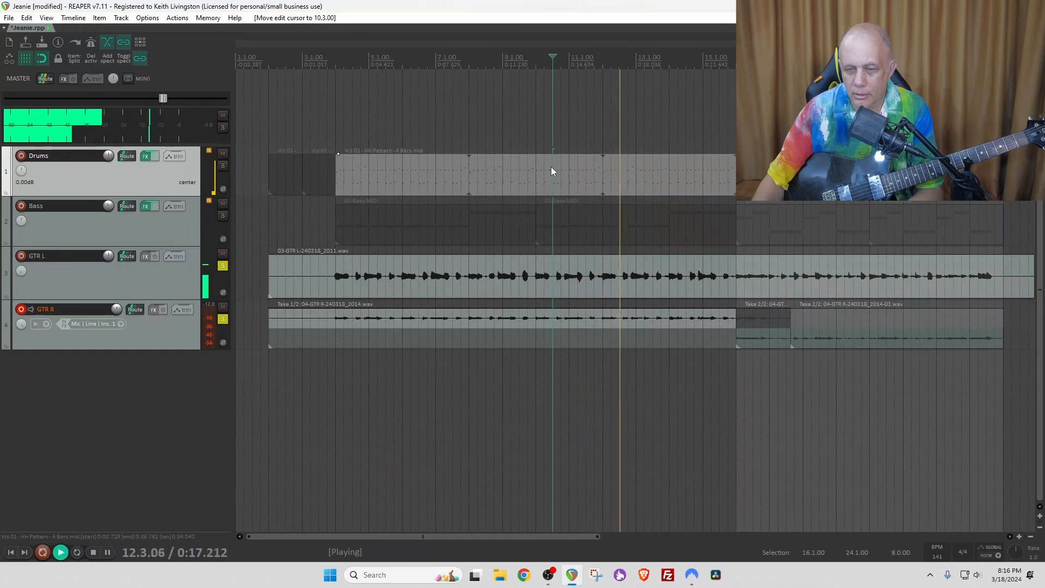
{"action": "key", "text": "space"}
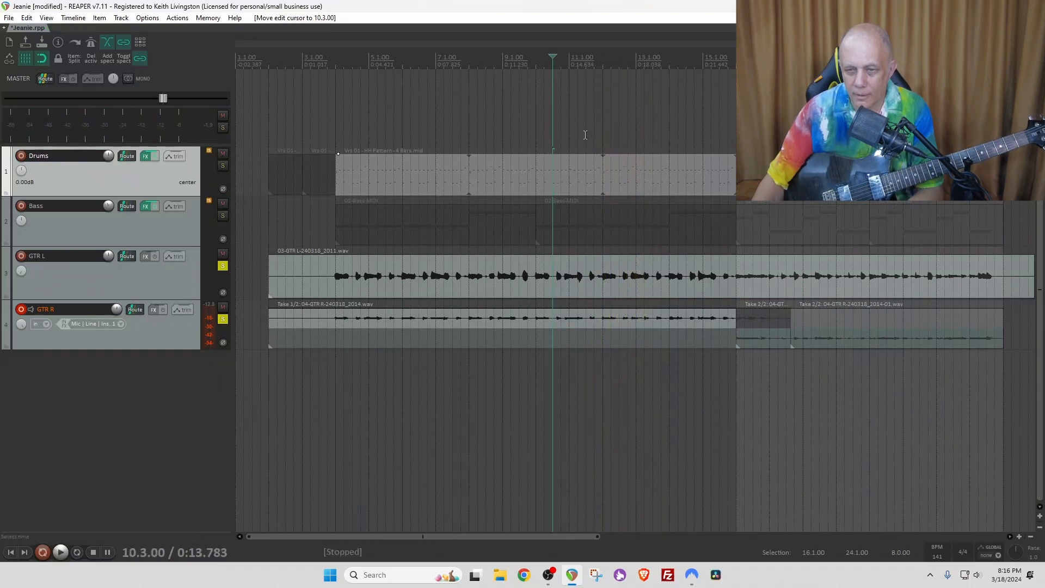
Set the time selection from 11.3.00 to 13.2.00 and unsolo both guitar tracks
{"action": "left_click_drag", "start_coordinate": [585, 135], "coordinate": [644, 146]}
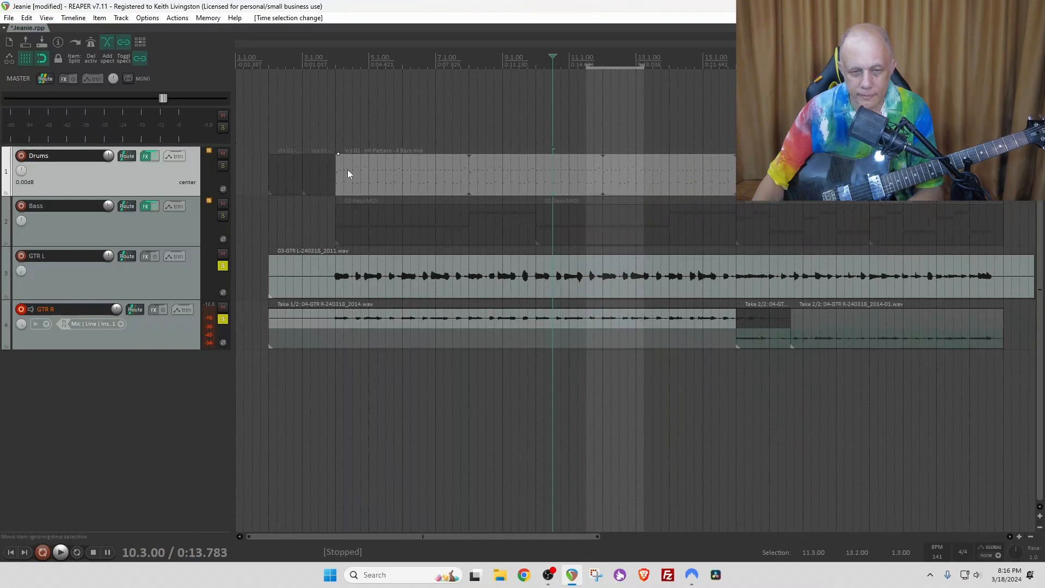
{"action": "left_click", "coordinate": [223, 266]}
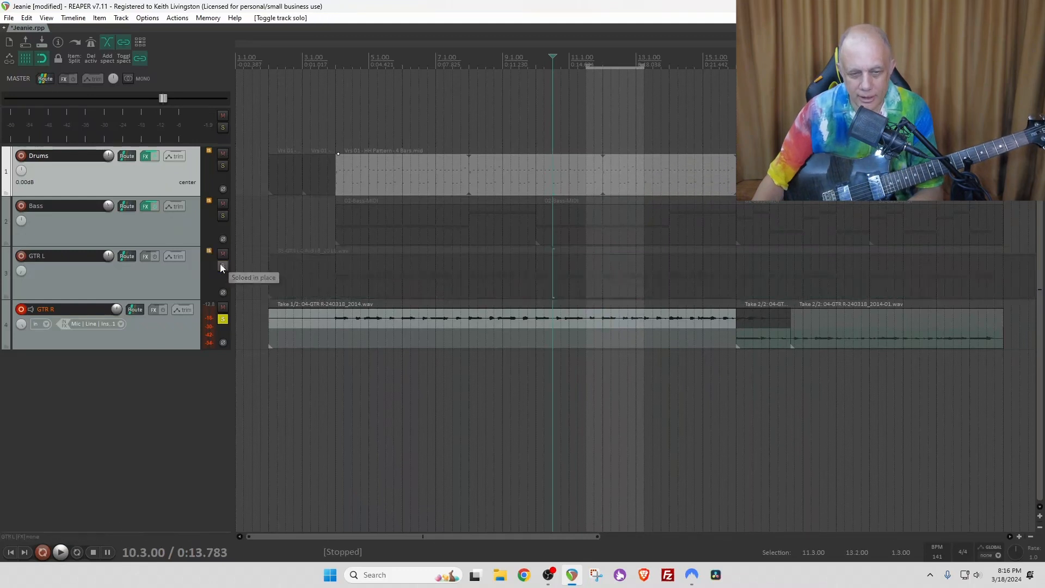
{"action": "left_click", "coordinate": [222, 320]}
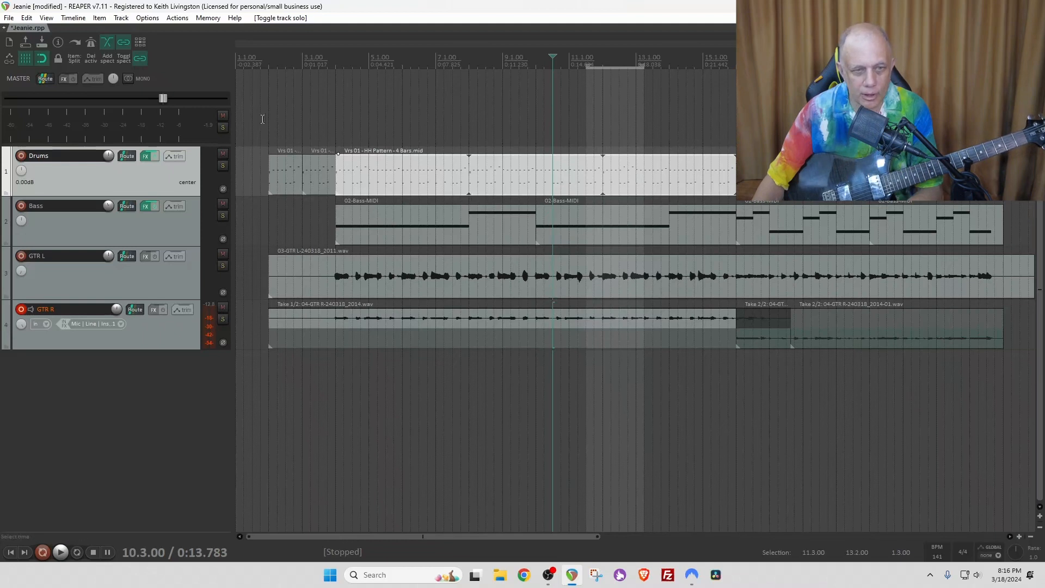
Enable the metronome and solo the GTR L and GTR R tracks
{"action": "left_click", "coordinate": [91, 43]}
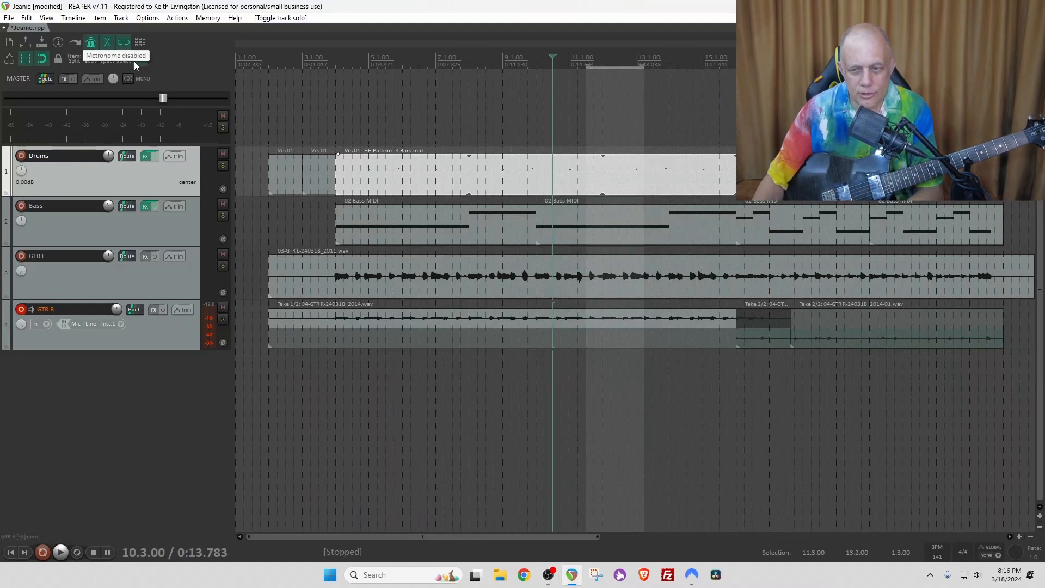
{"action": "left_click", "coordinate": [542, 140]}
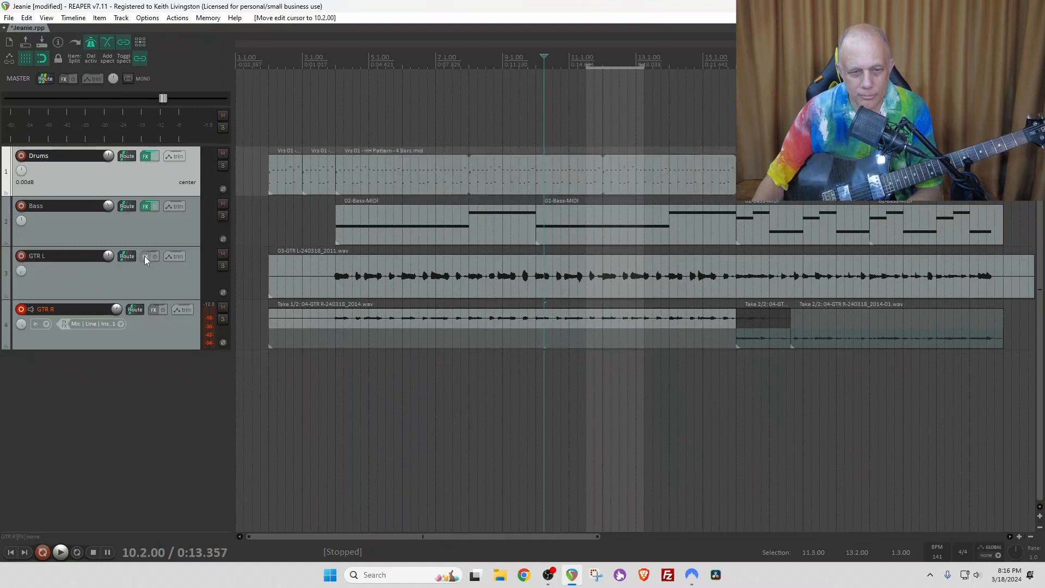
{"action": "left_click", "coordinate": [222, 265]}
{"action": "left_click", "coordinate": [222, 319]}
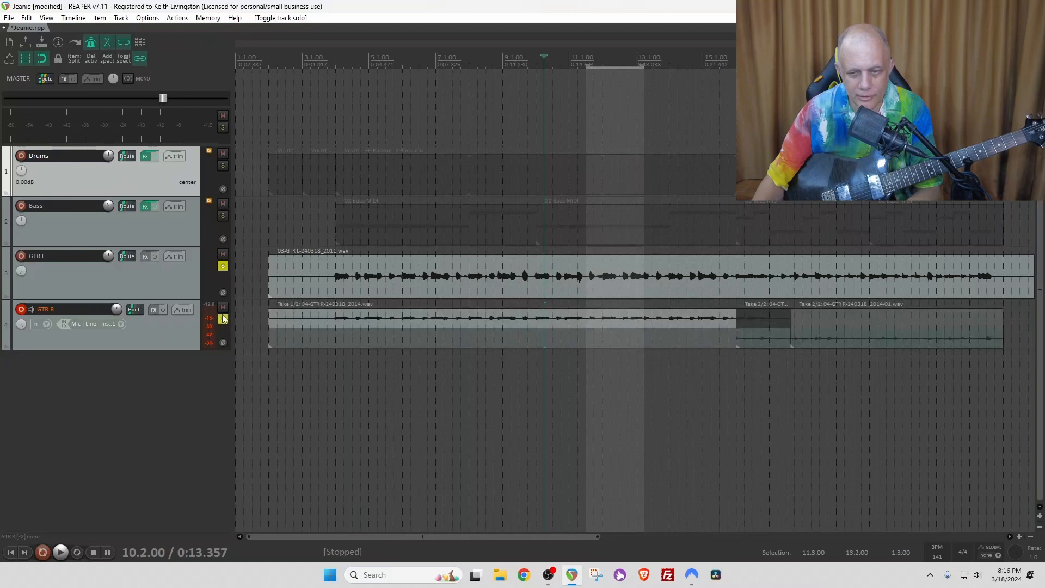
Record a GTR R punch-in over 11.3.00 to 13.2.00 starting from 8.2.00, save the take, and play it back
{"action": "left_click", "coordinate": [479, 131]}
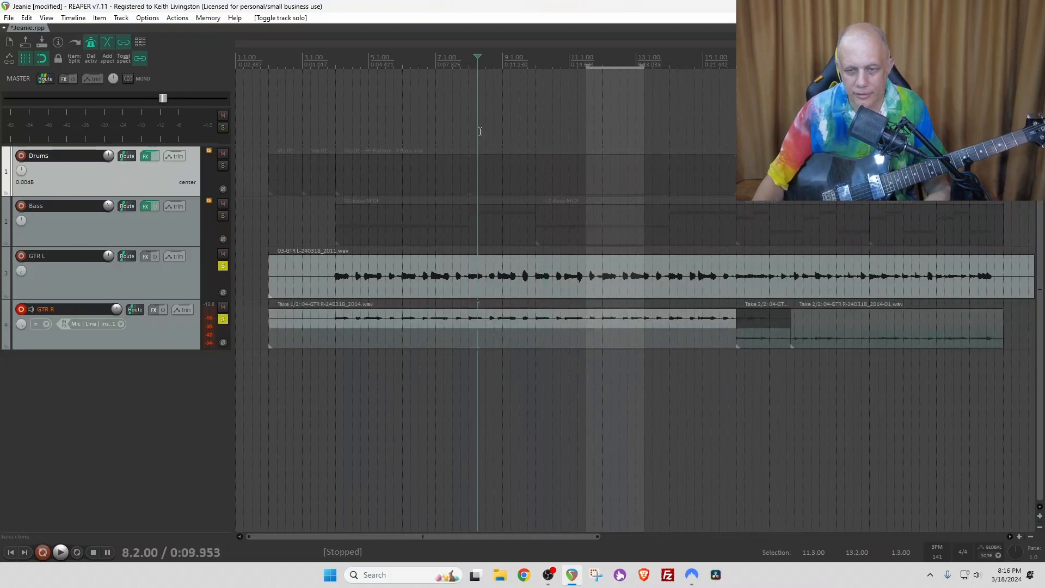
{"action": "left_click", "coordinate": [43, 552]}
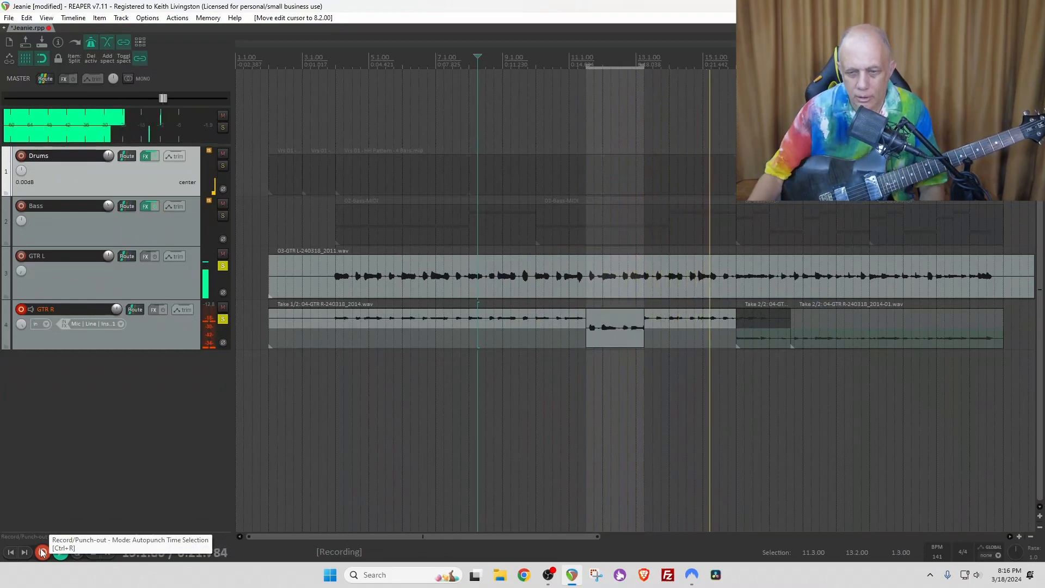
{"action": "key", "text": "space"}
{"action": "key", "text": "space"}
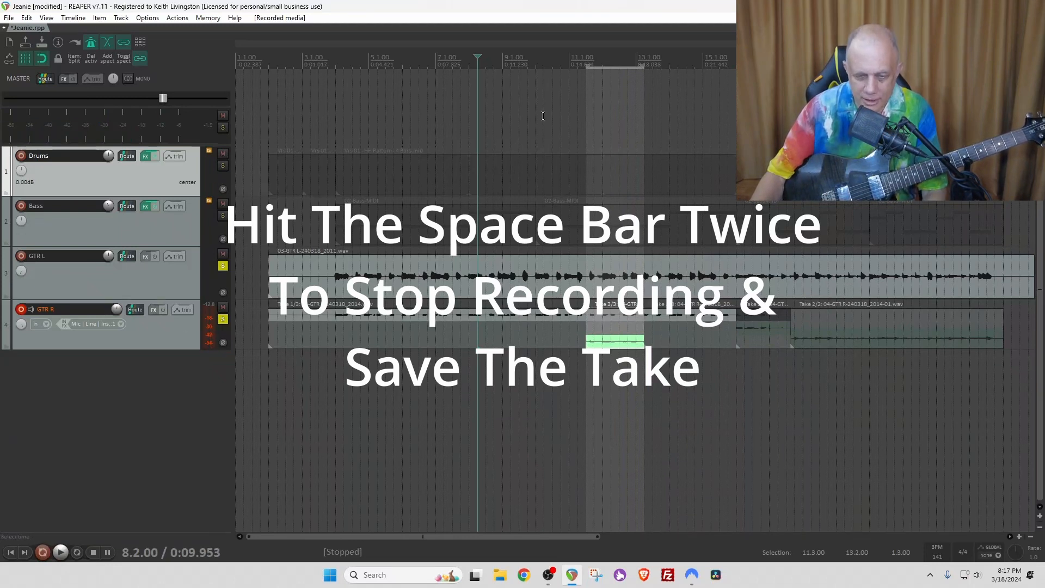
{"action": "key", "text": "space"}
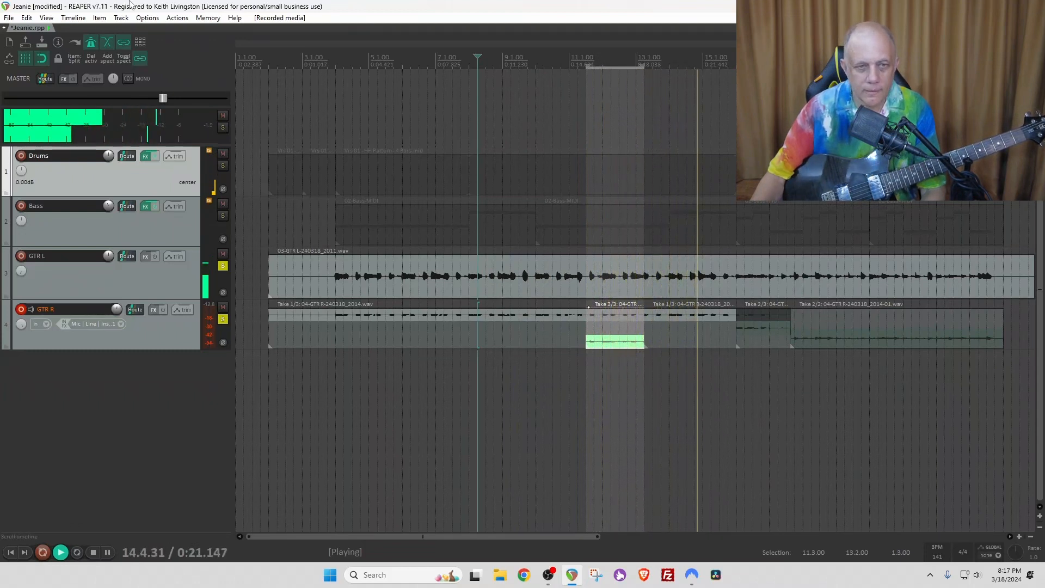
Stop playback and unsolo the GTR L and GTR R tracks
{"action": "key", "text": "space"}
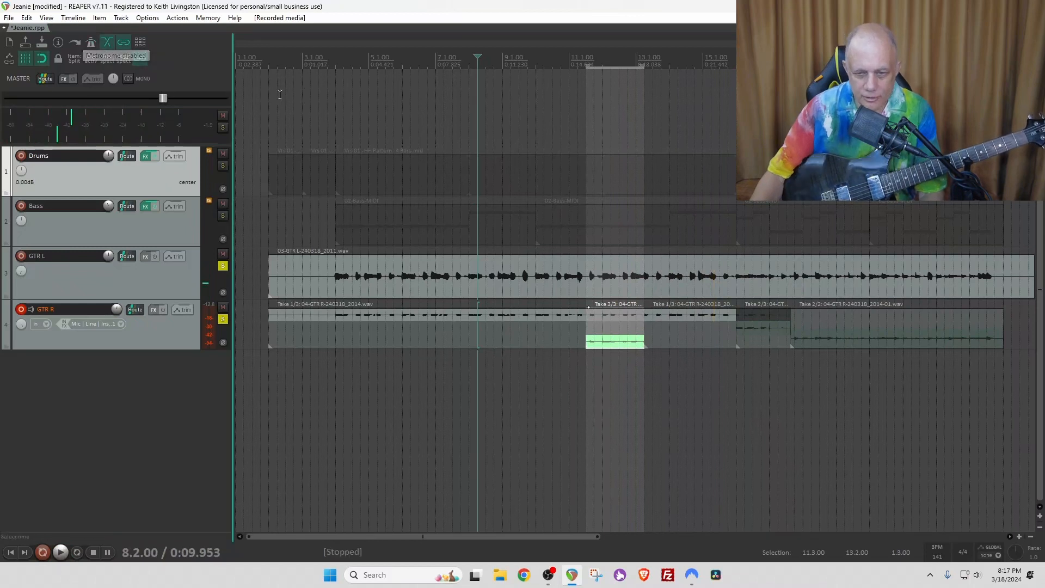
{"action": "left_click", "coordinate": [223, 266]}
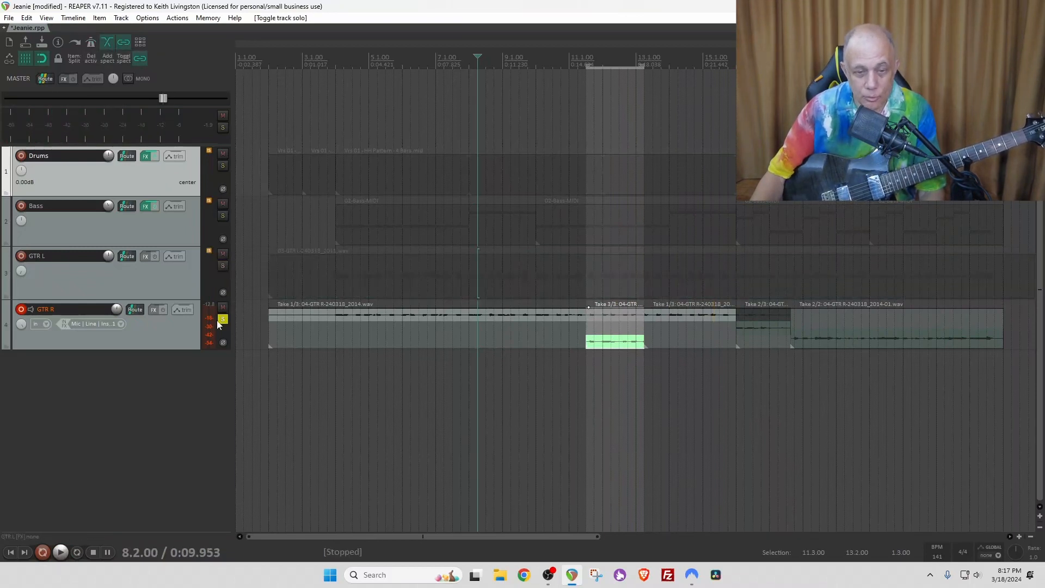
{"action": "left_click", "coordinate": [218, 325]}
{"action": "left_click", "coordinate": [223, 319]}
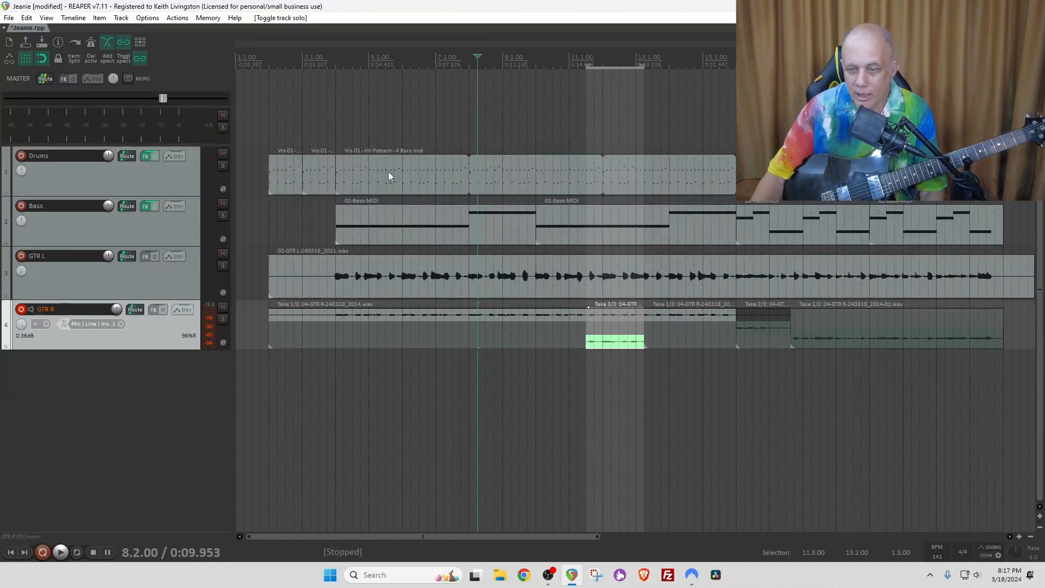
Activate take 1 in the punched GTR R section and play it from 11.3.50 with GTR R soloed
{"action": "scroll", "coordinate": [387, 172], "scroll_direction": "down", "scroll_amount": 2}
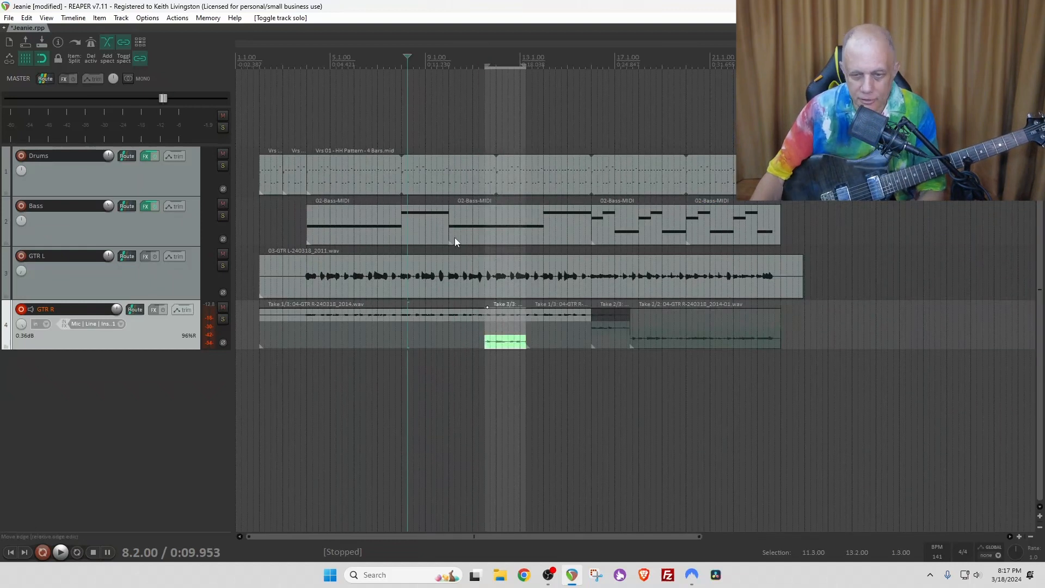
{"action": "left_click", "coordinate": [456, 313]}
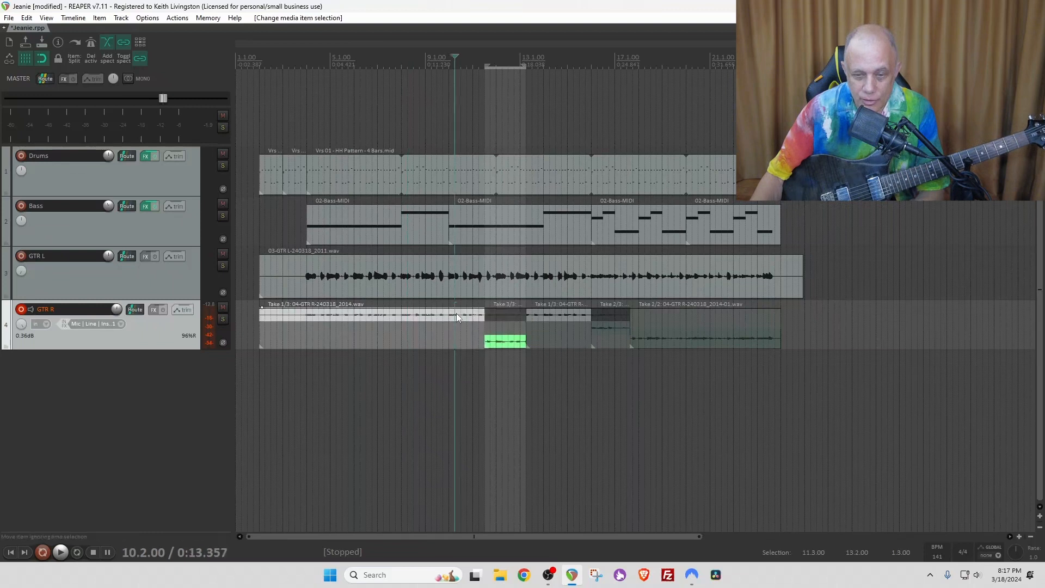
{"action": "scroll", "coordinate": [527, 248], "scroll_direction": "up", "scroll_amount": 2}
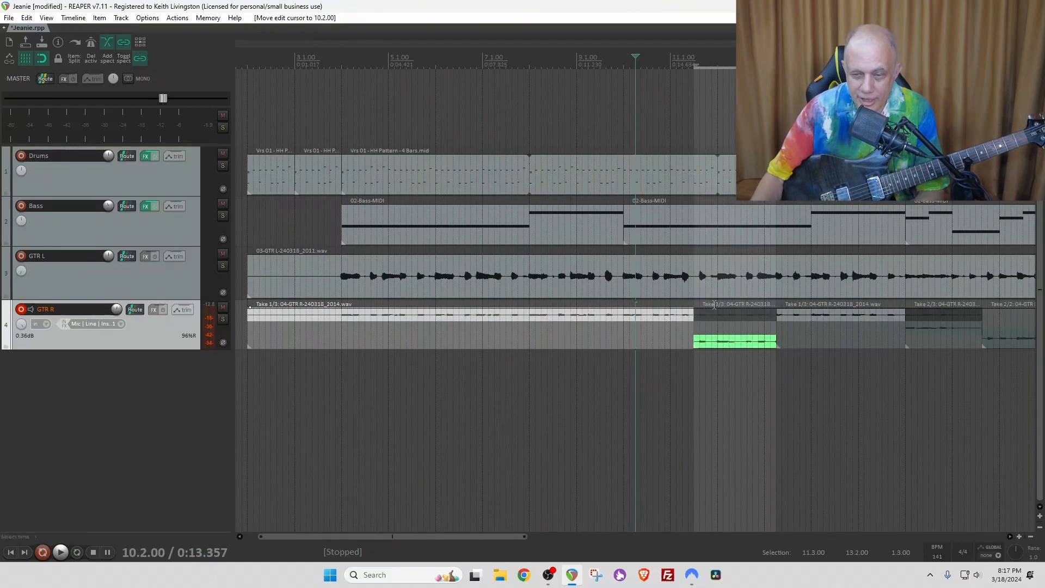
{"action": "left_click", "coordinate": [714, 316]}
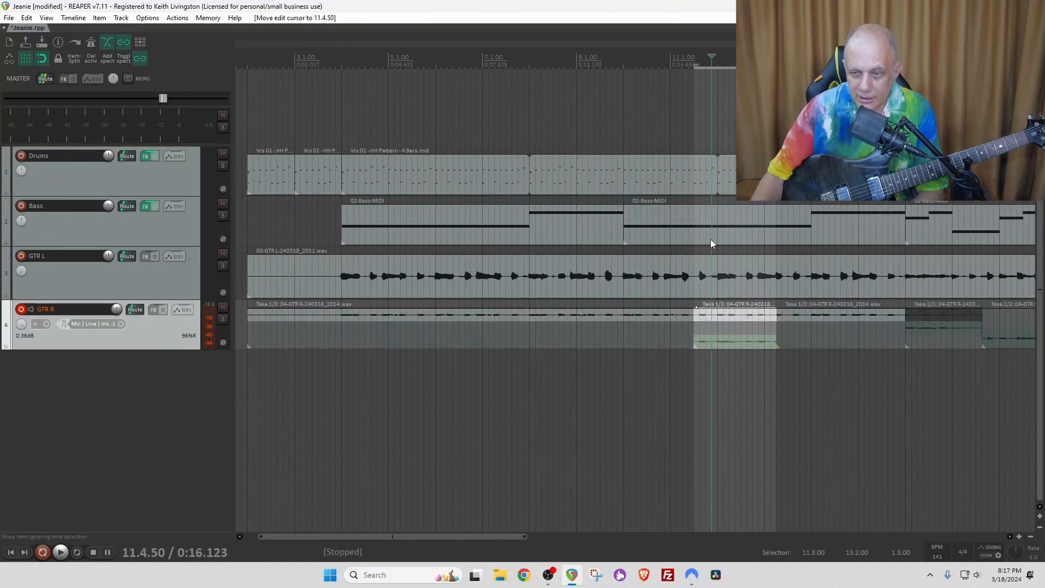
{"action": "left_click", "coordinate": [697, 144]}
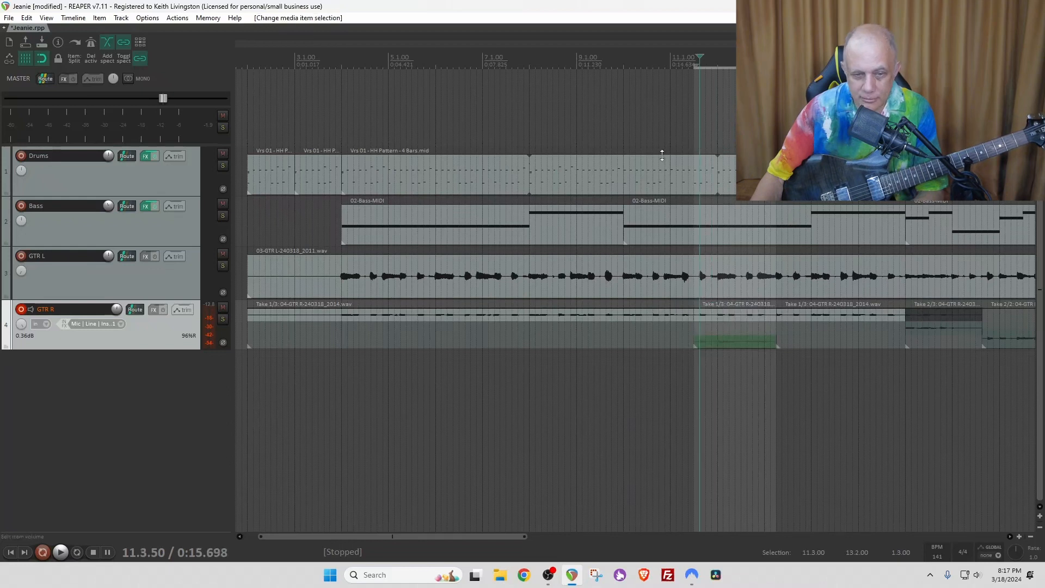
{"action": "left_click", "coordinate": [223, 318]}
{"action": "key", "text": "space"}
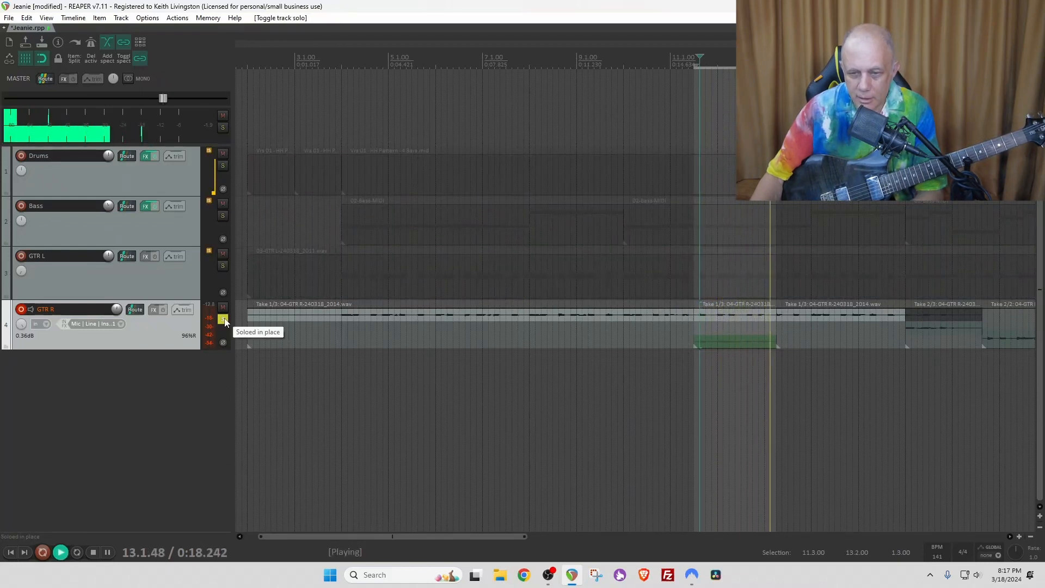
{"action": "key", "text": "space"}
Make take 3 active in the punched GTR R section, play it from 11.2.00, and unsolo GTR R
{"action": "left_click", "coordinate": [714, 344]}
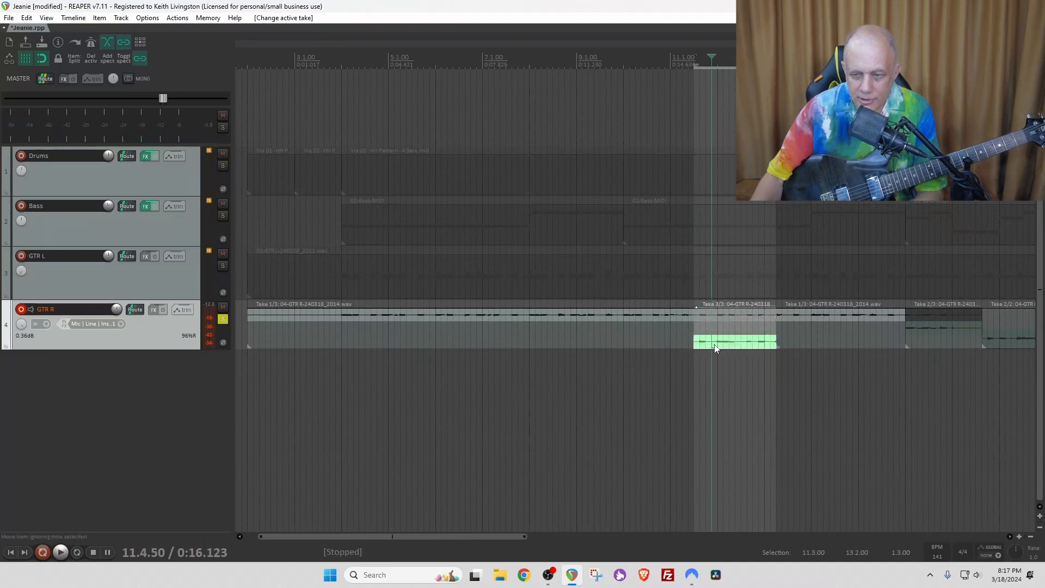
{"action": "left_click", "coordinate": [679, 297]}
{"action": "key", "text": "space"}
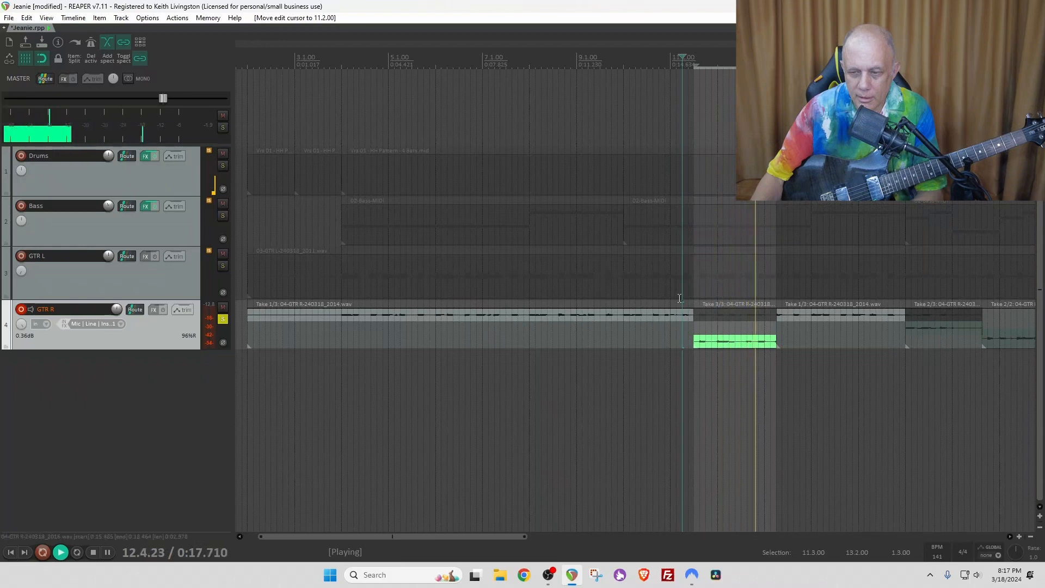
{"action": "key", "text": "space"}
{"action": "left_click", "coordinate": [223, 319]}
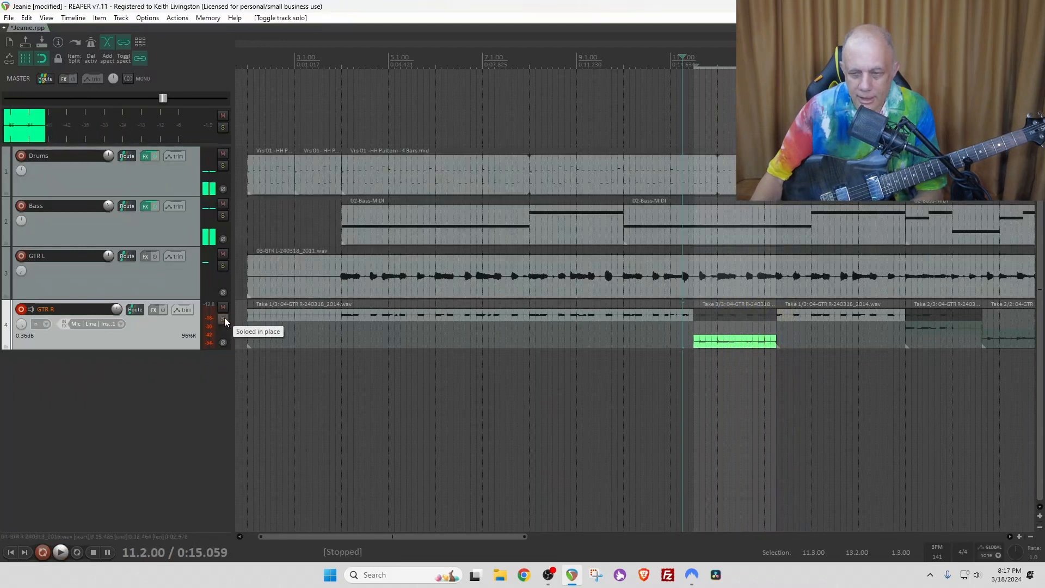
Select all the GTR R items and crop them to their active takes
{"action": "scroll", "coordinate": [680, 343], "scroll_direction": "down", "scroll_amount": 4}
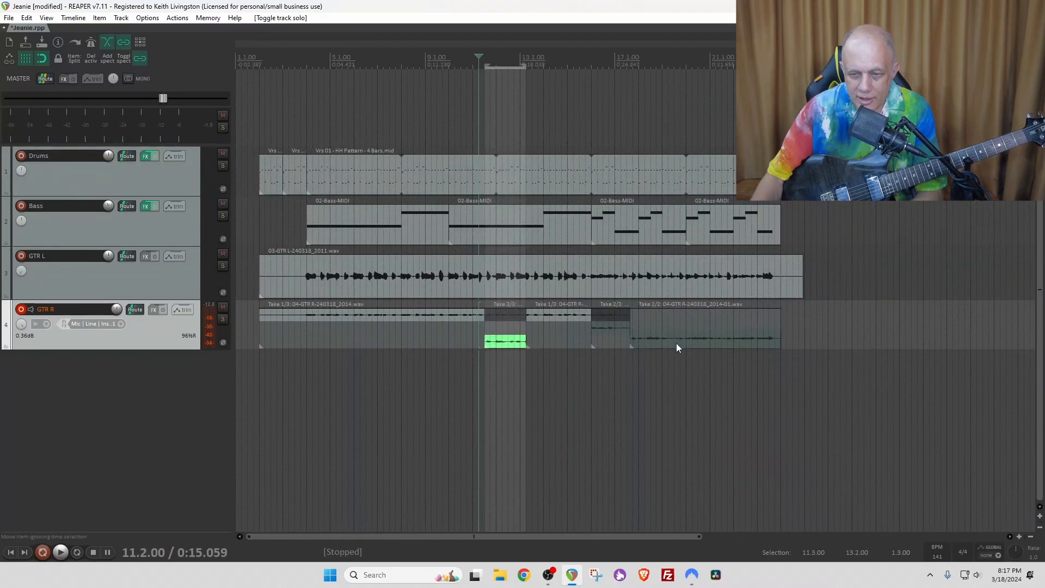
{"action": "left_click", "coordinate": [419, 316]}
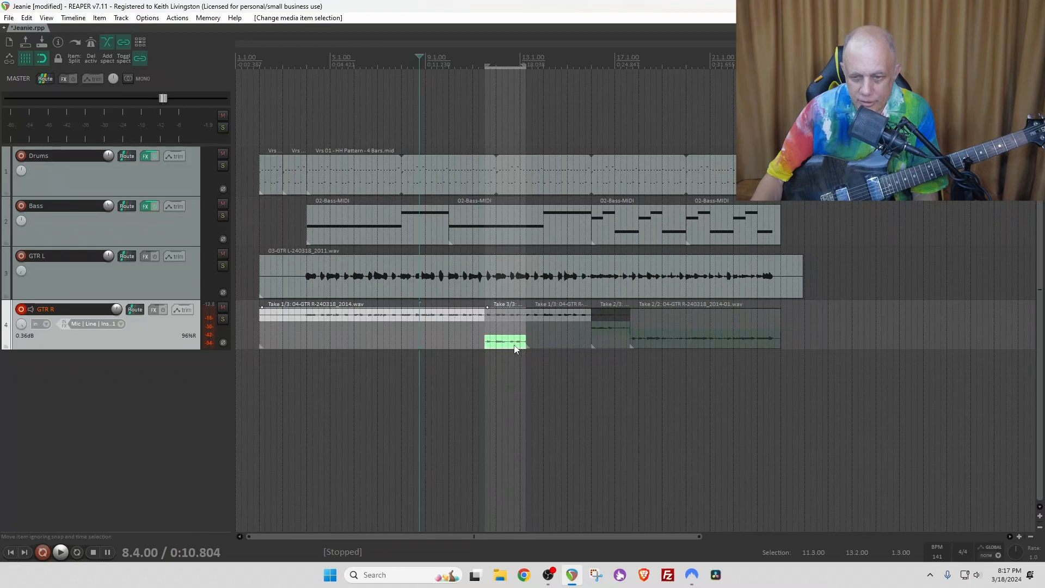
{"action": "left_click", "coordinate": [563, 316], "text": "ctrl"}
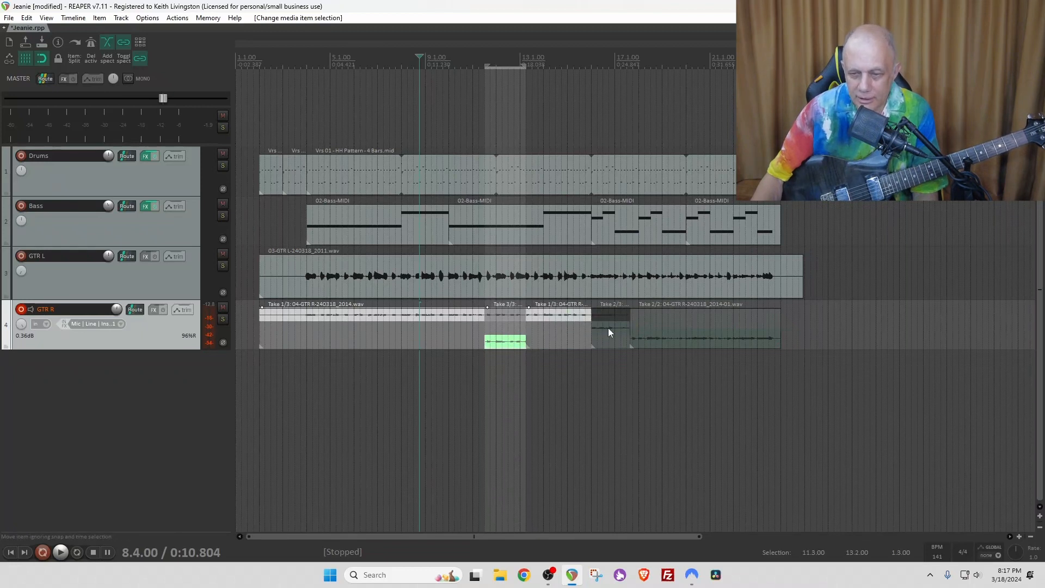
{"action": "left_click", "coordinate": [653, 345], "text": "ctrl"}
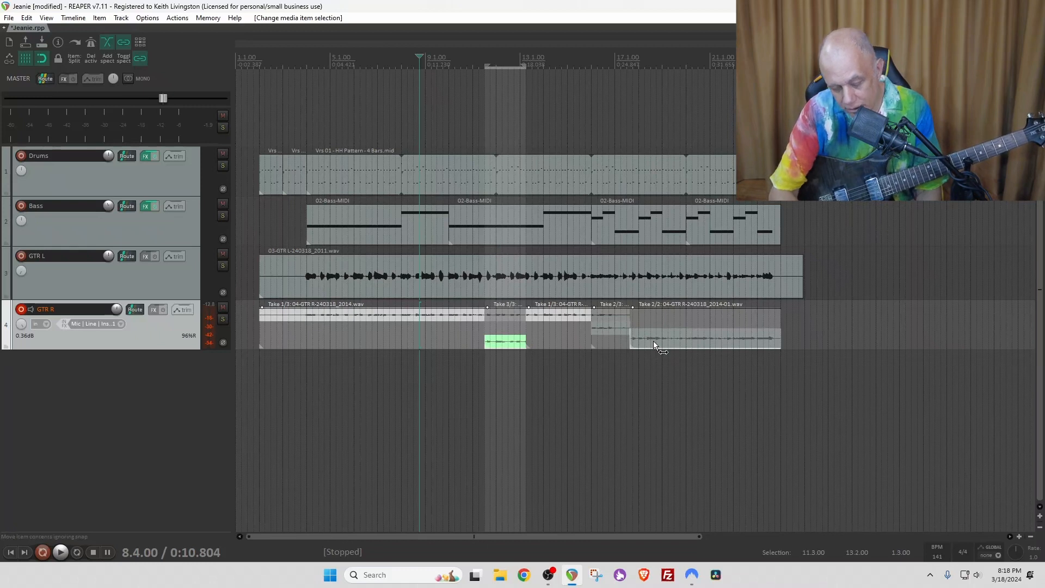
{"action": "key", "text": "alt+shift+t"}
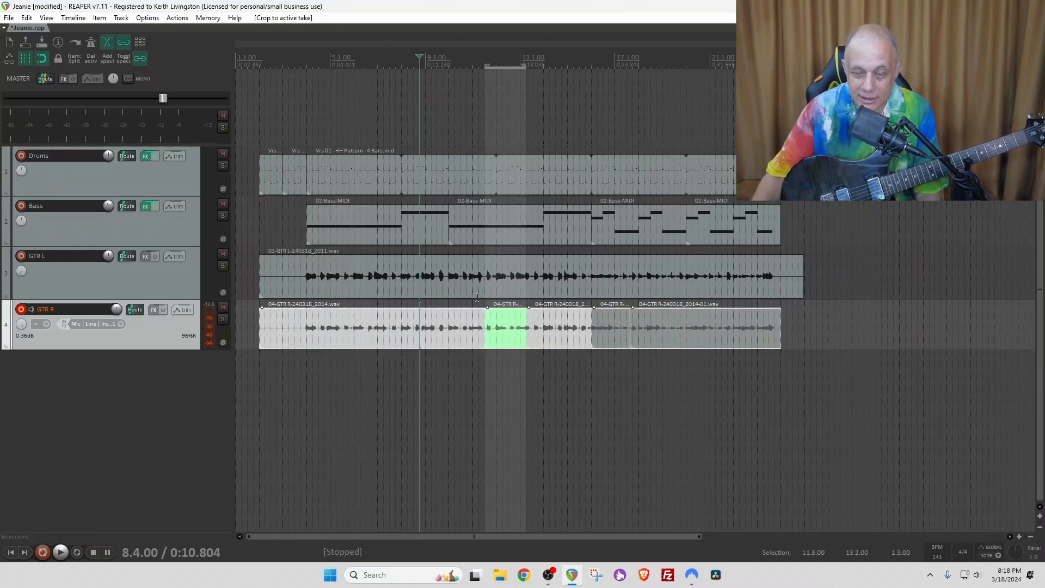
Solo GTR R and play it from 11.1.00 to check the edit points of the punched item
{"action": "scroll", "coordinate": [475, 298], "scroll_direction": "up", "scroll_amount": 3}
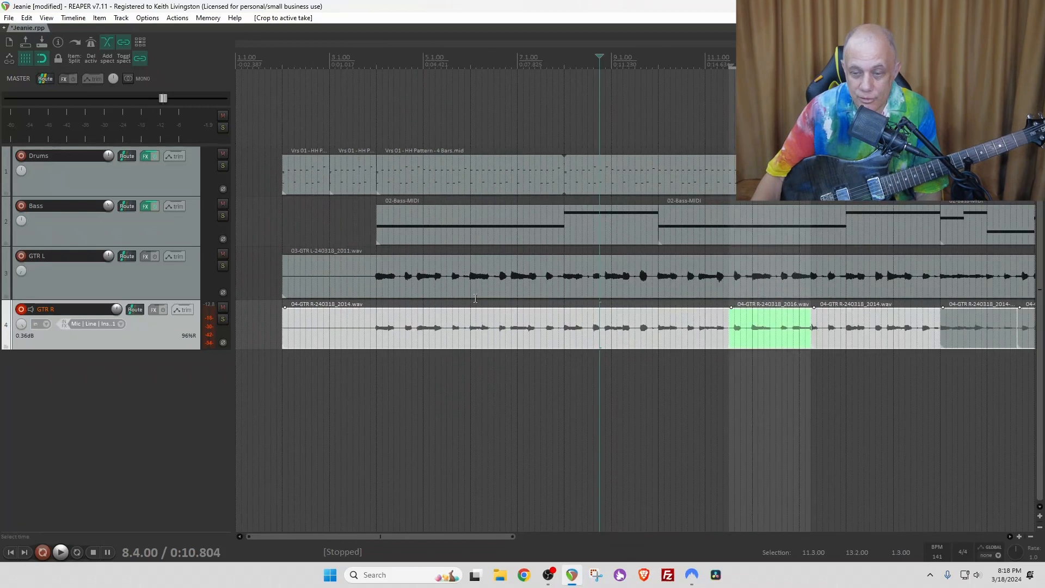
{"action": "left_click", "coordinate": [223, 317]}
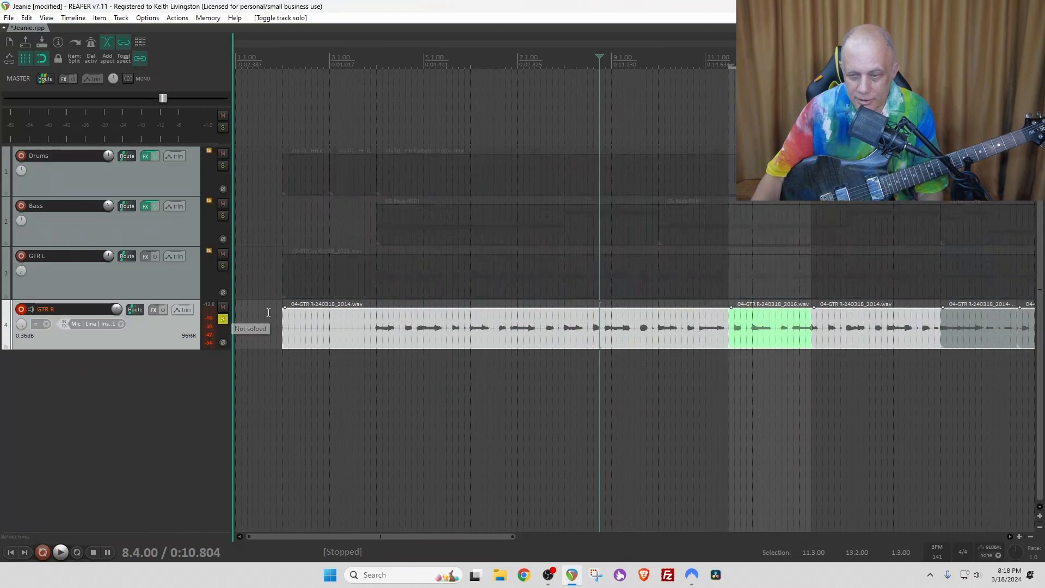
{"action": "left_click", "coordinate": [703, 303]}
{"action": "key", "text": "space"}
{"action": "scroll", "coordinate": [702, 303], "scroll_direction": "up", "scroll_amount": 5}
{"action": "scroll", "coordinate": [703, 304], "scroll_direction": "down", "scroll_amount": 1}
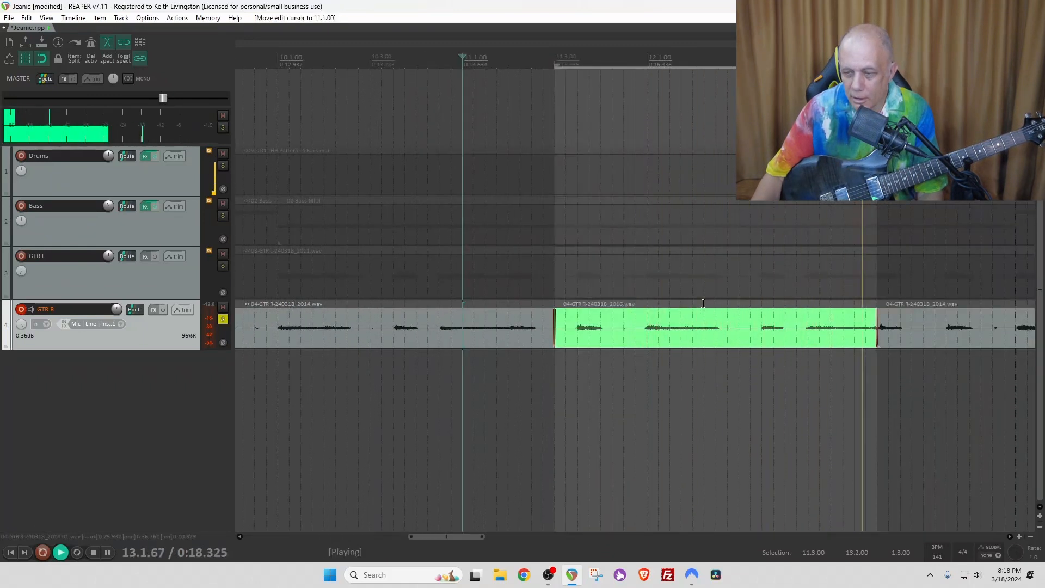
{"action": "key", "text": "space"}
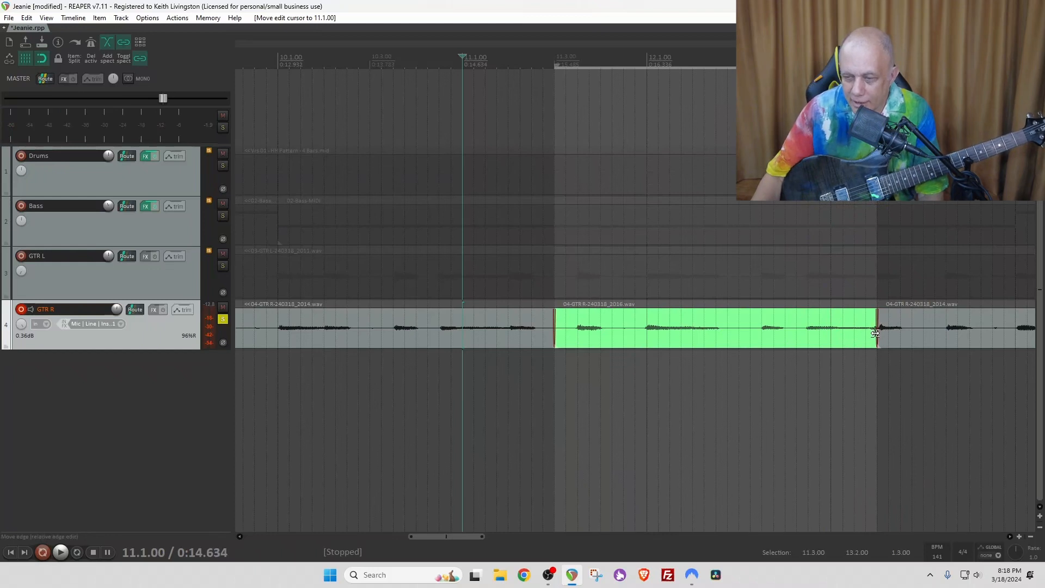
Extend the end of the green GTR R punch-in item about one beat past 13.2.00 and play from 12.3.50
{"action": "left_click_drag", "start_coordinate": [874, 333], "coordinate": [923, 336]}
{"action": "left_click", "coordinate": [762, 268]}
{"action": "key", "text": "space"}
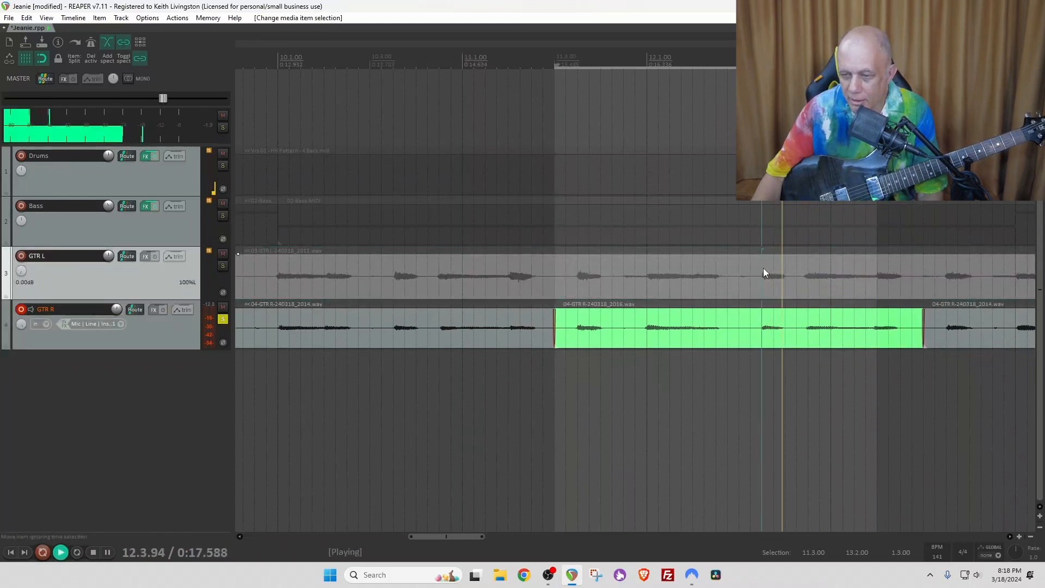
{"action": "scroll", "coordinate": [763, 268], "scroll_direction": "down", "scroll_amount": 3}
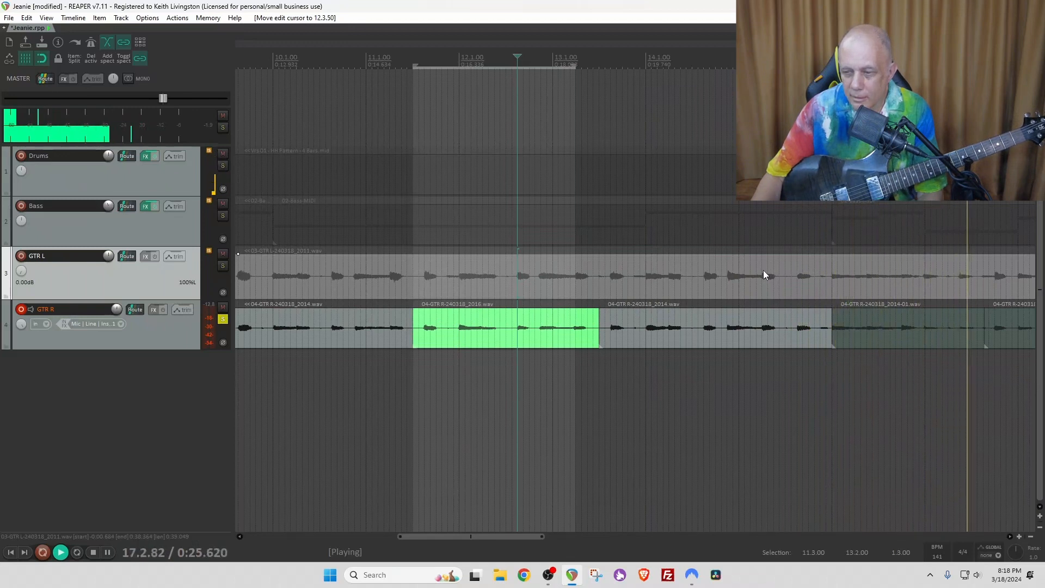
{"action": "scroll", "coordinate": [762, 270], "scroll_direction": "down", "scroll_amount": 2}
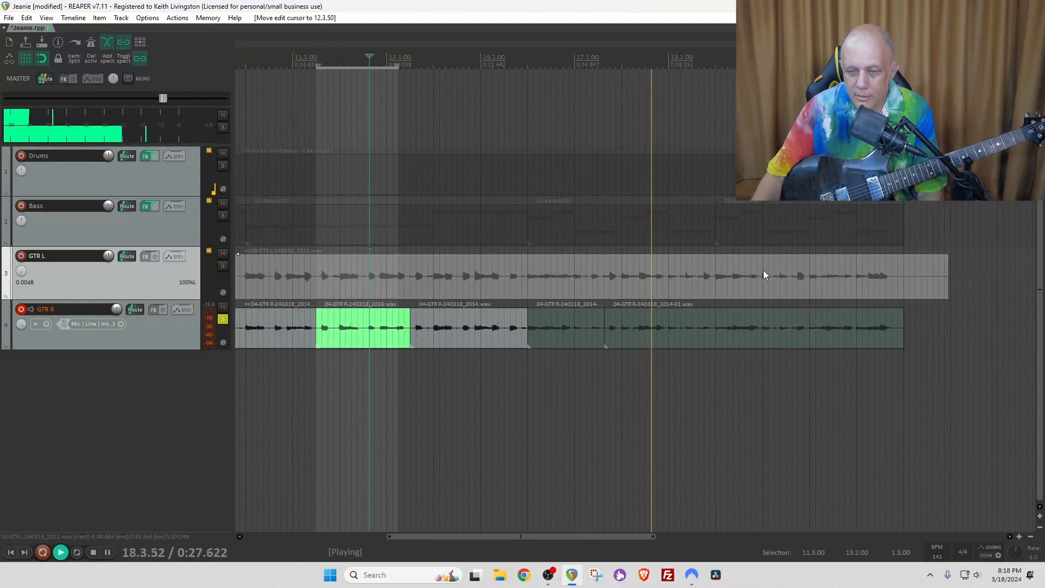
{"action": "key", "text": "space"}
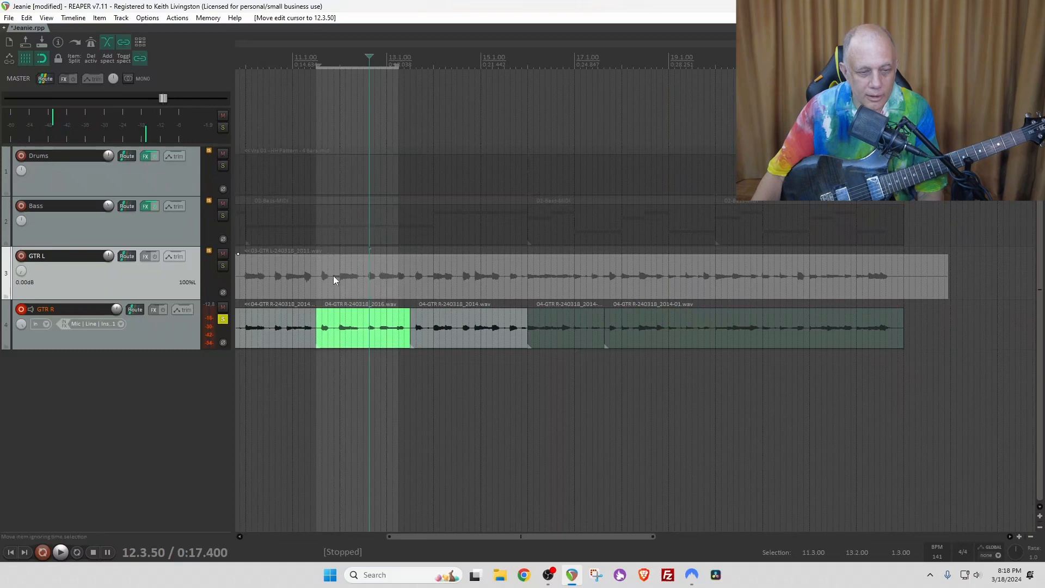
Disarm and unsolo GTR R, and lower both guitar tracks together, GTR L to -8.15 dB and GTR R to -7.80 dB
{"action": "left_click", "coordinate": [19, 312]}
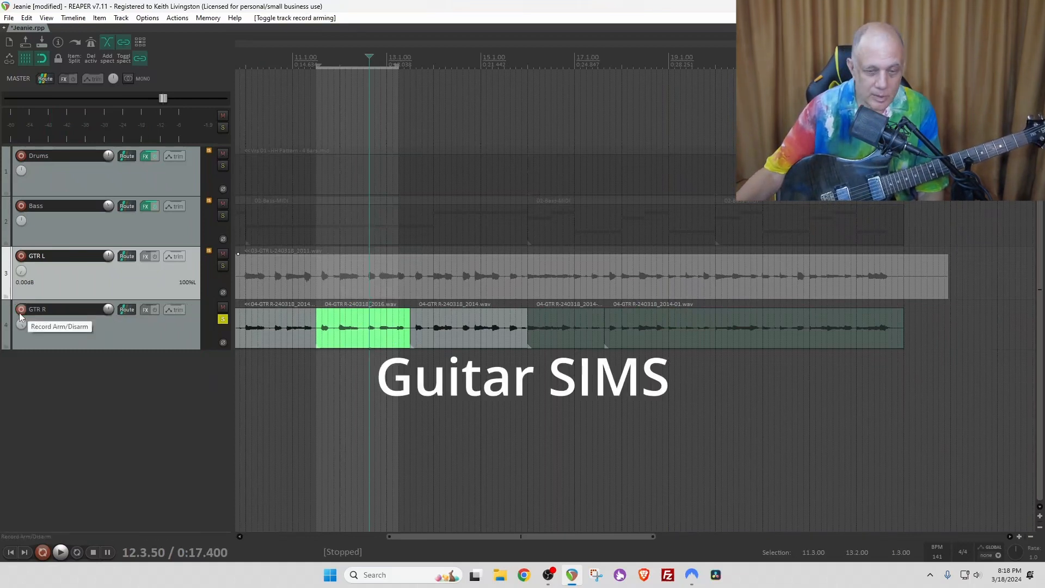
{"action": "left_click", "coordinate": [225, 319]}
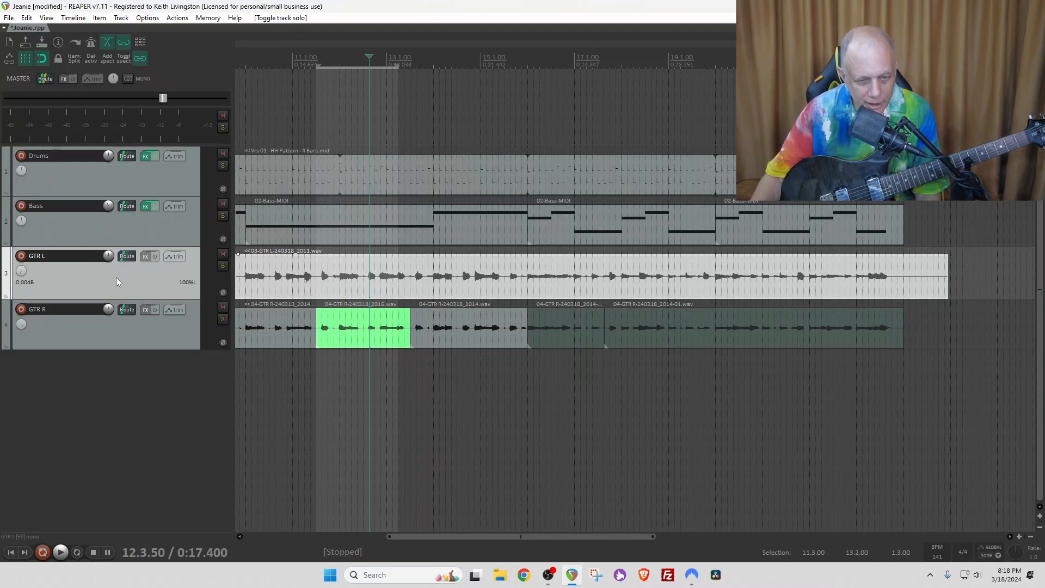
{"action": "left_click", "coordinate": [102, 336]}
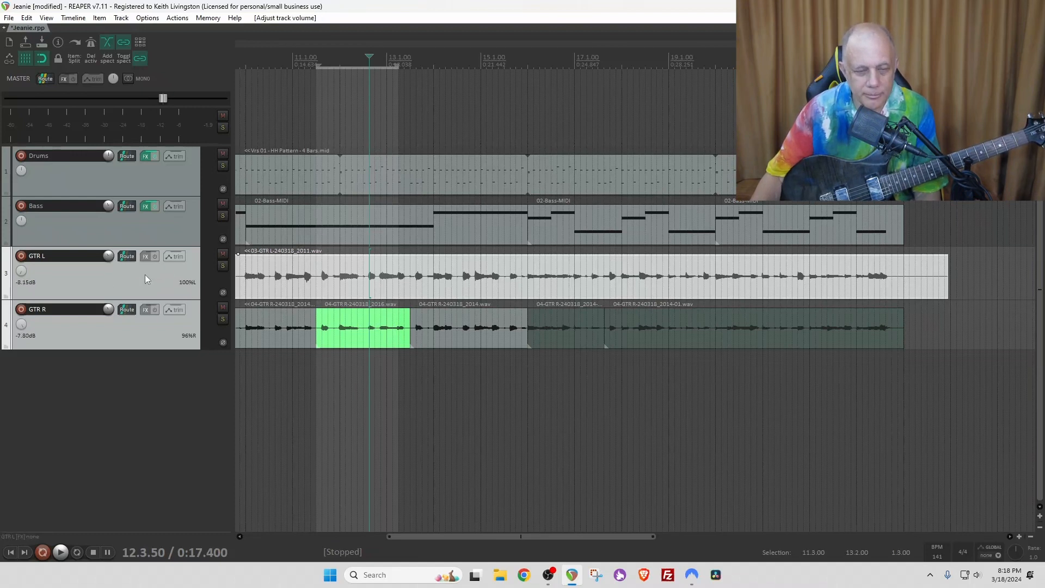
Add the VST3 NeuralAmpModeler plugin to the GTR L track
{"action": "left_click", "coordinate": [145, 275]}
{"action": "left_click", "coordinate": [147, 257]}
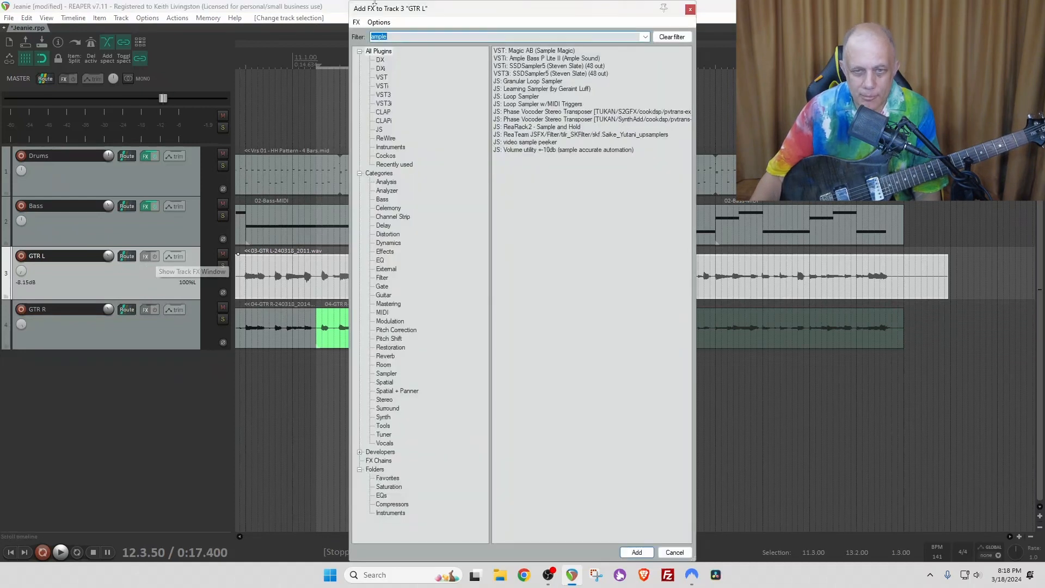
{"action": "type", "text": "neuraa"}
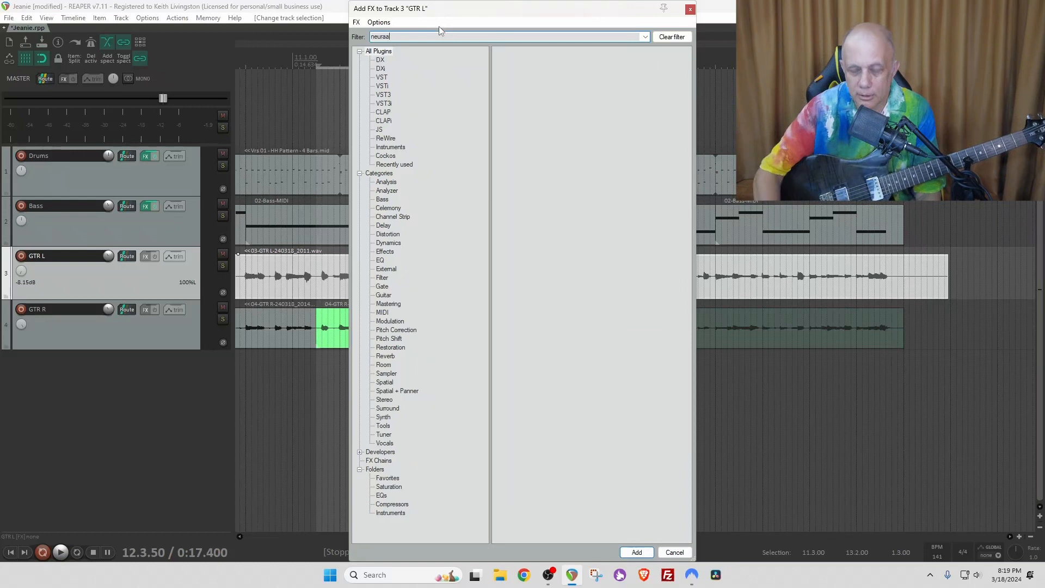
{"action": "key", "text": "BackSpace"}
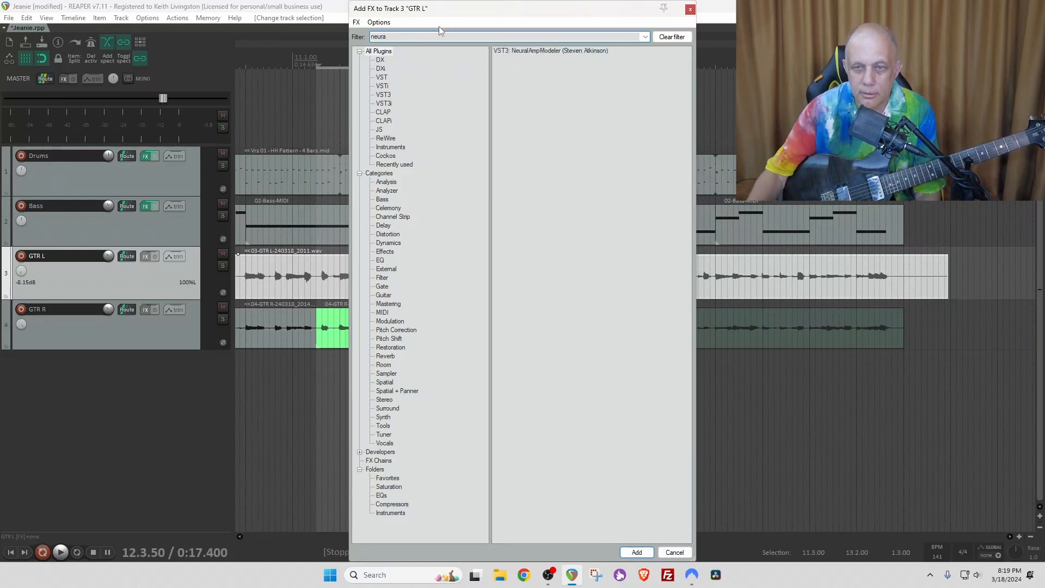
{"action": "double_click", "coordinate": [536, 51]}
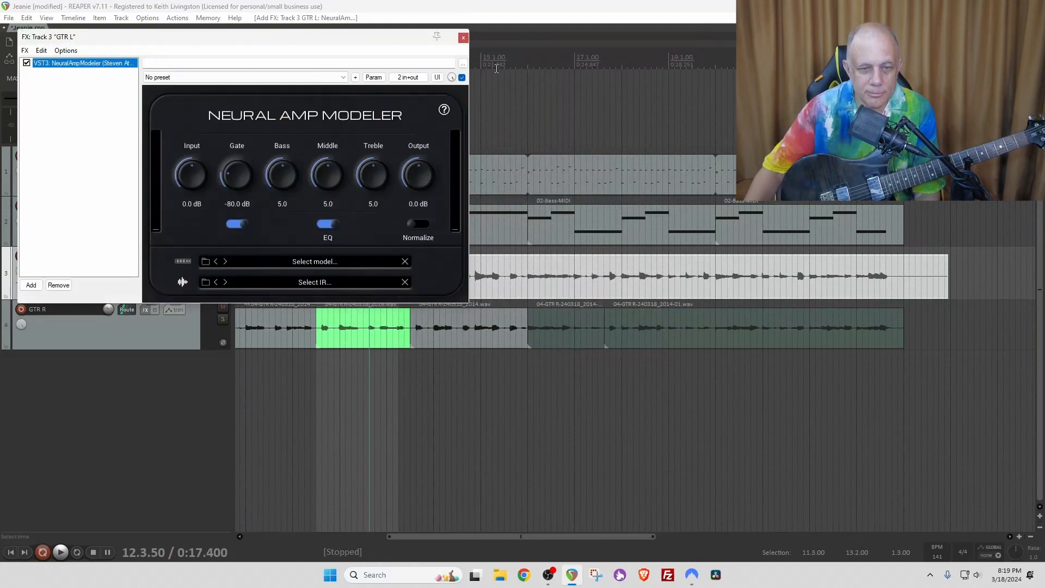
Load the 4 SLO30 Natural Rhythm Tighter model and the Emil Rohbe YouTube IR 48K impulse response into GTR L's amp modeler
{"action": "left_click", "coordinate": [206, 262]}
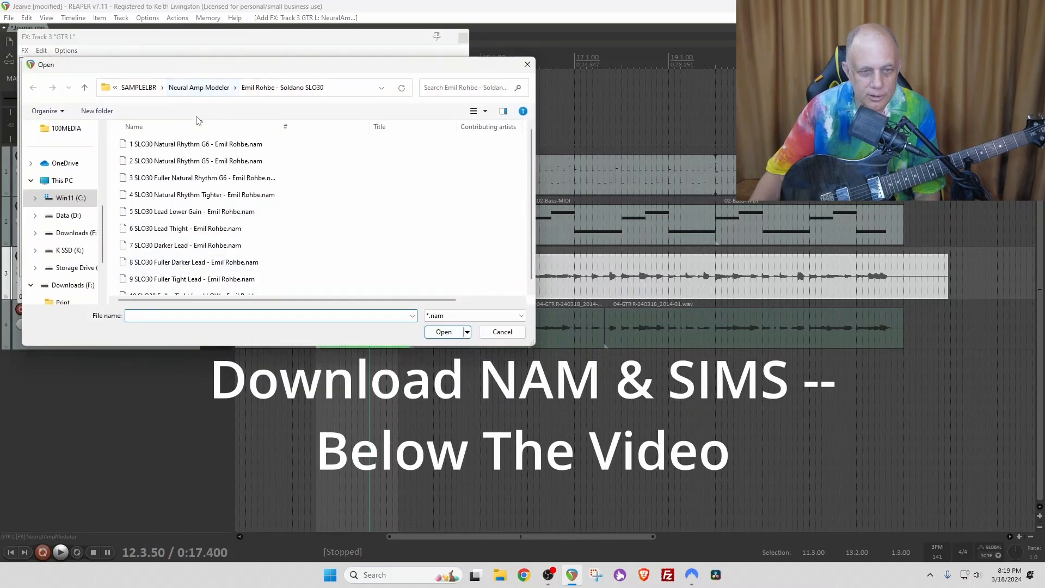
{"action": "double_click", "coordinate": [195, 195]}
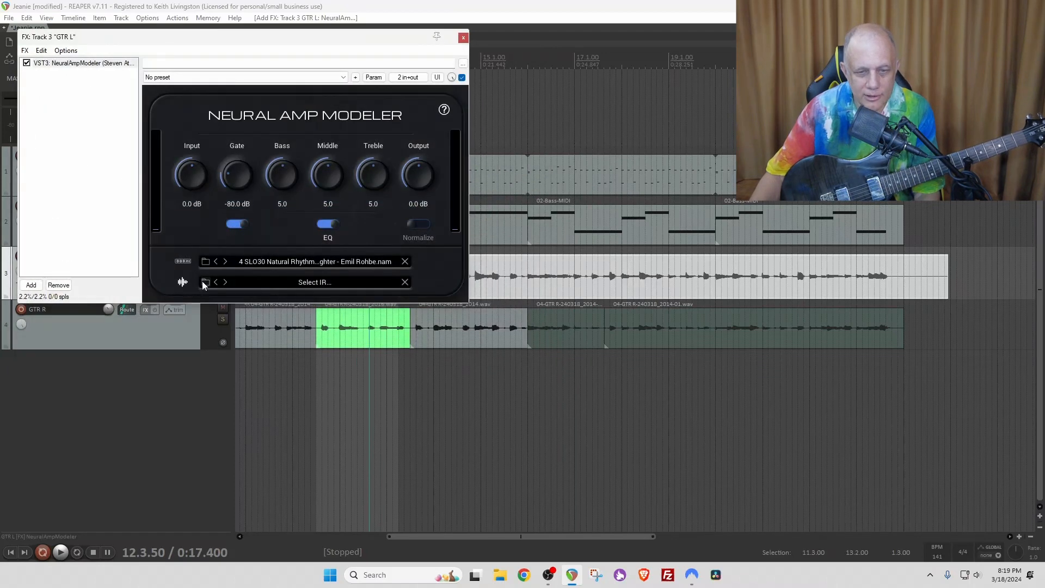
{"action": "left_click", "coordinate": [204, 282]}
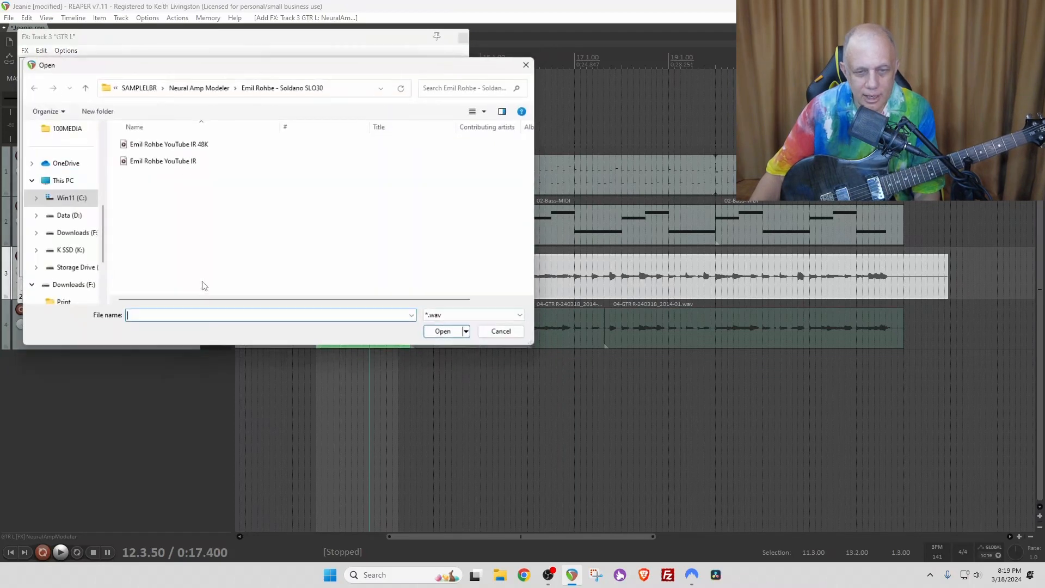
{"action": "double_click", "coordinate": [196, 145]}
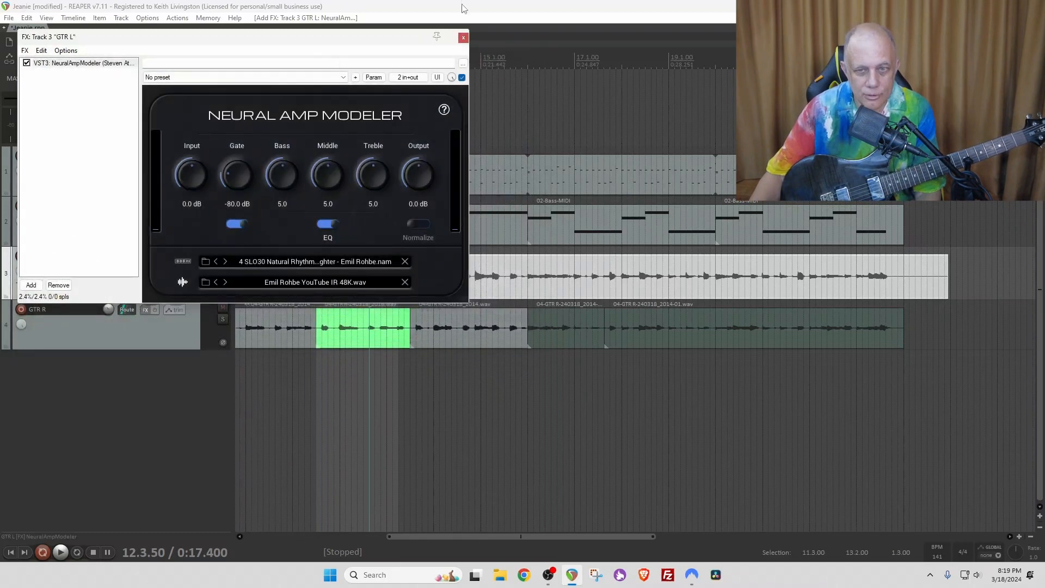
{"action": "left_click", "coordinate": [462, 38]}
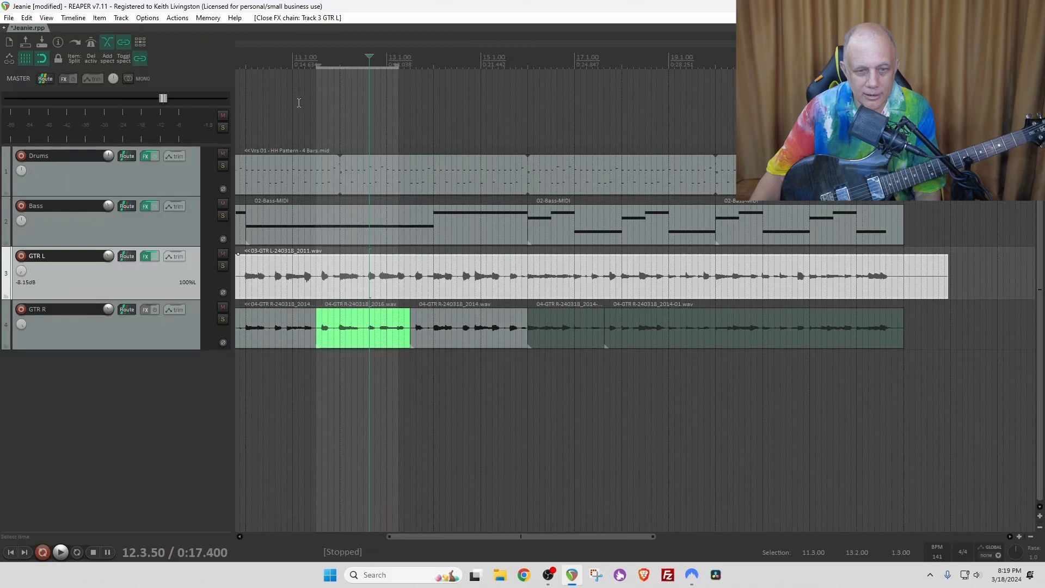
Audition GTR L soloed while lowering the amp modeler's input to about -6 dB, reducing its bass and raising its treble; unsolo the track
{"action": "left_click", "coordinate": [222, 265]}
{"action": "key", "text": "space"}
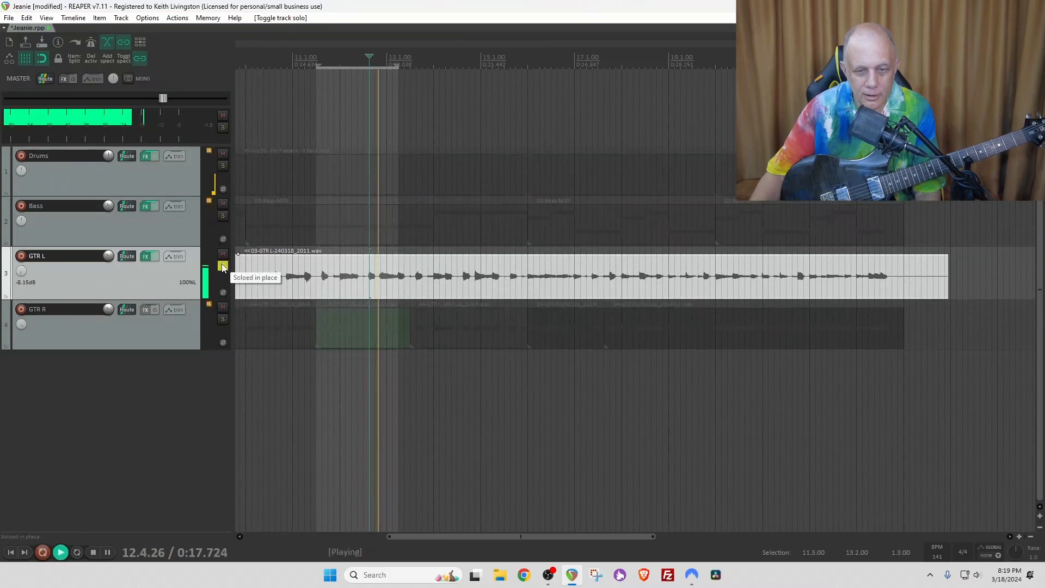
{"action": "left_click", "coordinate": [146, 255]}
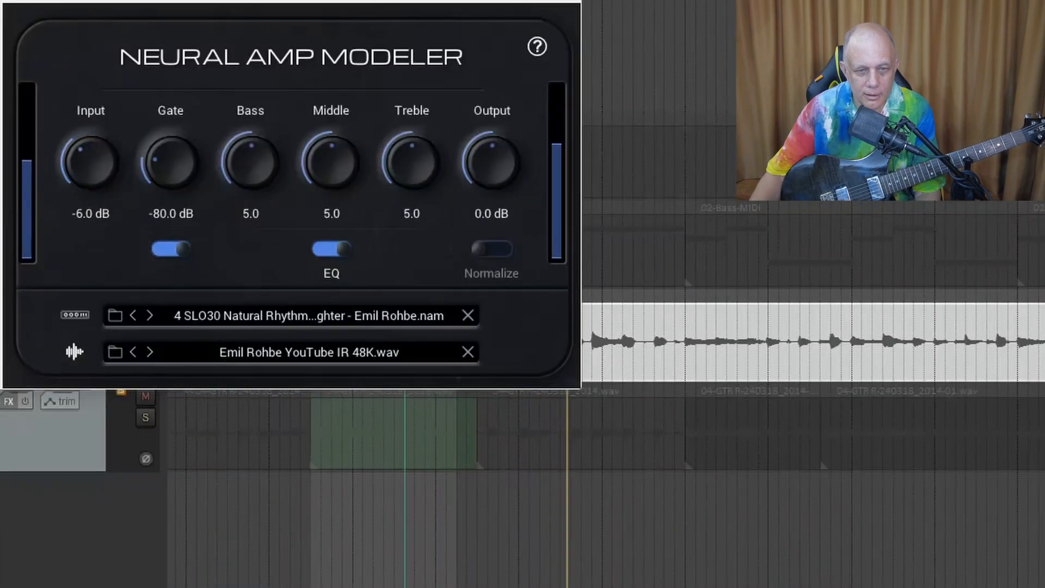
{"action": "left_click_drag", "start_coordinate": [92, 163], "coordinate": [91, 227]}
{"action": "left_click_drag", "start_coordinate": [242, 158], "coordinate": [243, 187]}
{"action": "left_click_drag", "start_coordinate": [411, 160], "coordinate": [411, 137]}
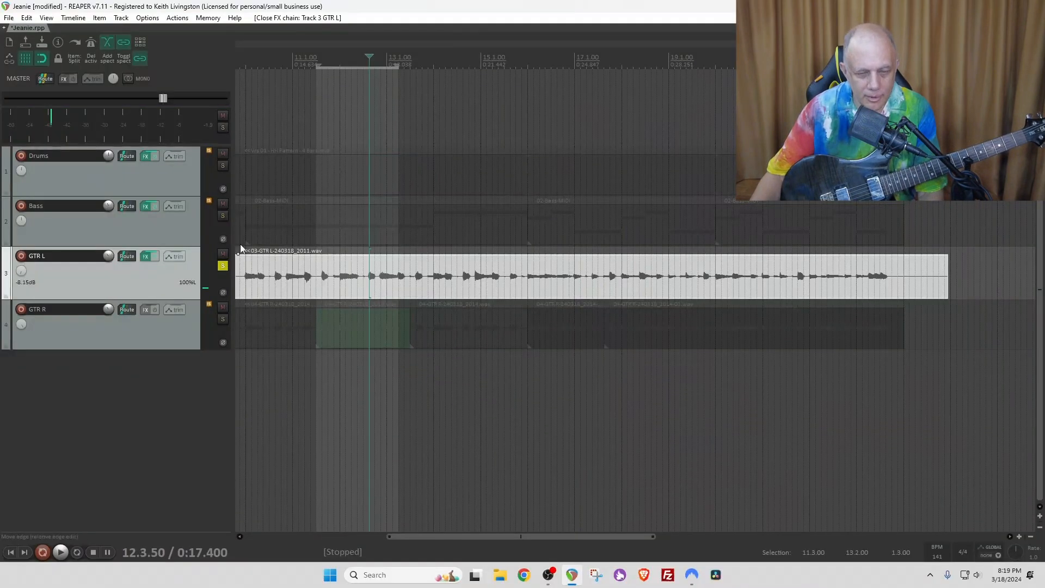
{"action": "left_click", "coordinate": [223, 266]}
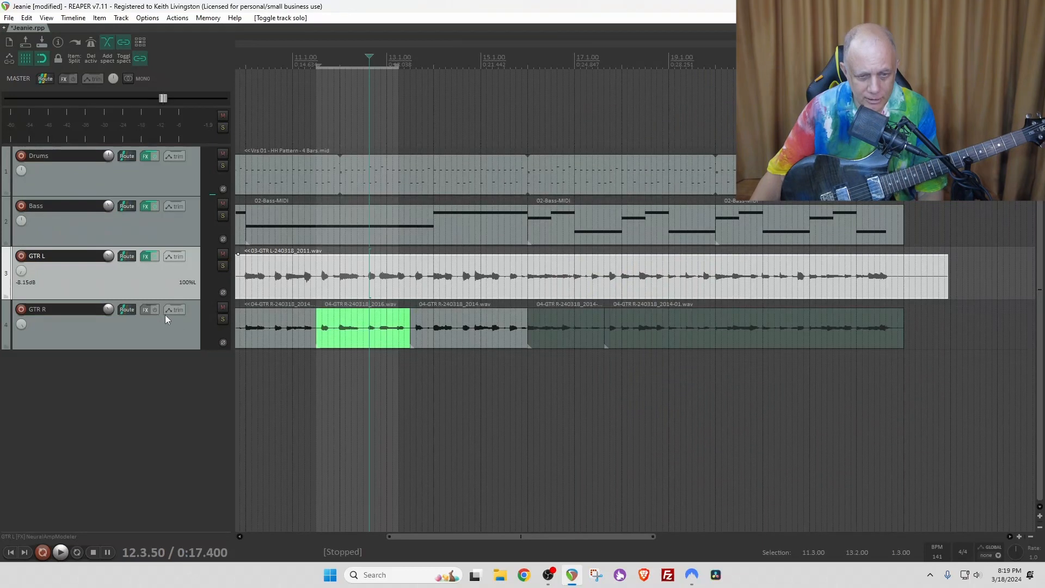
{"action": "left_click", "coordinate": [144, 311]}
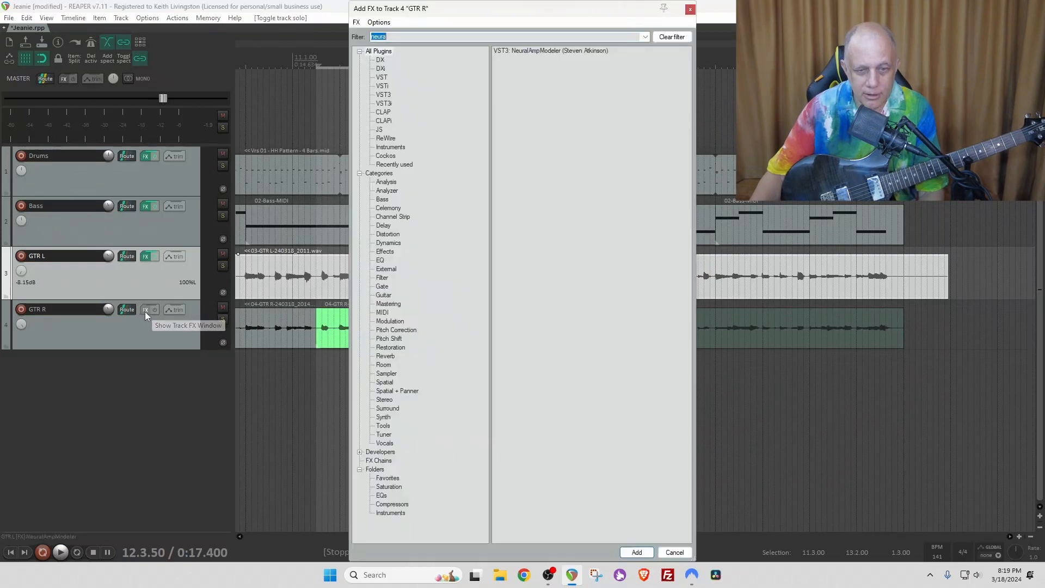
{"action": "double_click", "coordinate": [528, 51]}
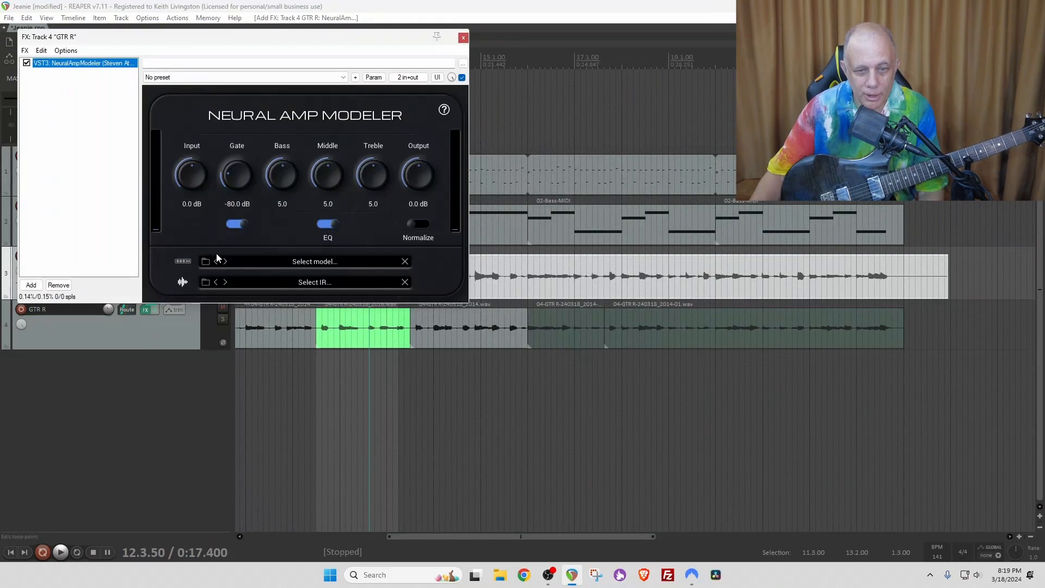
{"action": "left_click", "coordinate": [205, 261]}
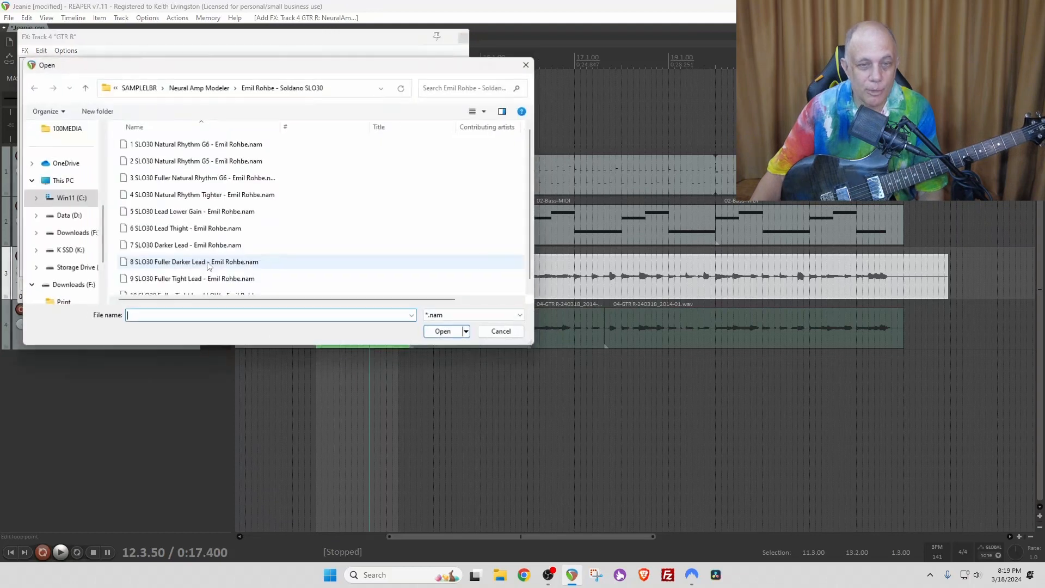
{"action": "left_click", "coordinate": [199, 87]}
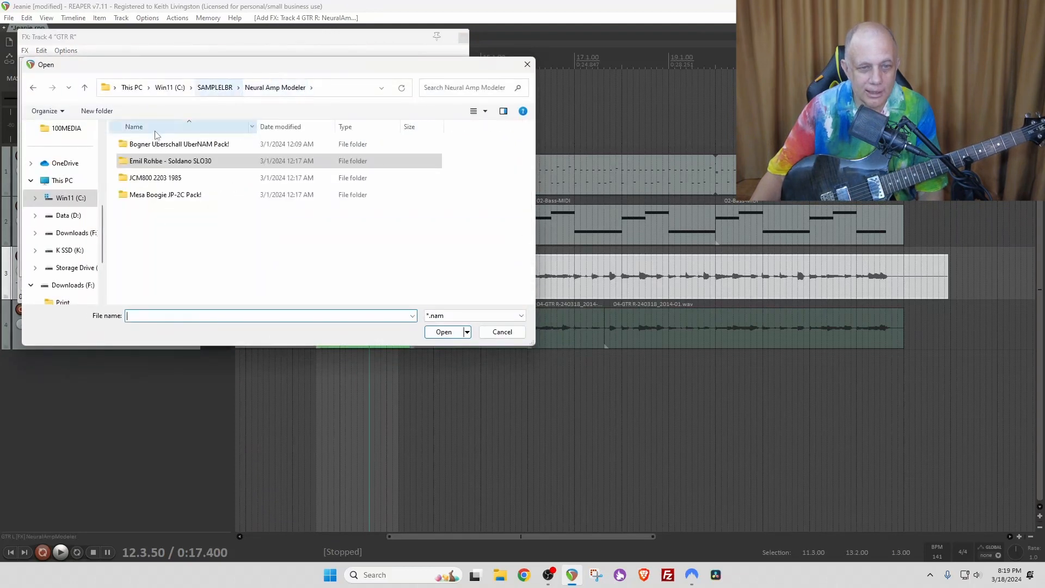
{"action": "double_click", "coordinate": [155, 178]}
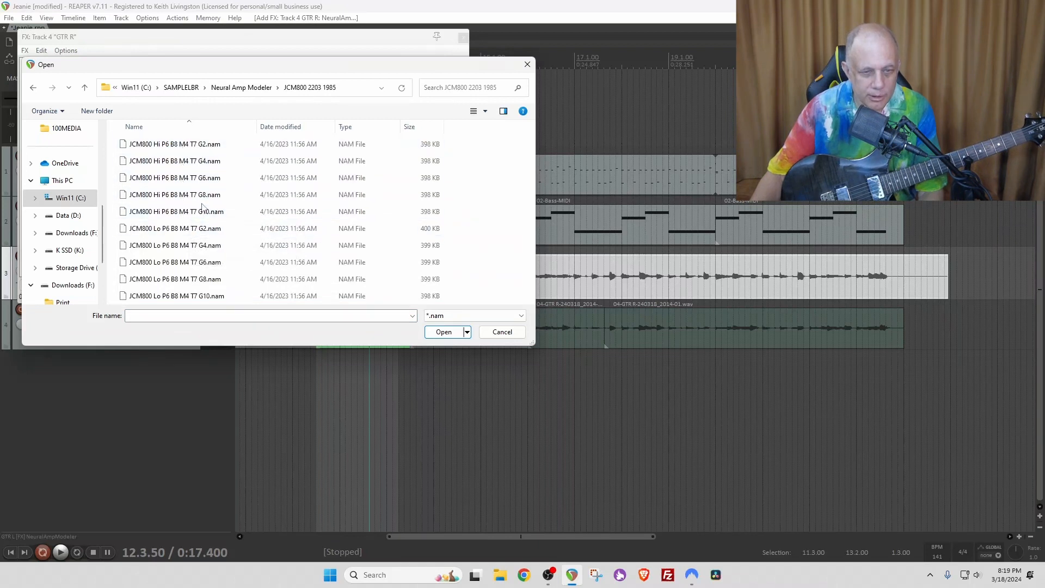
{"action": "double_click", "coordinate": [161, 229]}
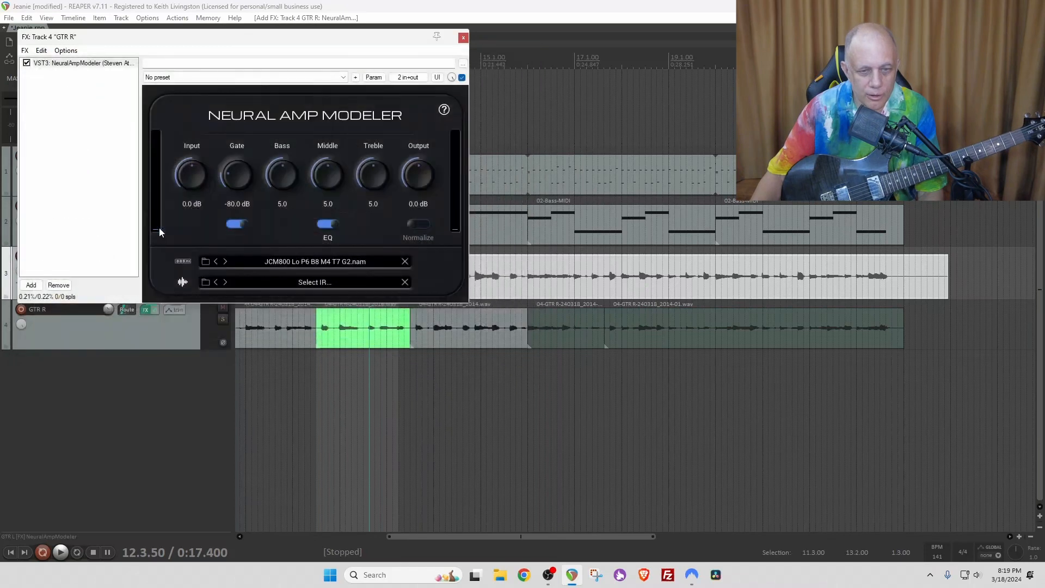
Load the Mesa_OS_4x12_57_m160.wav impulse response from the Speaker IRs folder into GTR R's amp modeler
{"action": "left_click", "coordinate": [205, 282]}
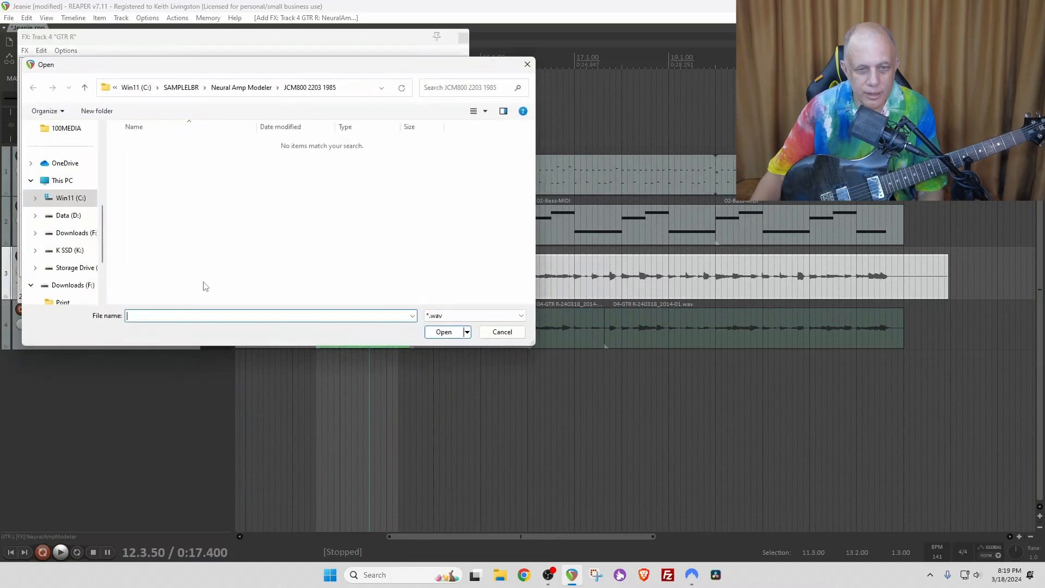
{"action": "left_click", "coordinate": [197, 91]}
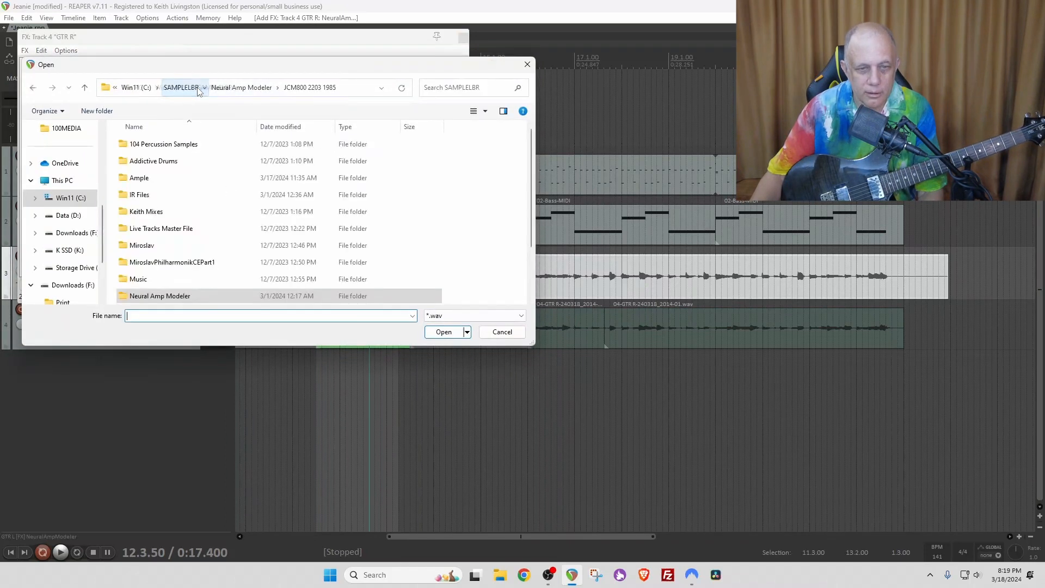
{"action": "left_click", "coordinate": [139, 195]}
{"action": "double_click", "coordinate": [139, 194]}
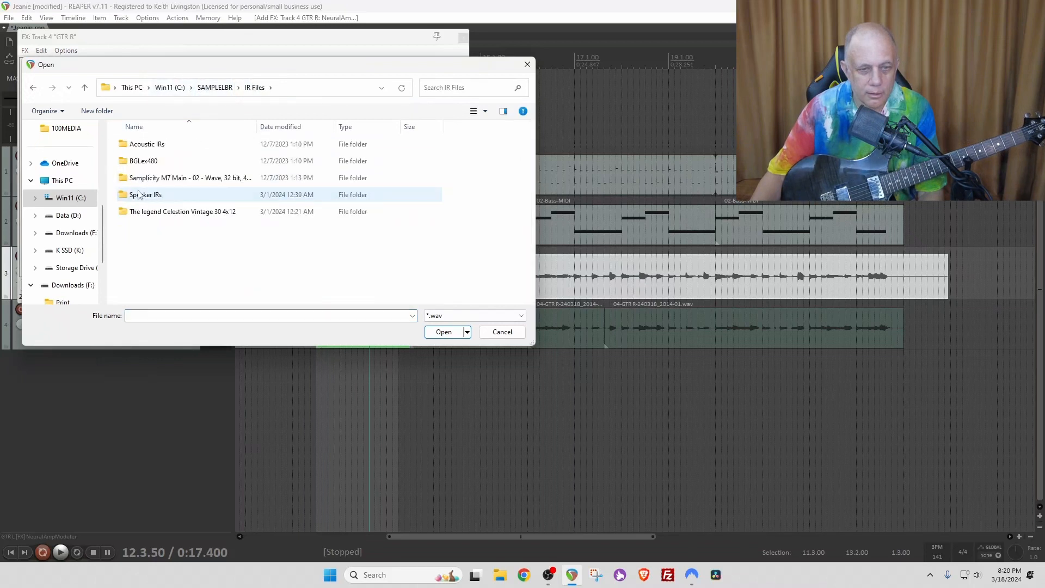
{"action": "double_click", "coordinate": [143, 197]}
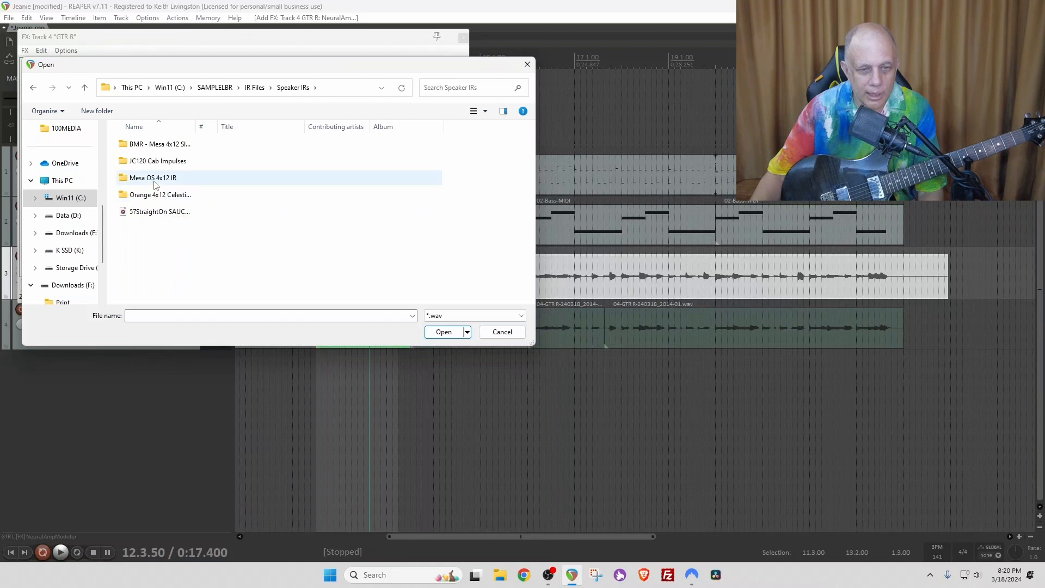
{"action": "double_click", "coordinate": [154, 178]}
{"action": "double_click", "coordinate": [157, 144]}
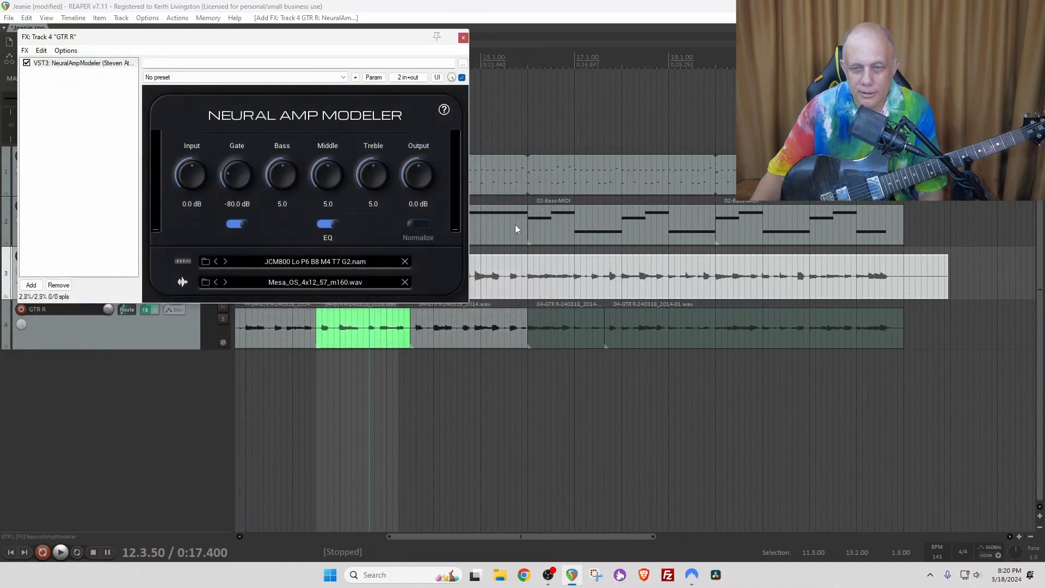
{"action": "left_click", "coordinate": [463, 37]}
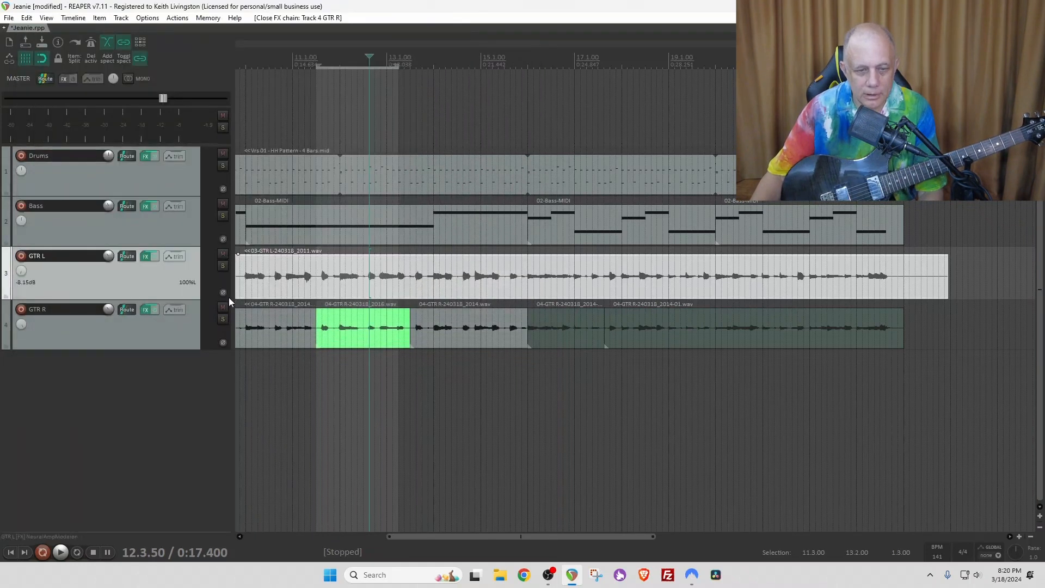
Solo and audition GTR R, and replace its amp modeler's impulse response with Orange 4x12 V30 shure57 cn.wav
{"action": "left_click", "coordinate": [222, 319]}
{"action": "key", "text": "space"}
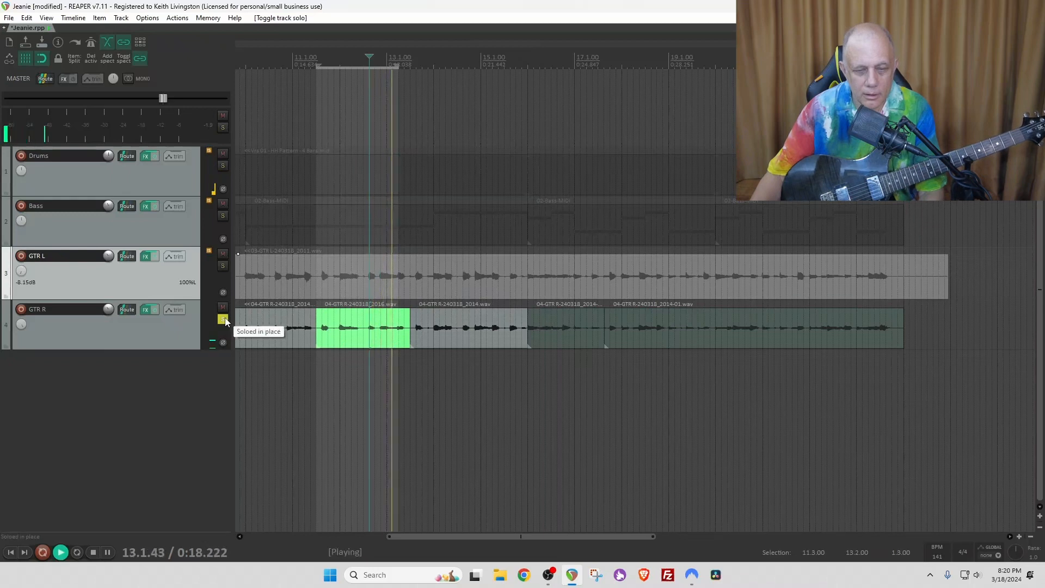
{"action": "left_click", "coordinate": [149, 311]}
{"action": "key", "text": "space"}
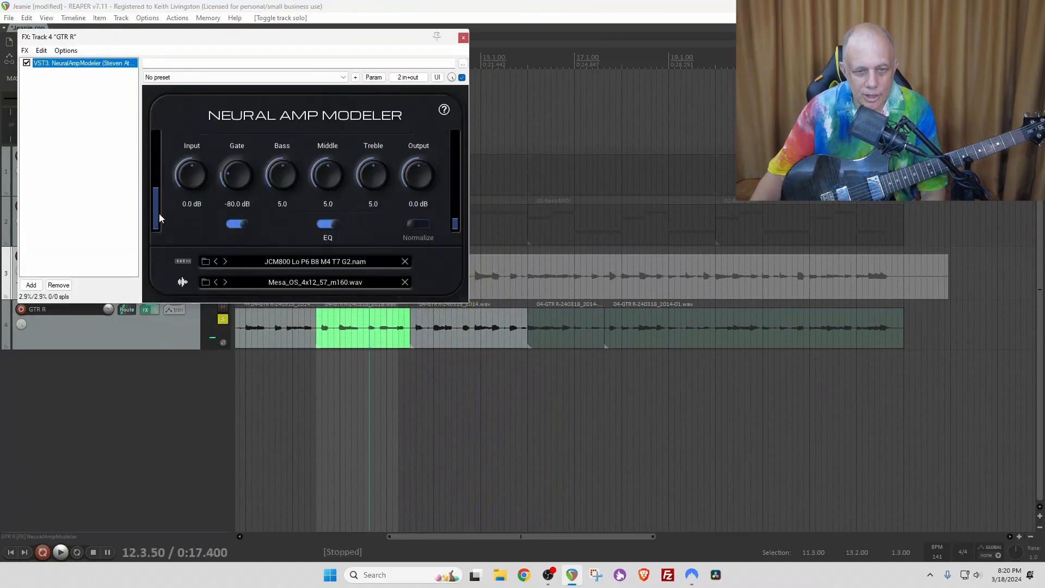
{"action": "left_click", "coordinate": [206, 282]}
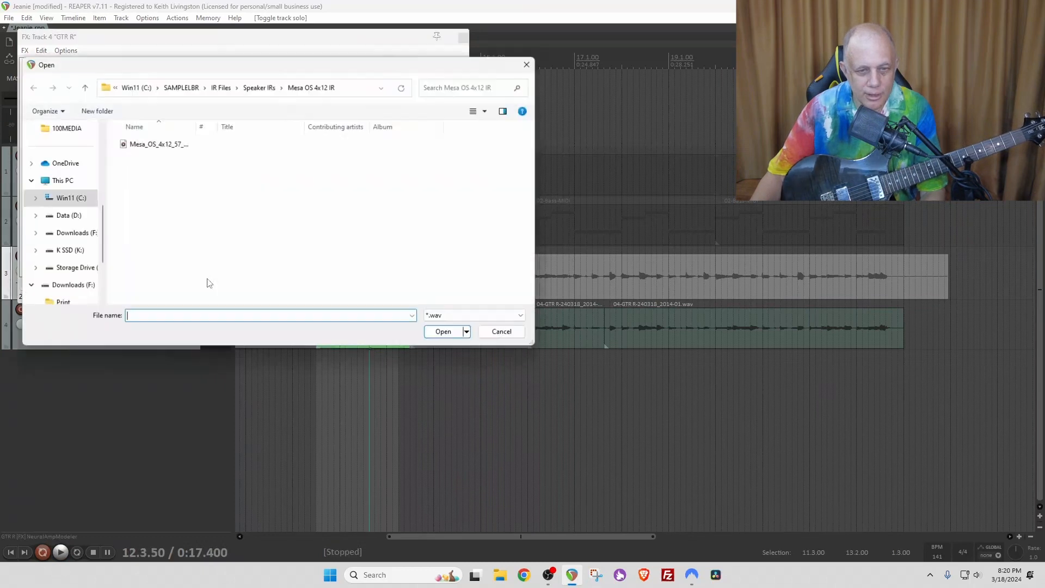
{"action": "left_click", "coordinate": [252, 90]}
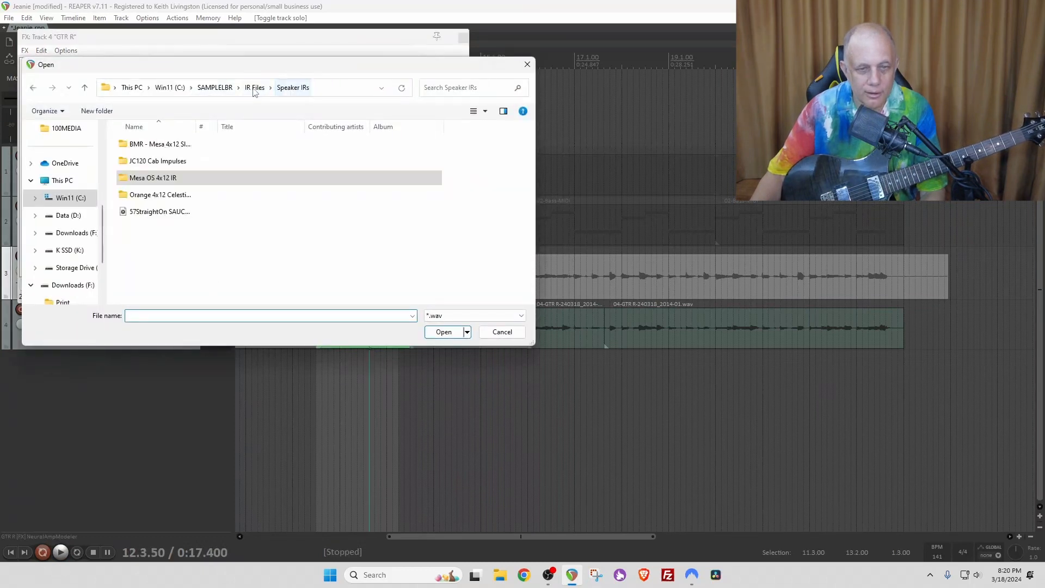
{"action": "double_click", "coordinate": [153, 200]}
{"action": "double_click", "coordinate": [155, 146]}
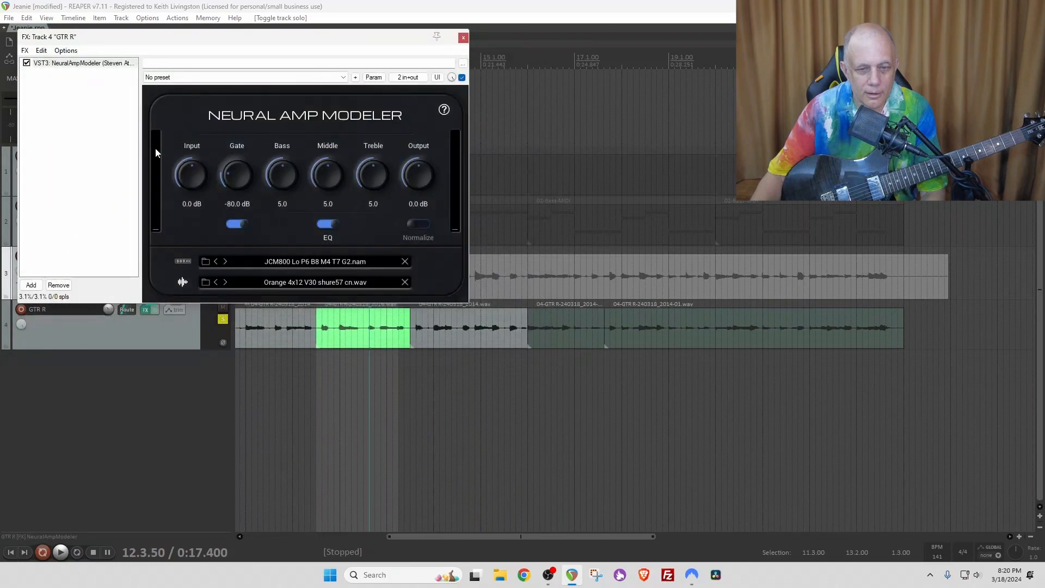
Replace GTR R's amp model with JCM800 Hi P6 B8 M4 T7 G4.nam, playing the track before and after the swap
{"action": "key", "text": "space"}
{"action": "key", "text": "space"}
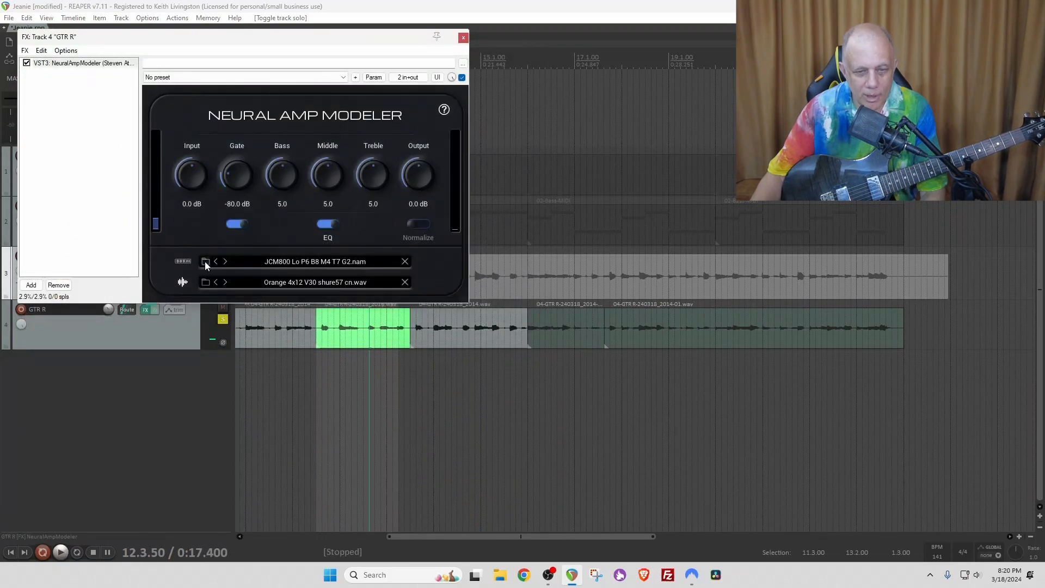
{"action": "left_click", "coordinate": [206, 263]}
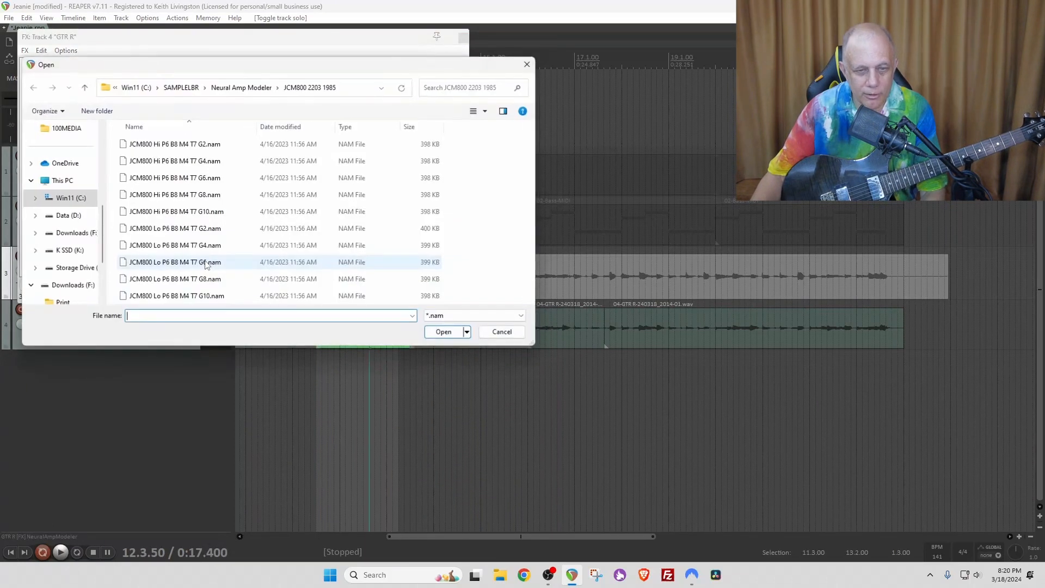
{"action": "double_click", "coordinate": [171, 161]}
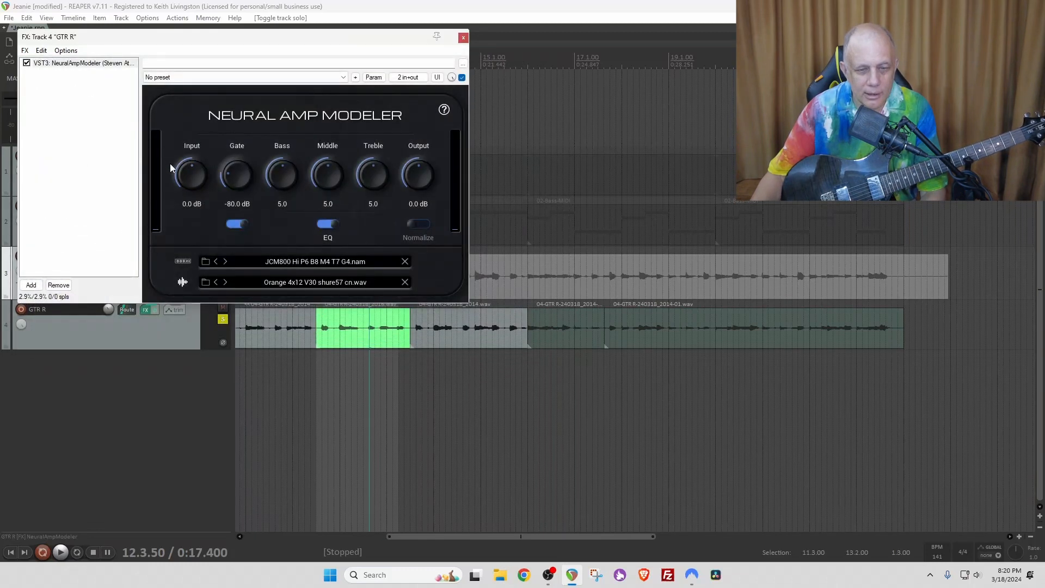
{"action": "key", "text": "space"}
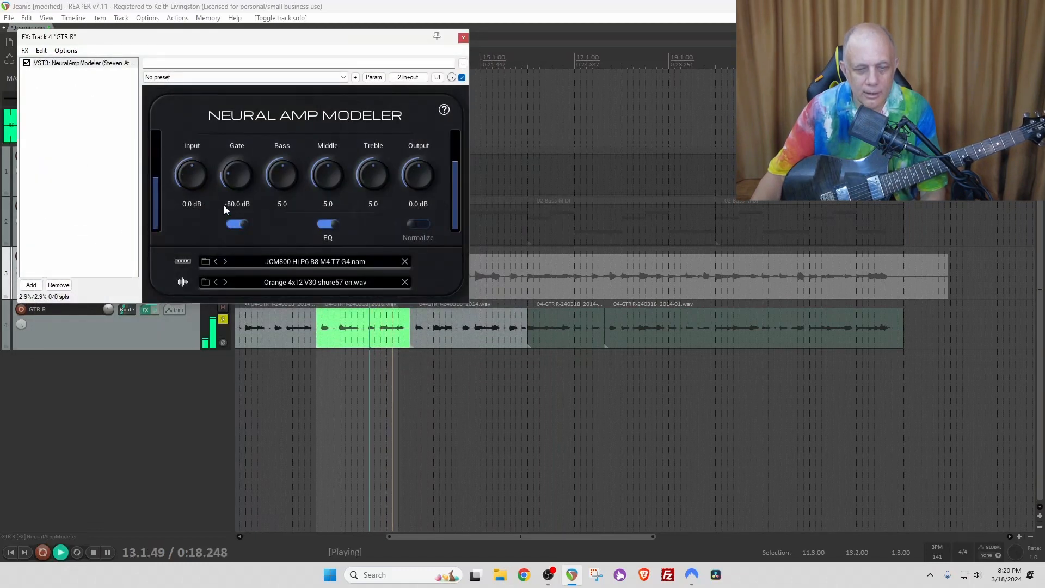
{"action": "left_click", "coordinate": [463, 38]}
Solo GTR L alongside GTR R to hear both guitars together, and stop playback with both tracks unsoloed
{"action": "left_click", "coordinate": [223, 265]}
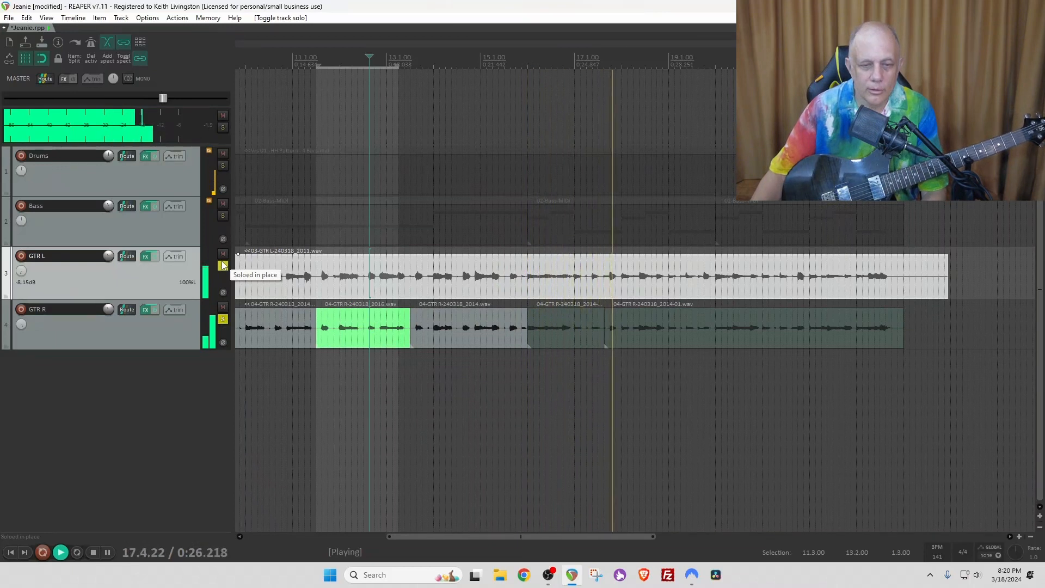
{"action": "left_click", "coordinate": [223, 265]}
{"action": "key", "text": "space"}
{"action": "left_click", "coordinate": [223, 319]}
Play the full mix from 3.4.00 and set the GTR R track volume to -8.70 dB
{"action": "scroll", "coordinate": [315, 289], "scroll_direction": "down", "scroll_amount": 4}
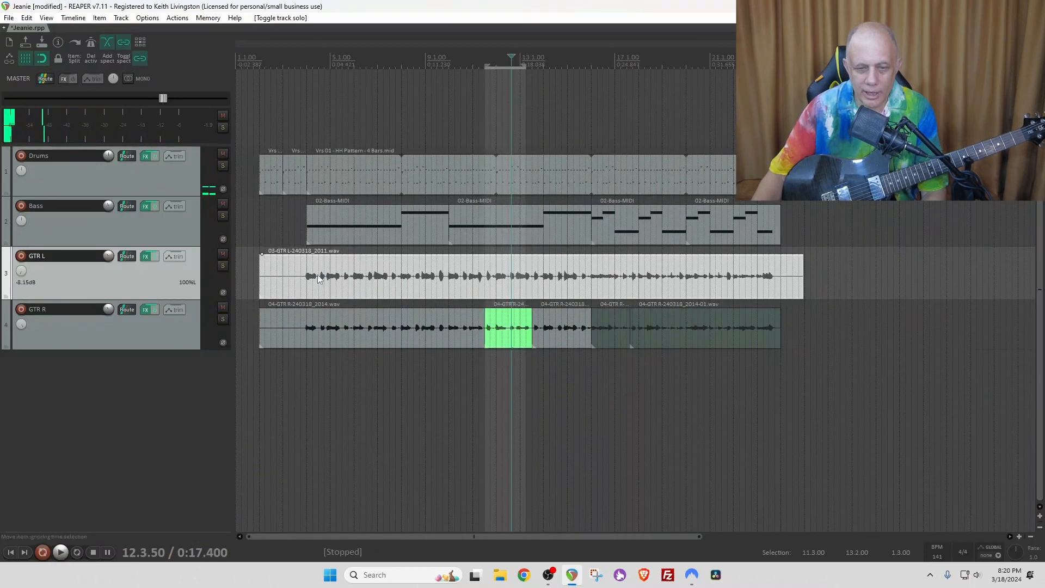
{"action": "left_click", "coordinate": [301, 133]}
{"action": "key", "text": "space"}
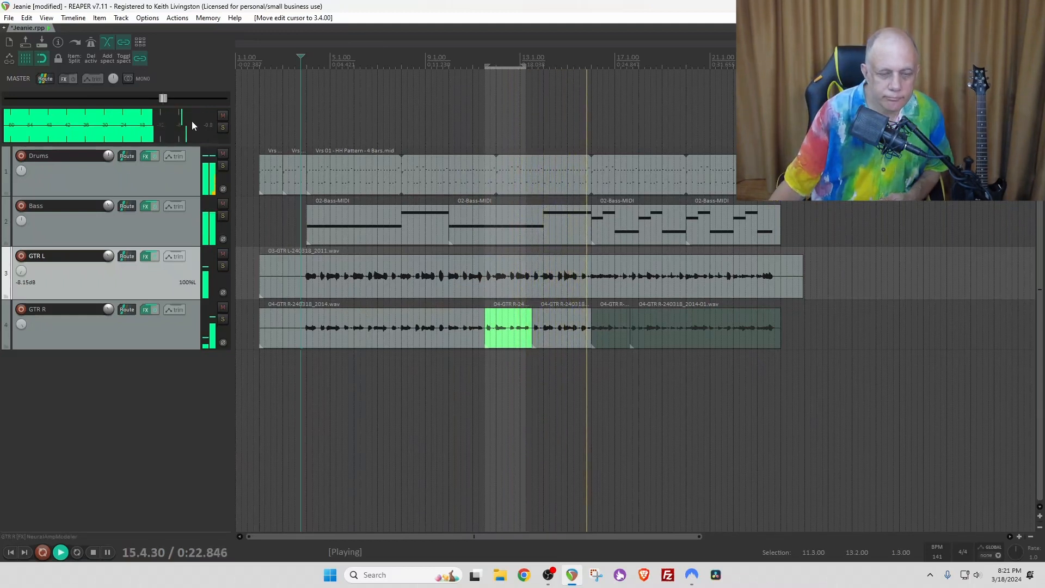
{"action": "mouse_move", "coordinate": [108, 311]}
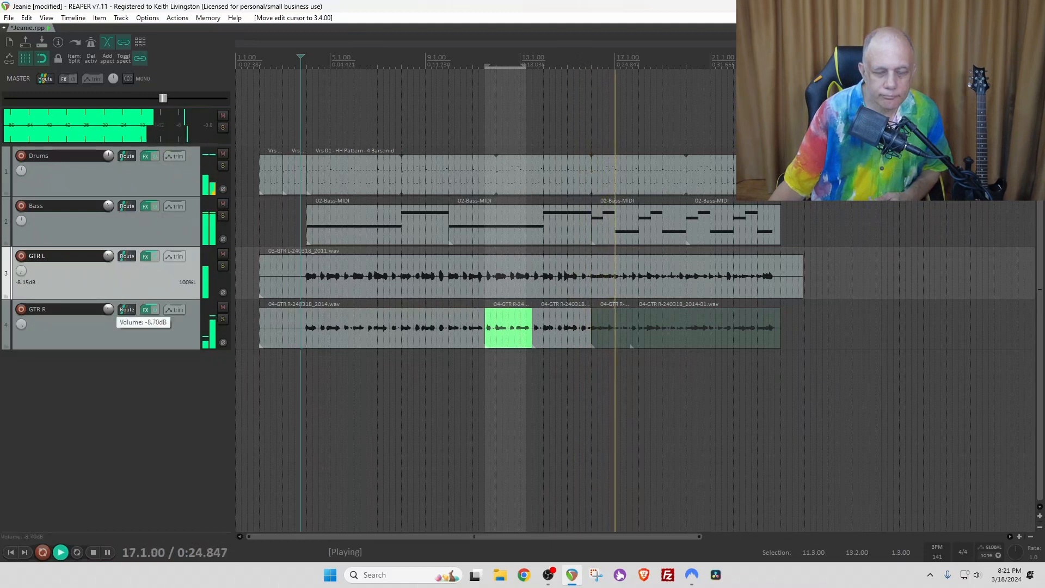
{"action": "left_click", "coordinate": [109, 311]}
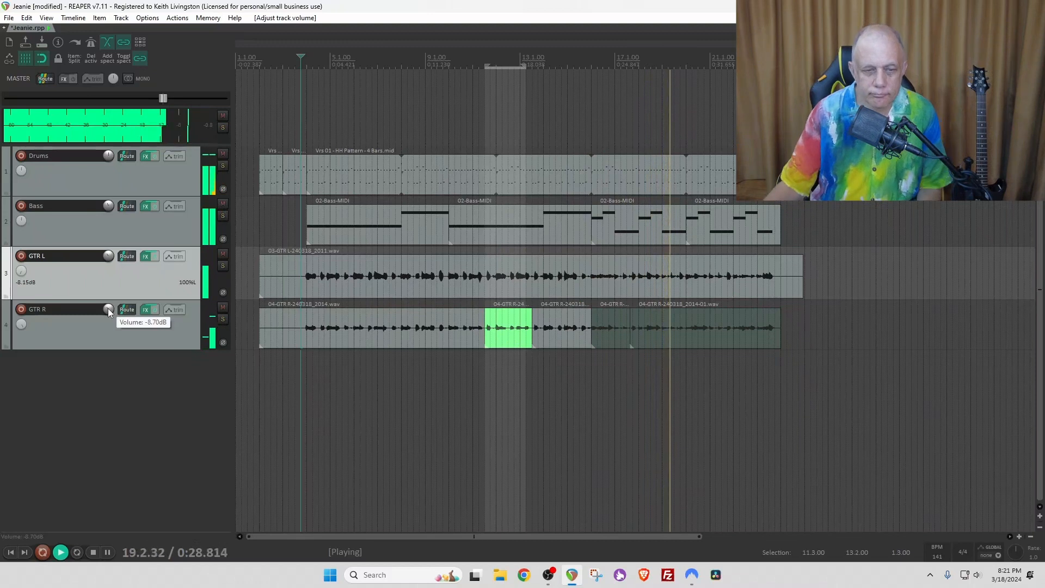
Lower both guitar tracks together to -9.69 dB for GTR L and -10.24 dB for GTR R, and stop playback
{"action": "left_click", "coordinate": [102, 322], "text": "ctrl"}
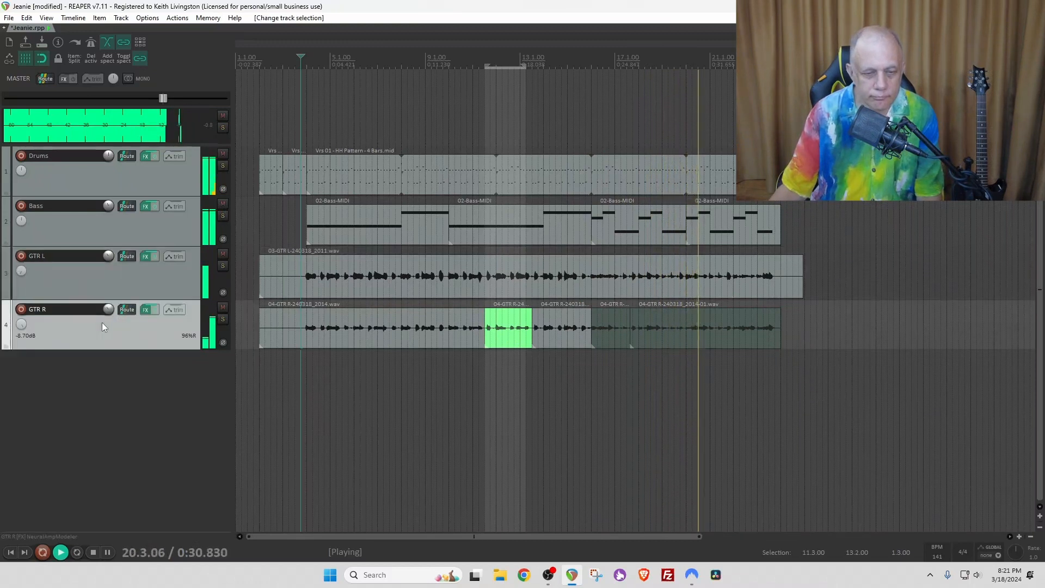
{"action": "left_click_drag", "start_coordinate": [108, 256], "coordinate": [108, 262]}
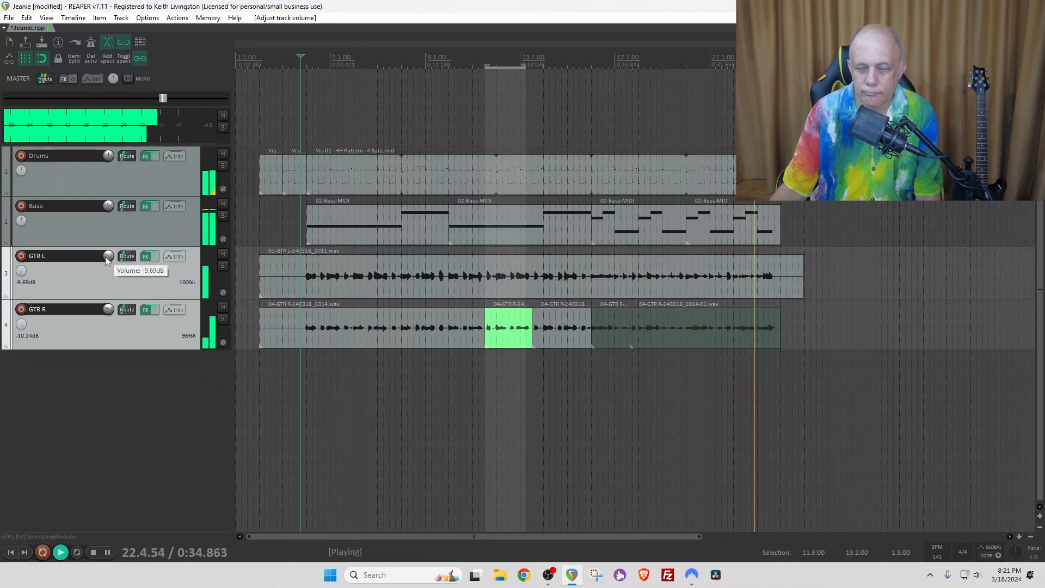
{"action": "key", "text": "space"}
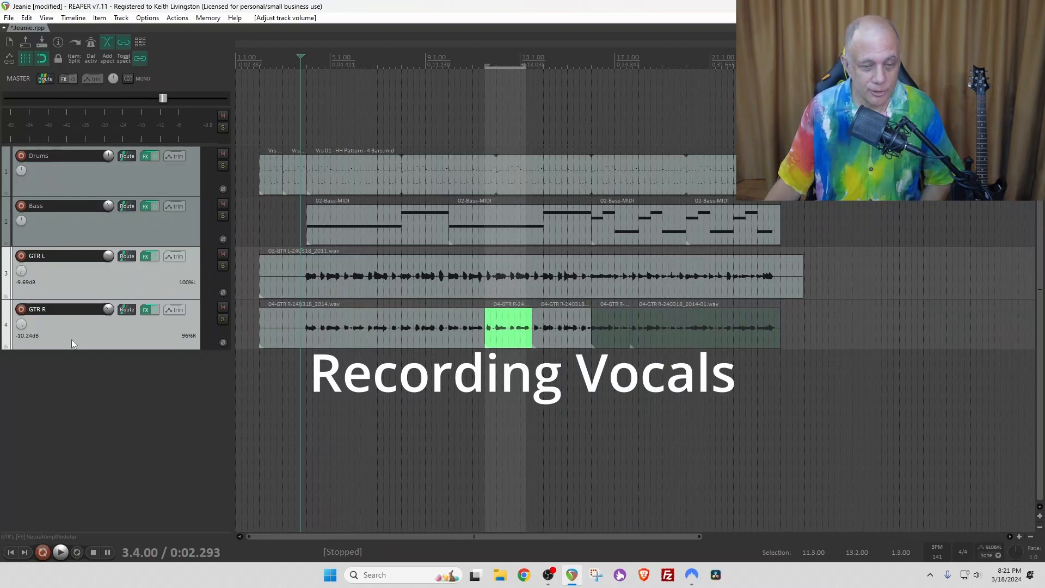
Add a new track below GTR R, reduce GTR R's track height, and name the new track Vox
{"action": "double_click", "coordinate": [105, 371]}
{"action": "left_click", "coordinate": [116, 345]}
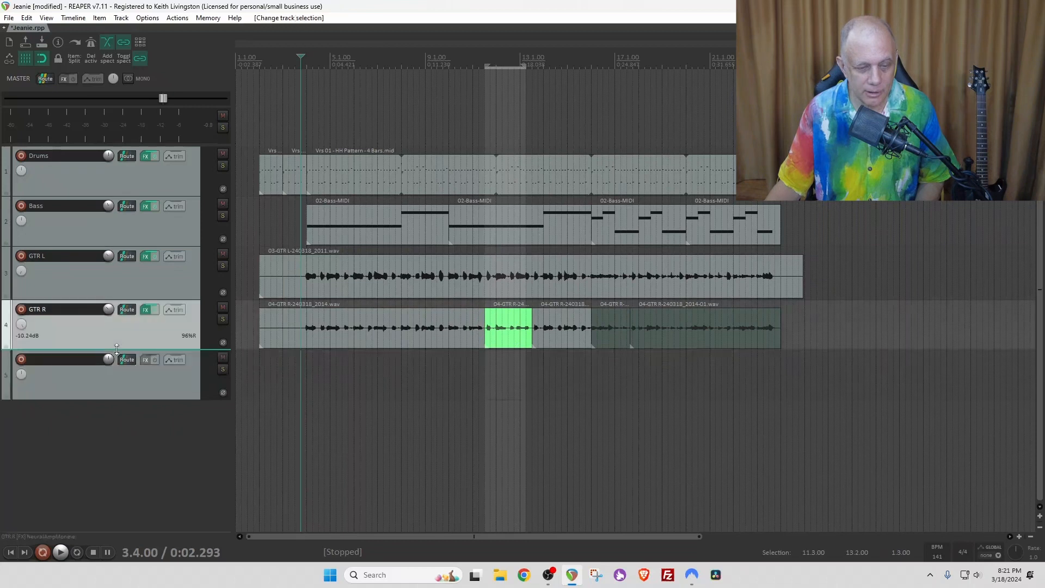
{"action": "double_click", "coordinate": [85, 339]}
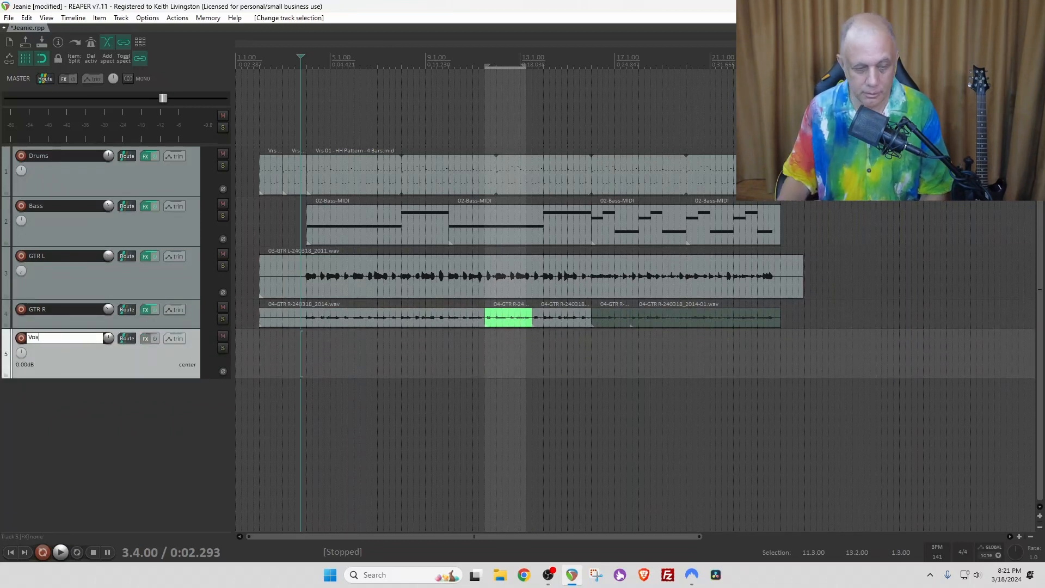
{"action": "type", "text": "Vox"}
Arm the Vox track for recording and set its mono input to Mic | Line 2
{"action": "left_click", "coordinate": [22, 338]}
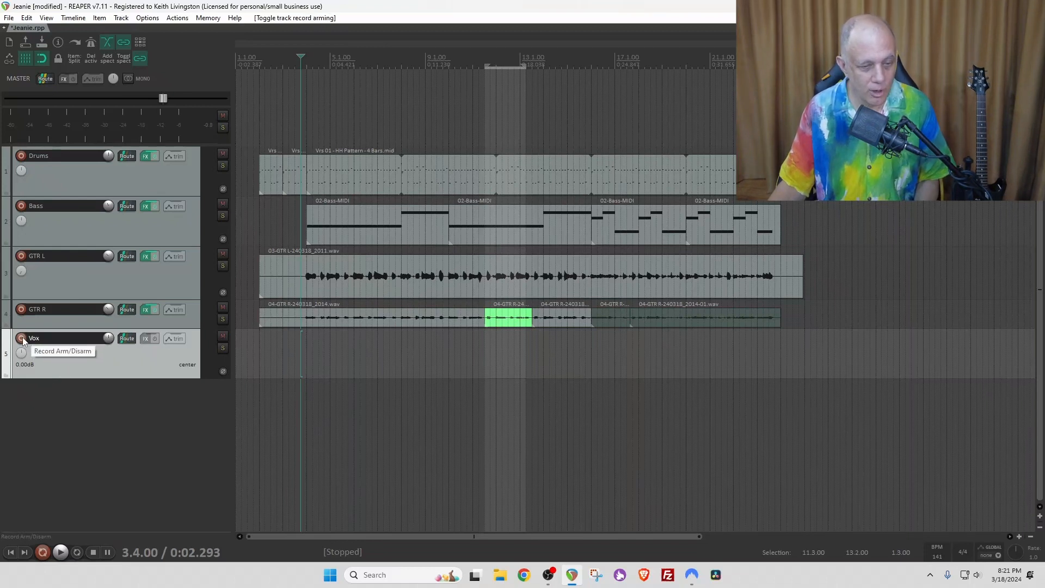
{"action": "left_click", "coordinate": [22, 338]}
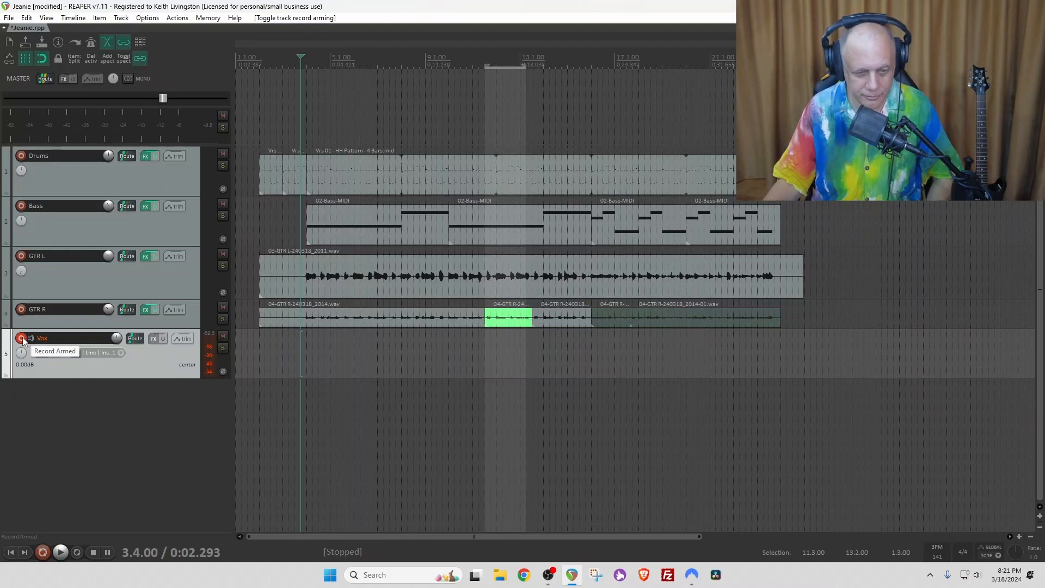
{"action": "left_click", "coordinate": [119, 352]}
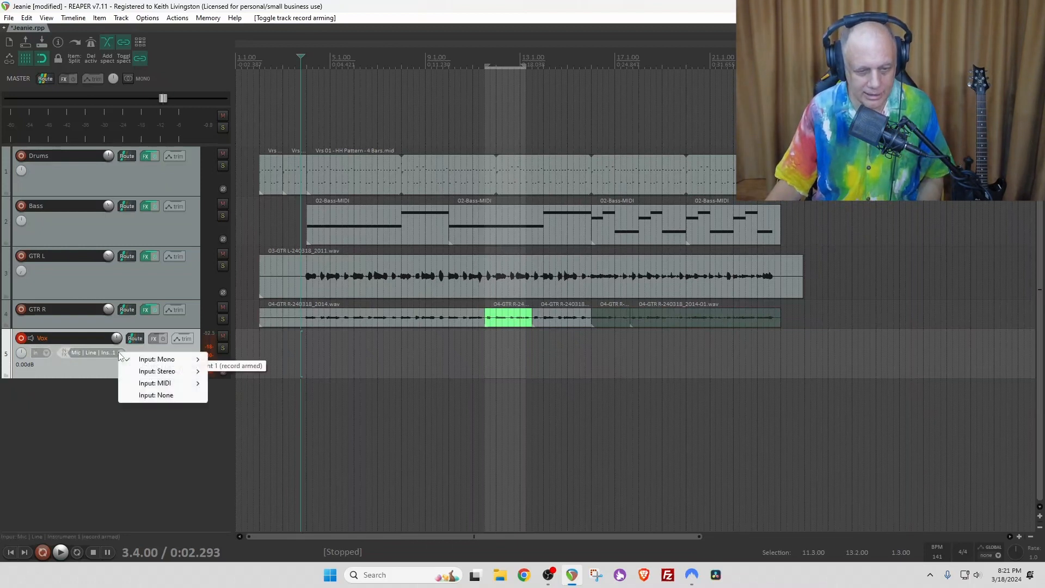
{"action": "mouse_move", "coordinate": [158, 360]}
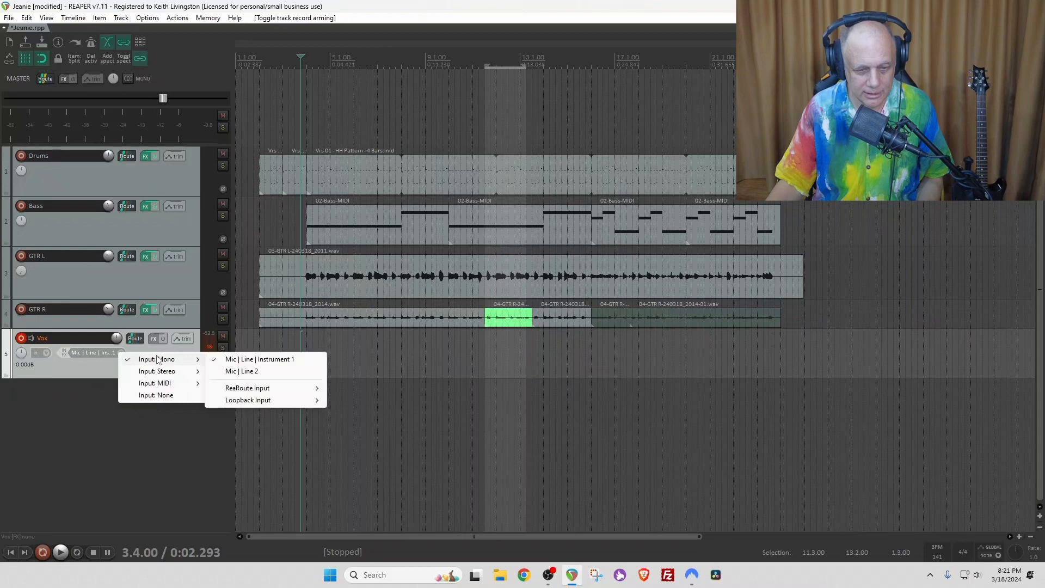
{"action": "left_click", "coordinate": [240, 372]}
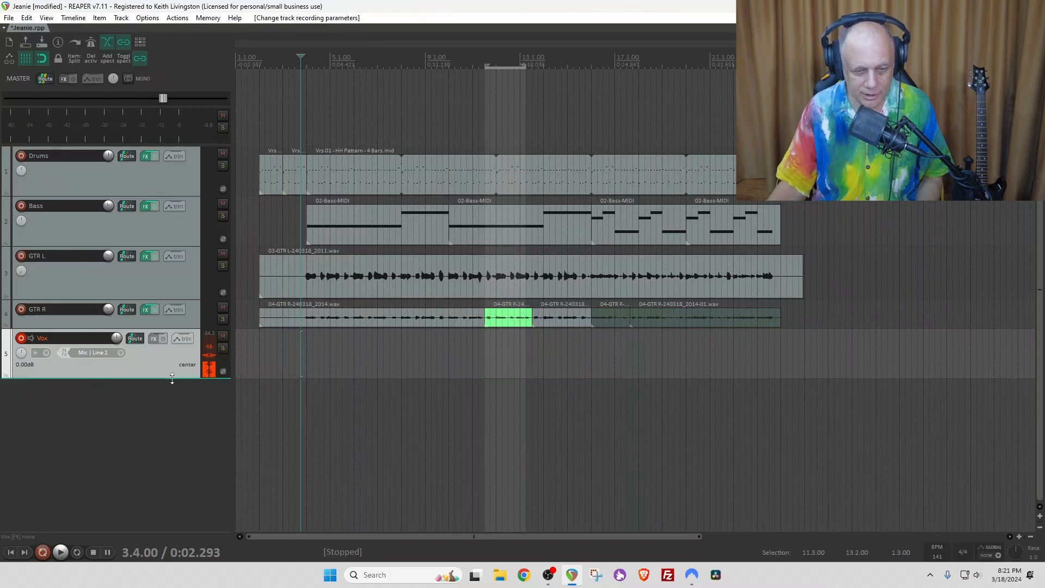
Make the Vox track taller and turn on its record monitoring
{"action": "left_click_drag", "start_coordinate": [172, 378], "coordinate": [172, 447]}
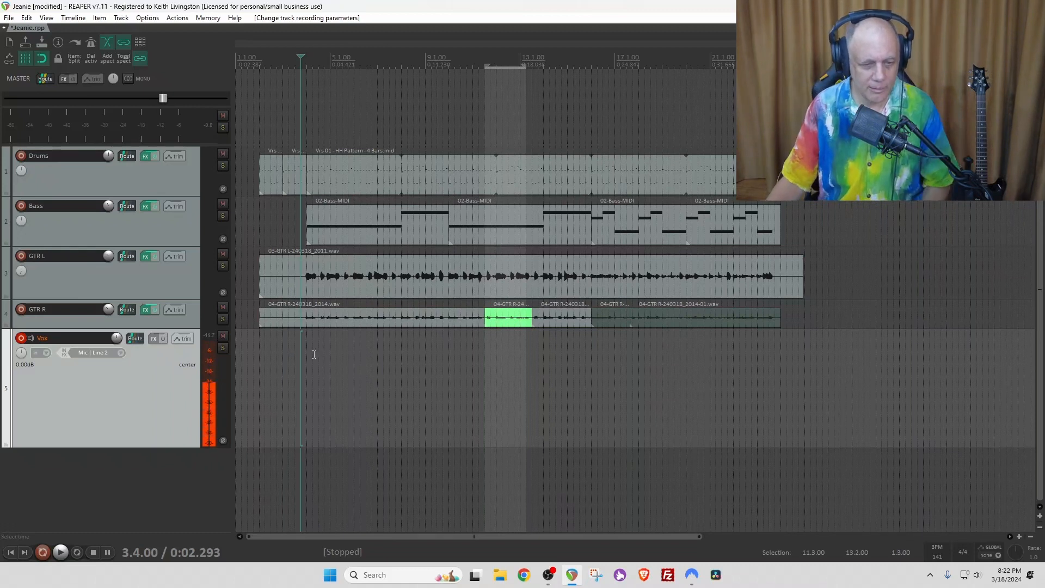
{"action": "left_click", "coordinate": [32, 339]}
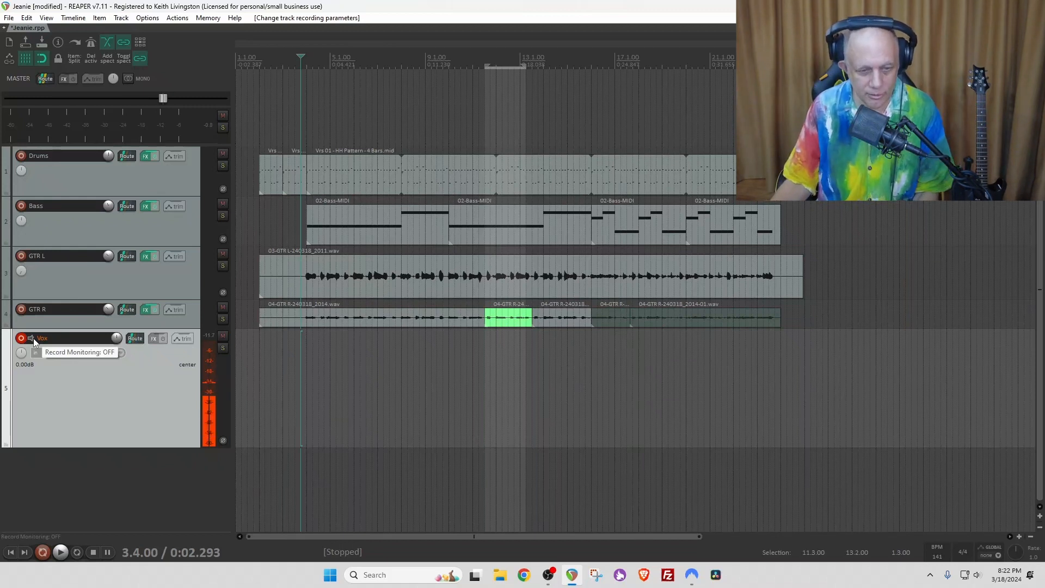
{"action": "left_click", "coordinate": [33, 338]}
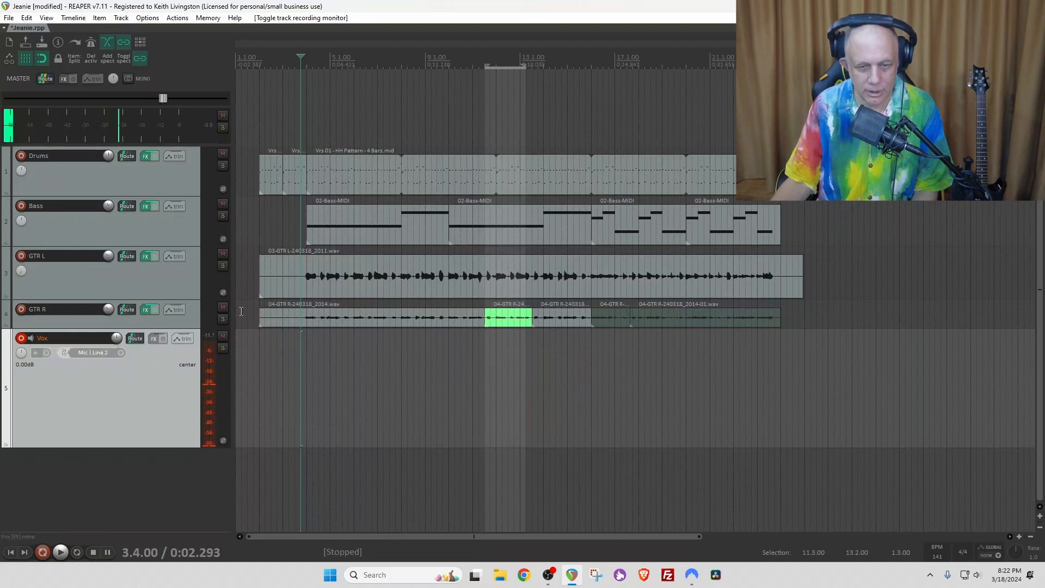
Place the edit cursor at 2.1.00 and switch the record mode from time selection auto punch to normal
{"action": "scroll", "coordinate": [241, 311], "scroll_direction": "down", "scroll_amount": 1}
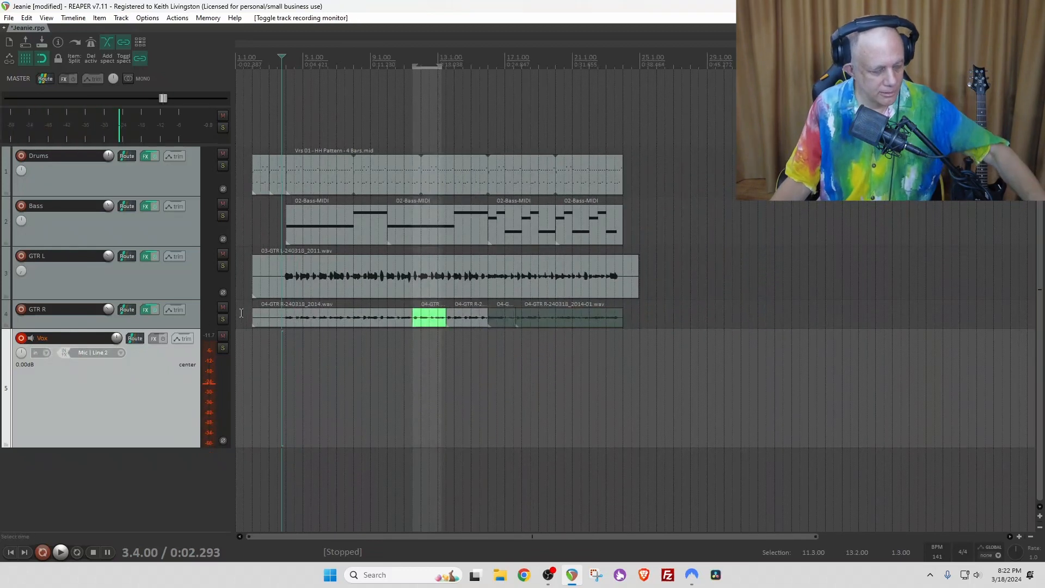
{"action": "scroll", "coordinate": [241, 313], "scroll_direction": "up", "scroll_amount": 5}
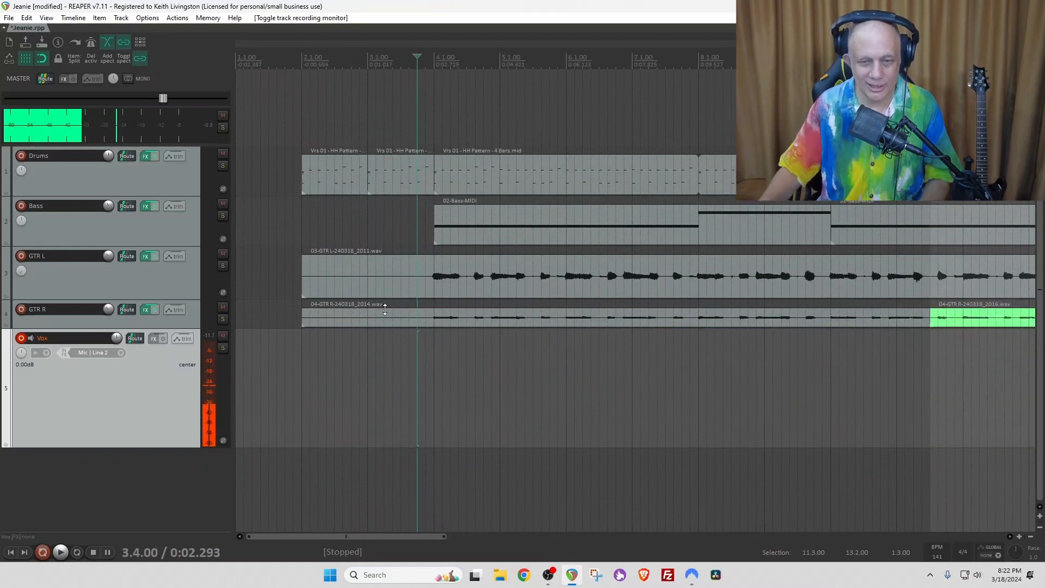
{"action": "left_click", "coordinate": [303, 376]}
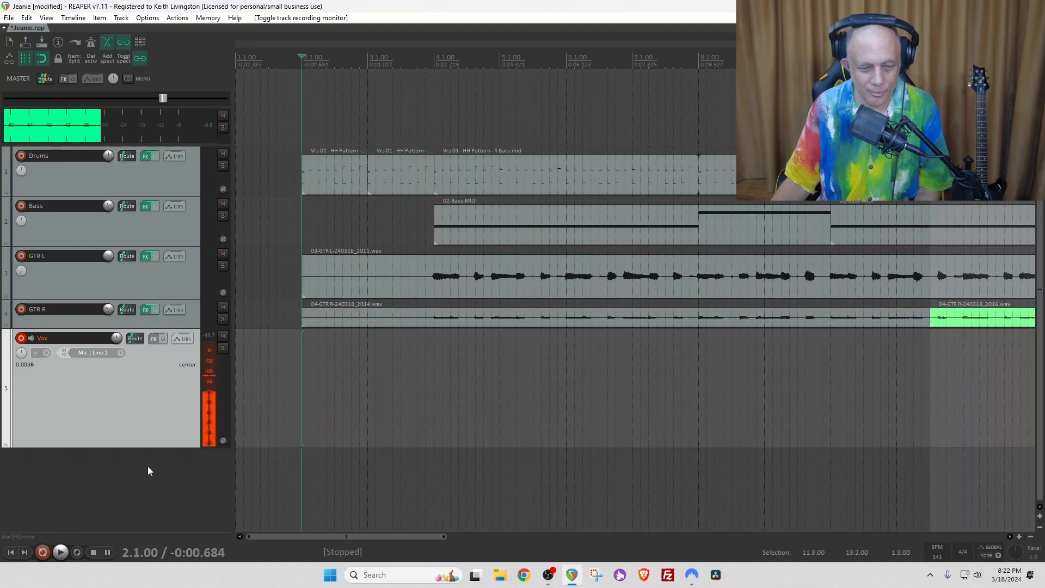
{"action": "right_click", "coordinate": [42, 551]}
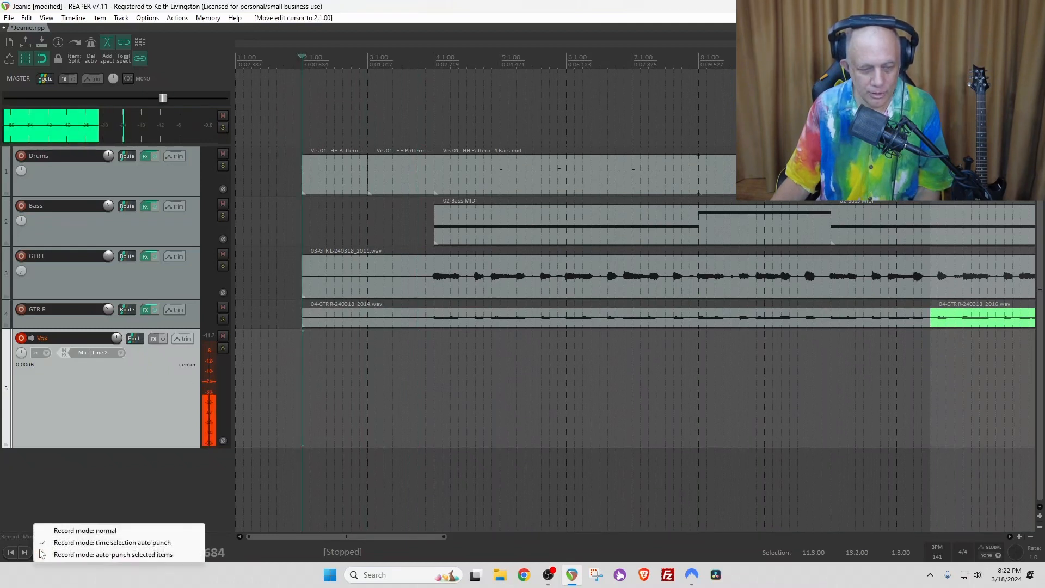
{"action": "left_click", "coordinate": [50, 531]}
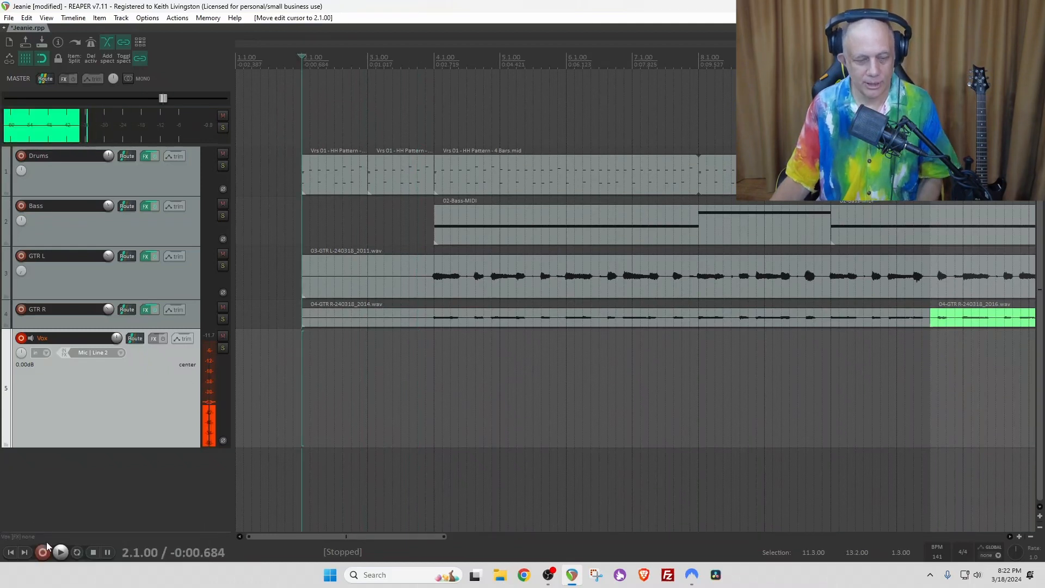
Play the song briefly from 4.2.00 and stop
{"action": "left_click", "coordinate": [448, 104]}
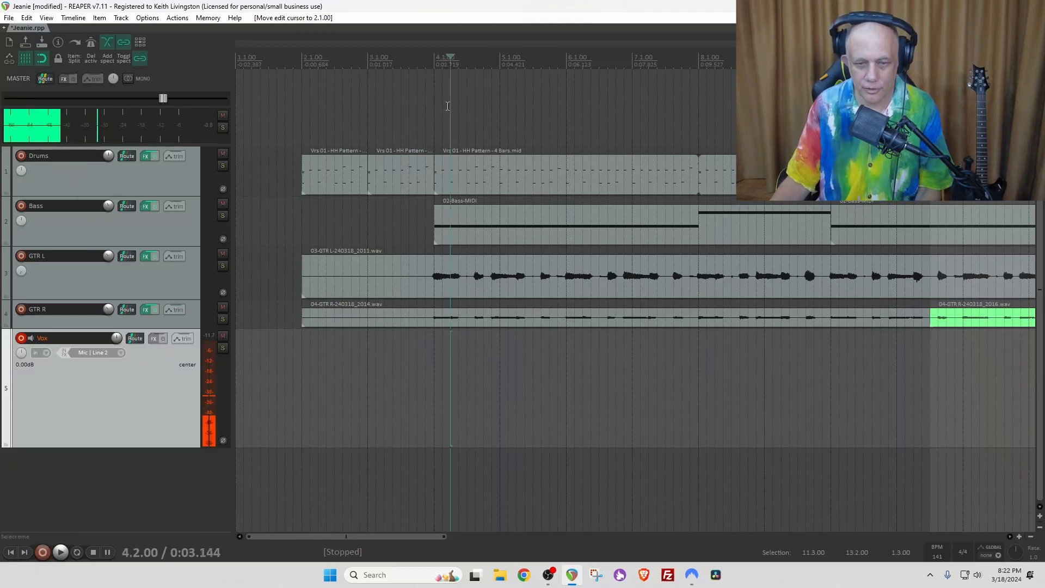
{"action": "key", "text": "space"}
{"action": "key", "text": "space"}
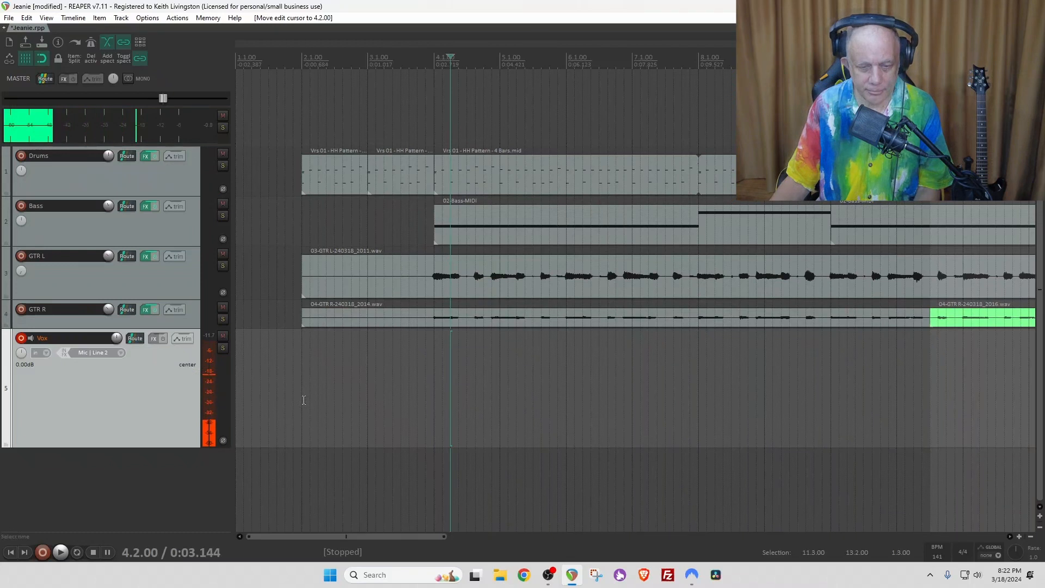
Record a trial vocal take on the Vox track from 2.1.00, save it, and undo the recording
{"action": "left_click", "coordinate": [304, 400]}
{"action": "left_click", "coordinate": [41, 551]}
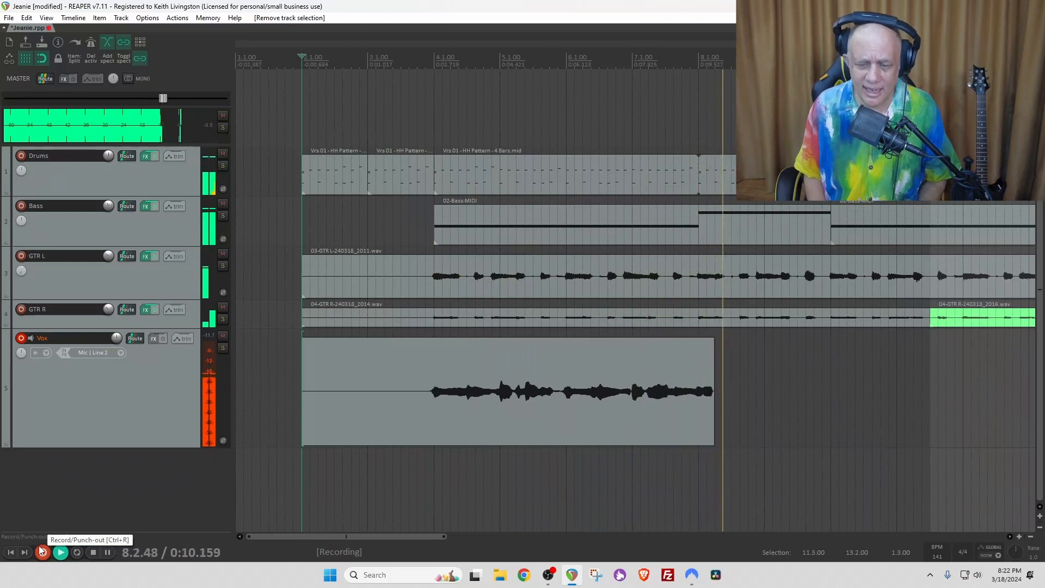
{"action": "left_click", "coordinate": [42, 551]}
{"action": "key", "text": "Return"}
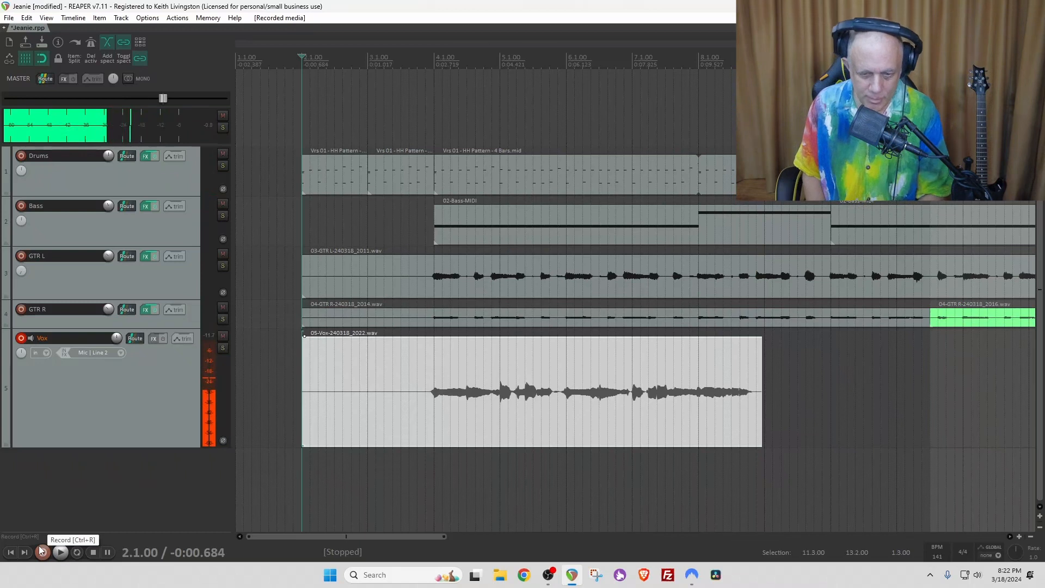
{"action": "key", "text": "ctrl+z"}
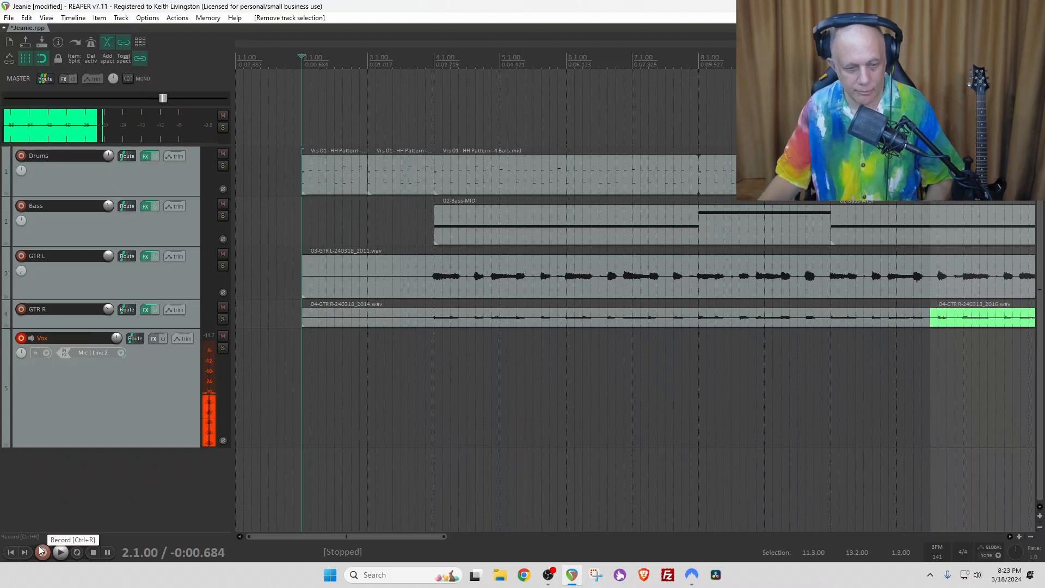
Record and save a full vocal take on Vox from 2.1.00 through the end of the song, and disarm the track
{"action": "left_click", "coordinate": [42, 551]}
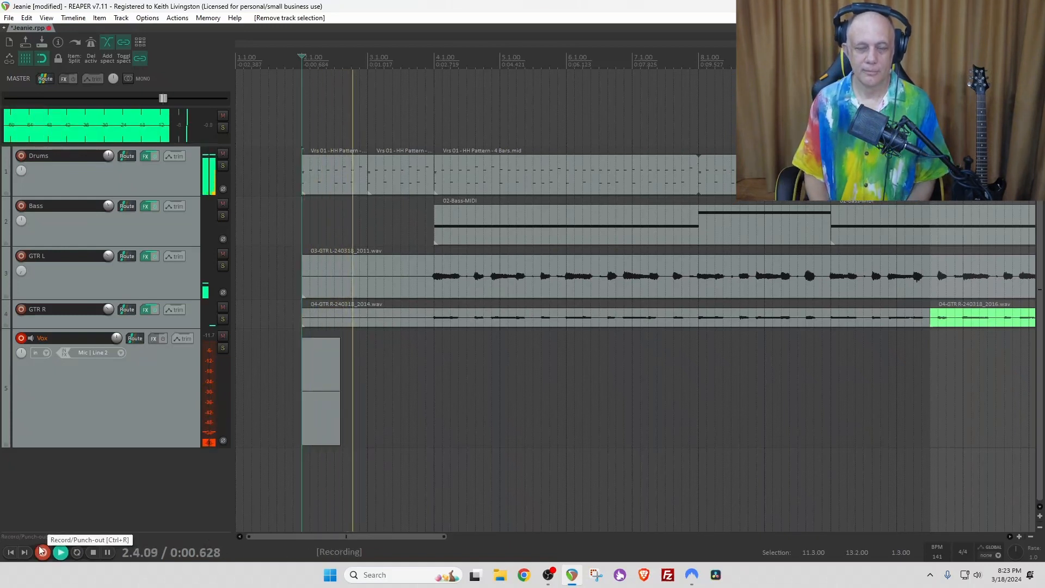
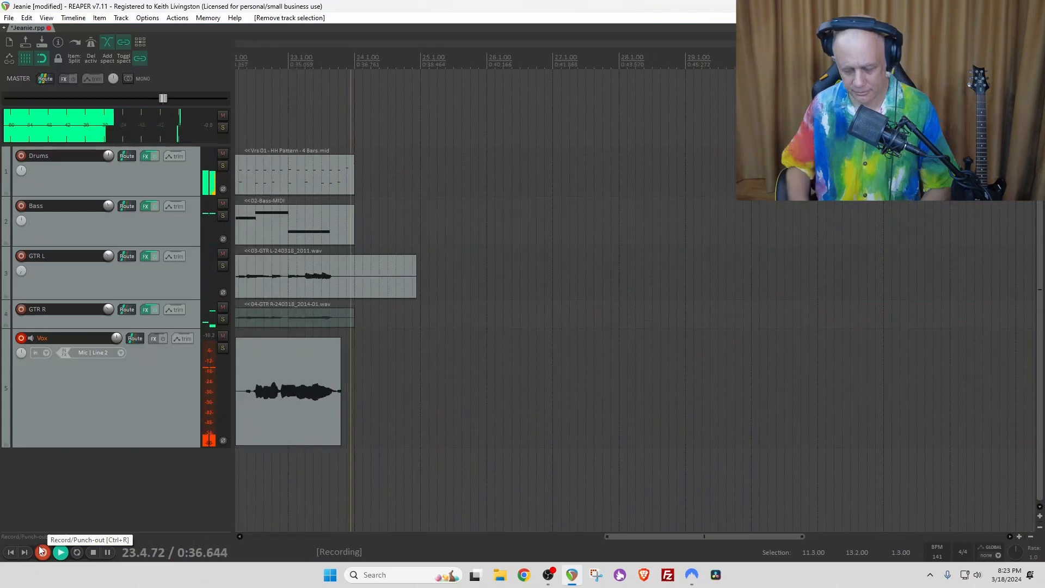
{"action": "left_click", "coordinate": [42, 551]}
{"action": "key", "text": "Return"}
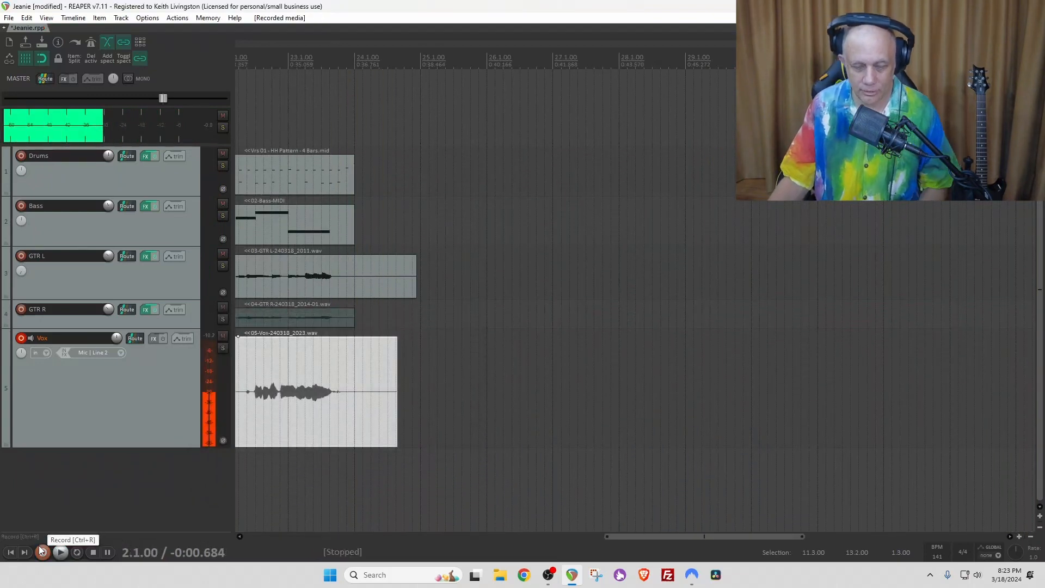
{"action": "key", "text": "ctrl+Page_Down"}
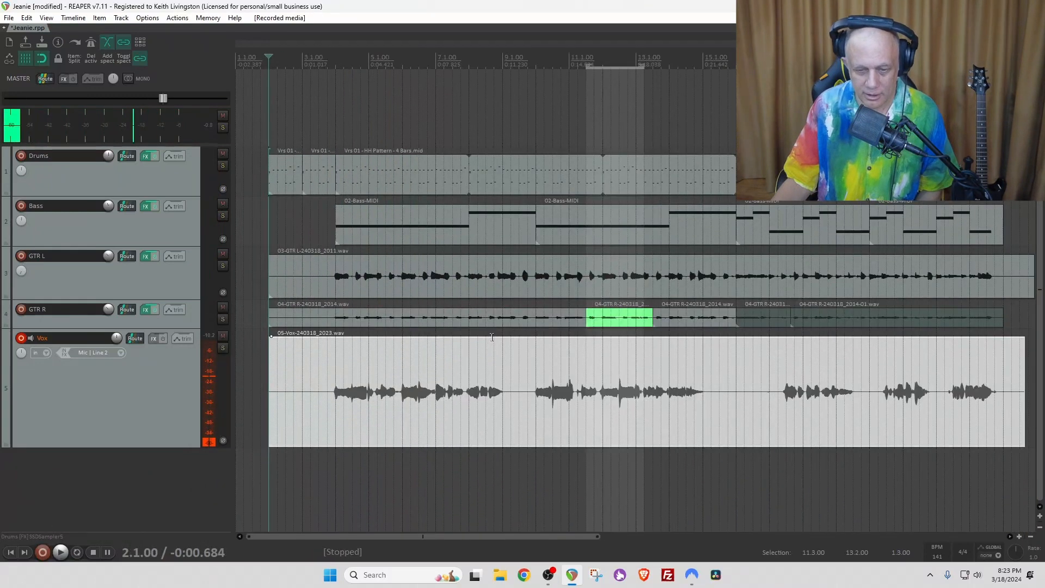
{"action": "left_click", "coordinate": [21, 338]}
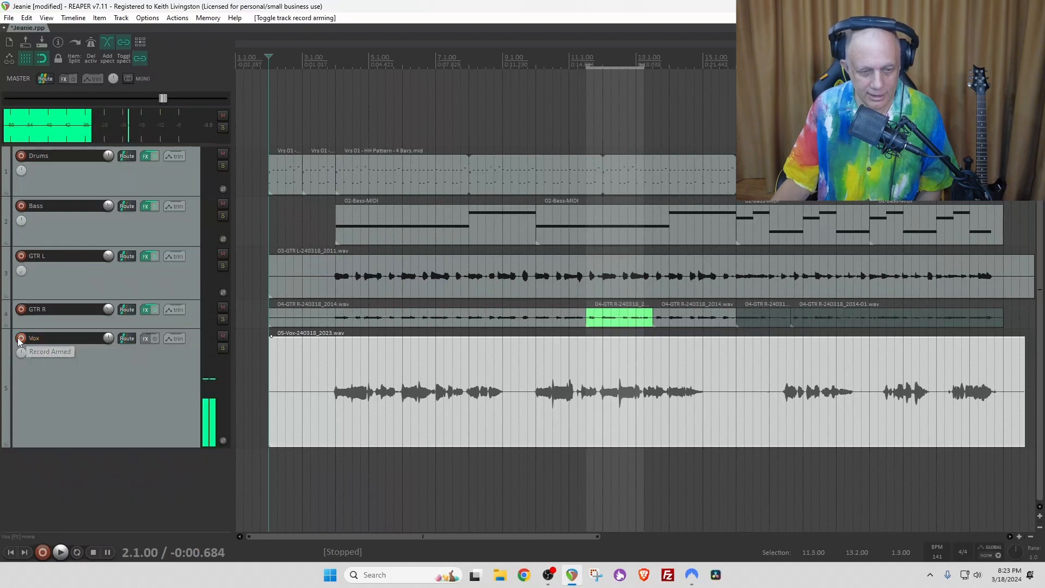
Play the mix from 3.4.00 with the new vocal, adjust the Vox track volume, and stop playback
{"action": "left_click", "coordinate": [325, 133]}
{"action": "key", "text": "space"}
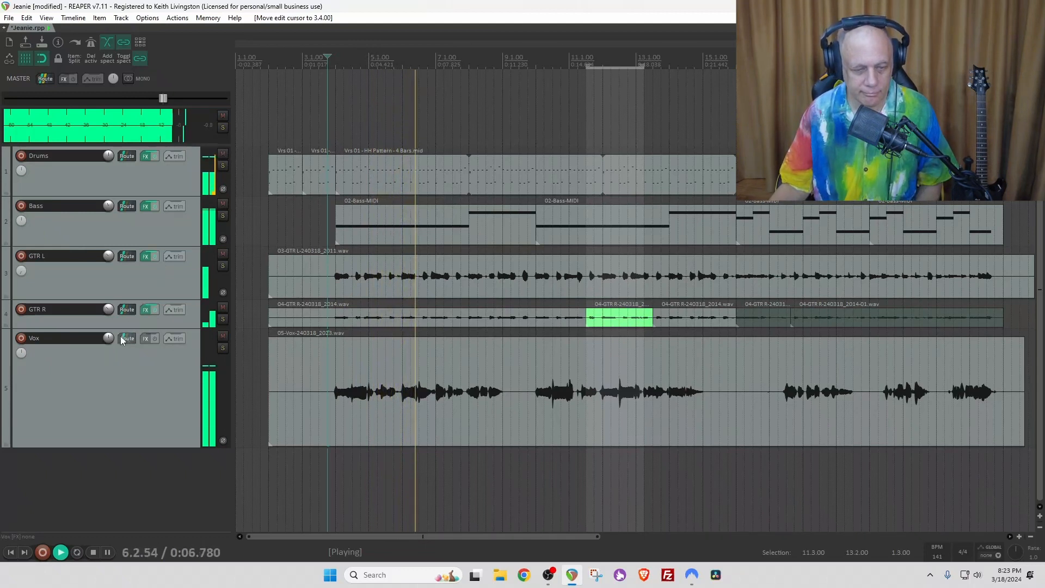
{"action": "mouse_move", "coordinate": [109, 338]}
{"action": "left_mouse_down"}
{"action": "mouse_move", "coordinate": [108, 328]}
{"action": "mouse_move", "coordinate": [107, 339]}
{"action": "left_mouse_up"}
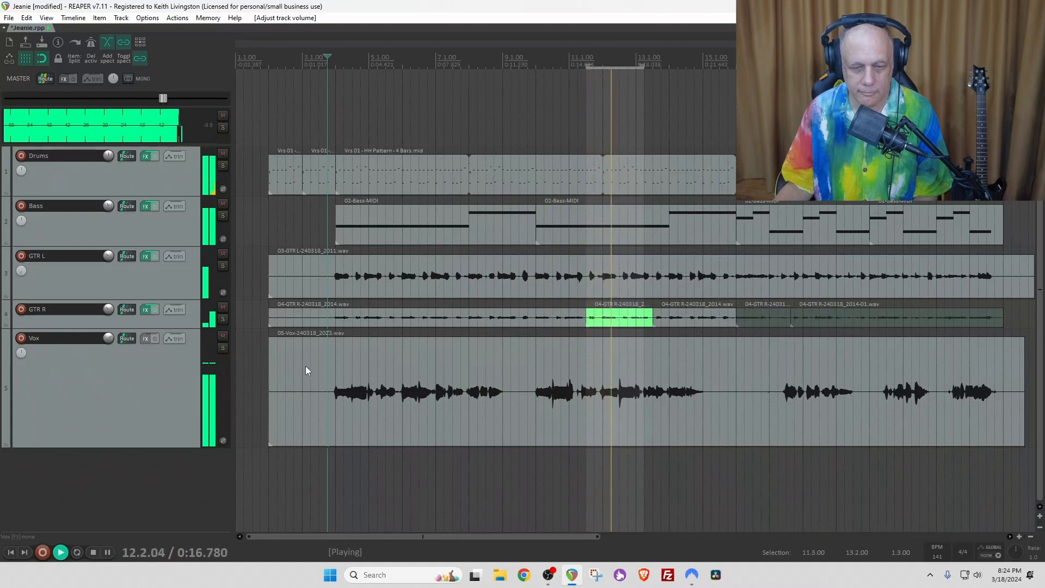
{"action": "key", "text": "space"}
Solo the Vox track and check the gain of microphone input 2 in EVO Control, closing that window when finished
{"action": "left_click", "coordinate": [222, 348]}
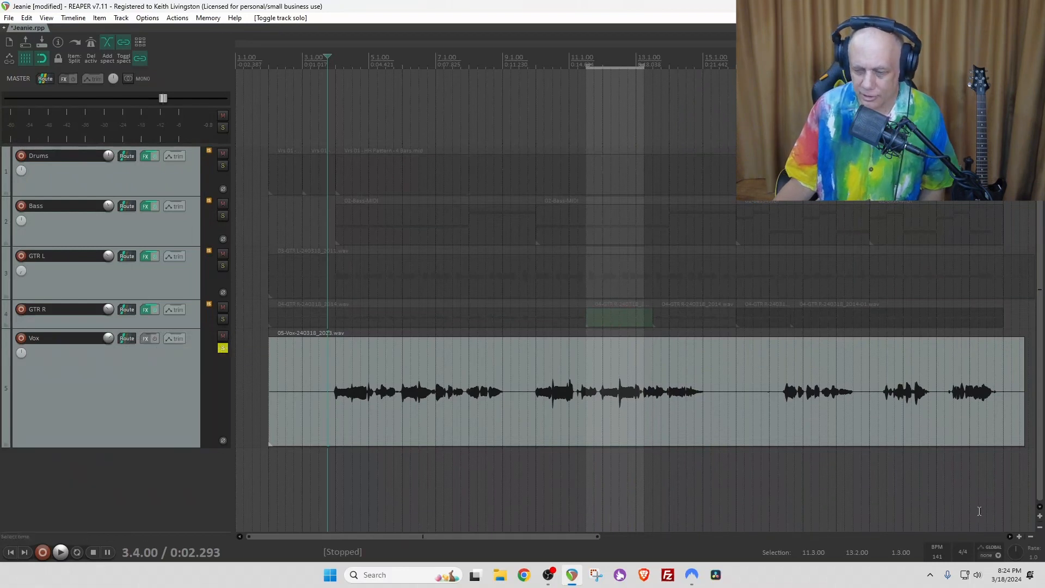
{"action": "left_click", "coordinate": [932, 580]}
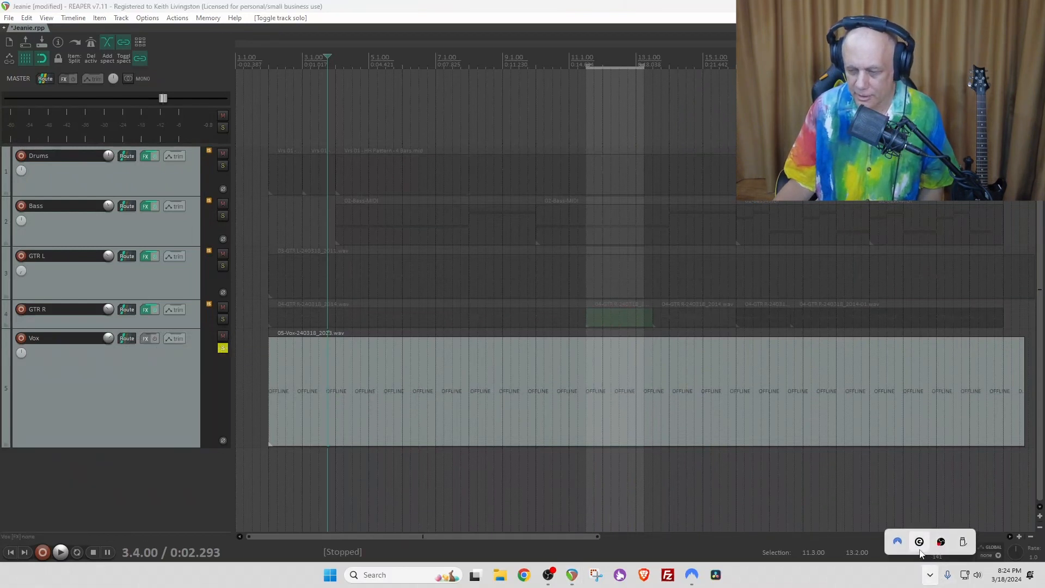
{"action": "left_click", "coordinate": [920, 543]}
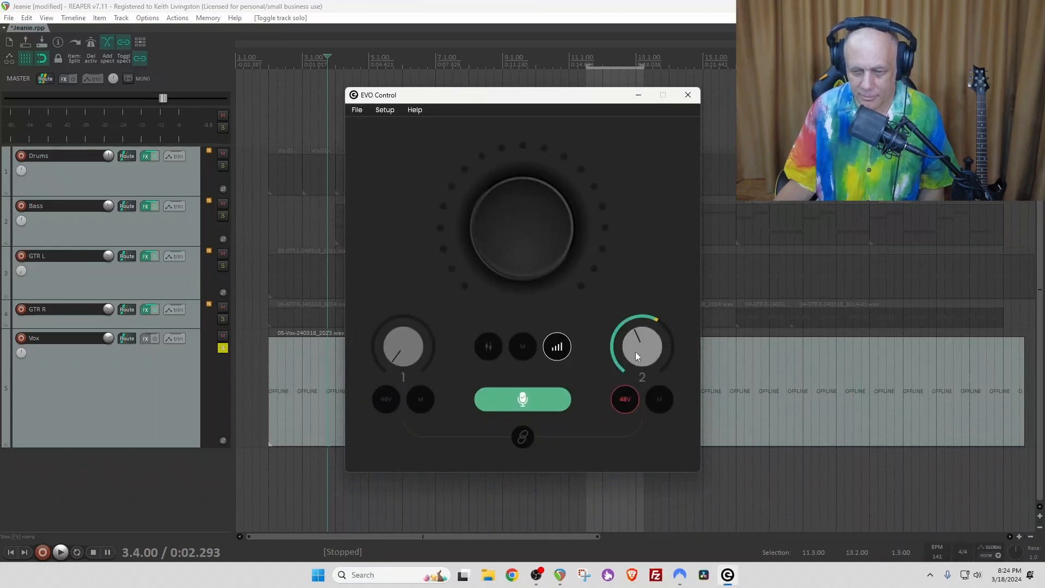
{"action": "left_click", "coordinate": [688, 95]}
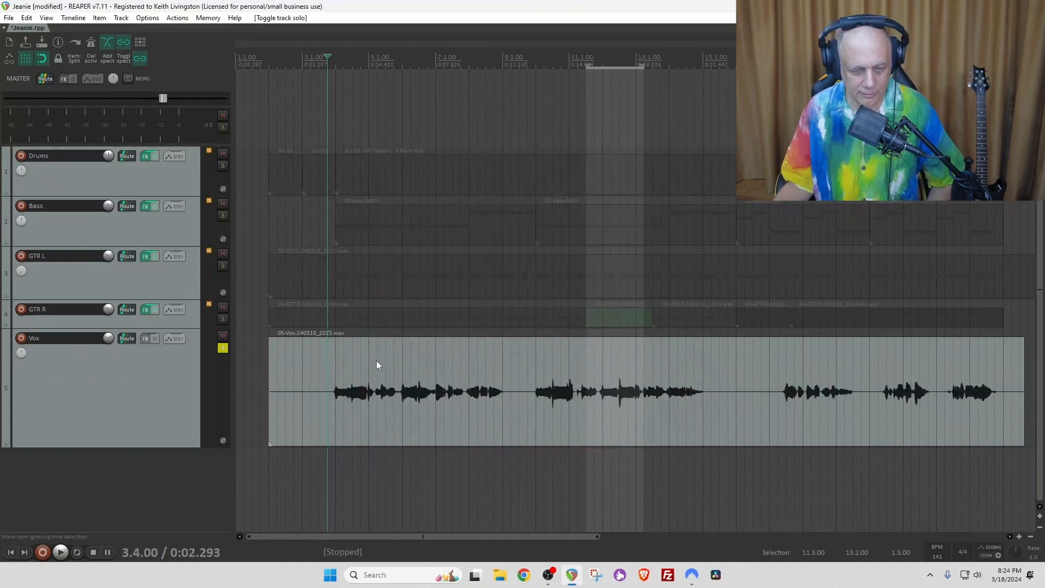
Add ReaEQ to the Vox track with a high pass at about 120 Hz and band 2 cut by 4.4 dB near 304 Hz
{"action": "left_click", "coordinate": [145, 338]}
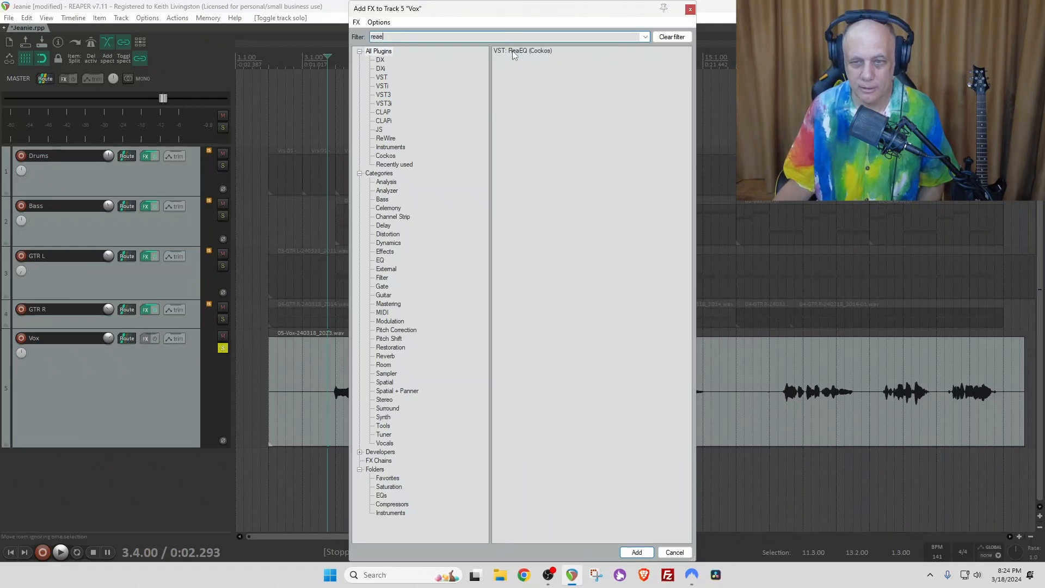
{"action": "double_click", "coordinate": [513, 53]}
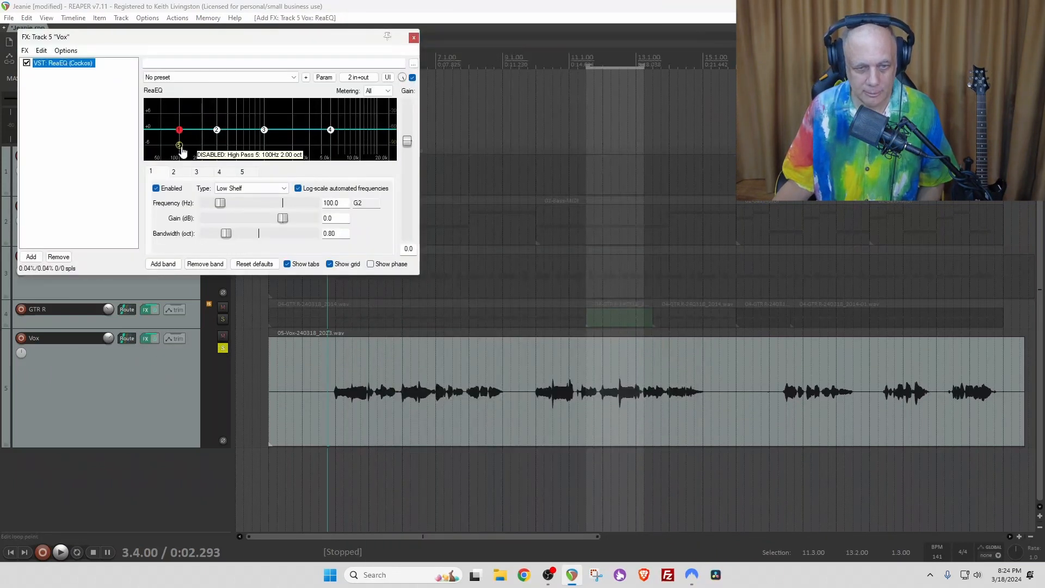
{"action": "left_click", "coordinate": [157, 189]}
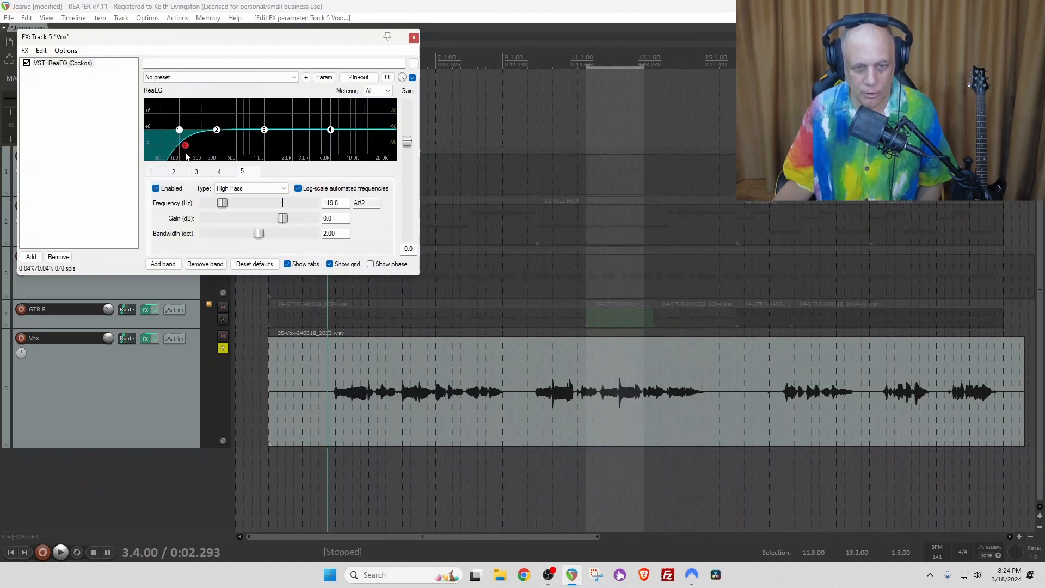
{"action": "left_click_drag", "start_coordinate": [218, 133], "coordinate": [214, 139]}
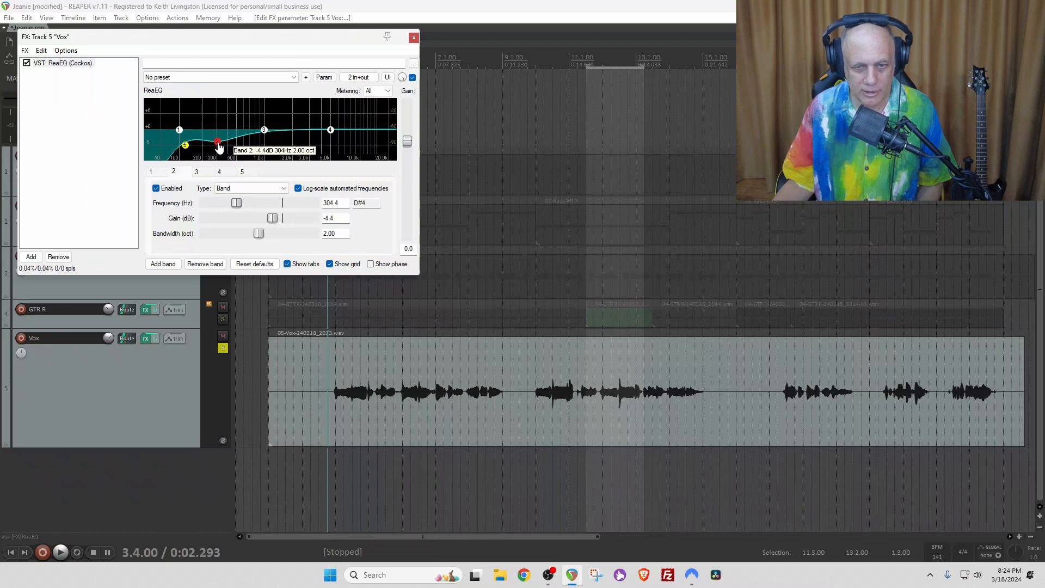
Boost ReaEQ's high shelf to 4.0 dB at about 1062 Hz during playback, comparing the vocal with the EQ bypassed
{"action": "left_click_drag", "start_coordinate": [330, 130], "coordinate": [275, 122]}
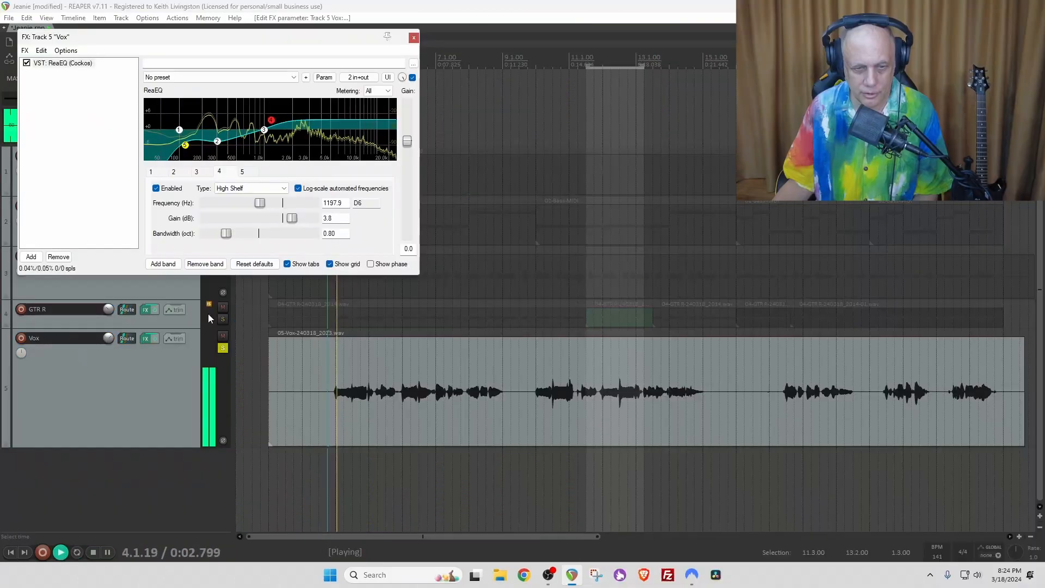
{"action": "left_click", "coordinate": [26, 63]}
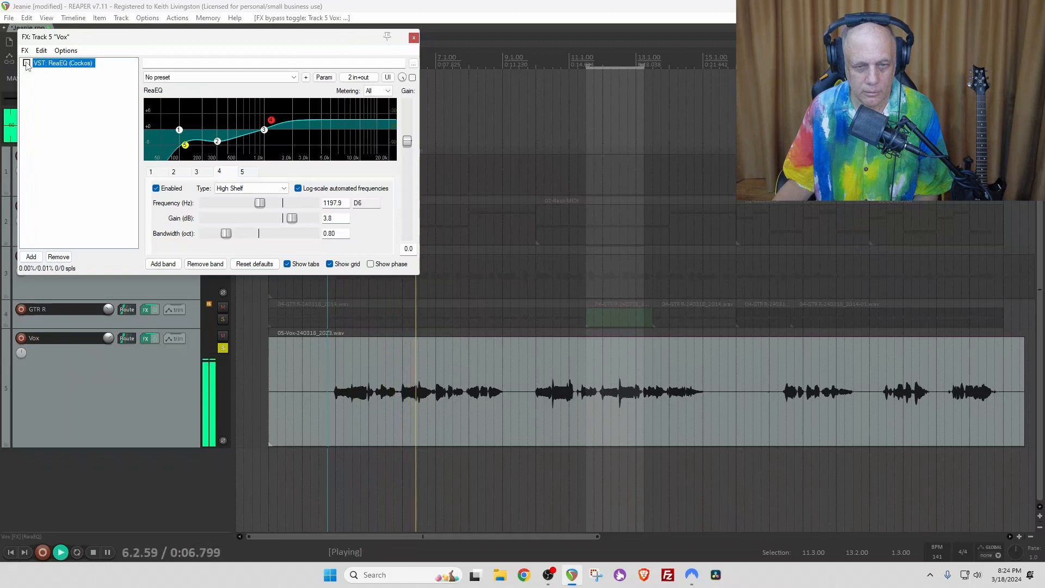
{"action": "left_click", "coordinate": [27, 63]}
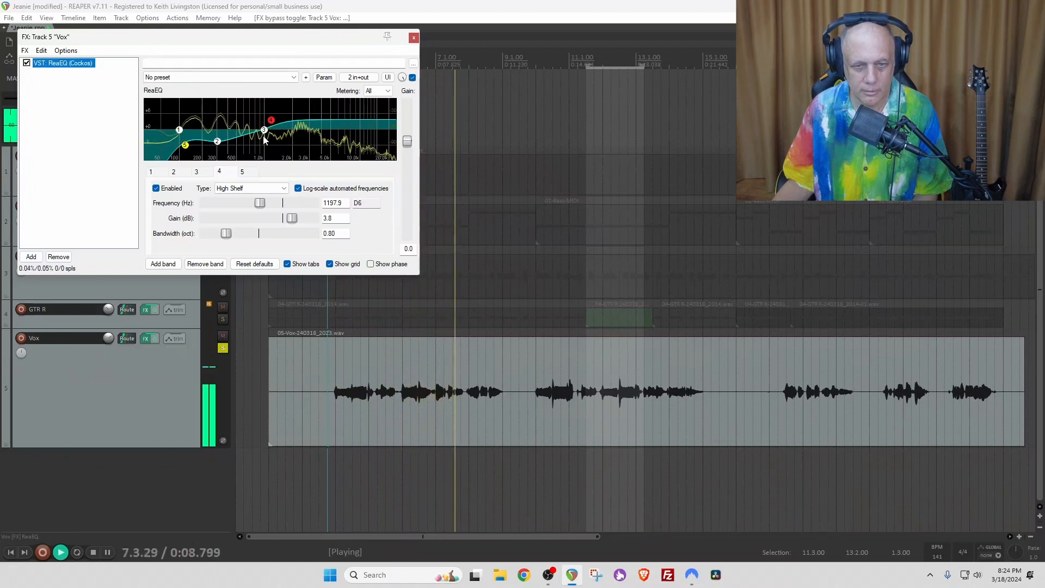
{"action": "left_click_drag", "start_coordinate": [271, 120], "coordinate": [266, 119]}
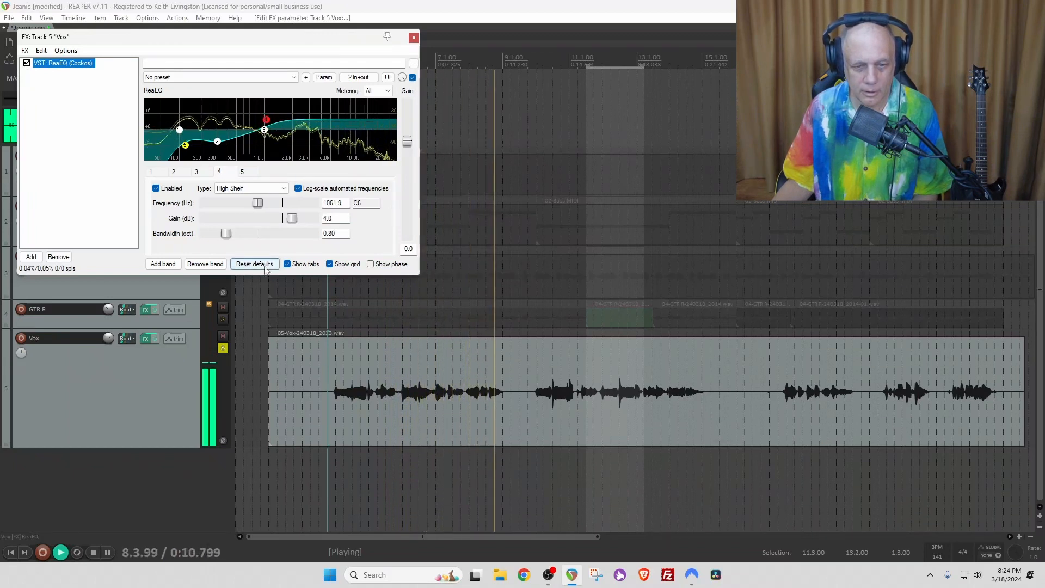
Compare the vocal with ReaEQ bypassed and enabled, unsolo Vox to hear it in the mix, and stop playback
{"action": "left_click", "coordinate": [26, 63]}
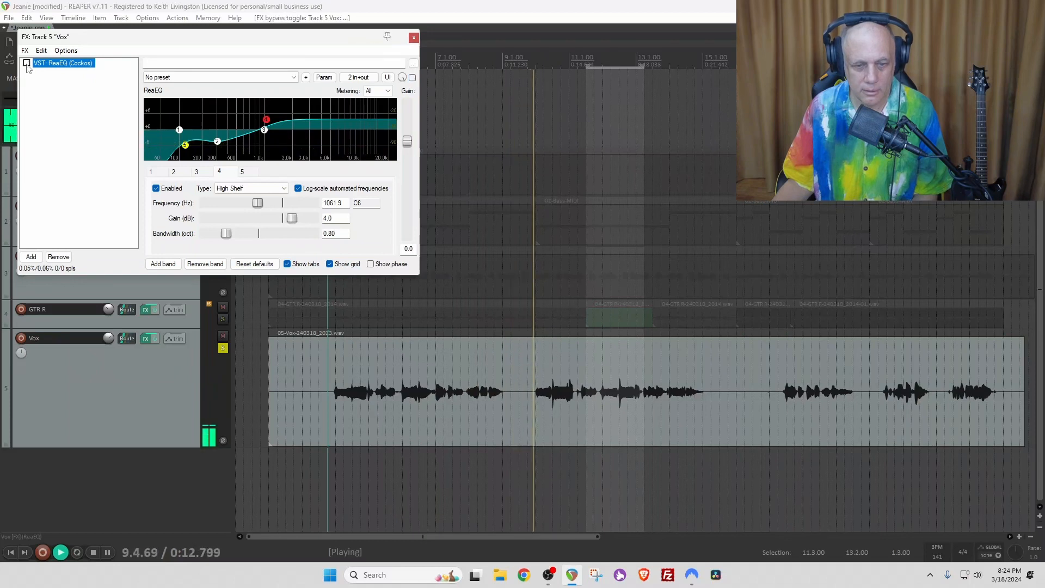
{"action": "left_click", "coordinate": [26, 63]}
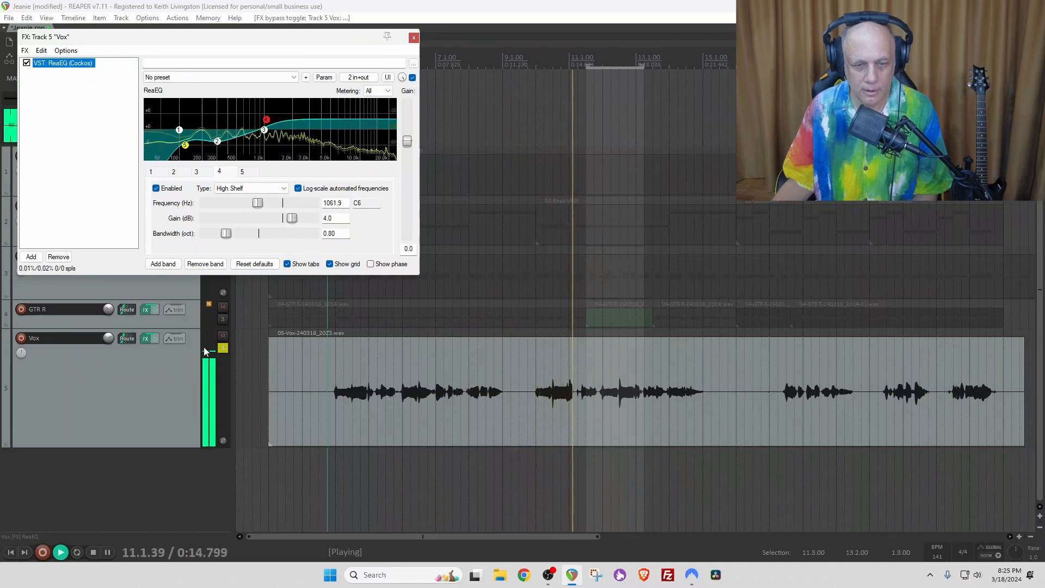
{"action": "left_click", "coordinate": [221, 348]}
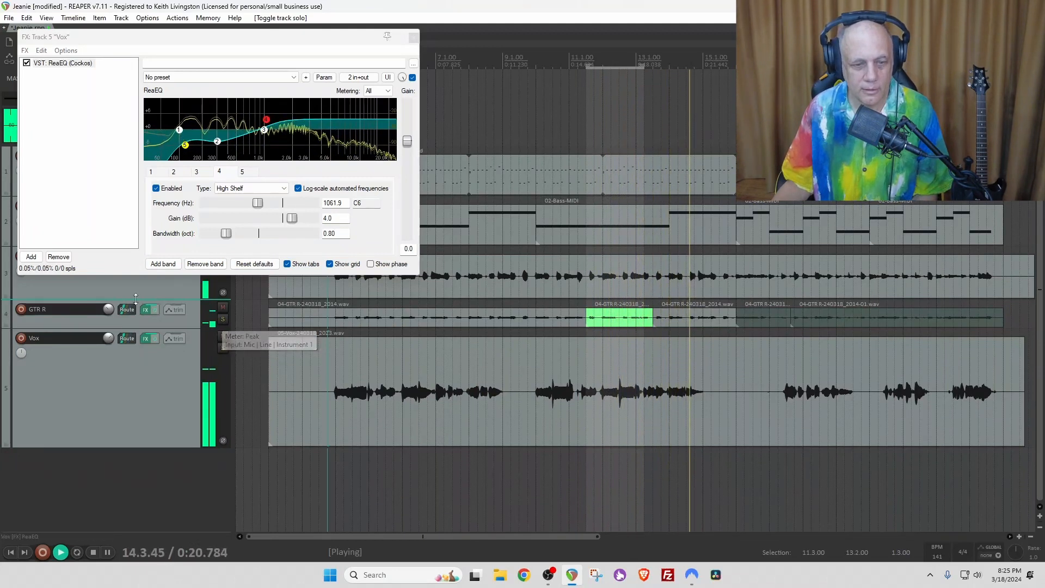
{"action": "key", "text": "space"}
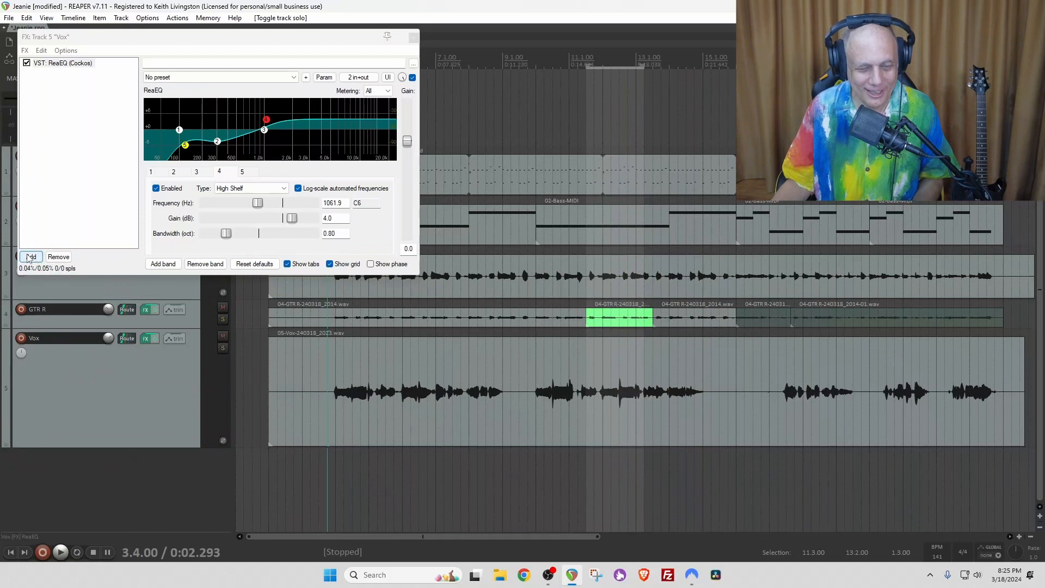
Add the Red Lexikan S2 (Tukan) reverb to the Vox track and audition it in the mix from 10.4.00
{"action": "left_click", "coordinate": [30, 257]}
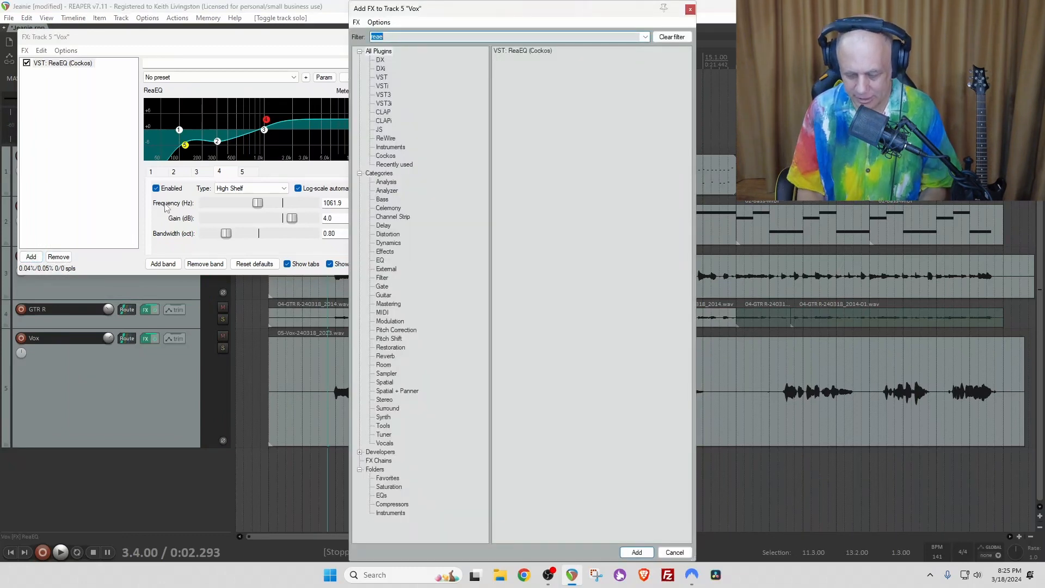
{"action": "type", "text": "lexi"}
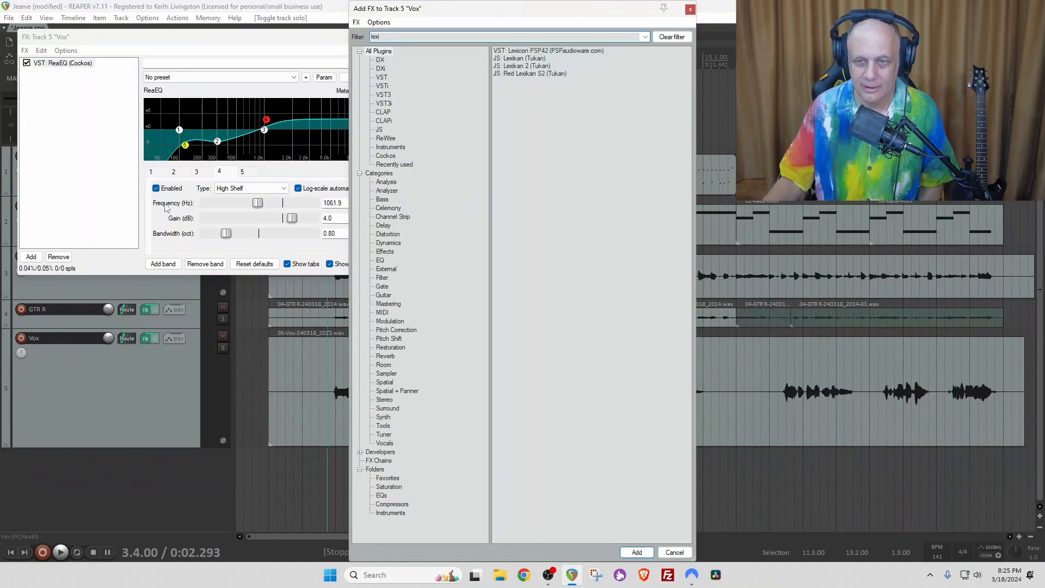
{"action": "double_click", "coordinate": [536, 74]}
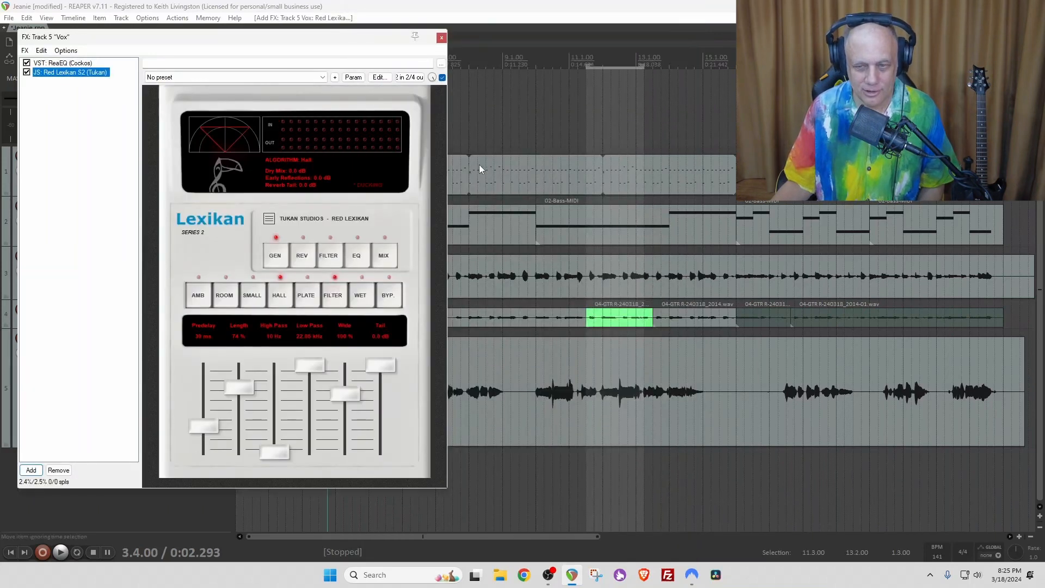
{"action": "left_click", "coordinate": [557, 128]}
{"action": "key", "text": "space"}
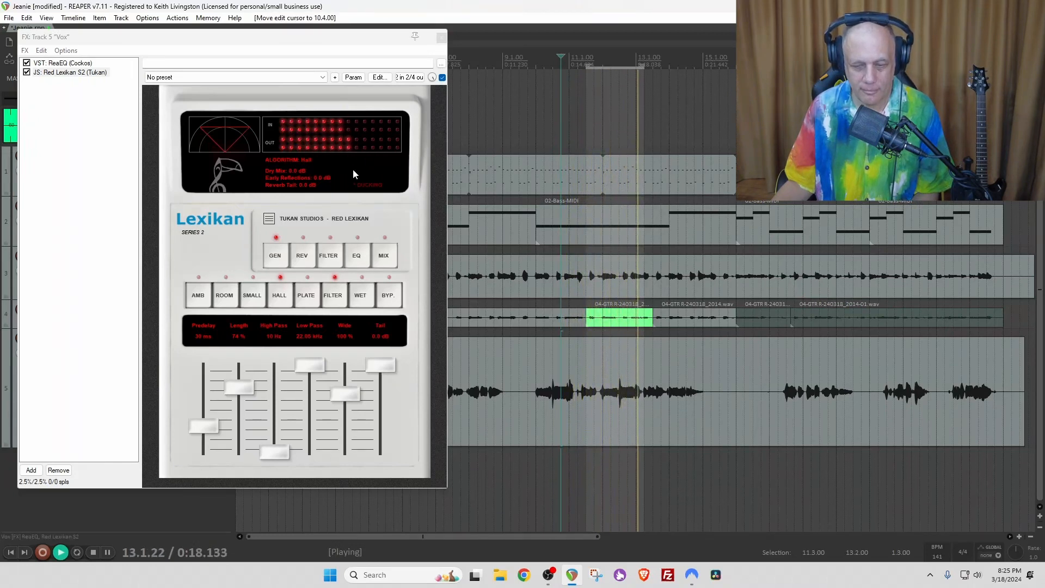
{"action": "key", "text": "space"}
Lower the reverb's early reflections mix to -7.3 dB and its tail mix to -7.2 dB
{"action": "left_click", "coordinate": [385, 256]}
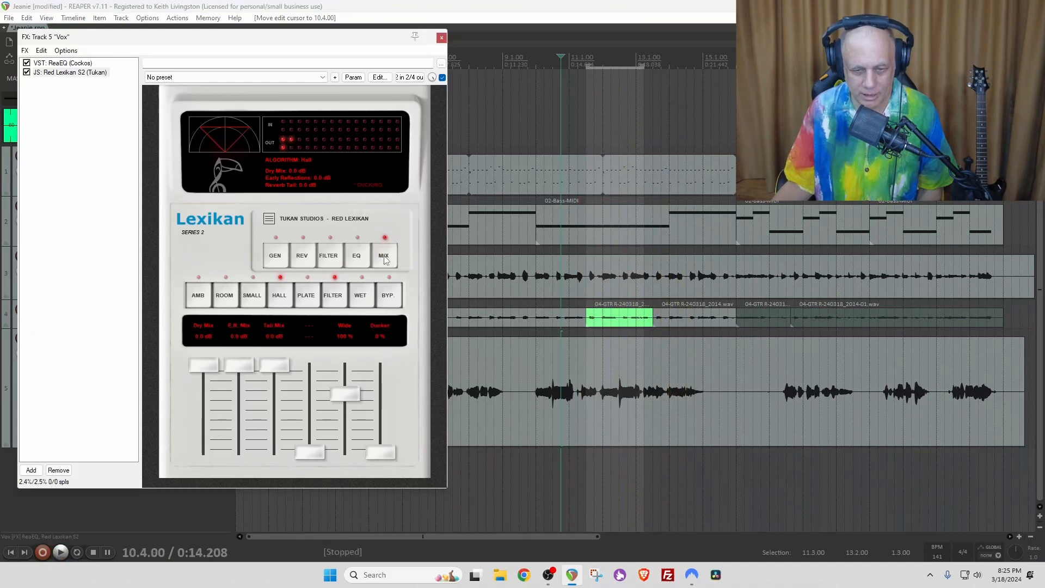
{"action": "left_click_drag", "start_coordinate": [241, 409], "coordinate": [240, 413]}
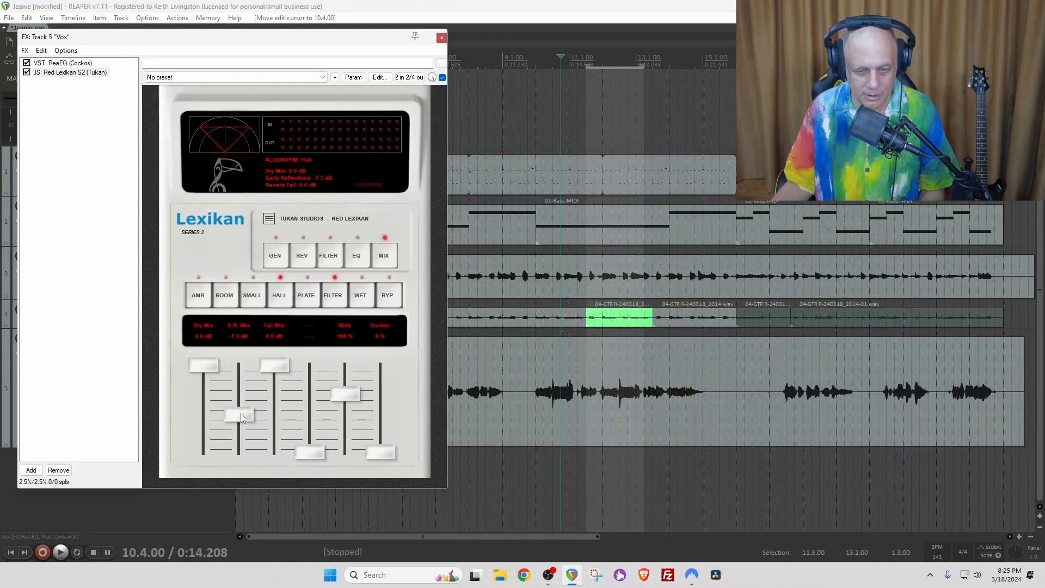
{"action": "left_click_drag", "start_coordinate": [276, 368], "coordinate": [272, 415]}
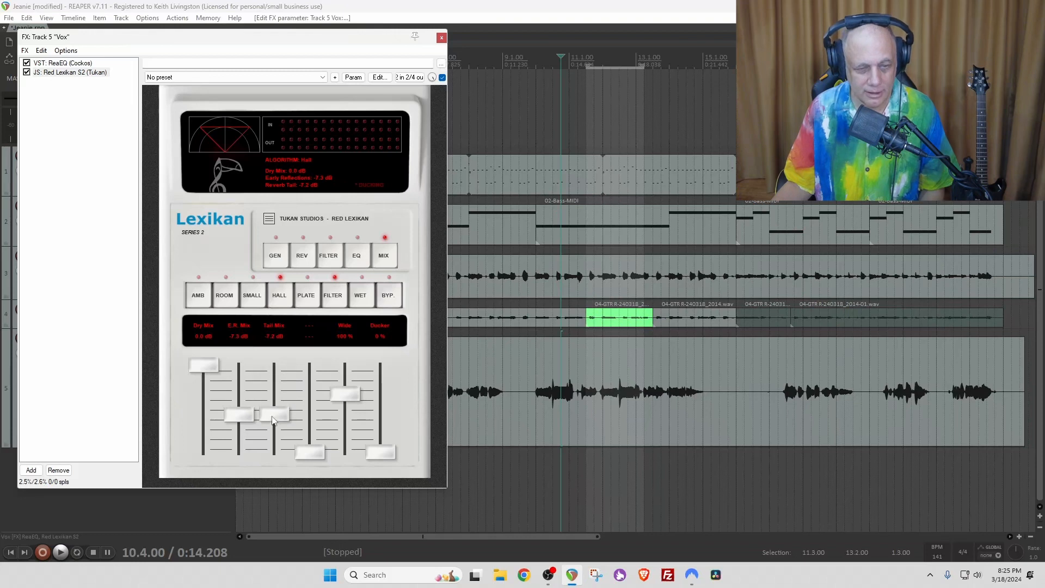
Add the Delay w/Tempo Ping-Pong effect to the Vox track and set its ping-pong width to 16%
{"action": "left_click", "coordinate": [31, 471]}
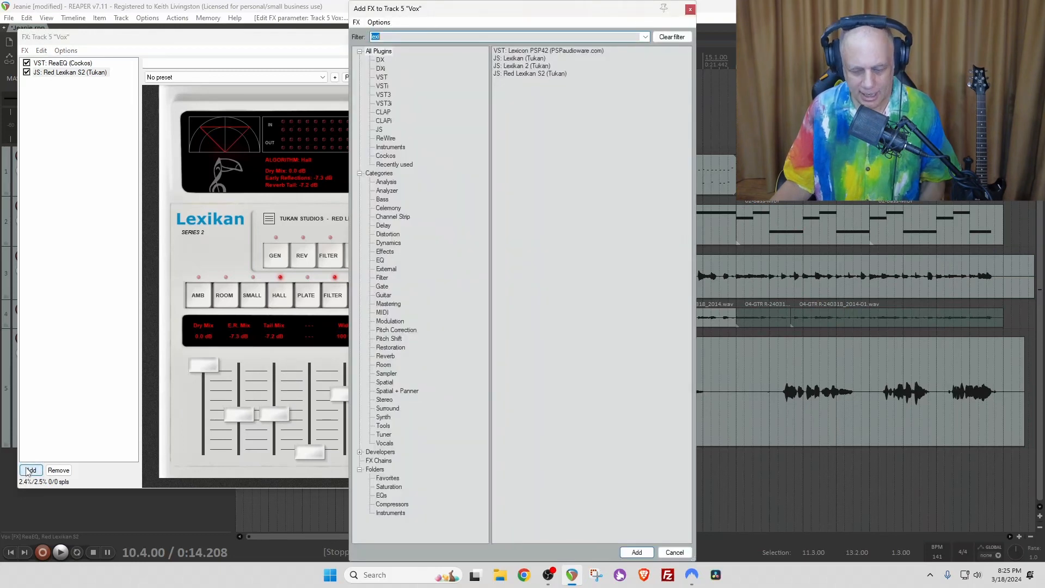
{"action": "type", "text": "de"}
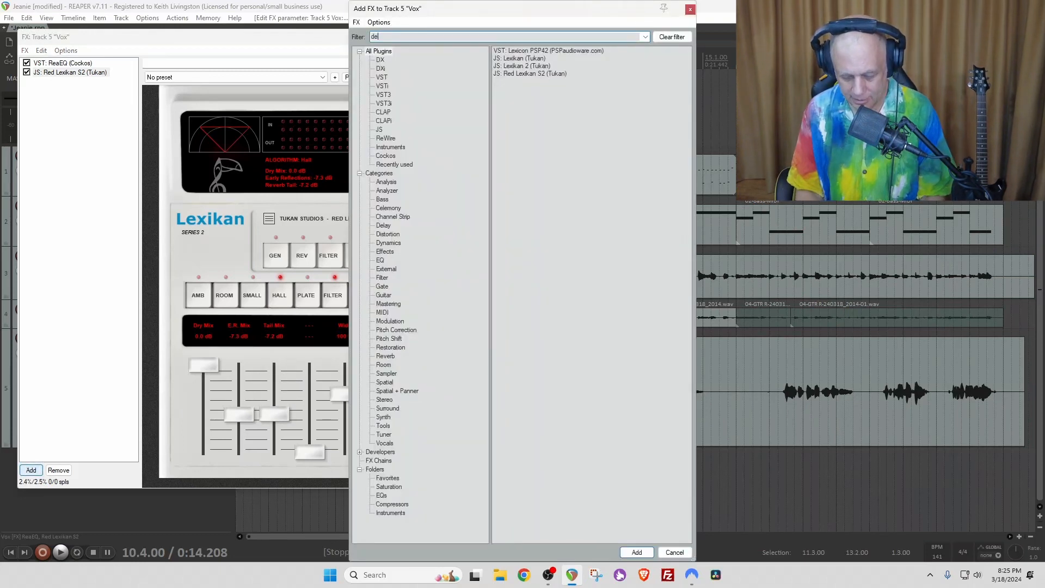
{"action": "type", "text": "lay"}
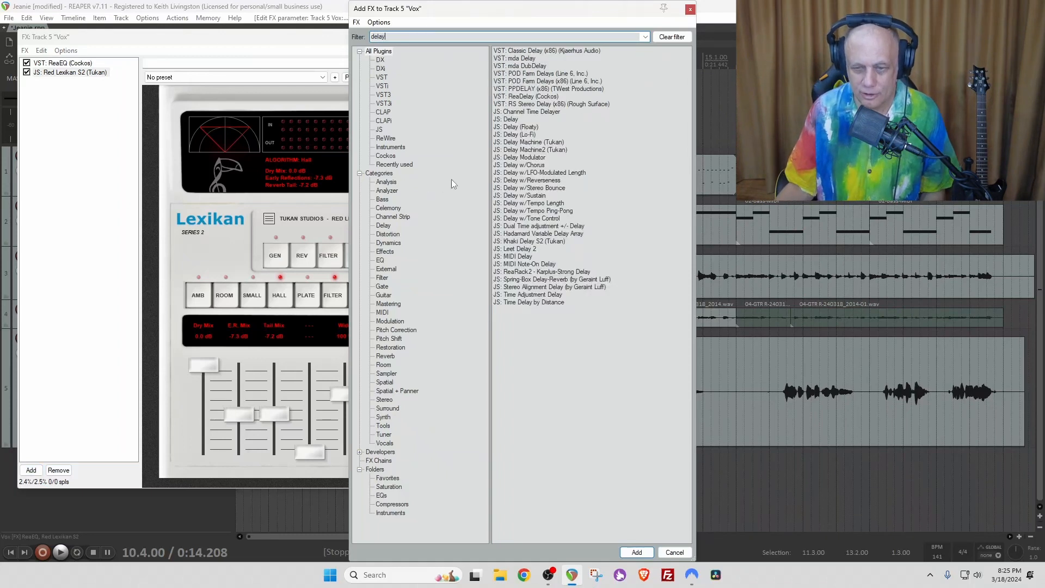
{"action": "double_click", "coordinate": [528, 211]}
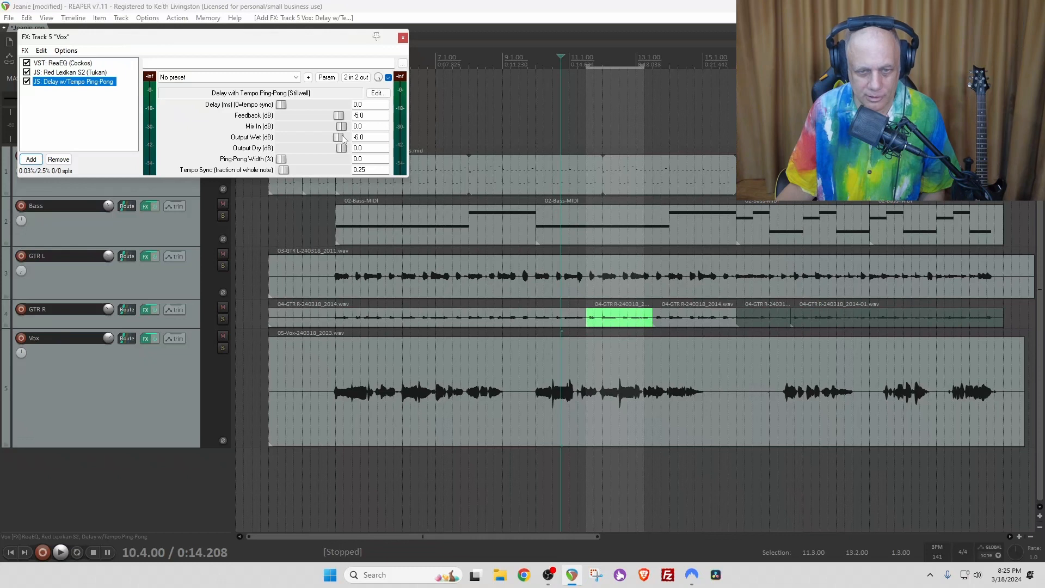
{"action": "left_click", "coordinate": [341, 137]}
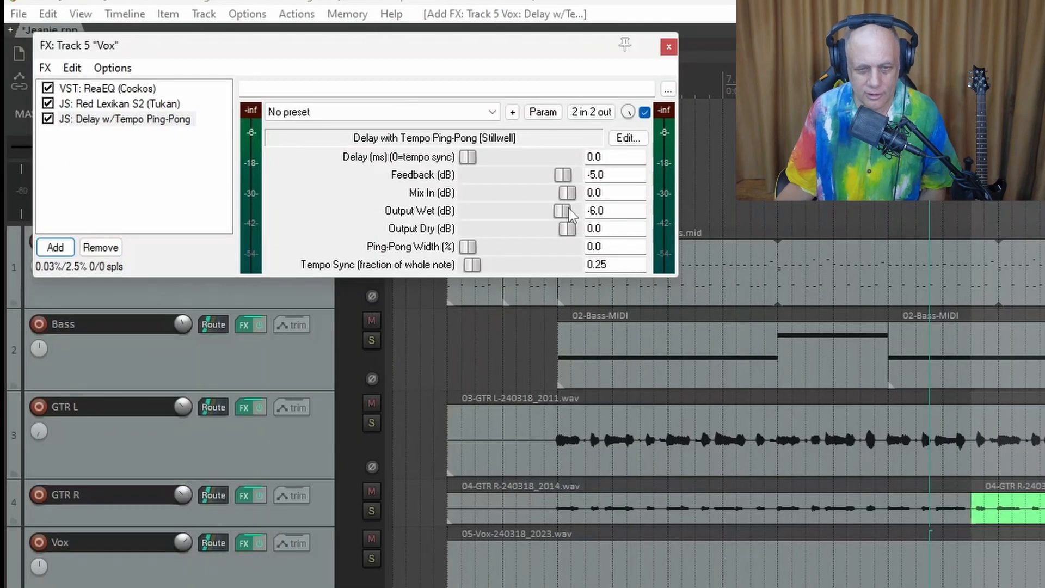
{"action": "left_click", "coordinate": [569, 209]}
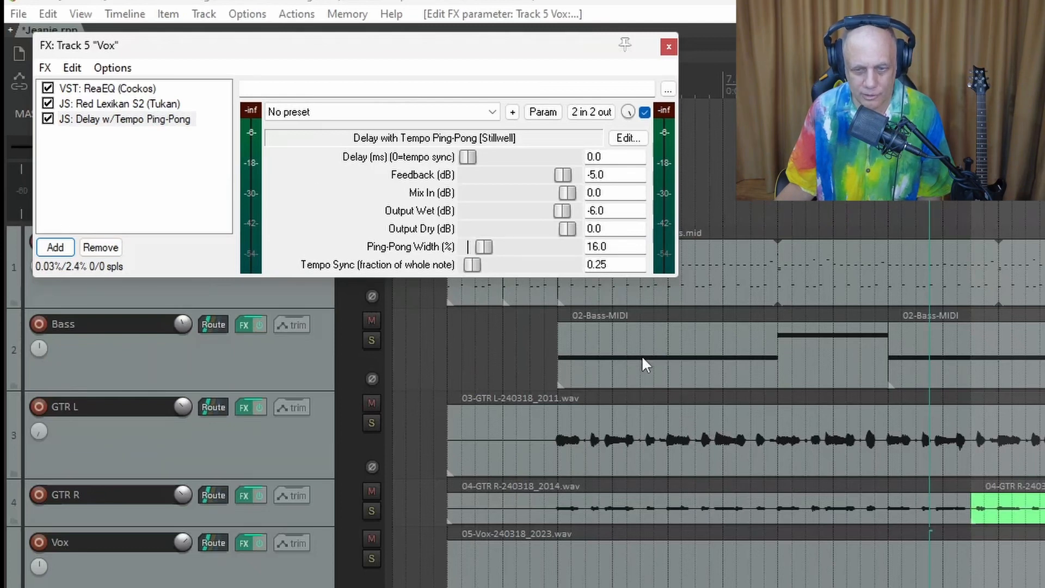
Play from 5.3.00 with the Vox track soloed and lower the delay's wet output to -23 dB
{"action": "left_click", "coordinate": [646, 317]}
{"action": "key", "text": "space"}
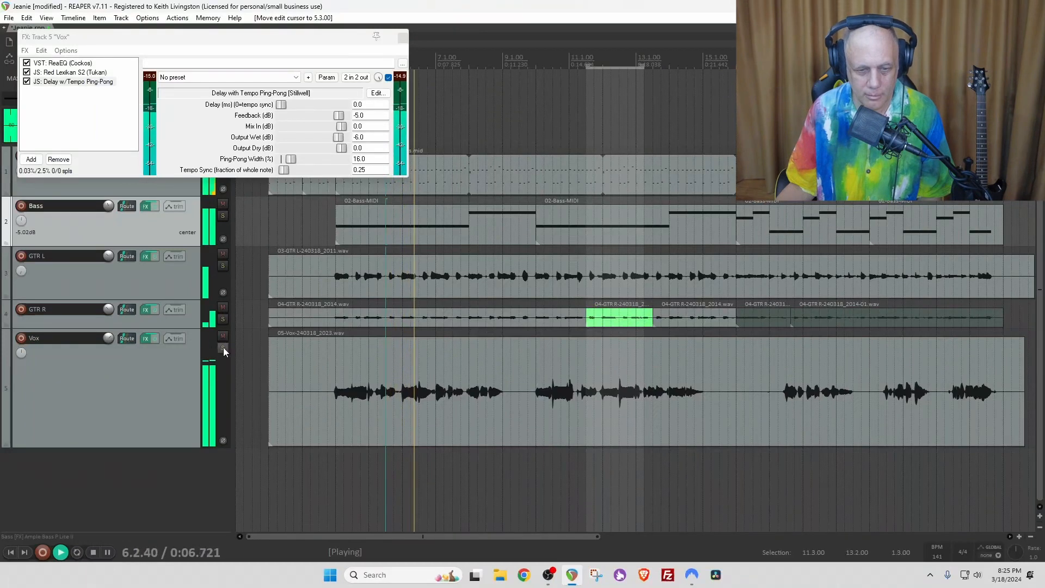
{"action": "left_click", "coordinate": [223, 349]}
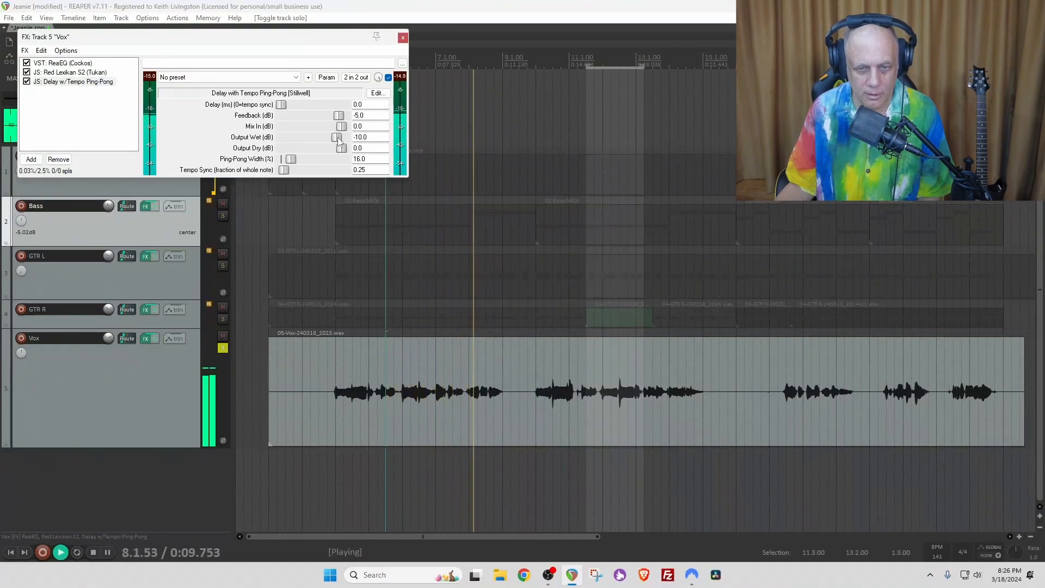
{"action": "left_click_drag", "start_coordinate": [338, 137], "coordinate": [332, 139]}
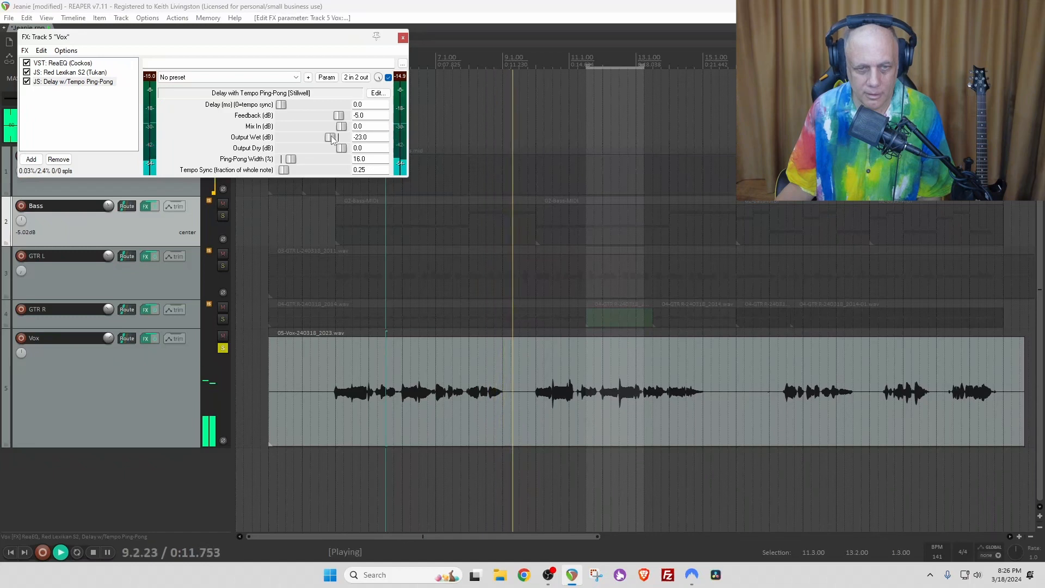
Place the ping-pong delay before the Red Lexikan reverb, set its wet output to -13 dB, and stop playback
{"action": "left_click_drag", "start_coordinate": [57, 81], "coordinate": [59, 71]}
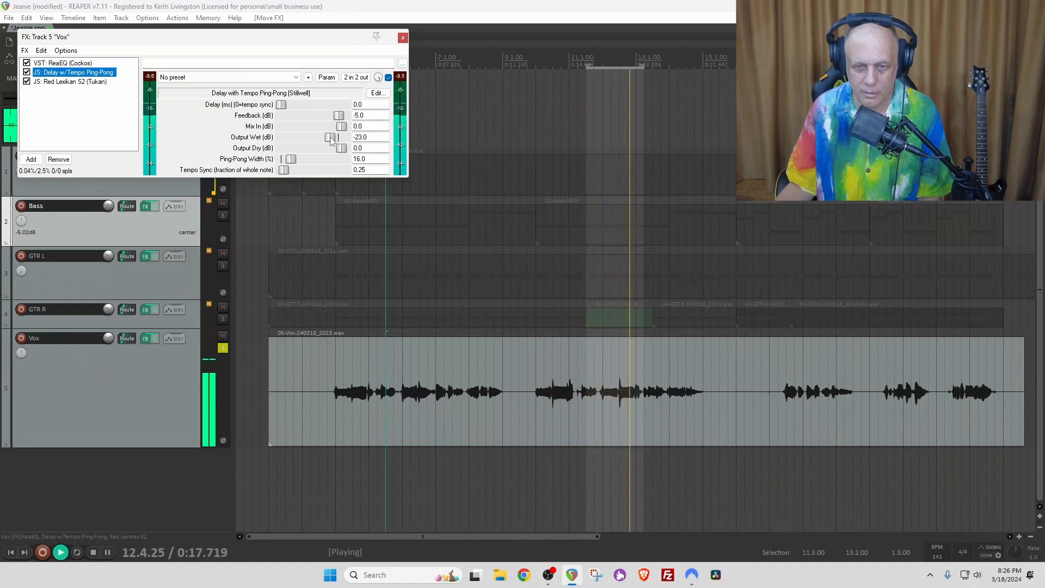
{"action": "left_click_drag", "start_coordinate": [330, 138], "coordinate": [336, 140]}
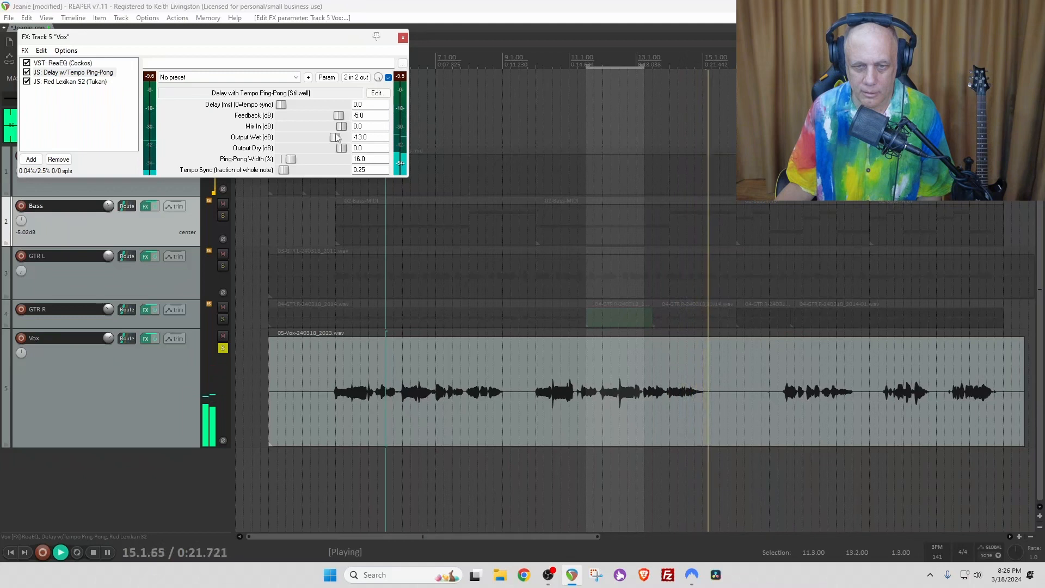
{"action": "key", "text": "space"}
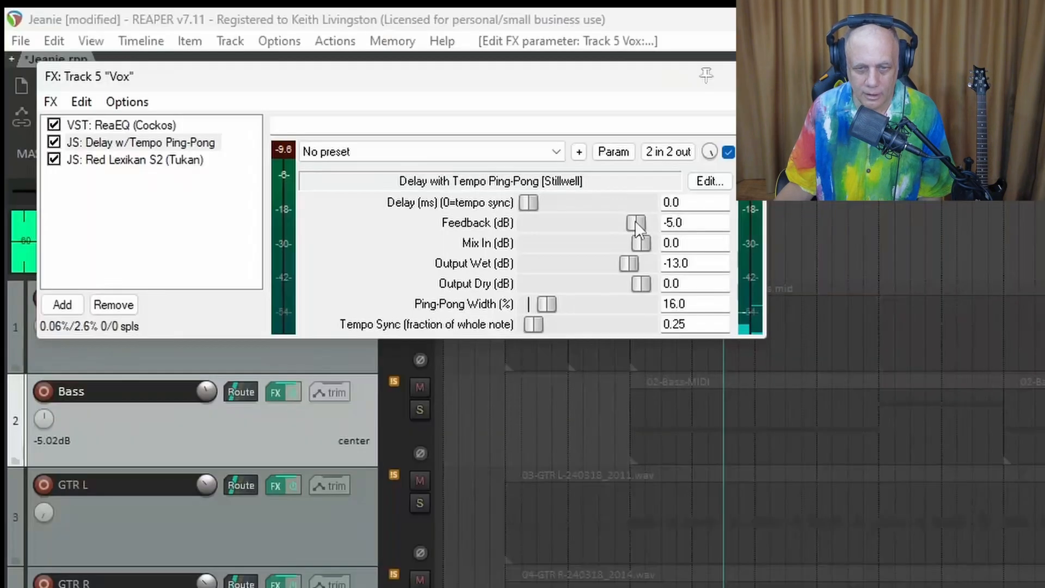
Set the delay's feedback to -9 dB, audition the soloed vocal from 8.2.00, and unsolo the Vox track
{"action": "left_click_drag", "start_coordinate": [635, 220], "coordinate": [632, 220]}
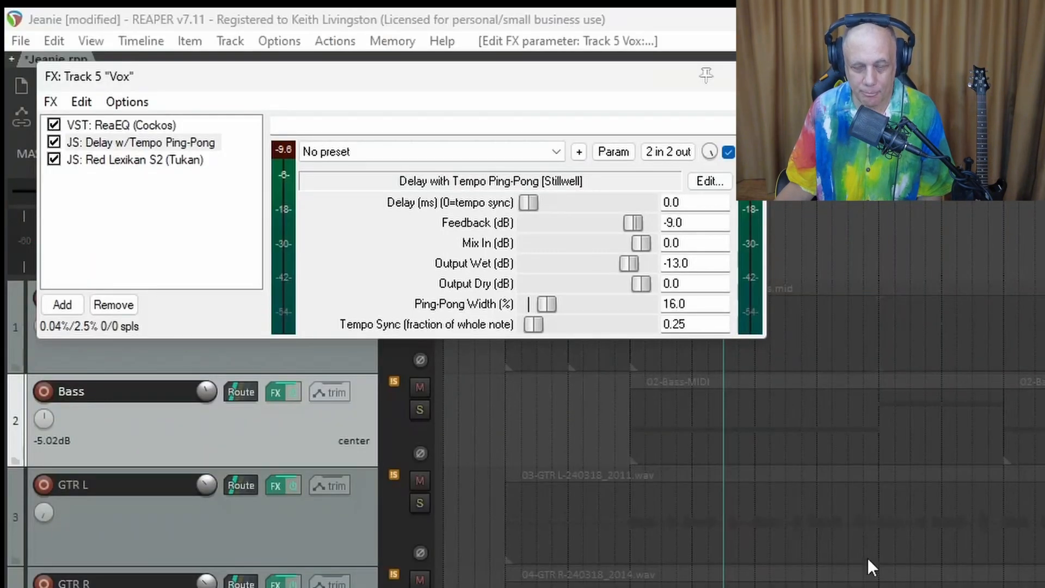
{"action": "left_click", "coordinate": [476, 329]}
{"action": "key", "text": "space"}
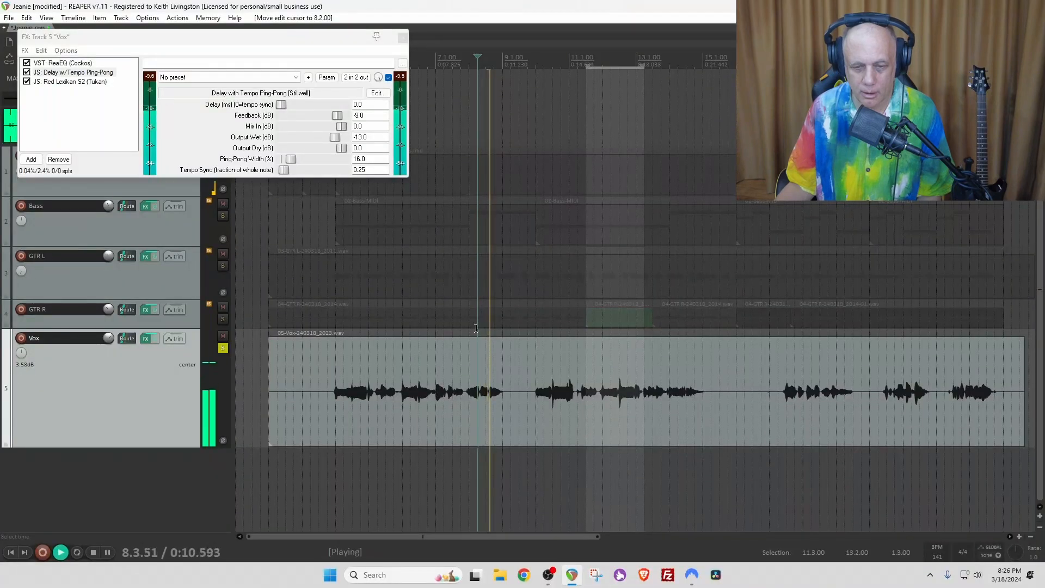
{"action": "key", "text": "space"}
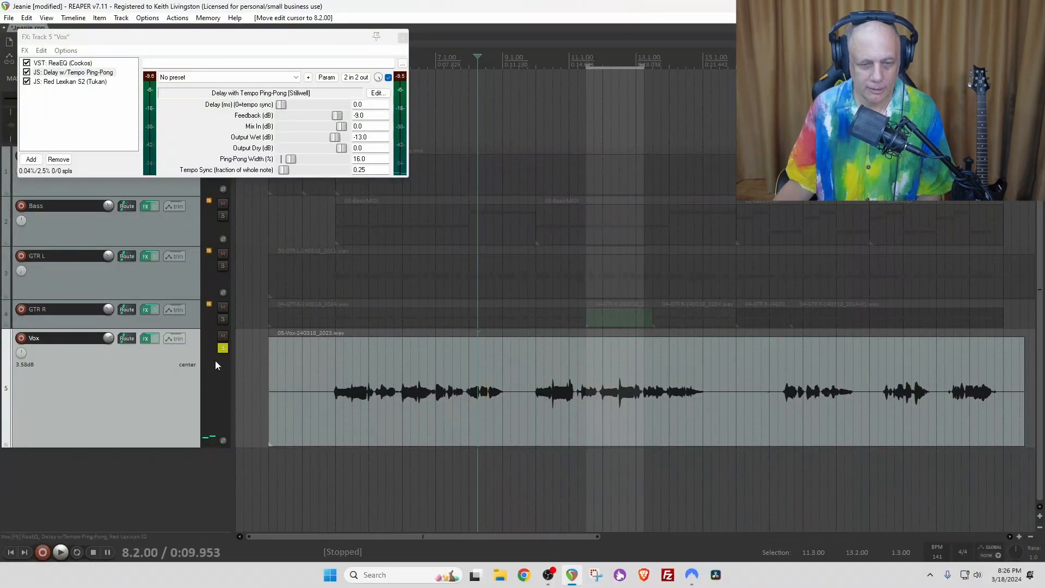
{"action": "left_click", "coordinate": [223, 348]}
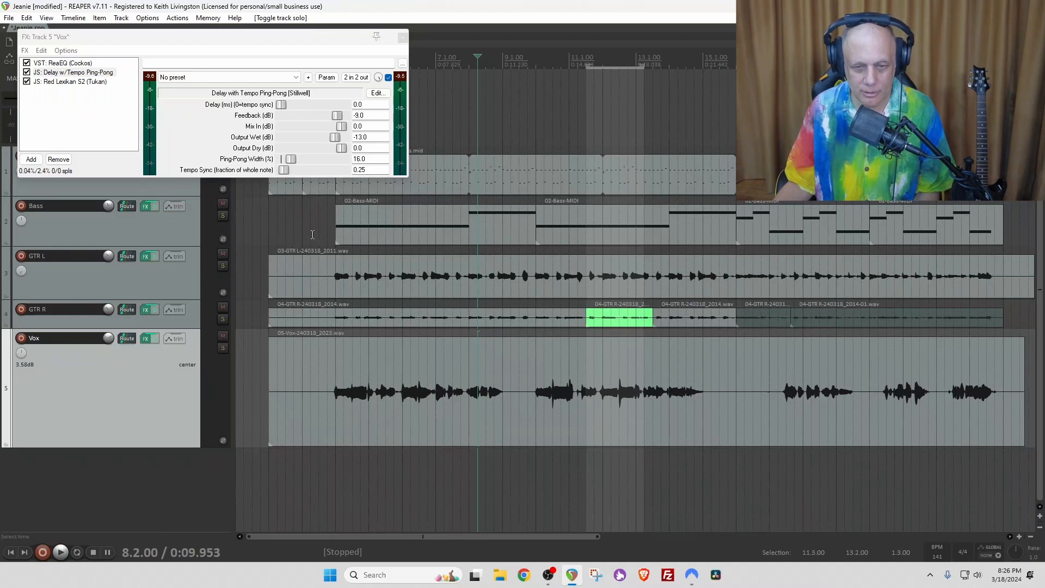
Audition the full mix from 4.1.00, check the Red Lexikan reverb settings, and close the Vox effects chain
{"action": "left_click", "coordinate": [332, 229]}
{"action": "key", "text": "space"}
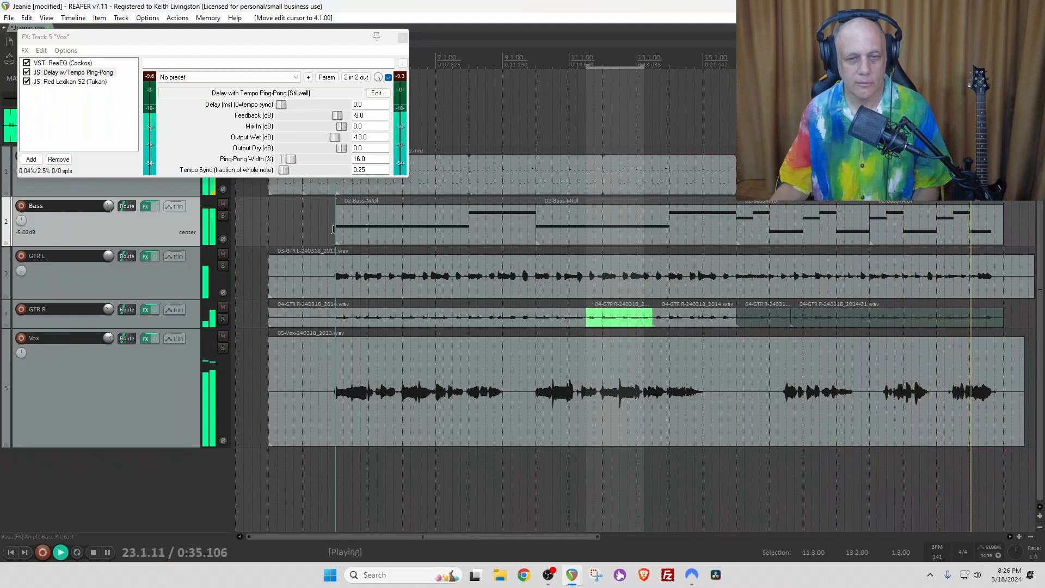
{"action": "key", "text": "space"}
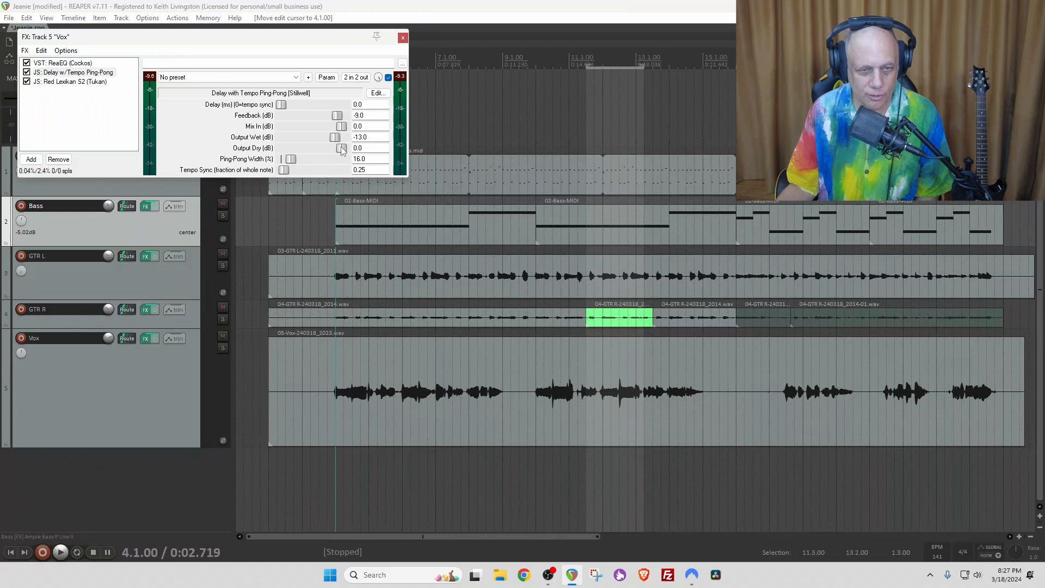
{"action": "left_click", "coordinate": [79, 82]}
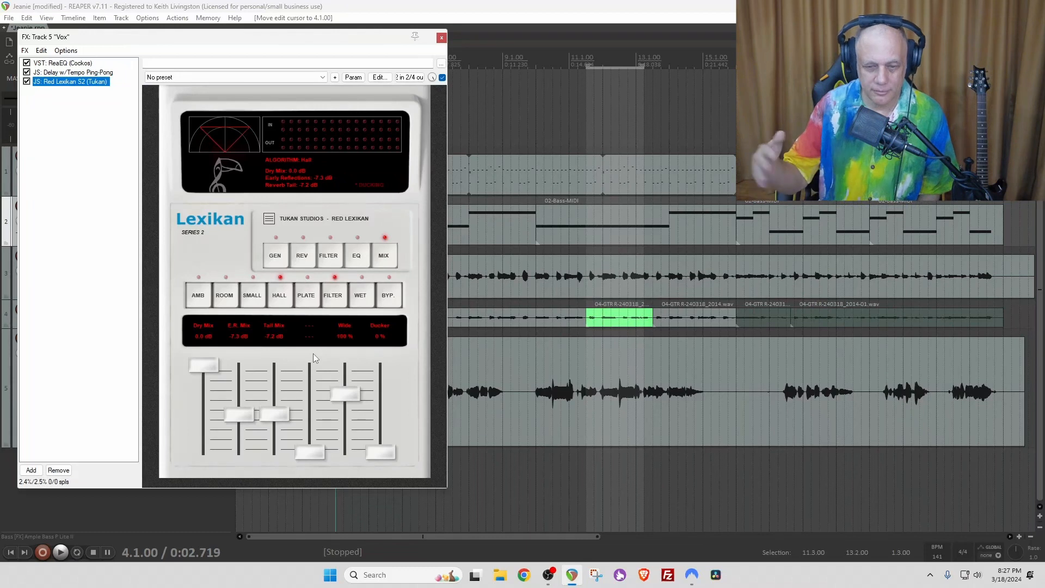
{"action": "left_click", "coordinate": [441, 37]}
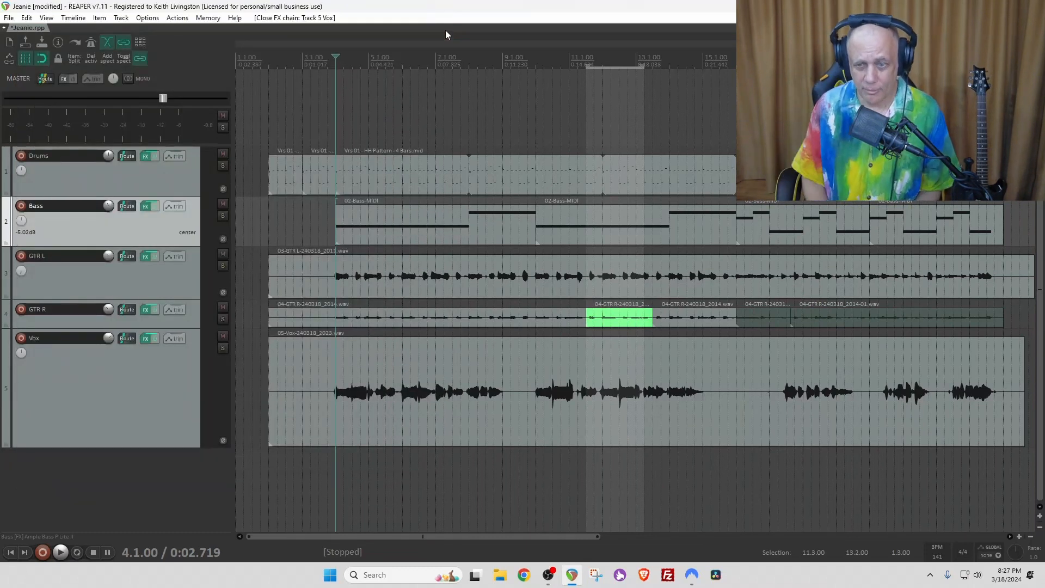
Trim the ends of the GTR L and Vox recordings to 24.1.00, in line with the end of the bass
{"action": "scroll", "coordinate": [621, 52], "scroll_direction": "down", "scroll_amount": 2}
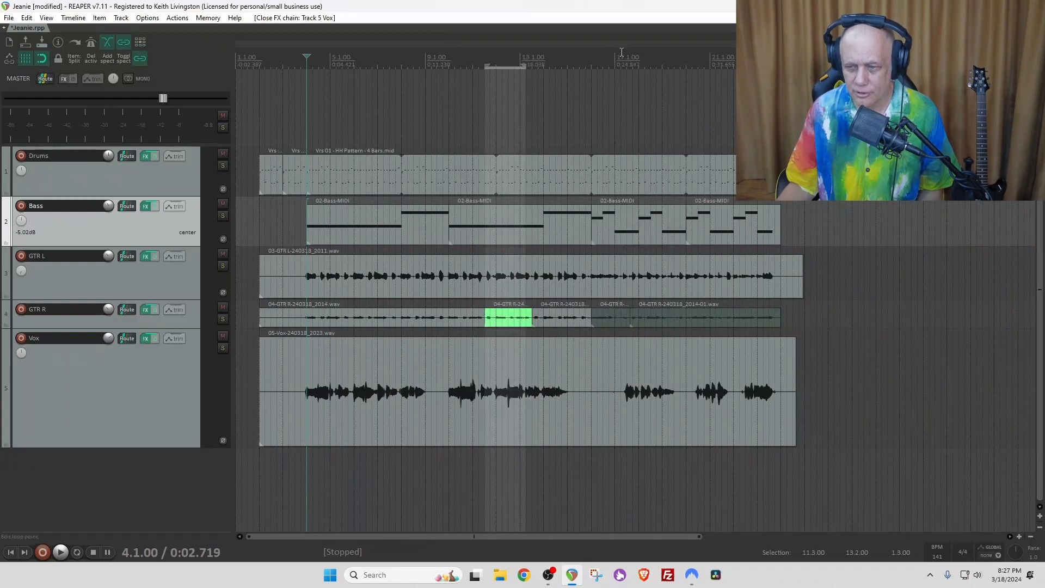
{"action": "left_click_drag", "start_coordinate": [801, 278], "coordinate": [780, 278]}
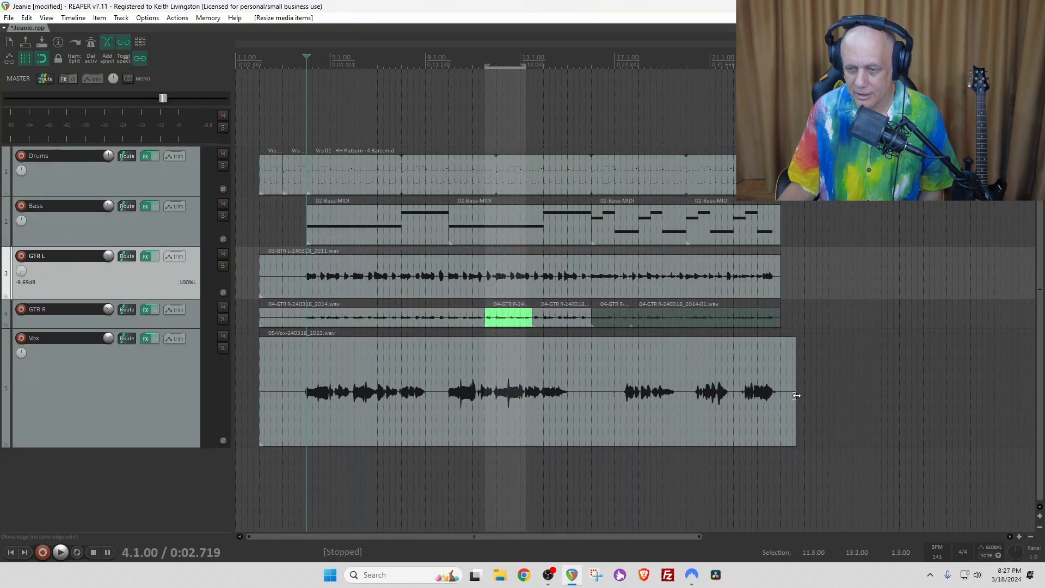
{"action": "left_click_drag", "start_coordinate": [796, 395], "coordinate": [780, 396]}
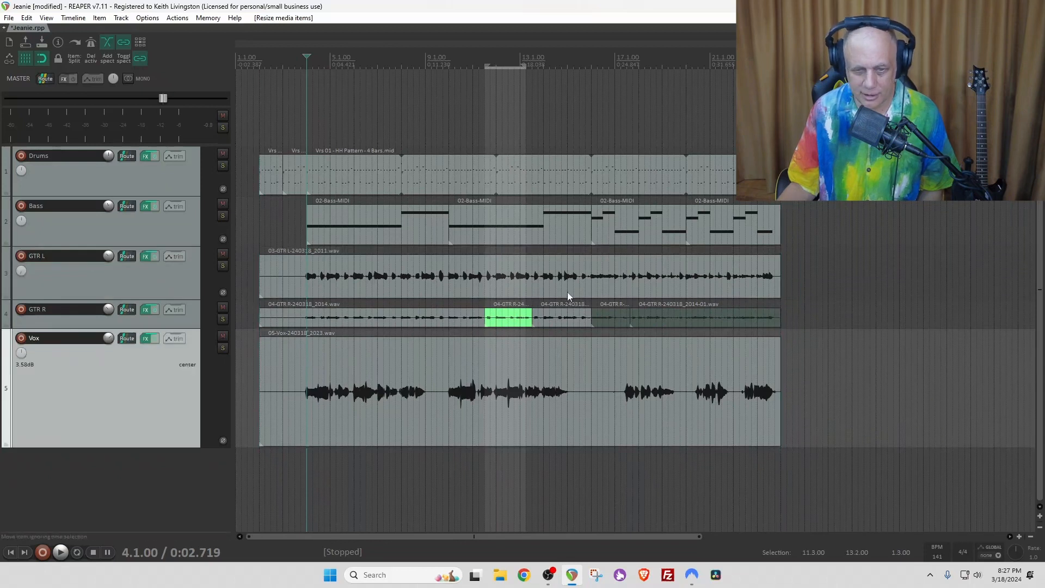
Select the song section from 4.1.00 to 24.1.00 across all five tracks and copy it to start at 24.1.00
{"action": "left_click_drag", "start_coordinate": [306, 112], "coordinate": [781, 163]}
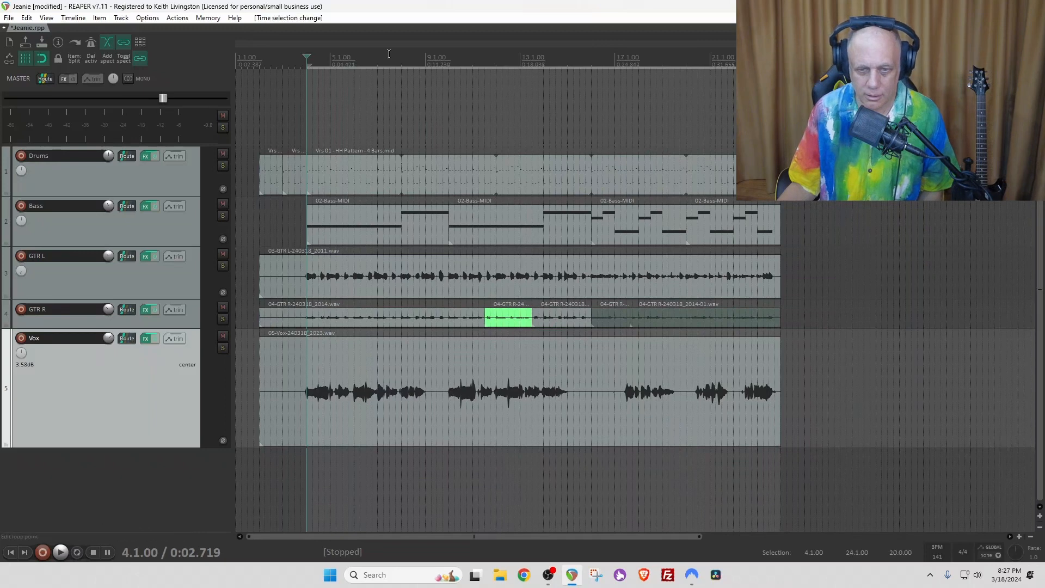
{"action": "scroll", "coordinate": [389, 54], "scroll_direction": "up", "scroll_amount": 4}
{"action": "scroll", "coordinate": [389, 56], "scroll_direction": "down", "scroll_amount": 4}
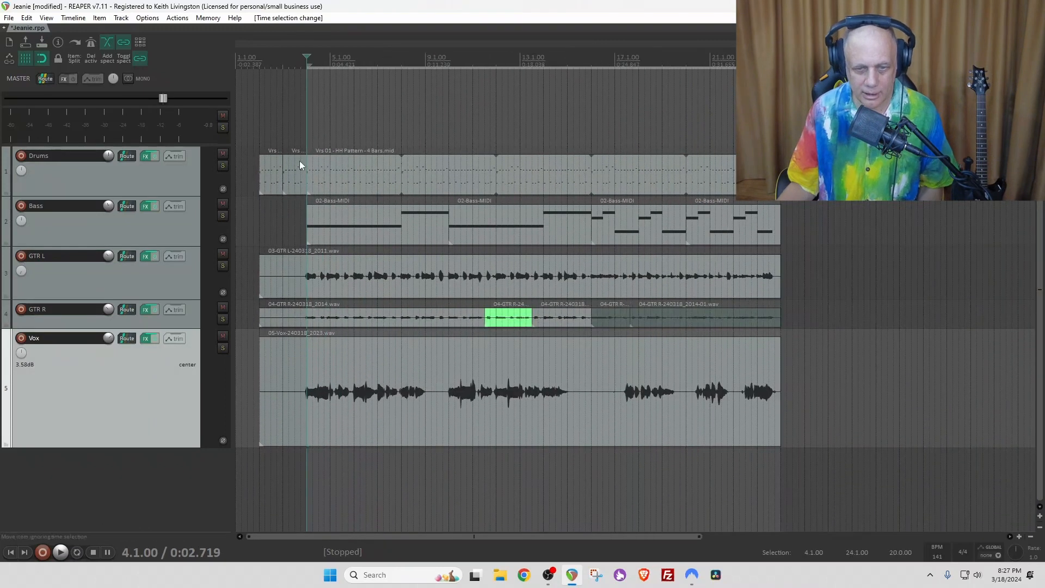
{"action": "left_click", "coordinate": [326, 175]}
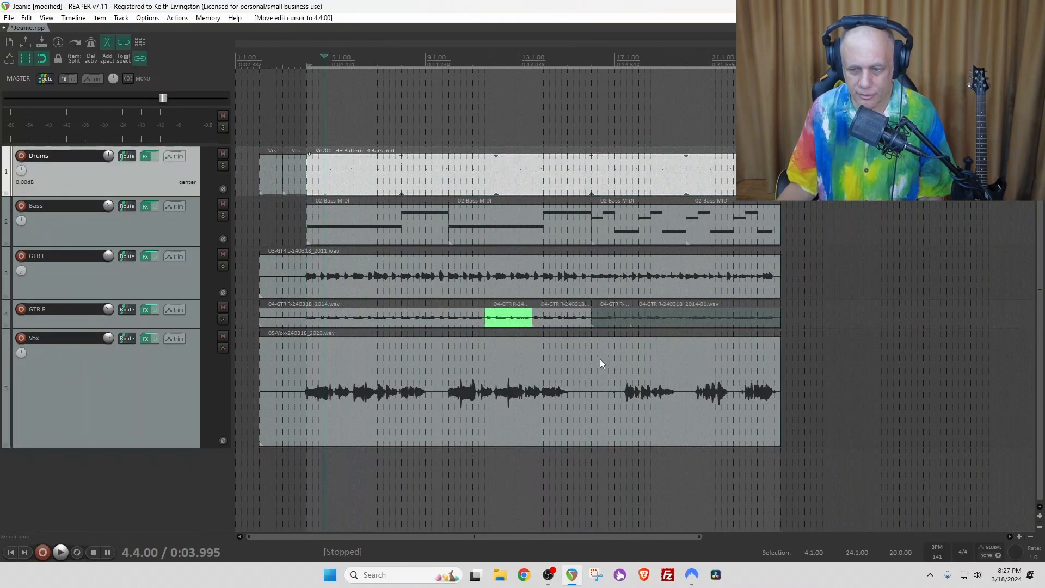
{"action": "left_click", "coordinate": [760, 413], "text": "shift"}
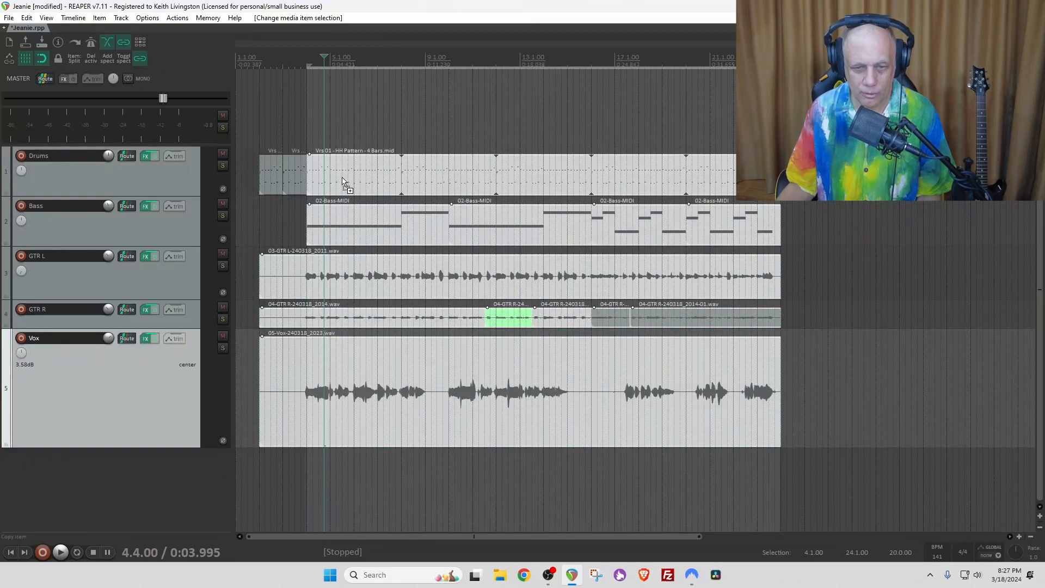
{"action": "left_click_drag", "start_coordinate": [341, 178], "coordinate": [825, 204]}
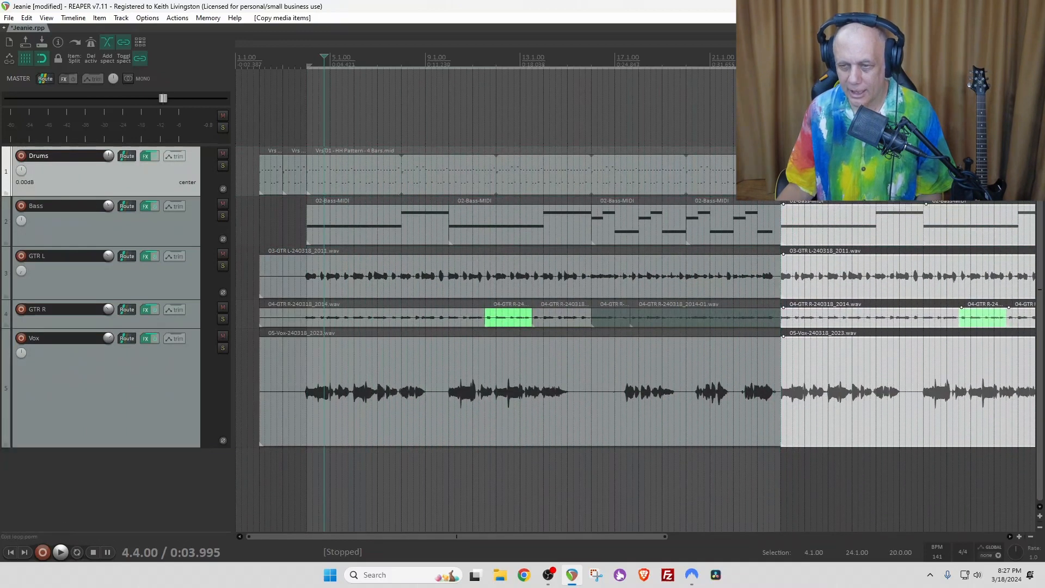
Play from 21.2.00 to audition the transition into the copied section, and stop playback
{"action": "left_click", "coordinate": [716, 115]}
{"action": "scroll", "coordinate": [716, 115], "scroll_direction": "down", "scroll_amount": 1}
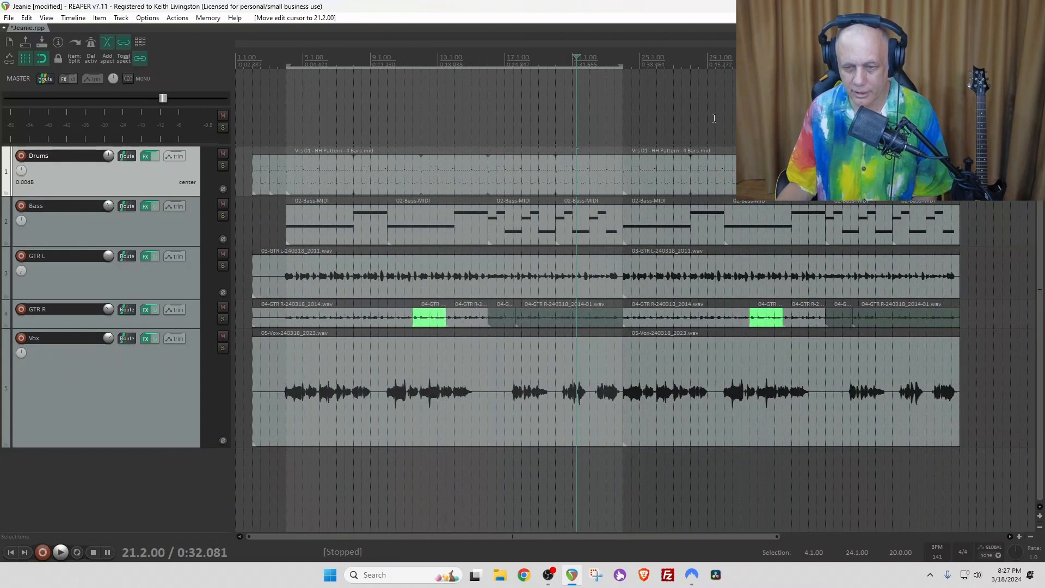
{"action": "key", "text": "space"}
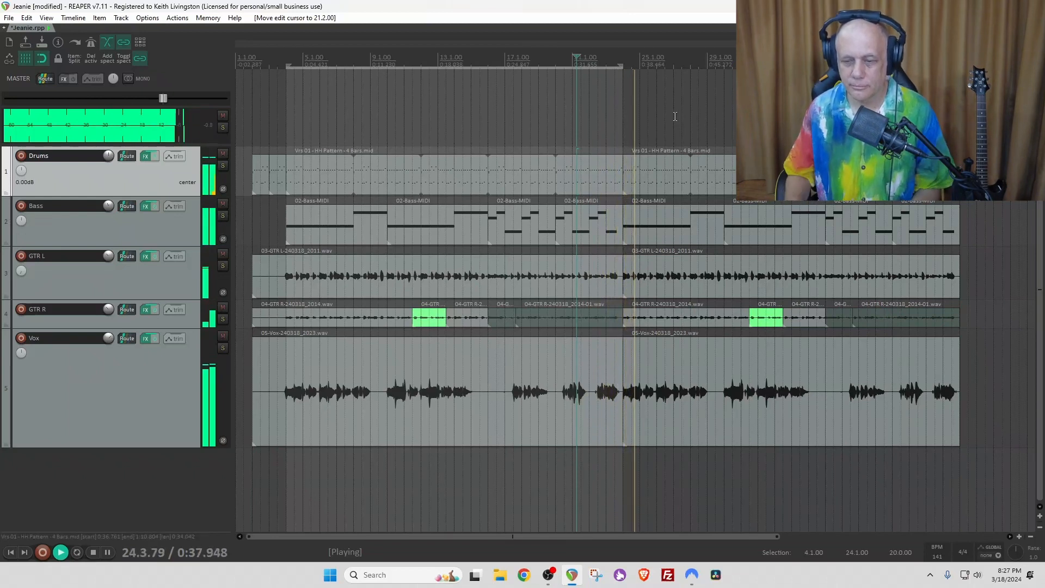
{"action": "key", "text": "space"}
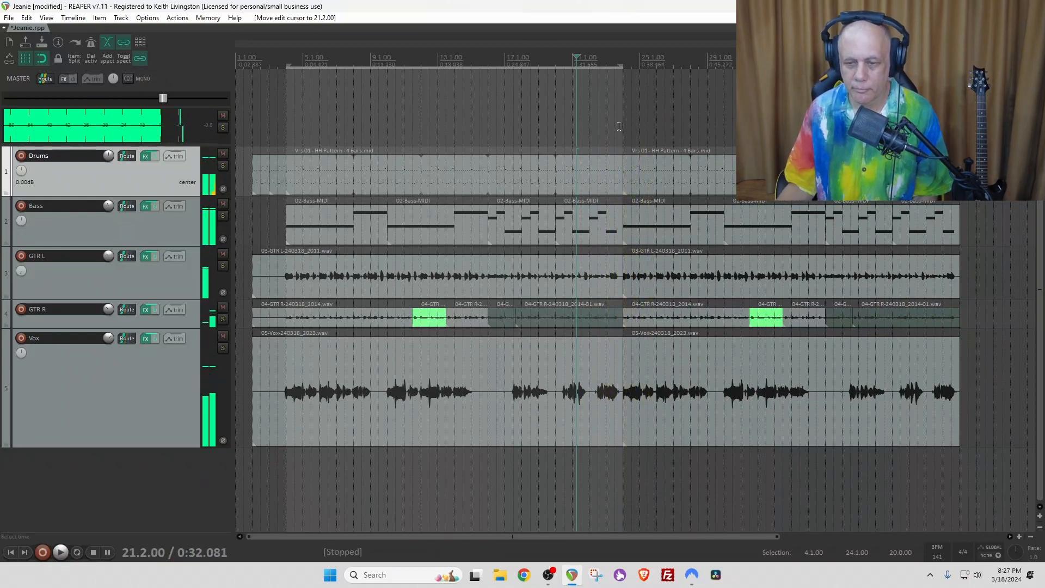
Extend the starts of the copied Vox, GTR R and GTR L items to slightly before 24.1.00 to include their opening attacks
{"action": "left_click", "coordinate": [619, 126]}
{"action": "scroll", "coordinate": [619, 130], "scroll_direction": "up", "scroll_amount": 12}
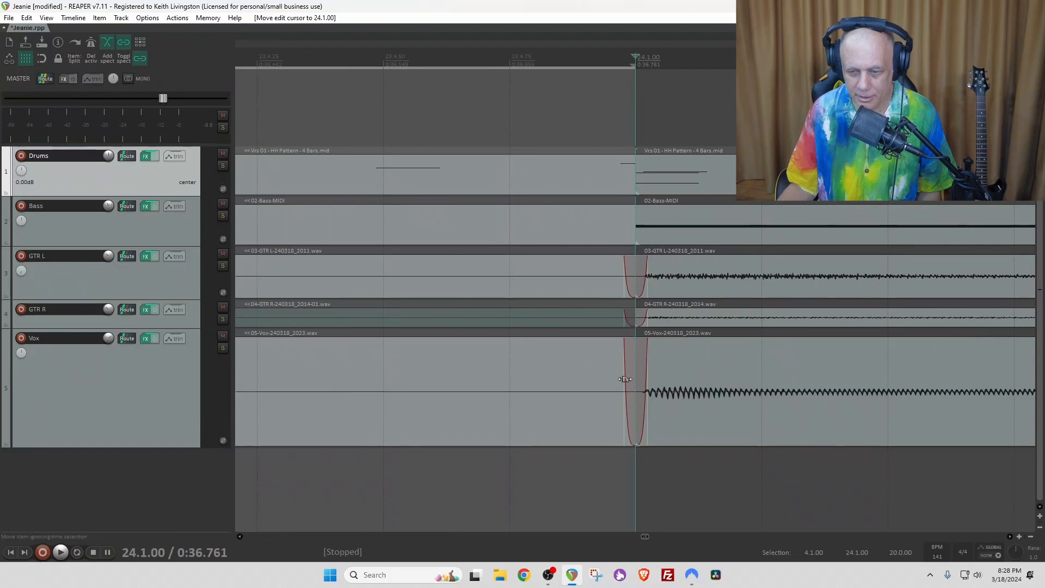
{"action": "left_click_drag", "start_coordinate": [646, 395], "coordinate": [568, 411]}
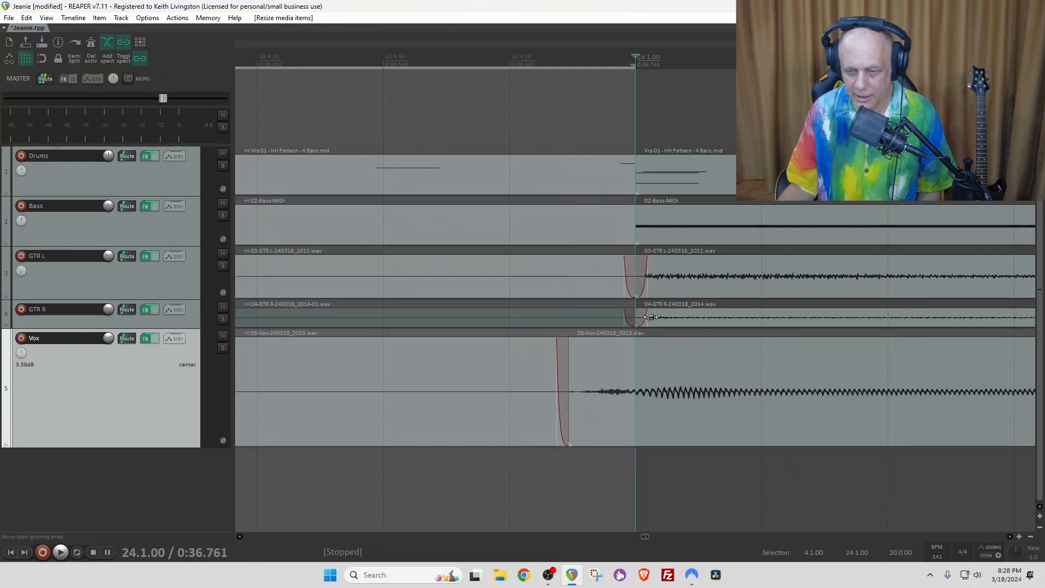
{"action": "left_click_drag", "start_coordinate": [651, 317], "coordinate": [608, 318]}
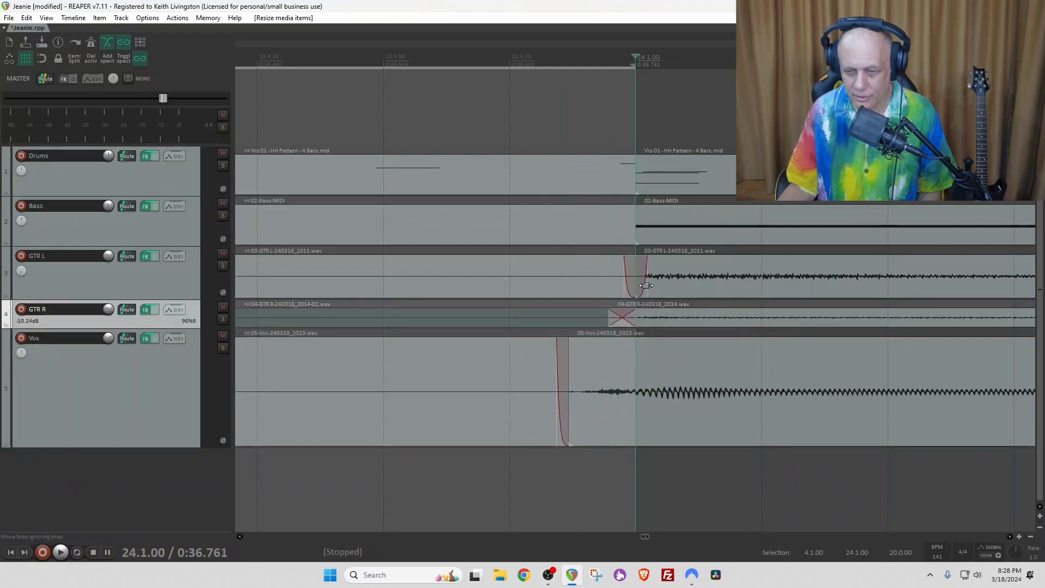
{"action": "left_click_drag", "start_coordinate": [646, 286], "coordinate": [602, 285]}
{"action": "scroll", "coordinate": [604, 206], "scroll_direction": "down", "scroll_amount": 6}
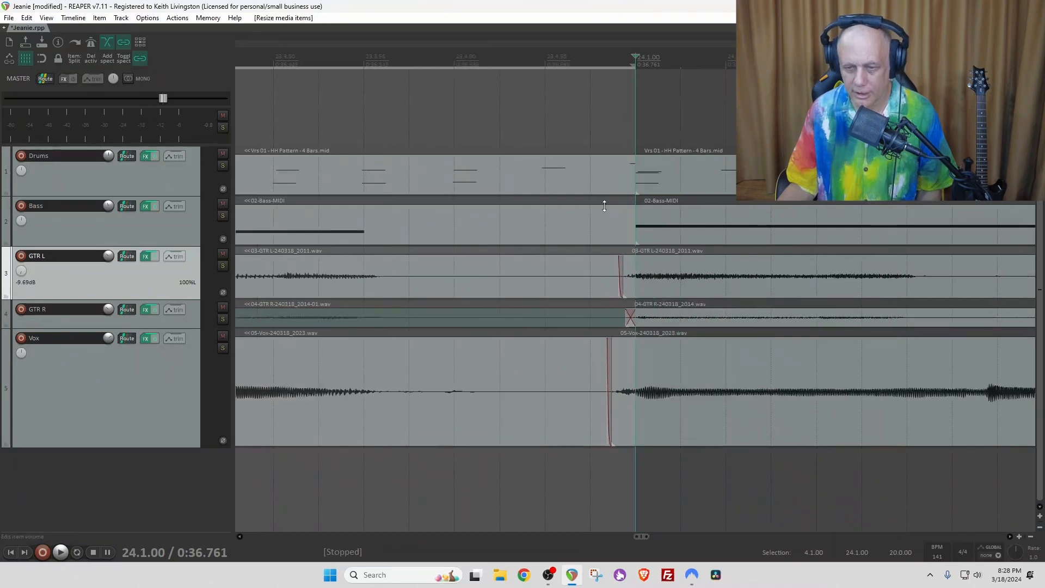
Return to the song's beginning and start playing the mix from 3.2.22
{"action": "left_click", "coordinate": [519, 117]}
{"action": "scroll", "coordinate": [519, 117], "scroll_direction": "down", "scroll_amount": 8}
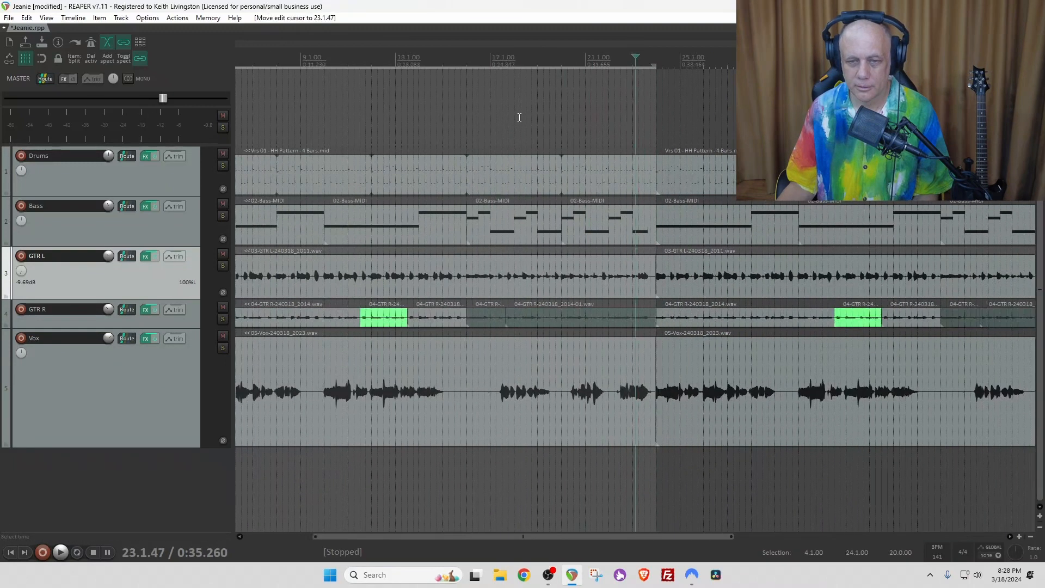
{"action": "left_click", "coordinate": [262, 137]}
{"action": "scroll", "coordinate": [262, 137], "scroll_direction": "up", "scroll_amount": 8}
{"action": "key", "text": "space"}
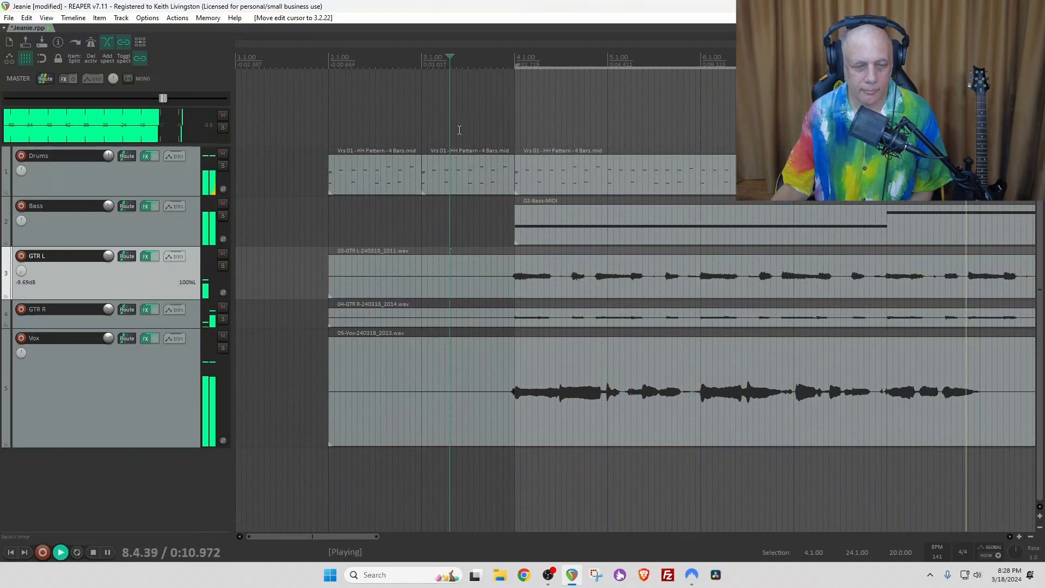
Lower the Vox track's Red Lexikan reverb to -8.1 dB tail mix and -8.7 dB early reflections during playback
{"action": "left_click", "coordinate": [145, 338]}
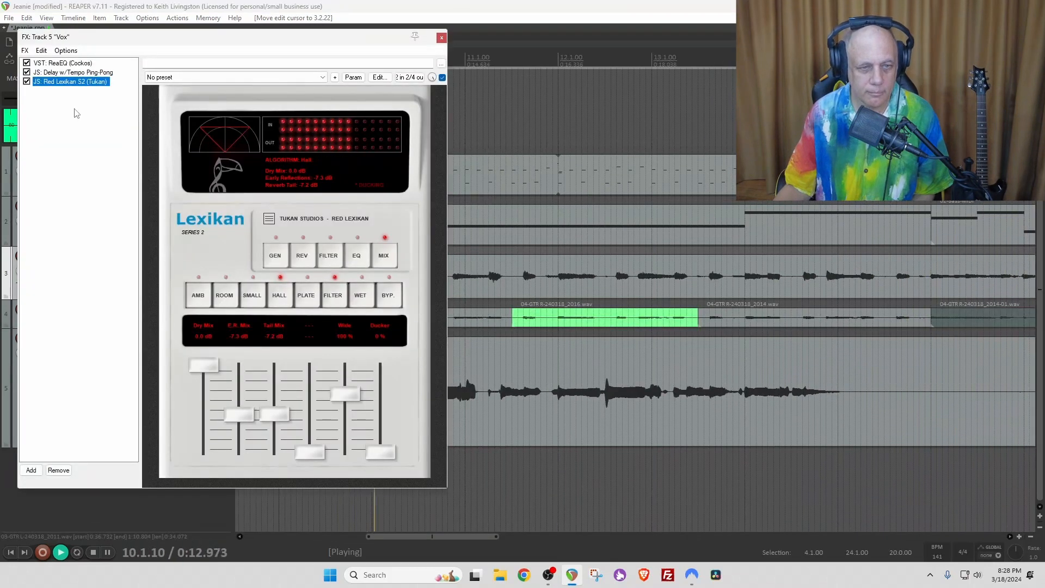
{"action": "left_click_drag", "start_coordinate": [269, 416], "coordinate": [269, 419]}
{"action": "left_click_drag", "start_coordinate": [240, 427], "coordinate": [237, 416]}
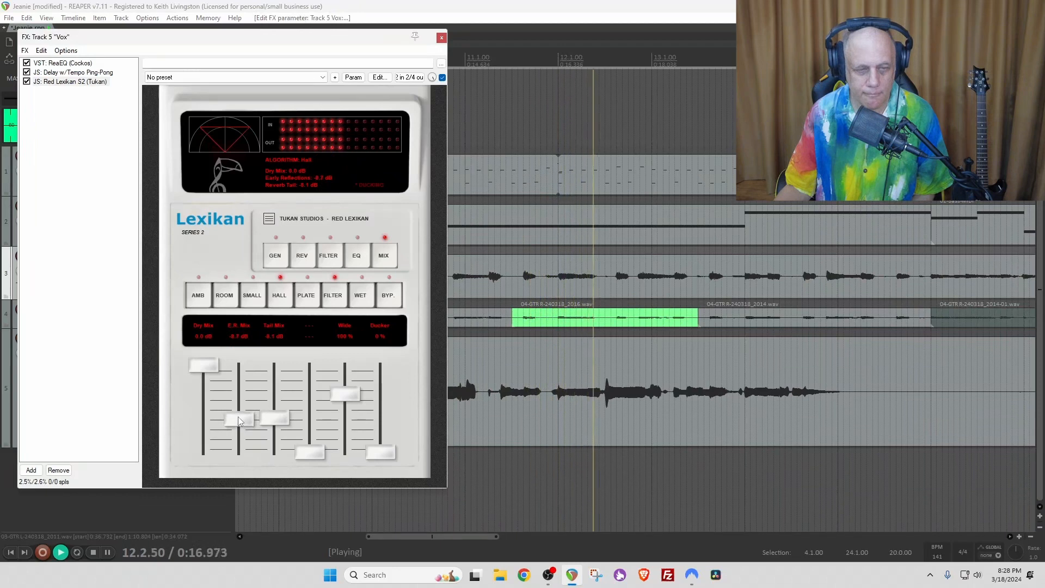
Lower the vocal ping-pong delay's wet output to -15 dB, close the effects chain, and stop playback
{"action": "left_click", "coordinate": [104, 74]}
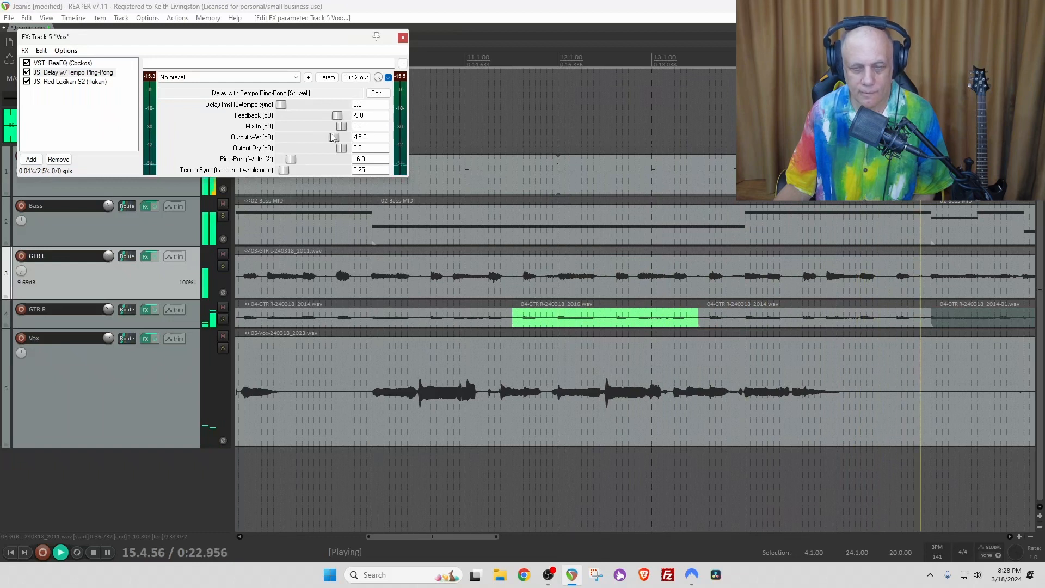
{"action": "left_click", "coordinate": [403, 37]}
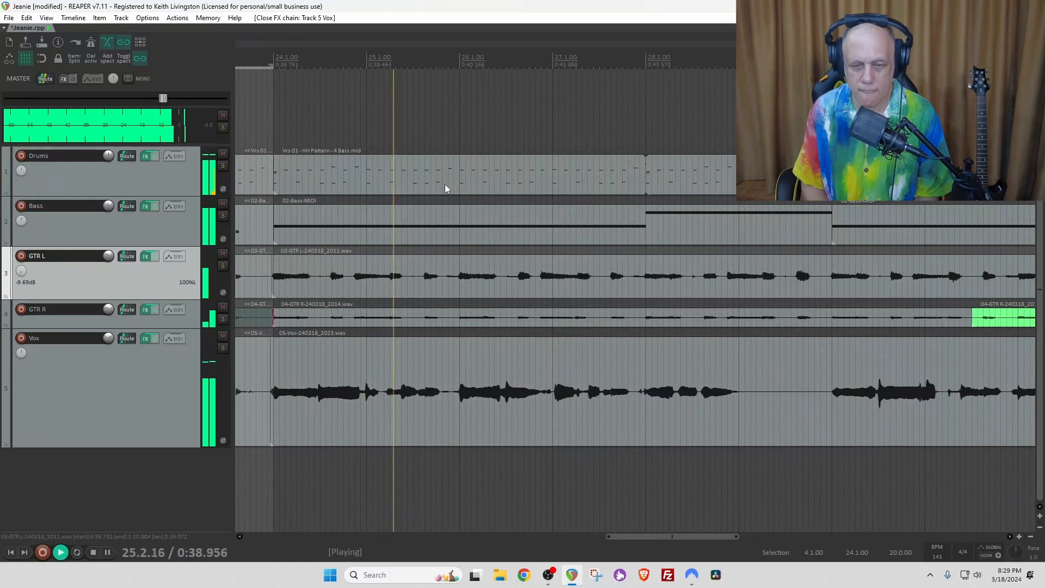
{"action": "key", "text": "space"}
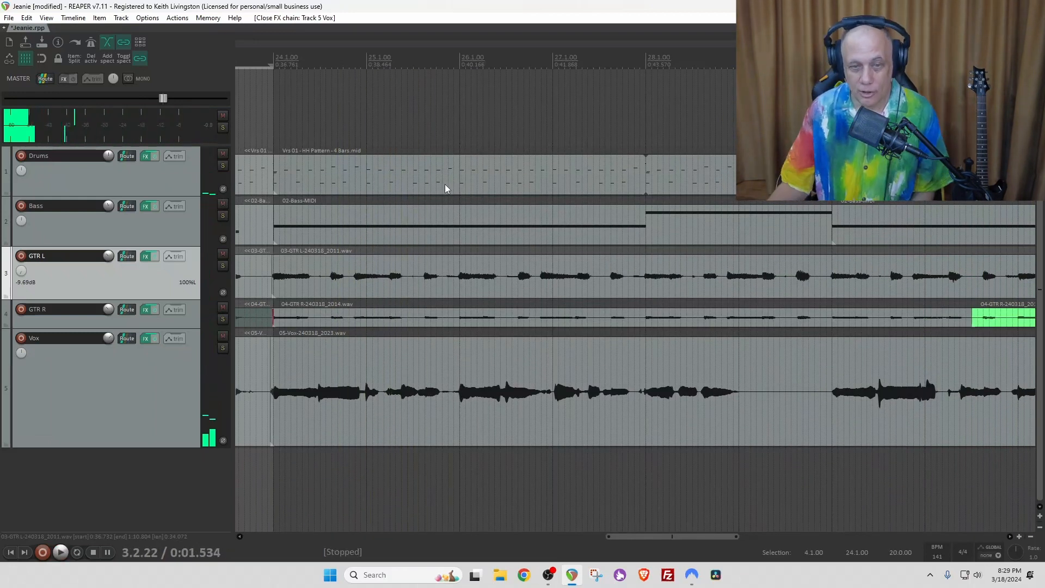
Open the one-bar drum MIDI item at bar 3 for editing and delete all of its notes
{"action": "scroll", "coordinate": [458, 127], "scroll_direction": "down", "scroll_amount": 5}
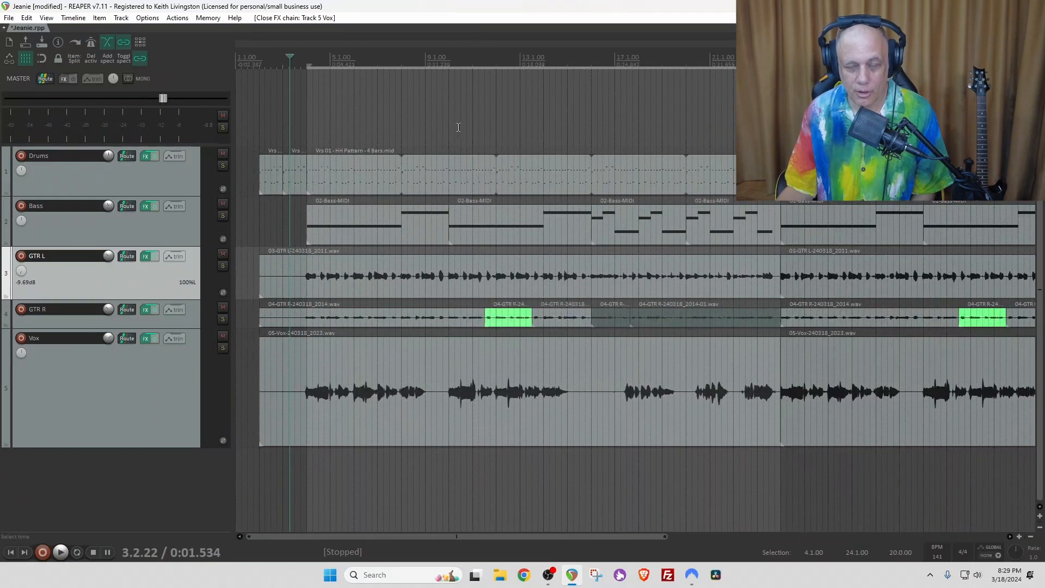
{"action": "scroll", "coordinate": [458, 127], "scroll_direction": "down", "scroll_amount": 2}
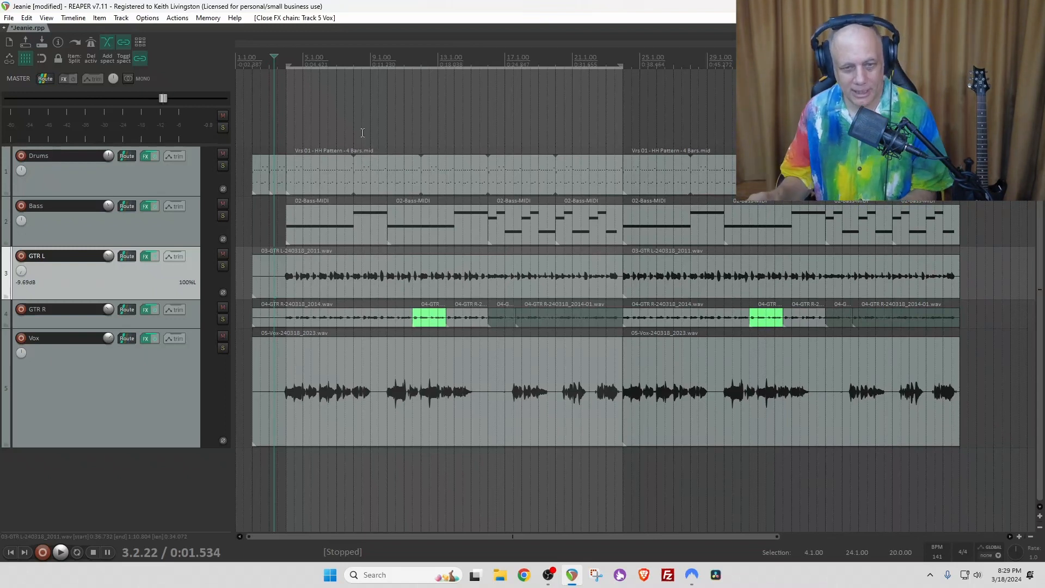
{"action": "scroll", "coordinate": [364, 173], "scroll_direction": "up", "scroll_amount": 4}
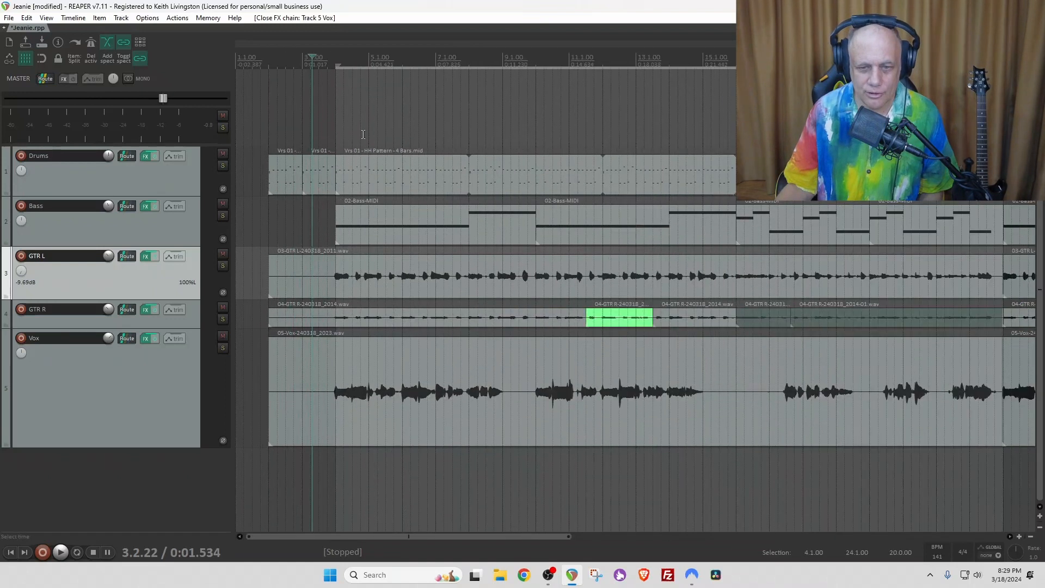
{"action": "double_click", "coordinate": [394, 176]}
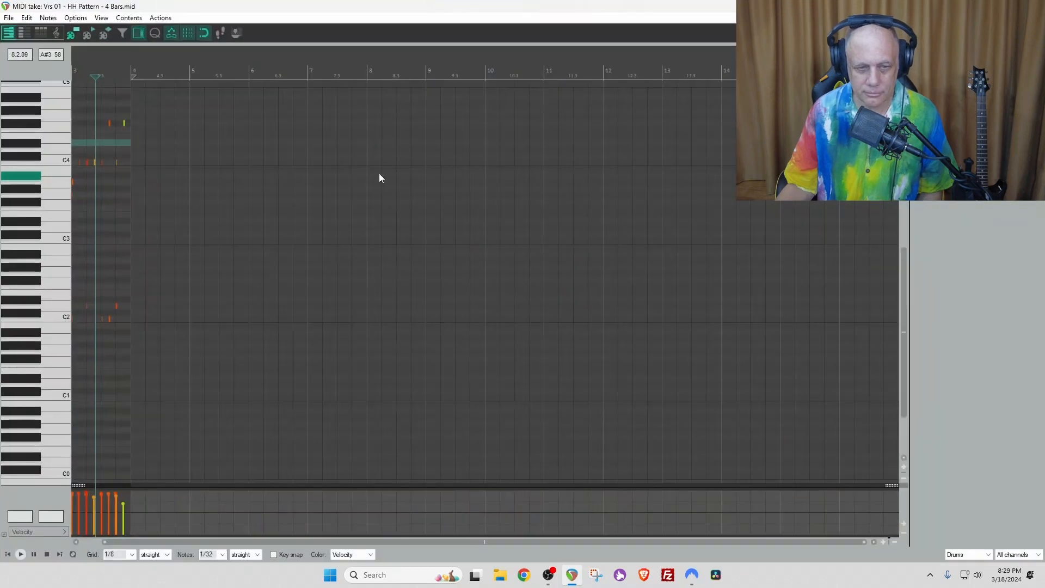
{"action": "scroll", "coordinate": [363, 167], "scroll_direction": "up", "scroll_amount": 4}
{"action": "scroll", "coordinate": [363, 167], "scroll_direction": "up", "scroll_amount": 4}
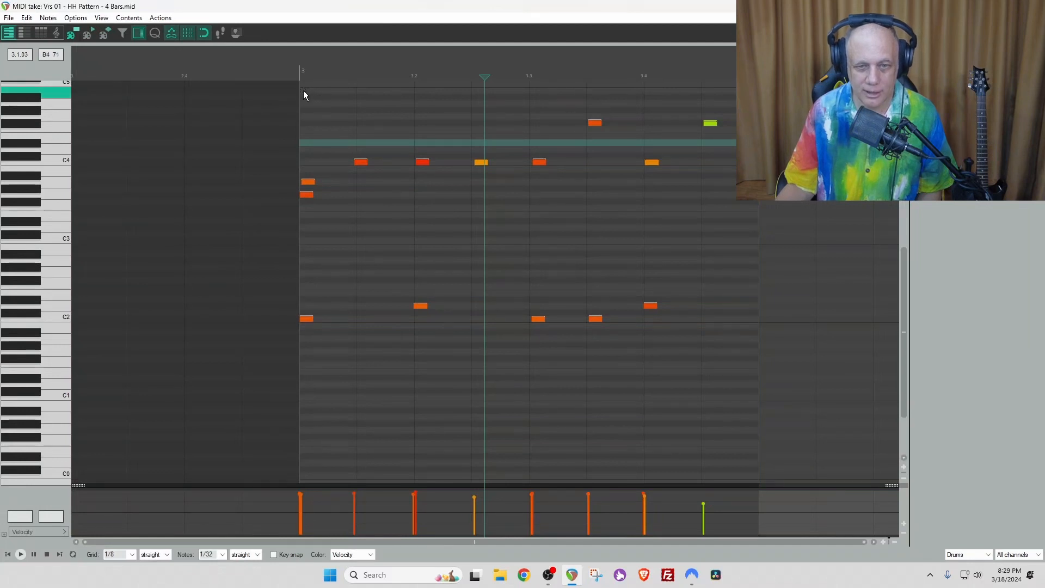
{"action": "left_click_drag", "start_coordinate": [304, 95], "coordinate": [791, 399]}
{"action": "key", "text": "Delete"}
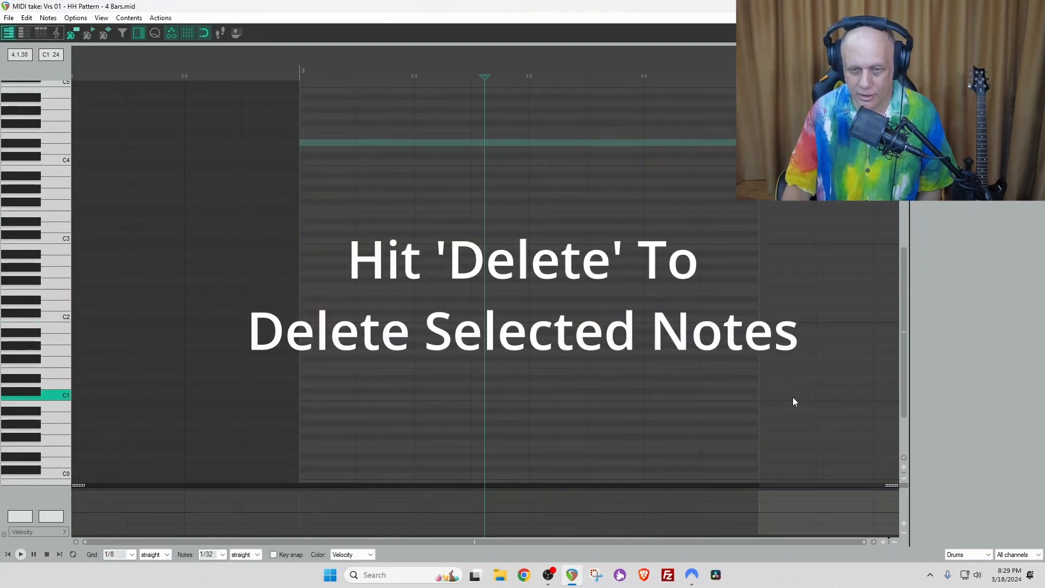
Enter four quarter-note count-in hits on D#2 across bar 3, and close the MIDI editor
{"action": "left_click", "coordinate": [365, 185]}
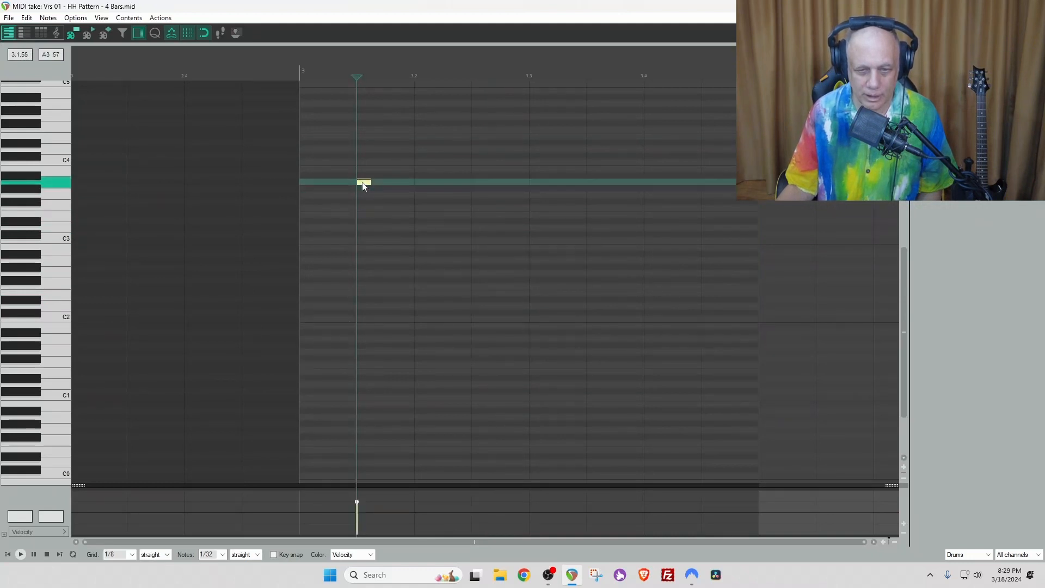
{"action": "left_click_drag", "start_coordinate": [363, 186], "coordinate": [659, 308]}
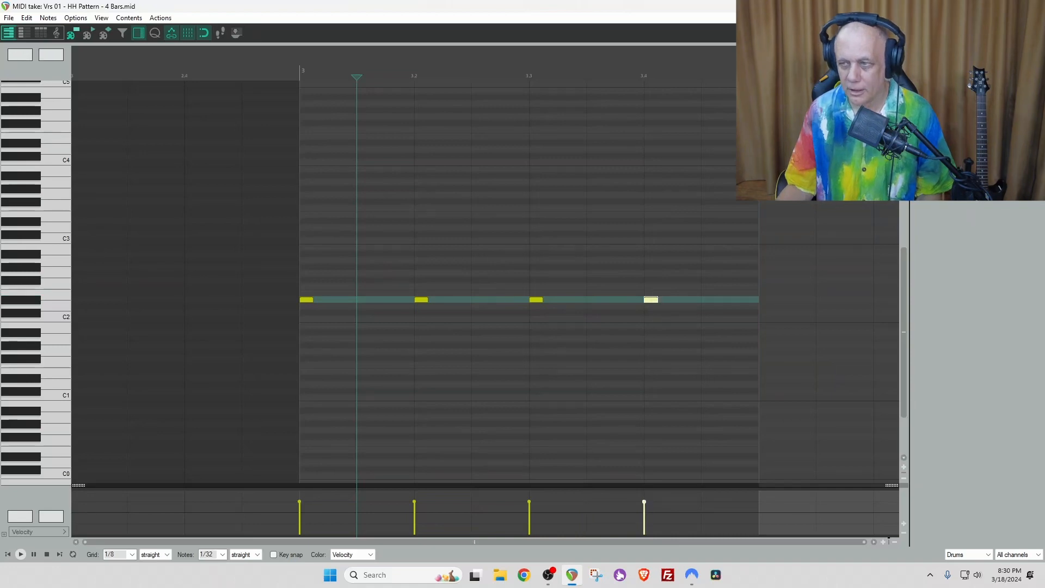
{"action": "left_click", "coordinate": [1032, 6]}
Replace the drum item at bar 2 with a copy of the bar 3 count-in item, and turn snapping on
{"action": "left_click", "coordinate": [336, 179]}
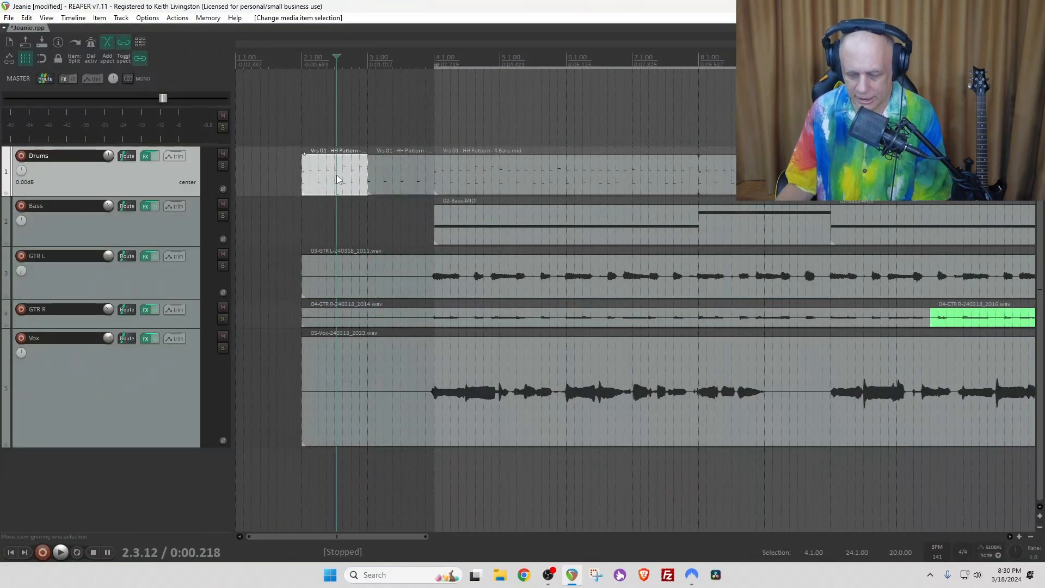
{"action": "key", "text": "Delete"}
{"action": "left_click", "coordinate": [381, 187]}
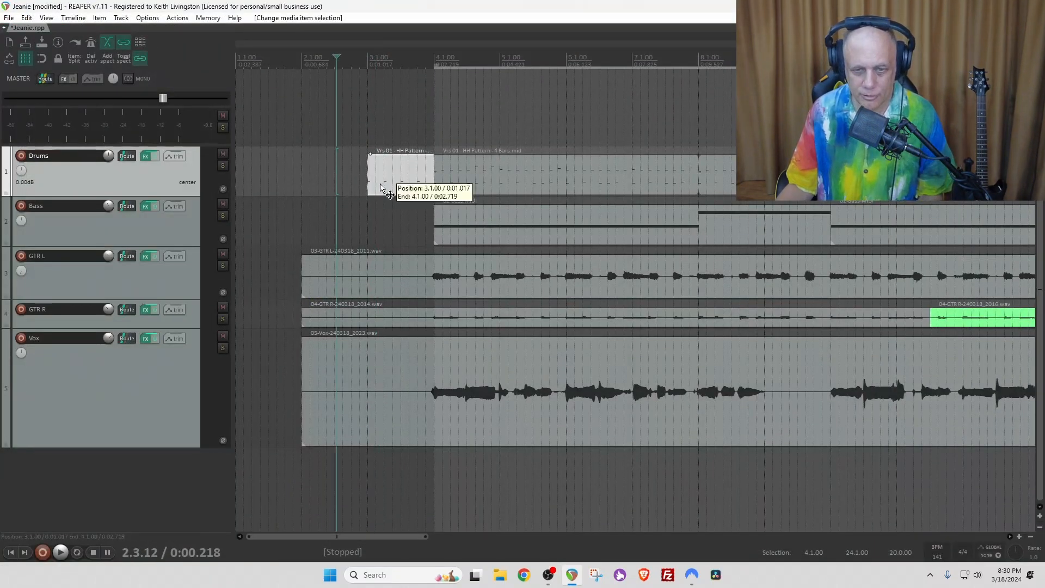
{"action": "left_click_drag", "start_coordinate": [381, 188], "coordinate": [337, 188]}
{"action": "left_click", "coordinate": [44, 59]}
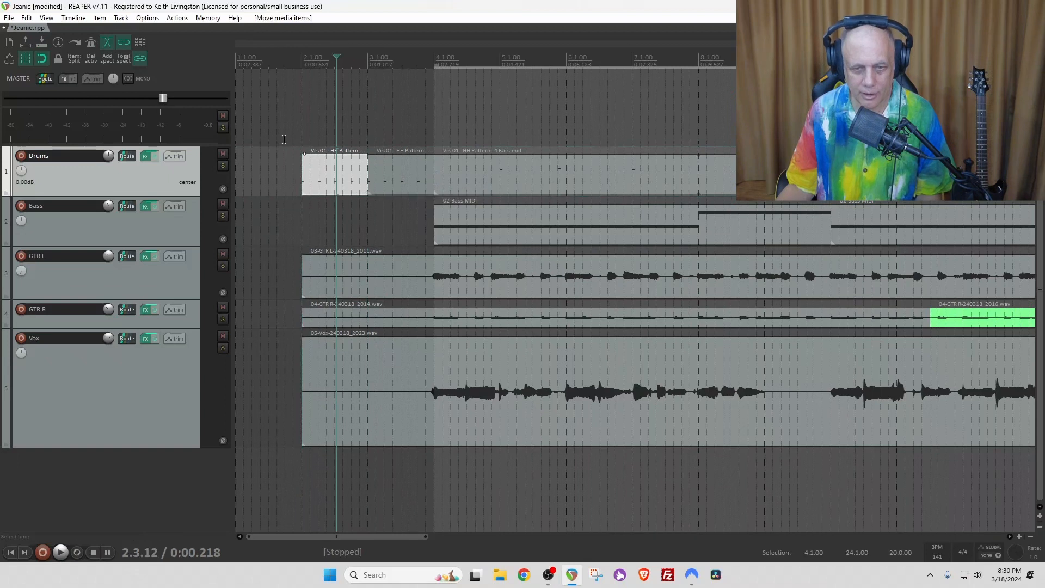
Play from 1.4.00 to audition the drum count-in into the first verse, and stop playback
{"action": "left_click", "coordinate": [283, 135]}
{"action": "key", "text": "space"}
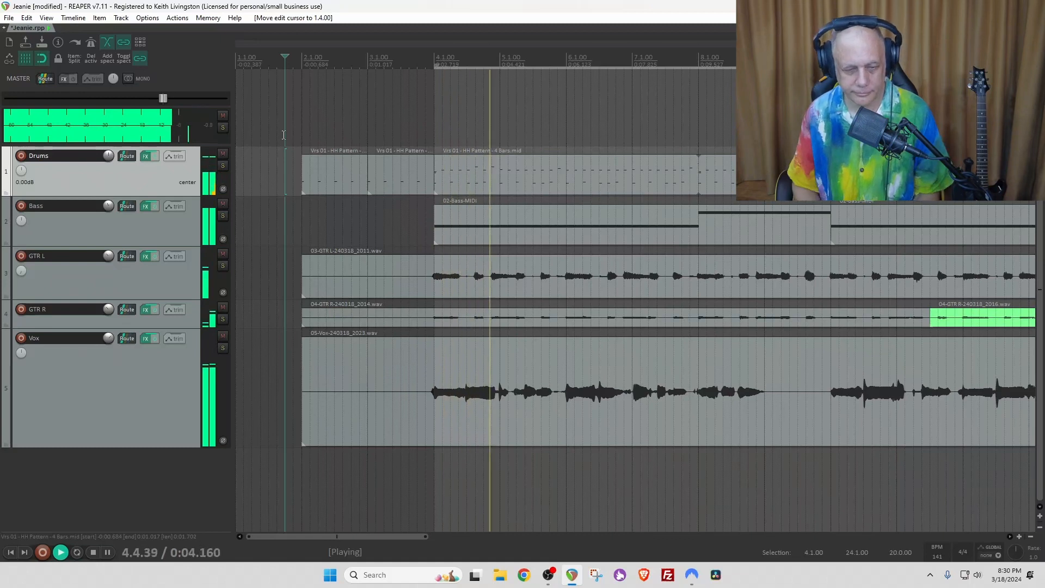
{"action": "key", "text": "space"}
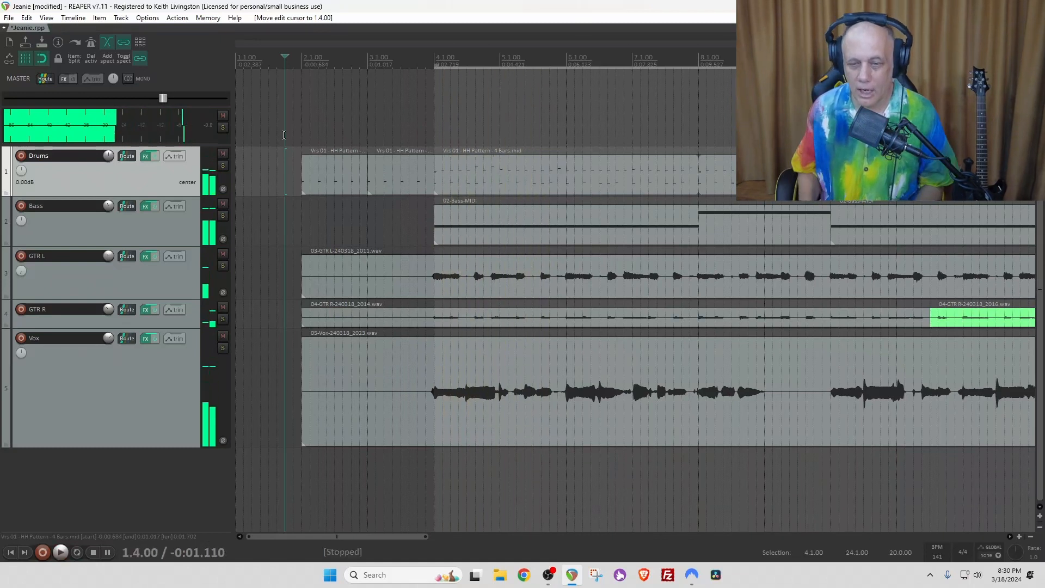